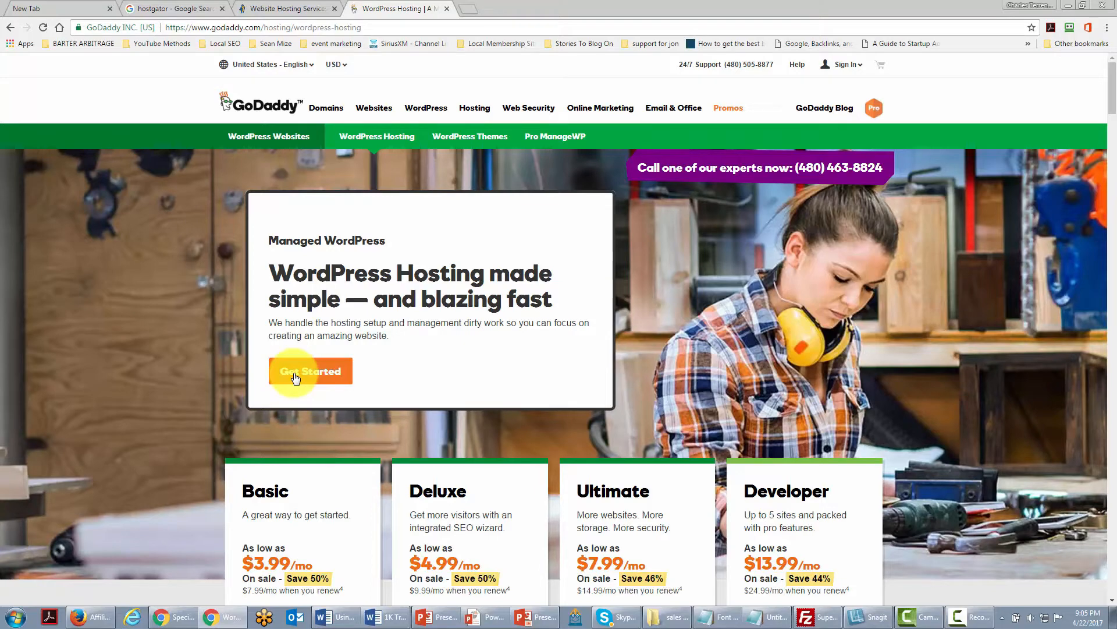
Switch to the search tab and load the haon.biz cPanel address.
{"action": "key", "text": "ctrl+shift+Tab"}
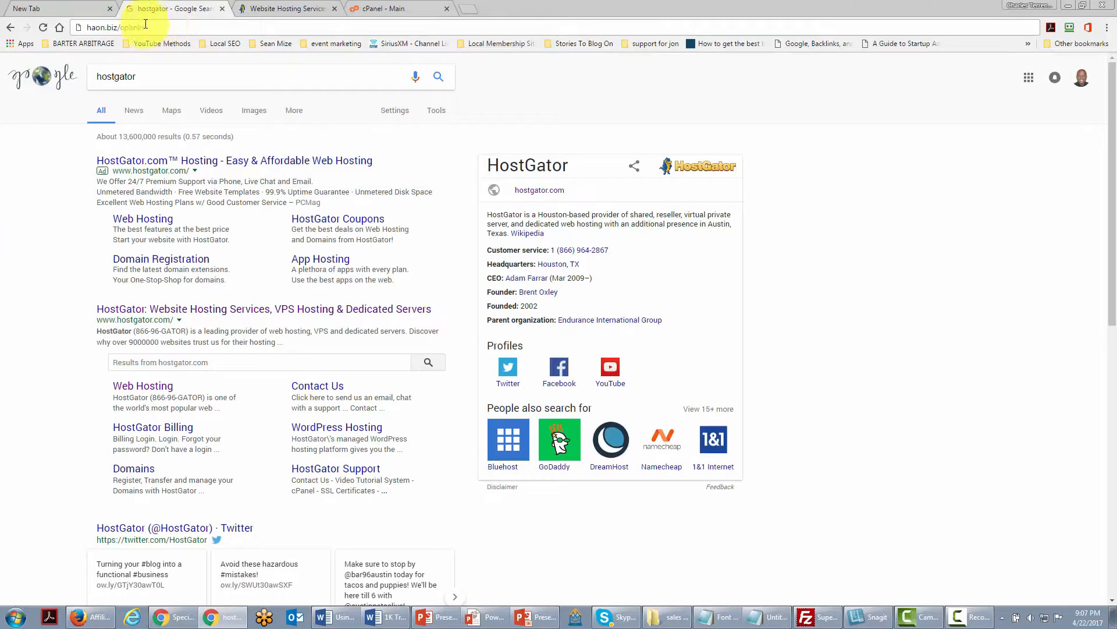
{"action": "left_click", "coordinate": [161, 28]}
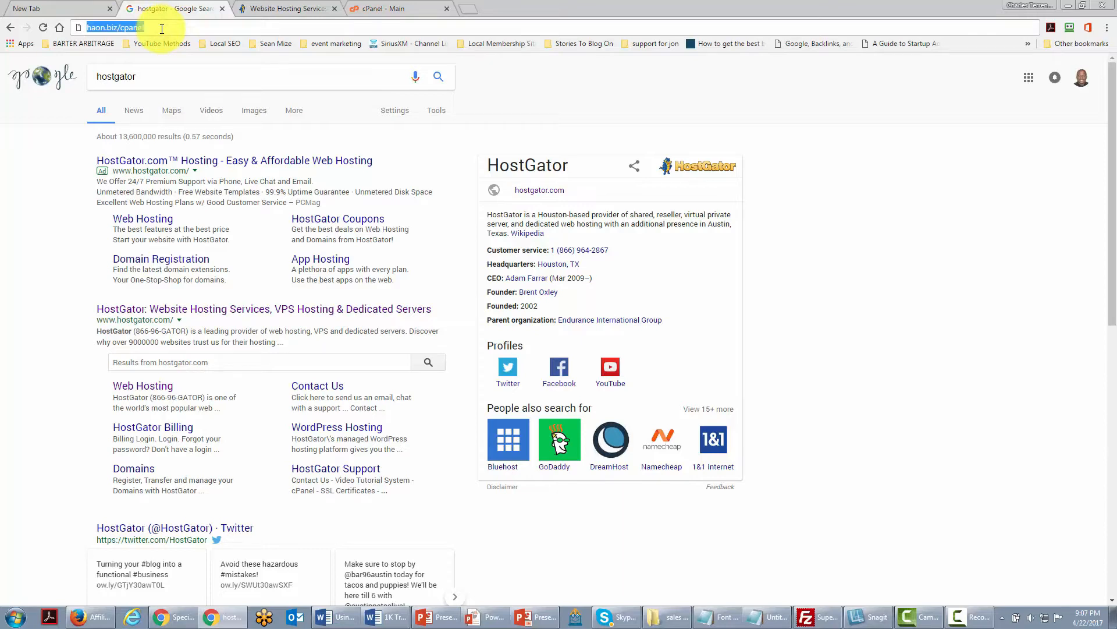
{"action": "key", "text": "Return"}
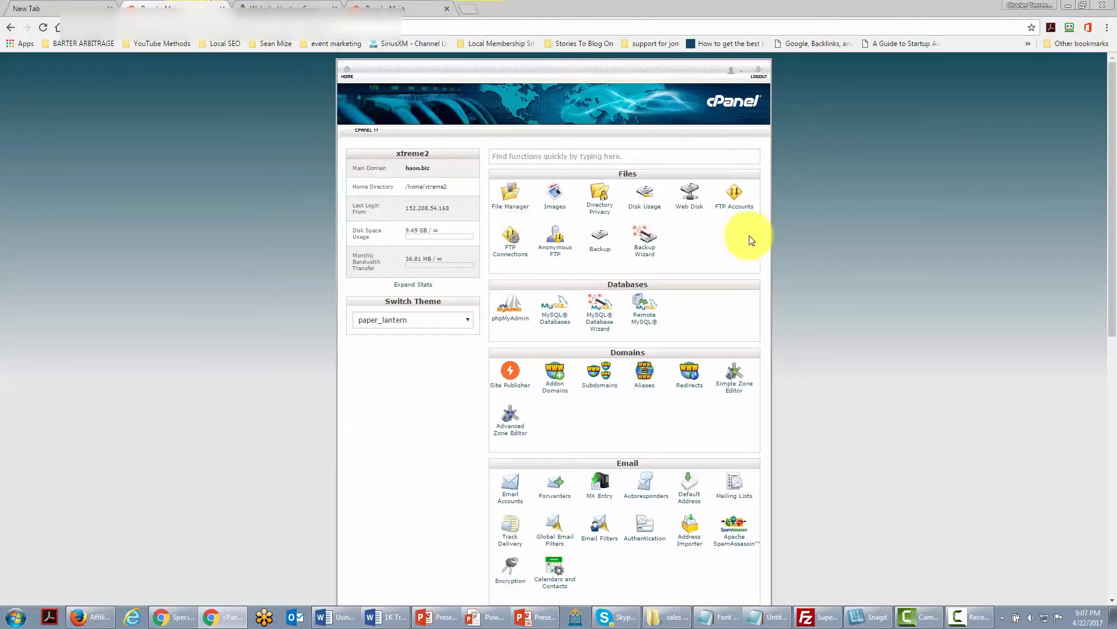
Open Fantastico F3 from the Software section of cPanel.
{"action": "left_click", "coordinate": [784, 226]}
{"action": "scroll", "coordinate": [784, 227], "scroll_direction": "down", "scroll_amount": 7}
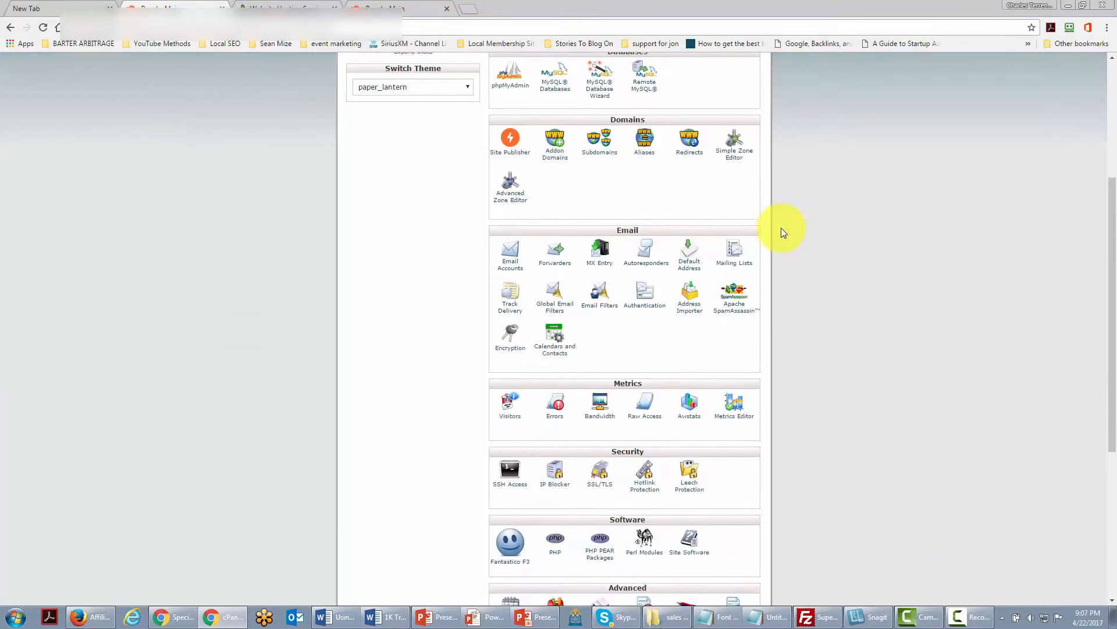
{"action": "scroll", "coordinate": [781, 232], "scroll_direction": "down", "scroll_amount": 1}
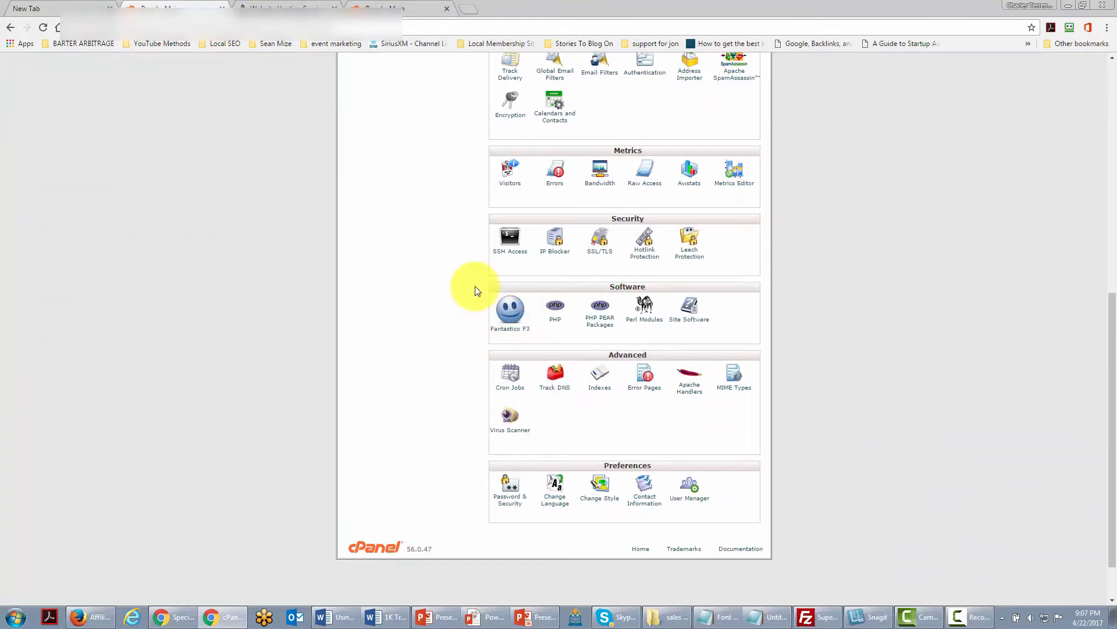
{"action": "left_click", "coordinate": [505, 333]}
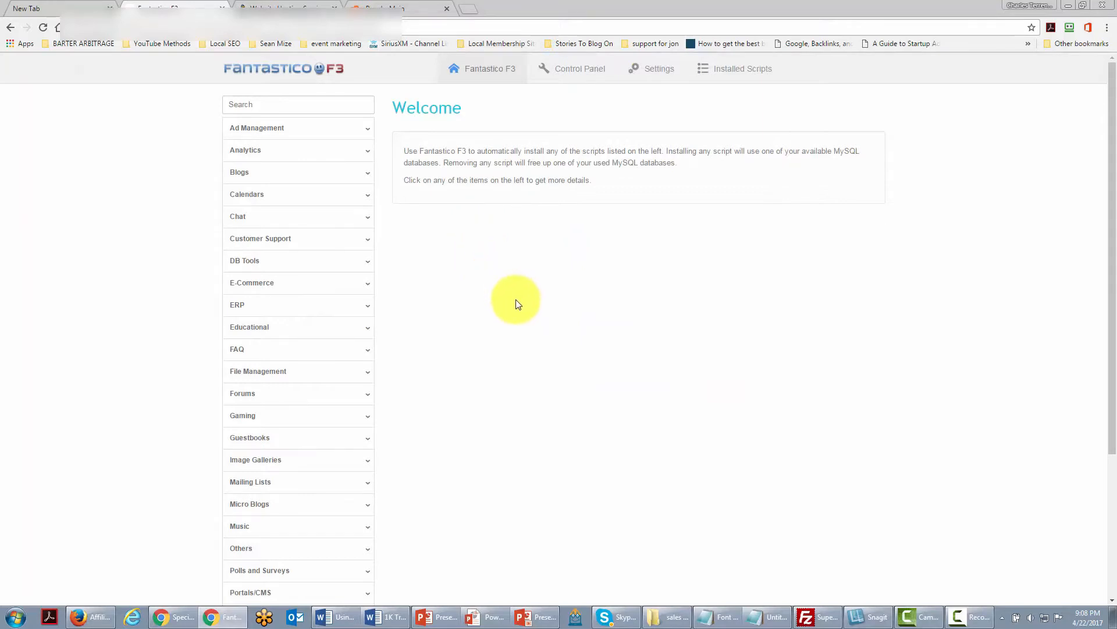
Open the Blogs category in Fantastico and select WordPress.
{"action": "left_click", "coordinate": [241, 179]}
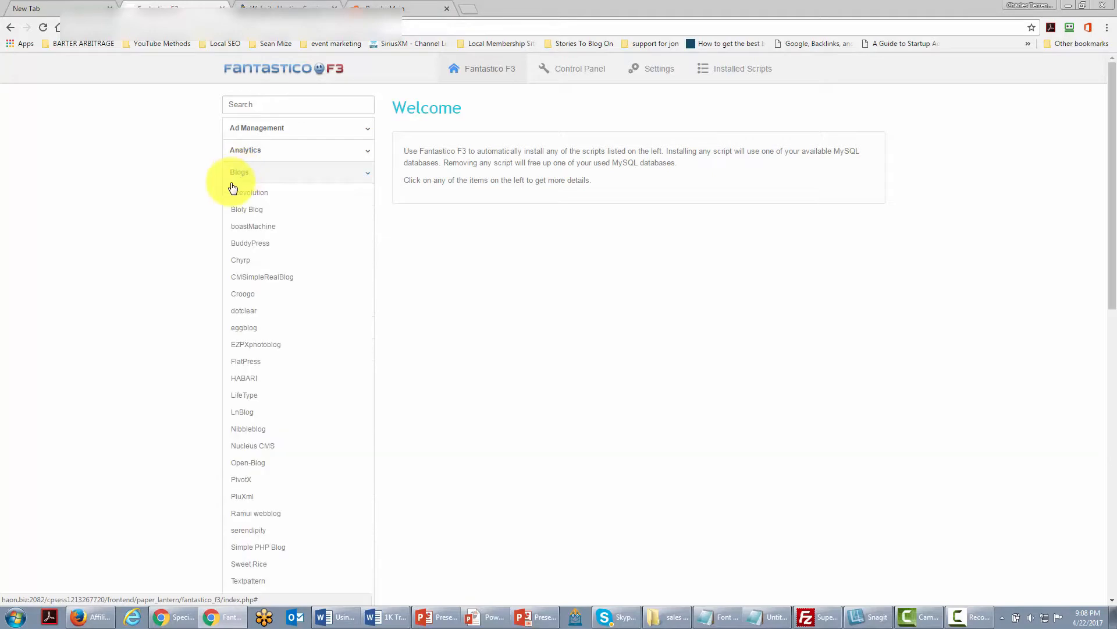
{"action": "scroll", "coordinate": [236, 273], "scroll_direction": "down", "scroll_amount": 2}
{"action": "scroll", "coordinate": [245, 315], "scroll_direction": "down", "scroll_amount": 2}
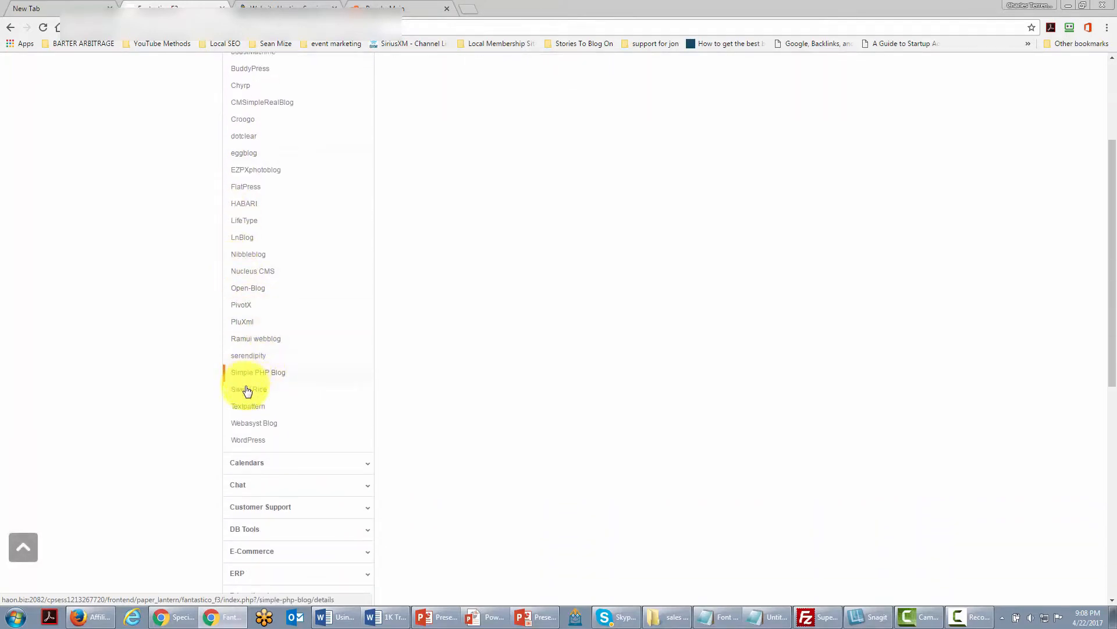
{"action": "left_click", "coordinate": [258, 444]}
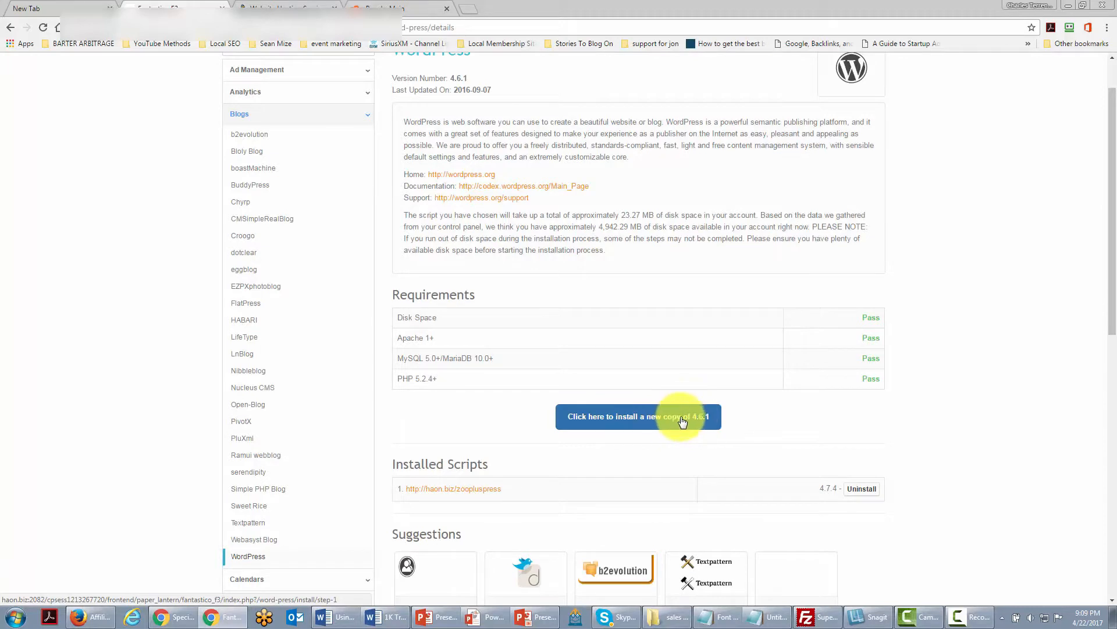
Start a new WordPress 4.6.1 install on haon.biz in the directory testdirectory and submit the form.
{"action": "left_click", "coordinate": [622, 419]}
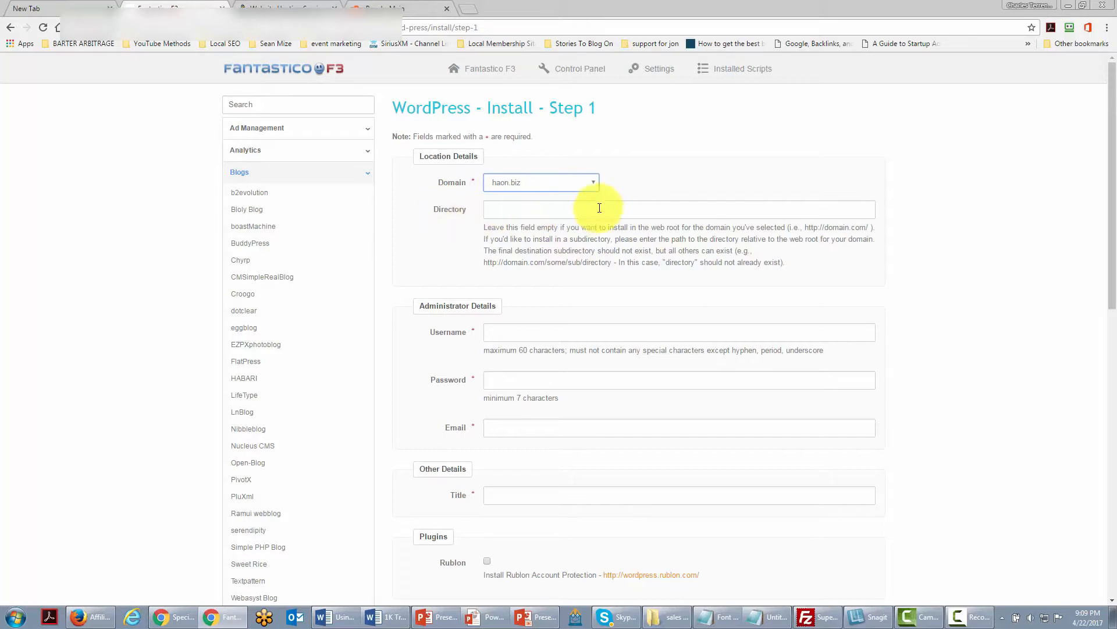
{"action": "left_click", "coordinate": [496, 209]}
{"action": "type", "text": "testdirectory"}
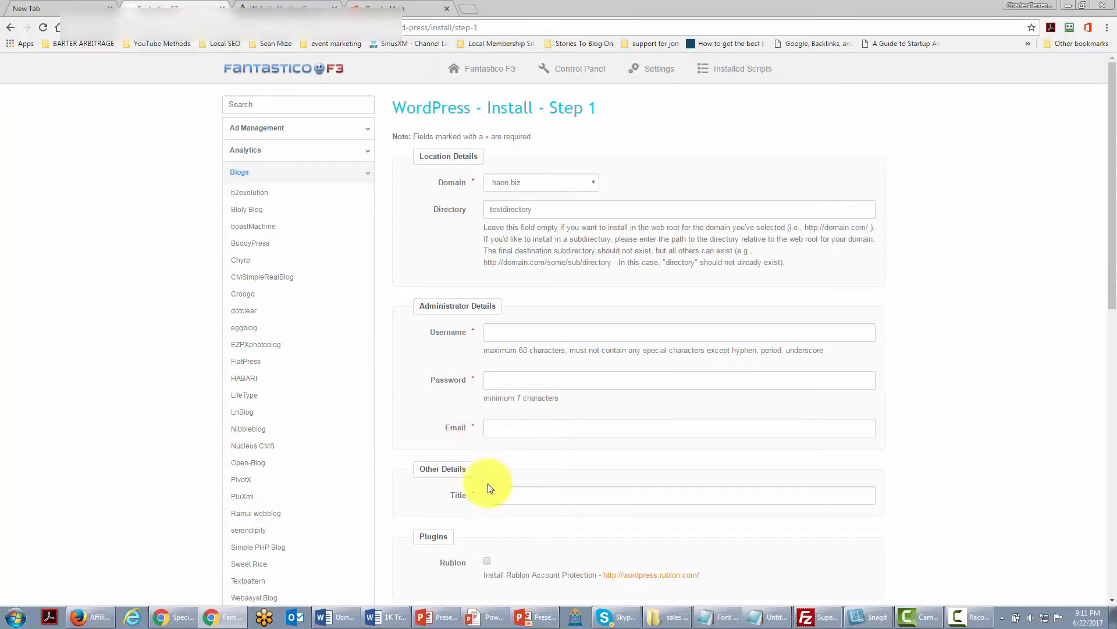
{"action": "scroll", "coordinate": [499, 469], "scroll_direction": "down", "scroll_amount": 1}
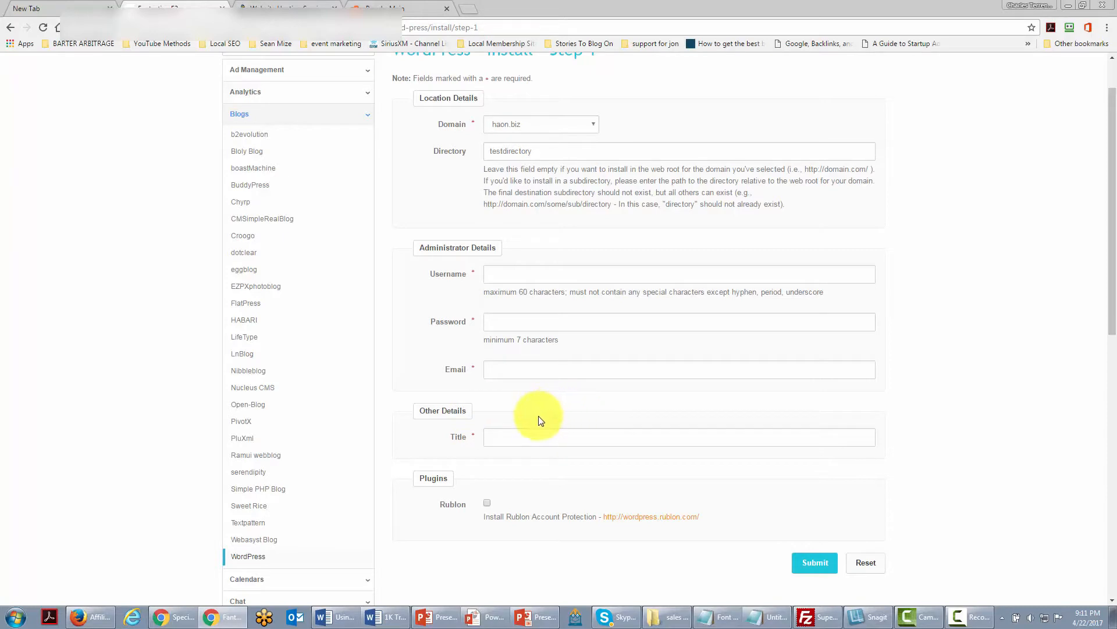
{"action": "scroll", "coordinate": [544, 422], "scroll_direction": "up", "scroll_amount": 1}
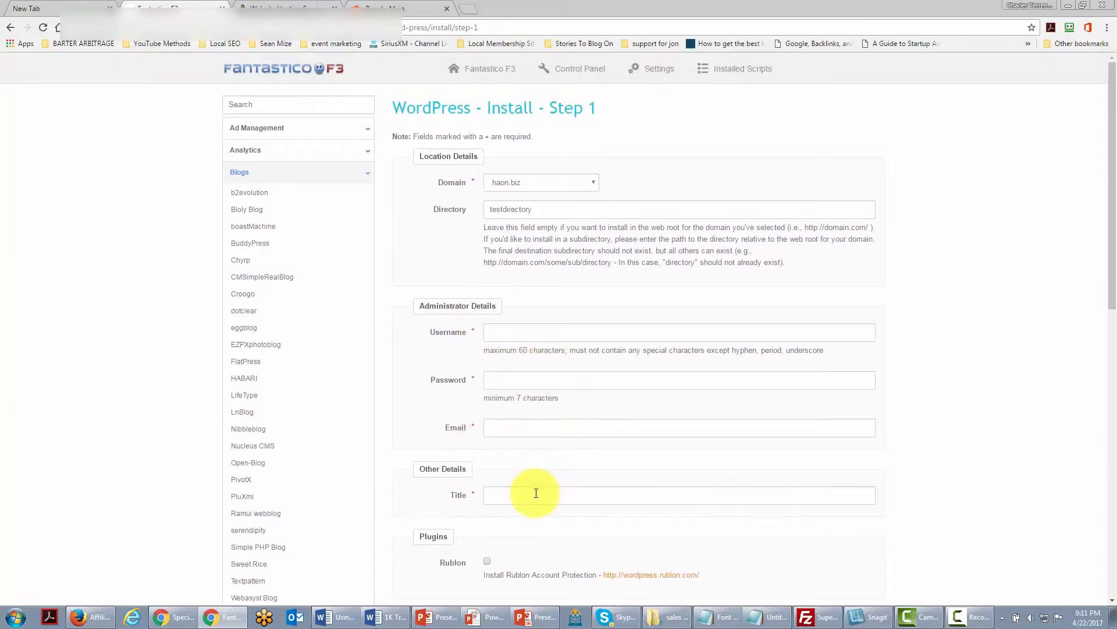
{"action": "scroll", "coordinate": [531, 491], "scroll_direction": "down", "scroll_amount": 1}
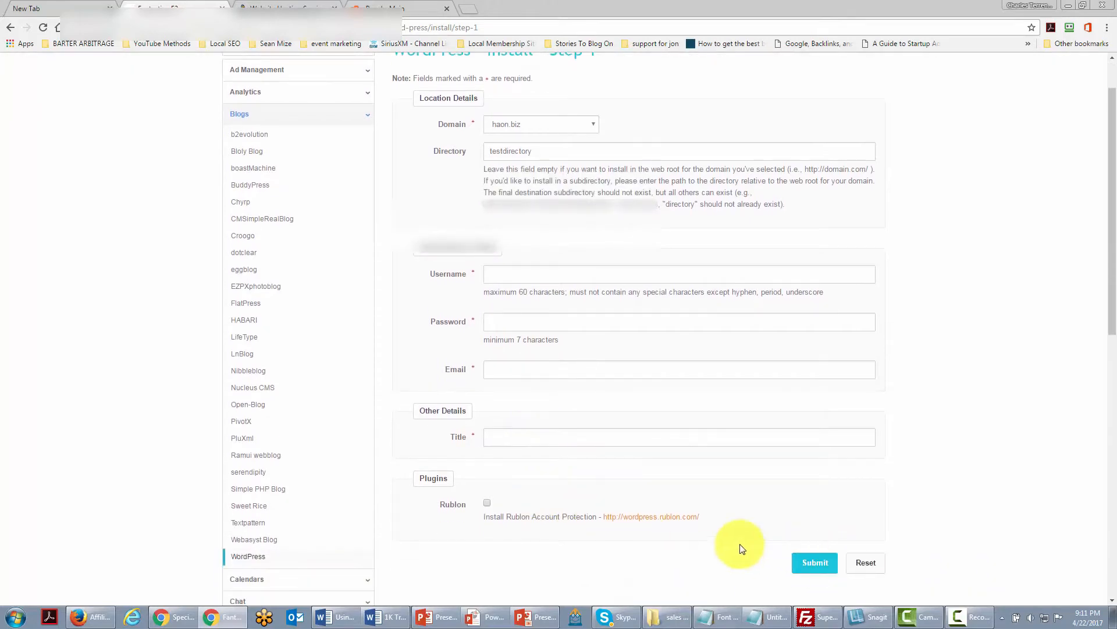
{"action": "scroll", "coordinate": [740, 547], "scroll_direction": "up", "scroll_amount": 1}
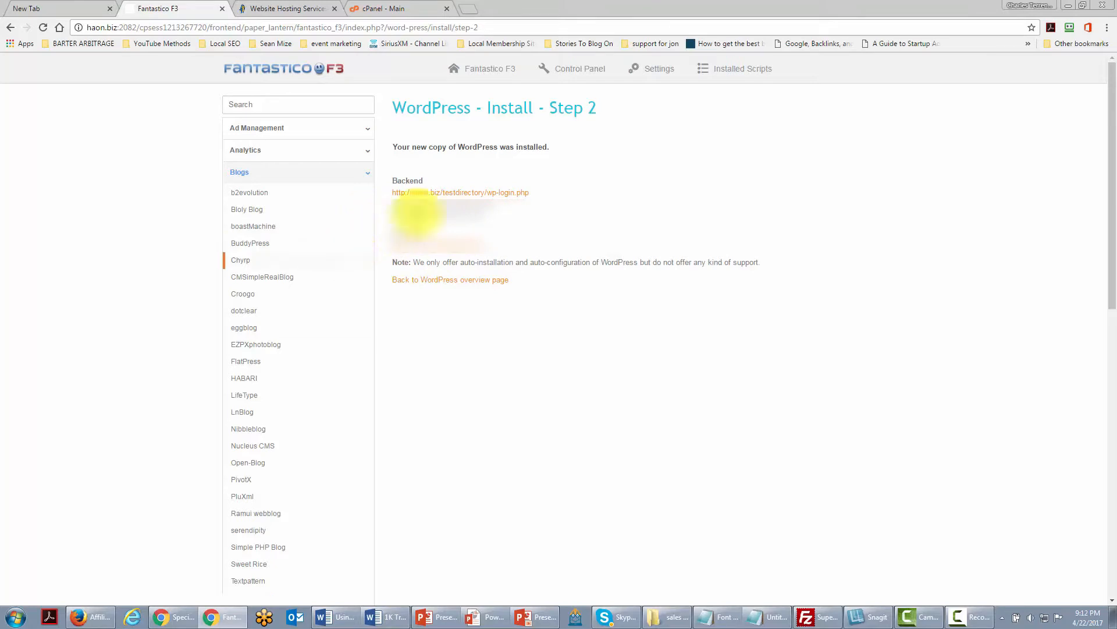
Open the new site's wp-login.php backend link and log in.
{"action": "left_click", "coordinate": [453, 196]}
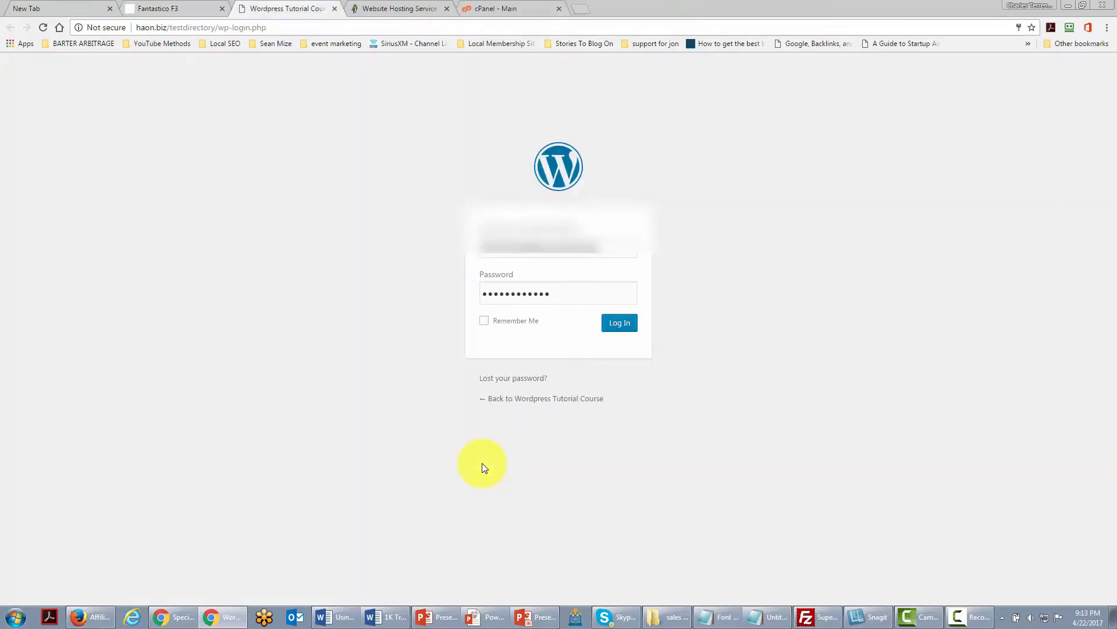
{"action": "left_click", "coordinate": [606, 322]}
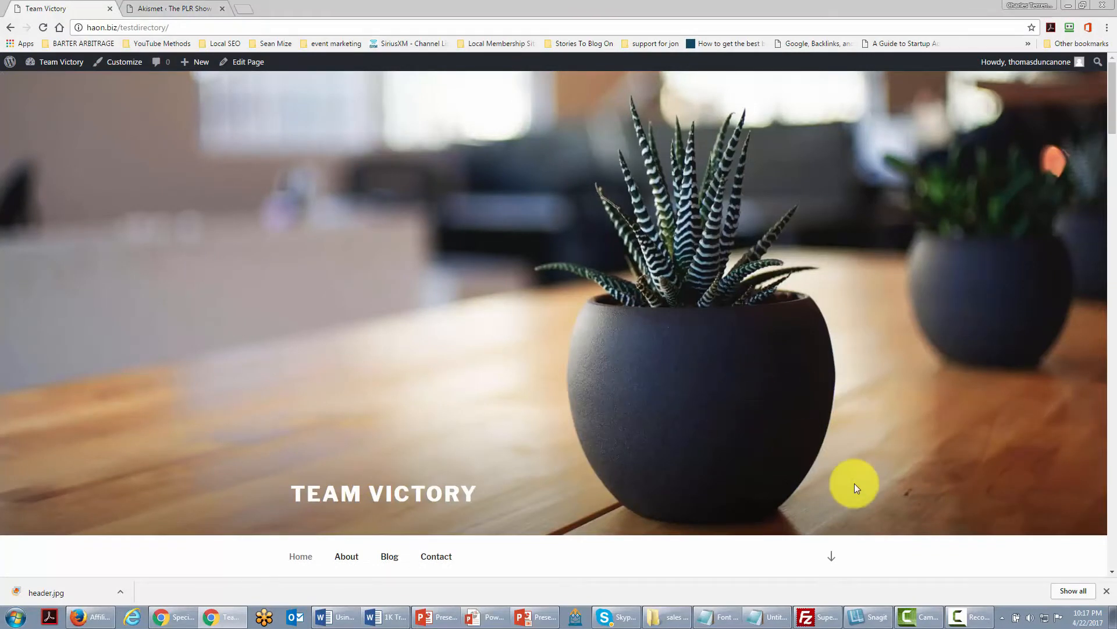
Open the Menus page under Appearance in the WordPress dashboard.
{"action": "mouse_move", "coordinate": [51, 68]}
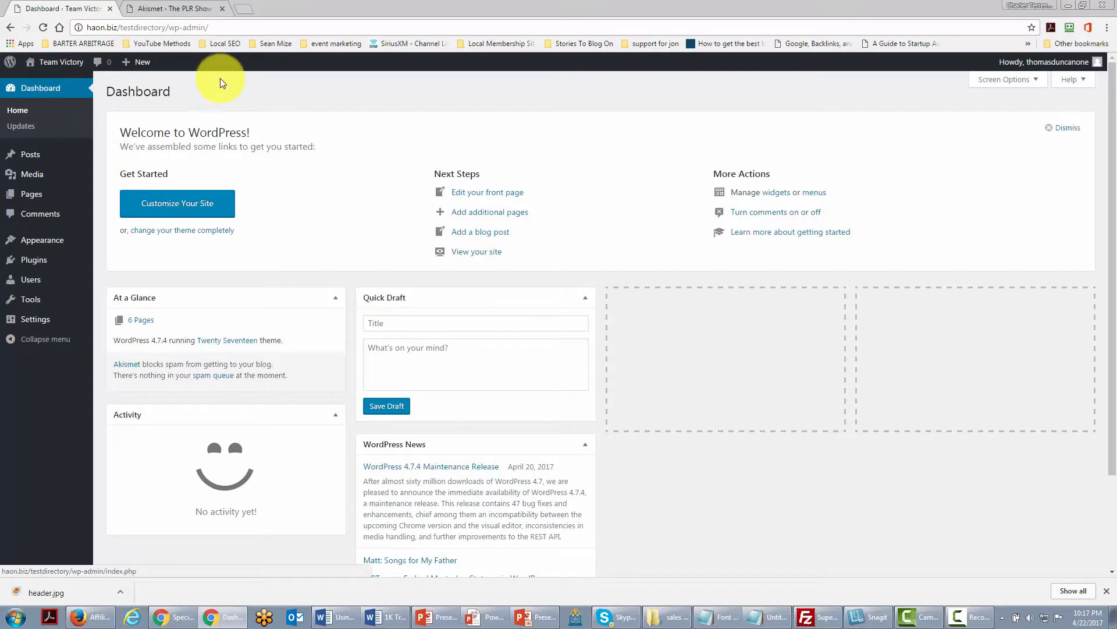
{"action": "mouse_move", "coordinate": [50, 238]}
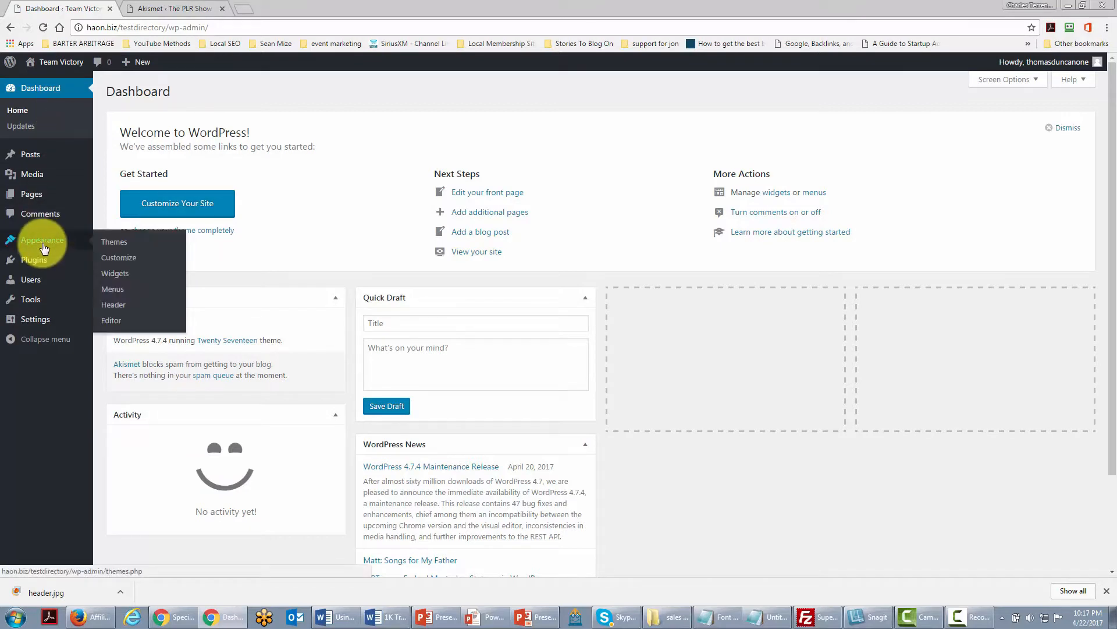
{"action": "left_click", "coordinate": [112, 290]}
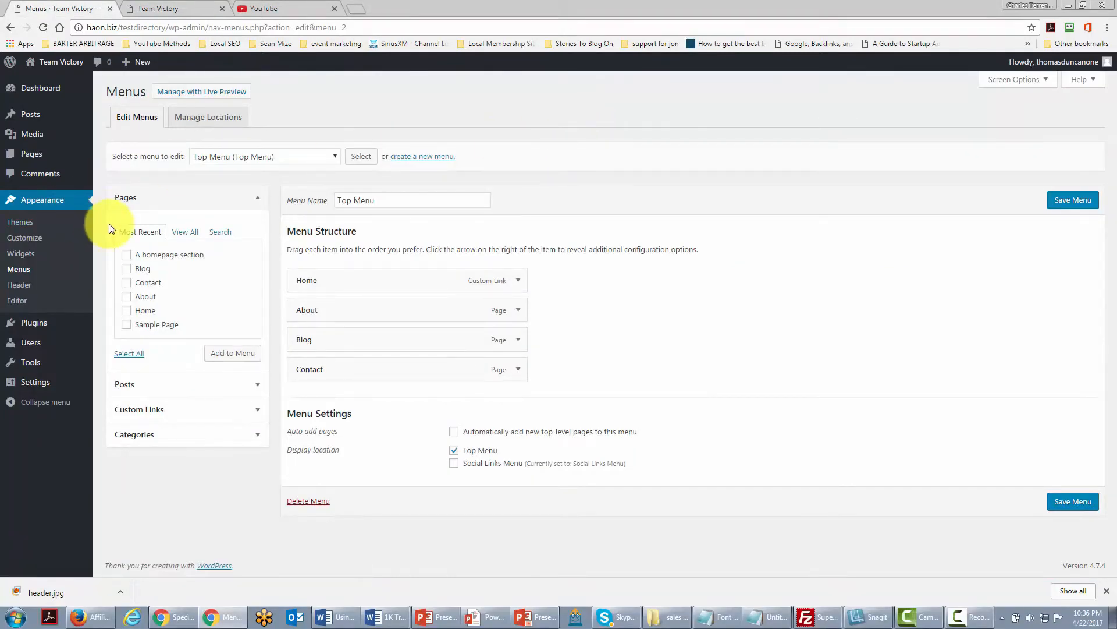
Relabel the About menu item as About Team Victory and the Blog item as Team Victory Journal.
{"action": "left_click", "coordinate": [518, 310]}
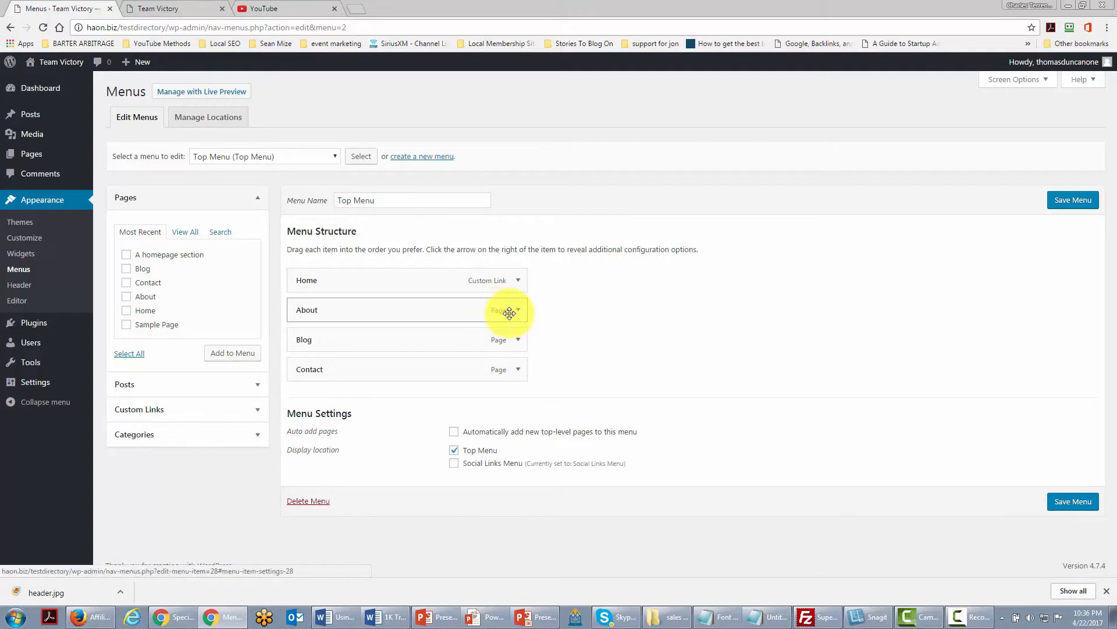
{"action": "left_click", "coordinate": [509, 312]}
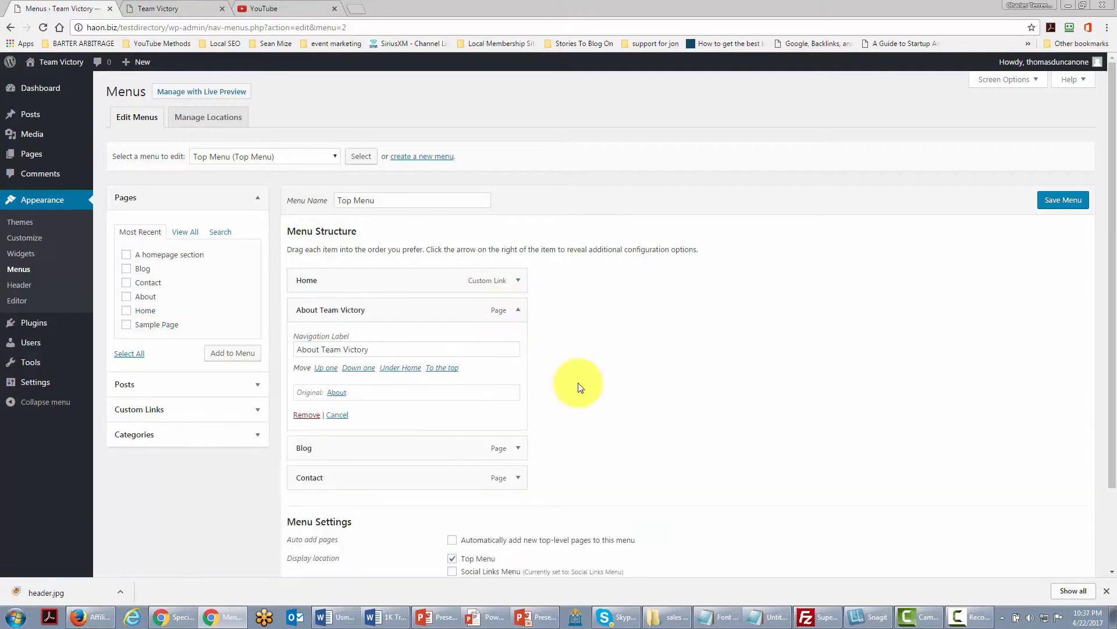
{"action": "left_click", "coordinate": [518, 448]}
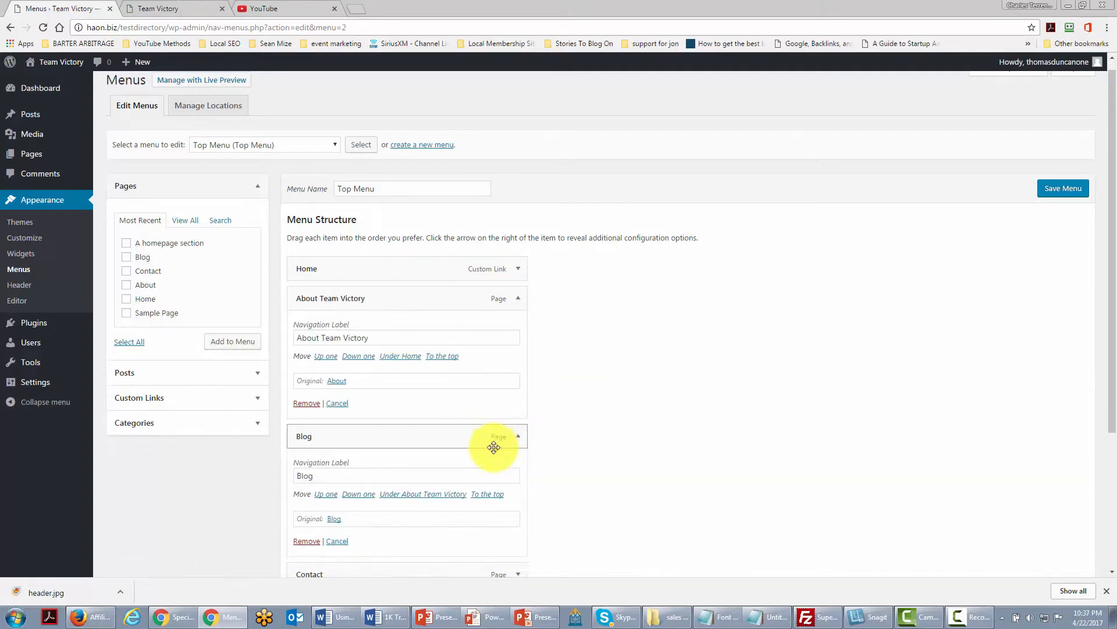
{"action": "scroll", "coordinate": [493, 447], "scroll_direction": "down", "scroll_amount": 1}
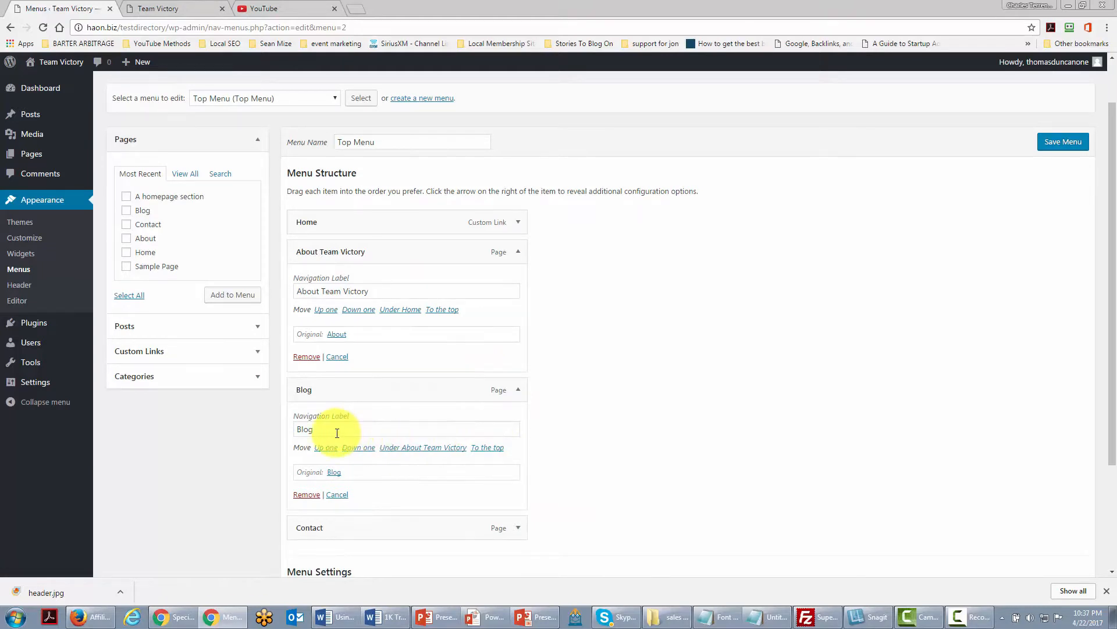
{"action": "type", "text": "Team Victory Journal"}
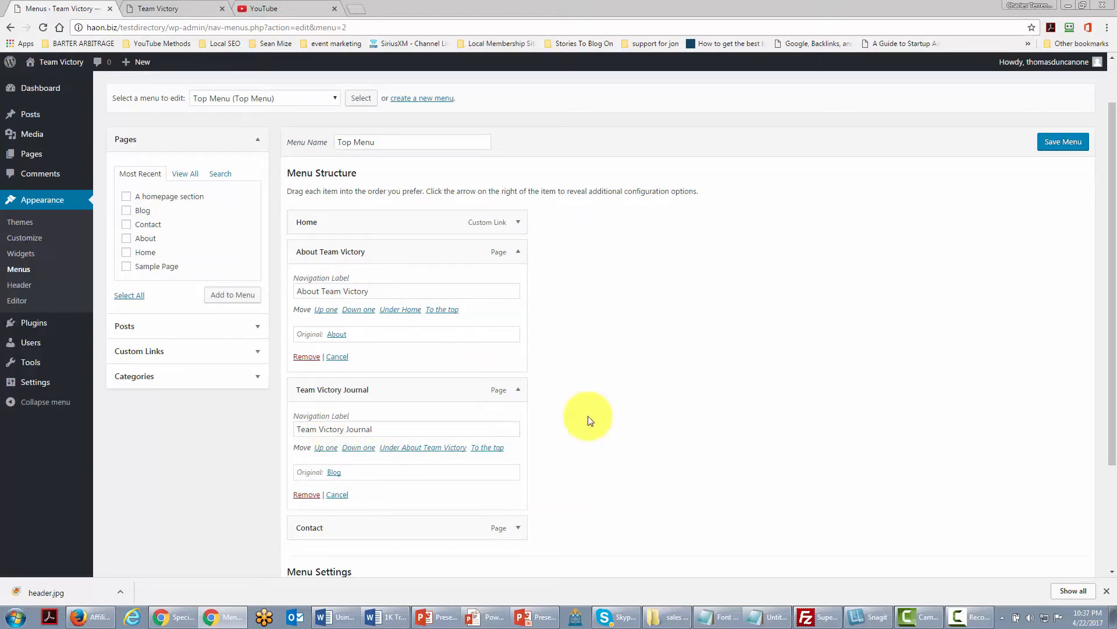
Remove the Contact item from the Top Menu.
{"action": "scroll", "coordinate": [466, 428], "scroll_direction": "down", "scroll_amount": 2}
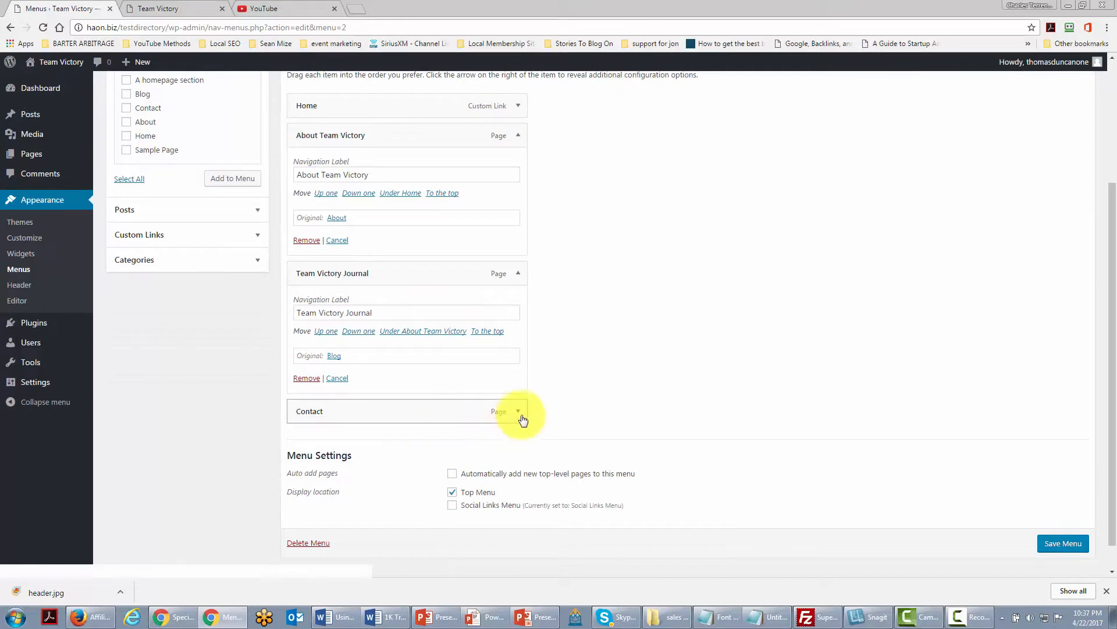
{"action": "left_click", "coordinate": [518, 413]}
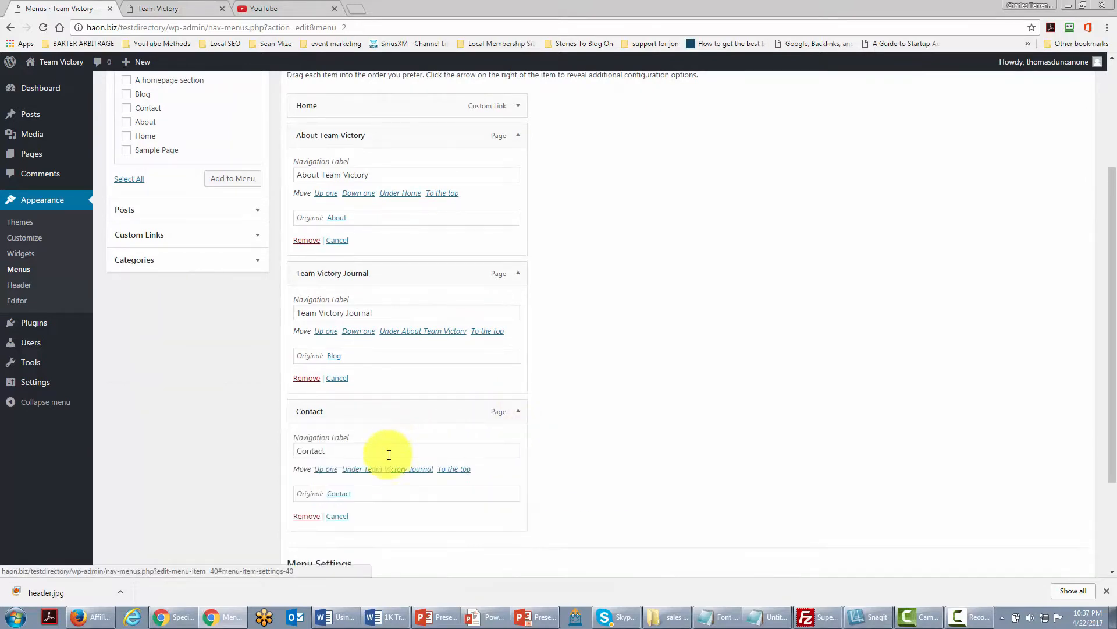
{"action": "left_click", "coordinate": [303, 517]}
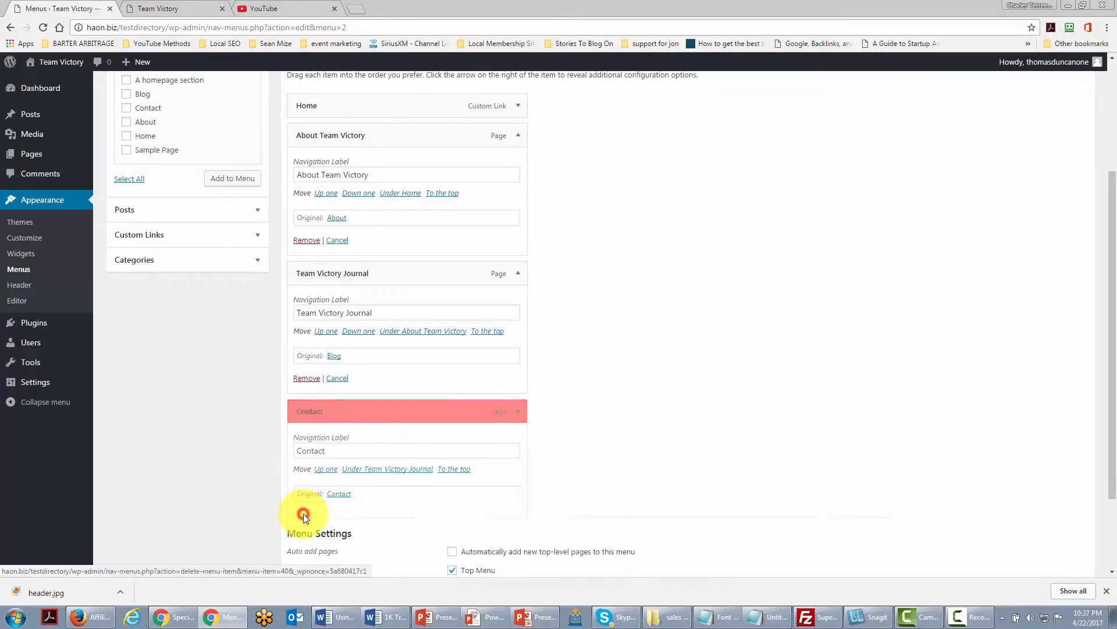
{"action": "scroll", "coordinate": [602, 378], "scroll_direction": "up", "scroll_amount": 1}
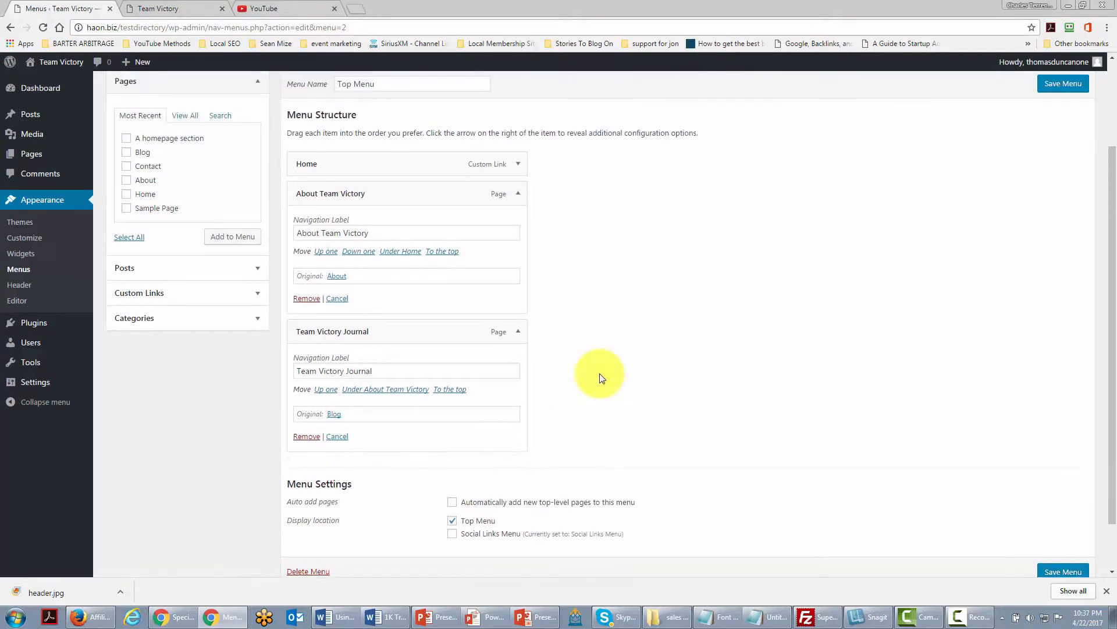
{"action": "scroll", "coordinate": [596, 378], "scroll_direction": "down", "scroll_amount": 1}
{"action": "scroll", "coordinate": [594, 378], "scroll_direction": "up", "scroll_amount": 1}
{"action": "left_click", "coordinate": [250, 293]}
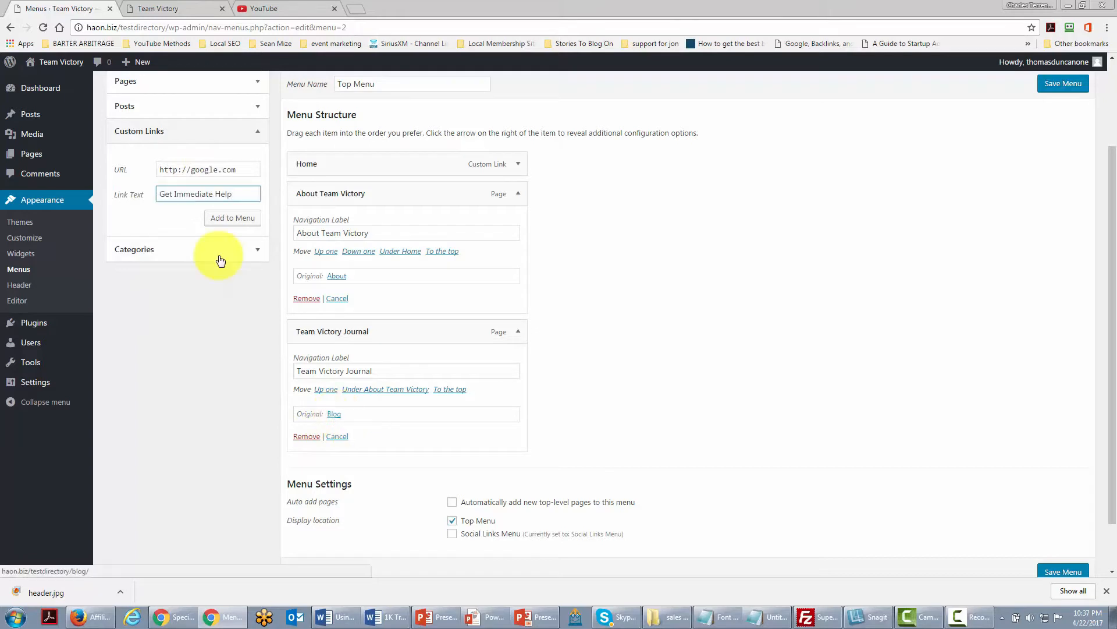
{"action": "left_click", "coordinate": [236, 219]}
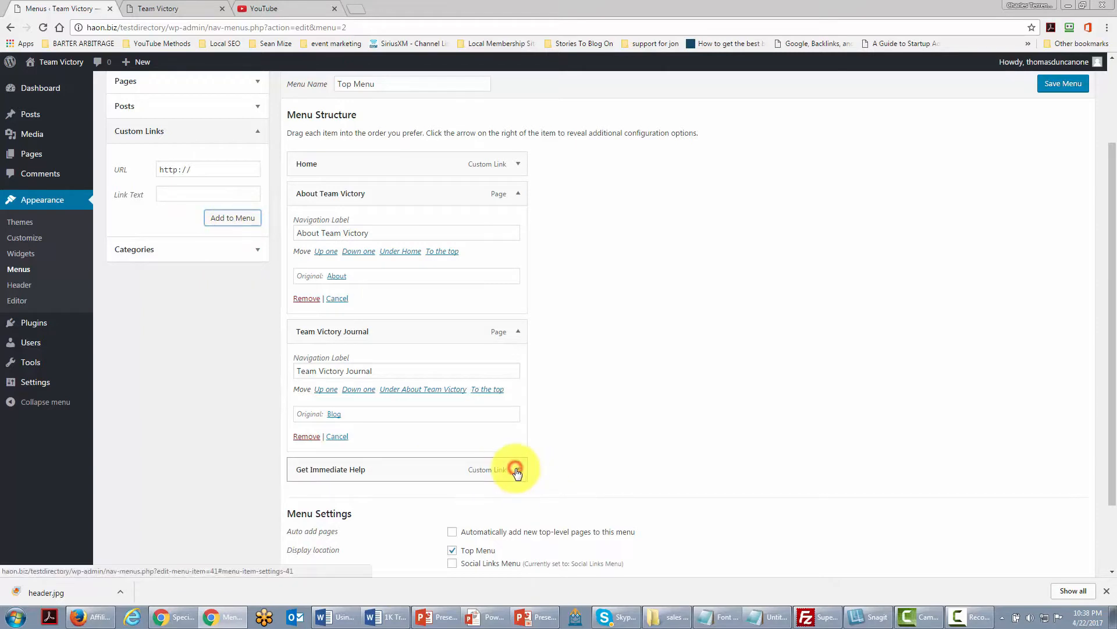
Move the Get Immediate Help link up one place, above Team Victory Journal.
{"action": "scroll", "coordinate": [518, 471], "scroll_direction": "down", "scroll_amount": 1}
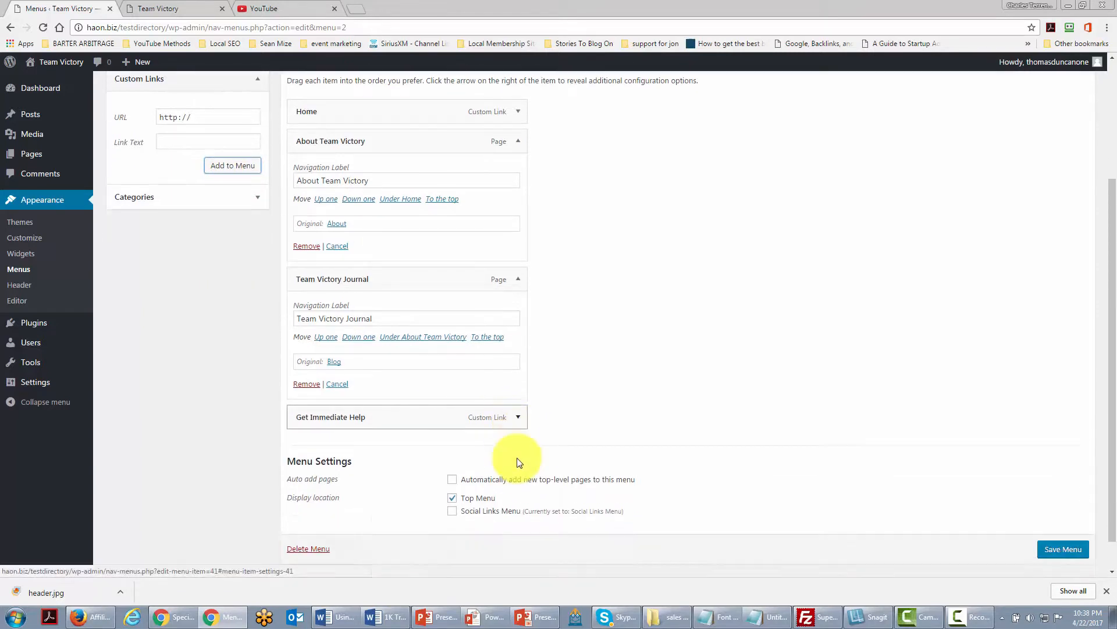
{"action": "left_click", "coordinate": [487, 412]}
{"action": "left_click", "coordinate": [518, 411]}
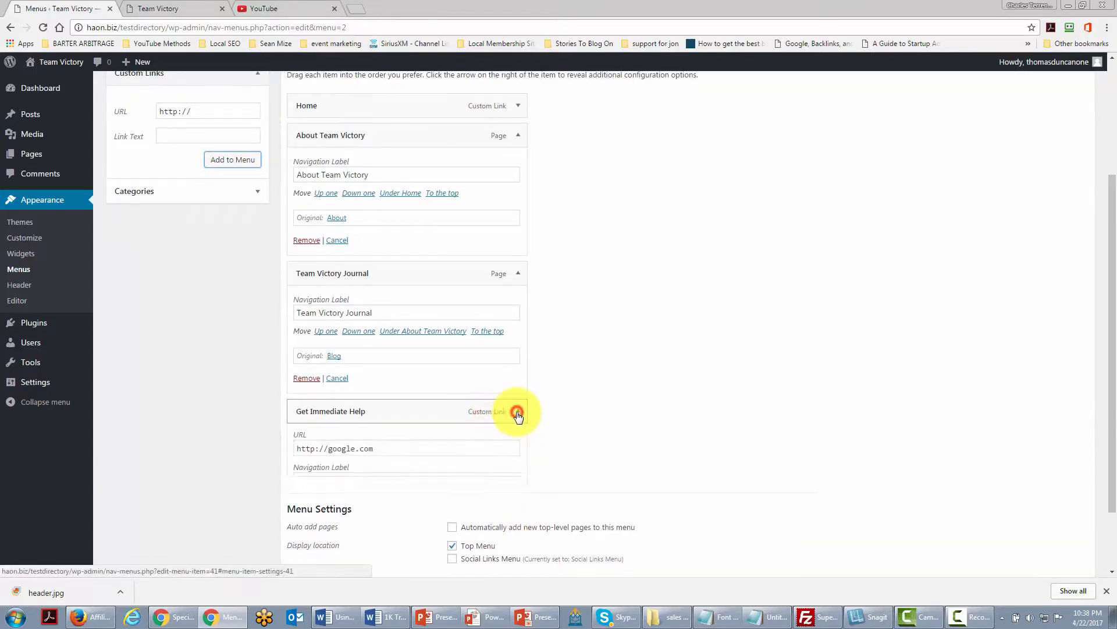
{"action": "left_click", "coordinate": [324, 501]}
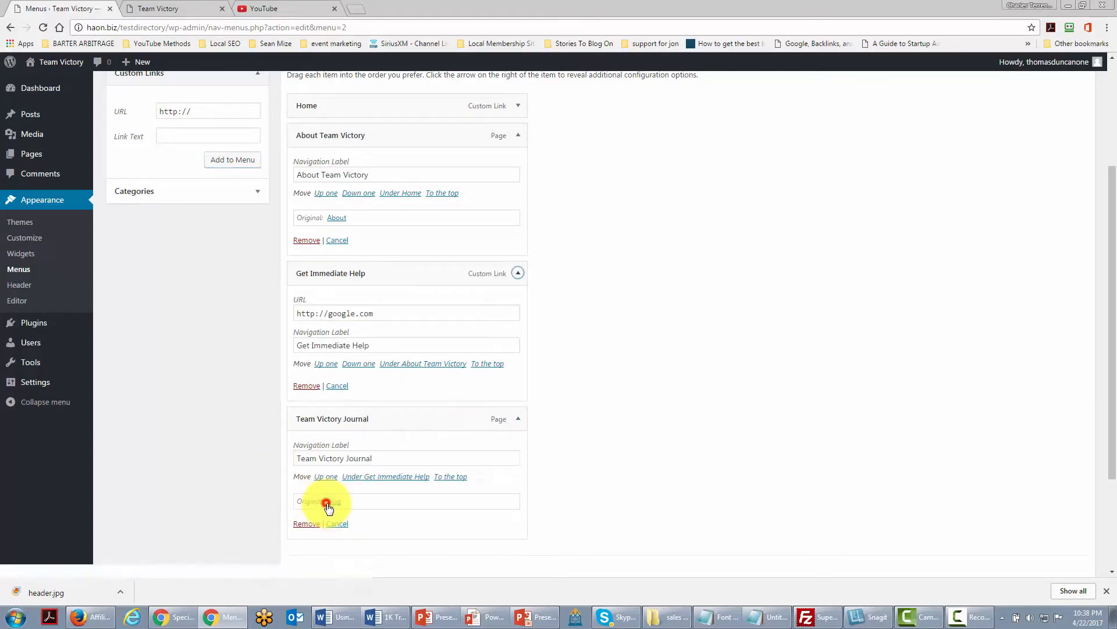
{"action": "scroll", "coordinate": [634, 480], "scroll_direction": "up", "scroll_amount": 1}
{"action": "scroll", "coordinate": [685, 497], "scroll_direction": "down", "scroll_amount": 3}
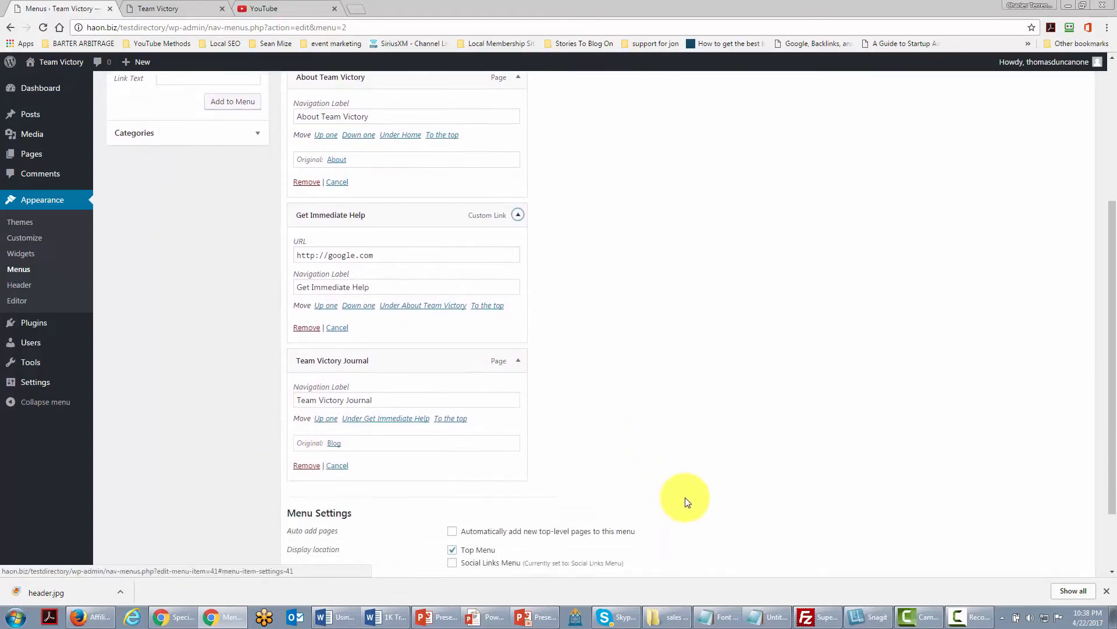
{"action": "left_click", "coordinate": [1045, 517]}
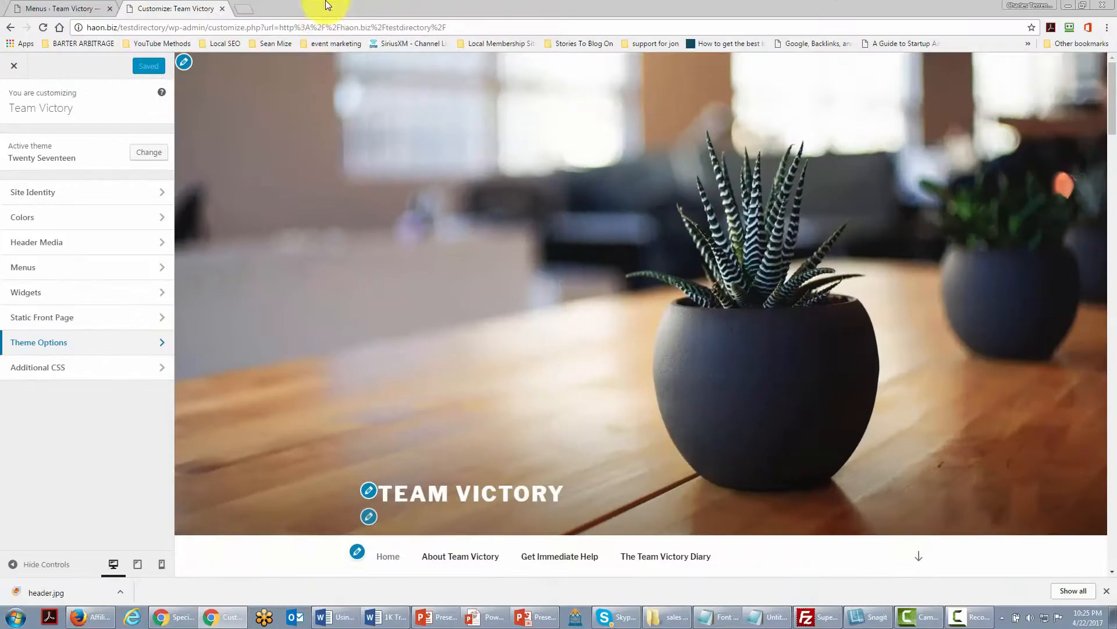
Open the Header Media section of the customizer and review its header video and image options.
{"action": "left_click", "coordinate": [162, 243]}
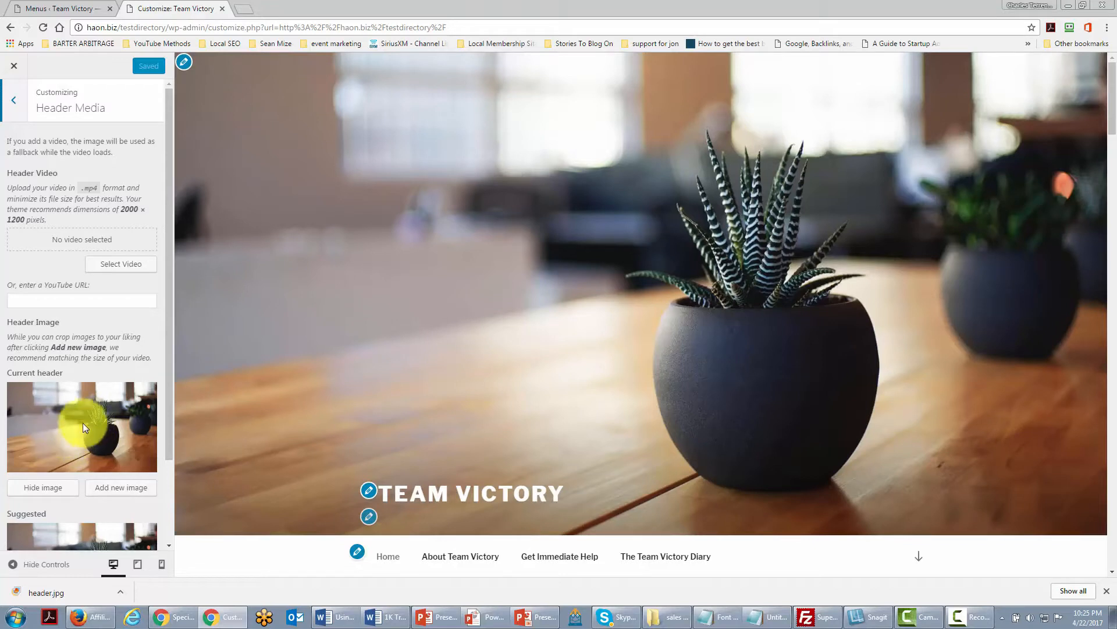
{"action": "scroll", "coordinate": [78, 428], "scroll_direction": "down", "scroll_amount": 2}
{"action": "scroll", "coordinate": [77, 431], "scroll_direction": "up", "scroll_amount": 2}
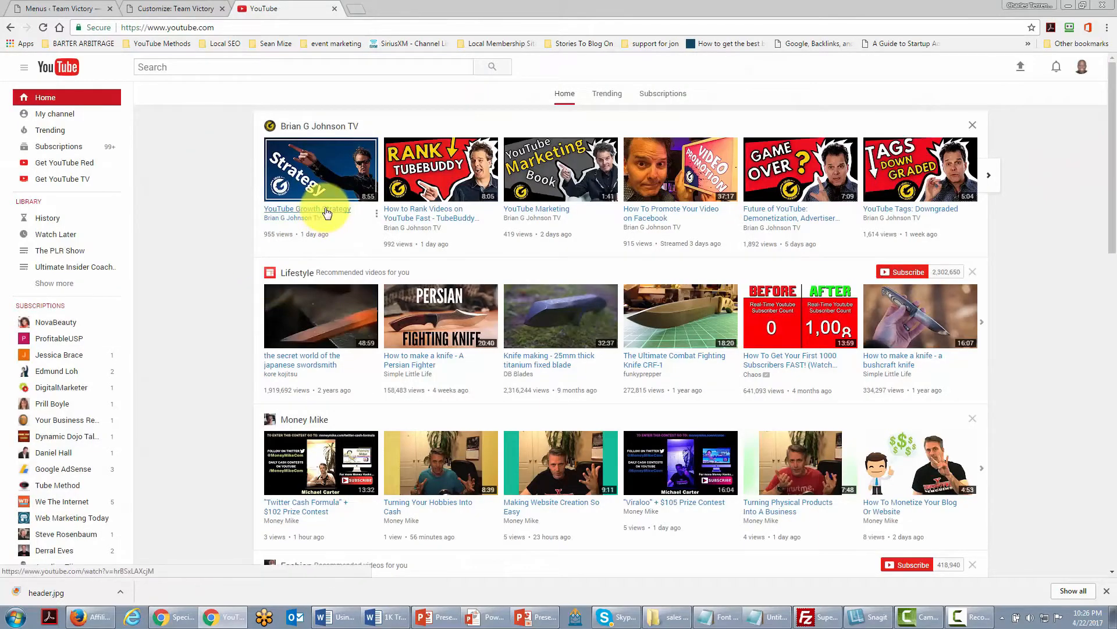
Copy the link address of the YouTube Growth Strategy video from the YouTube home page.
{"action": "right_click", "coordinate": [324, 210]}
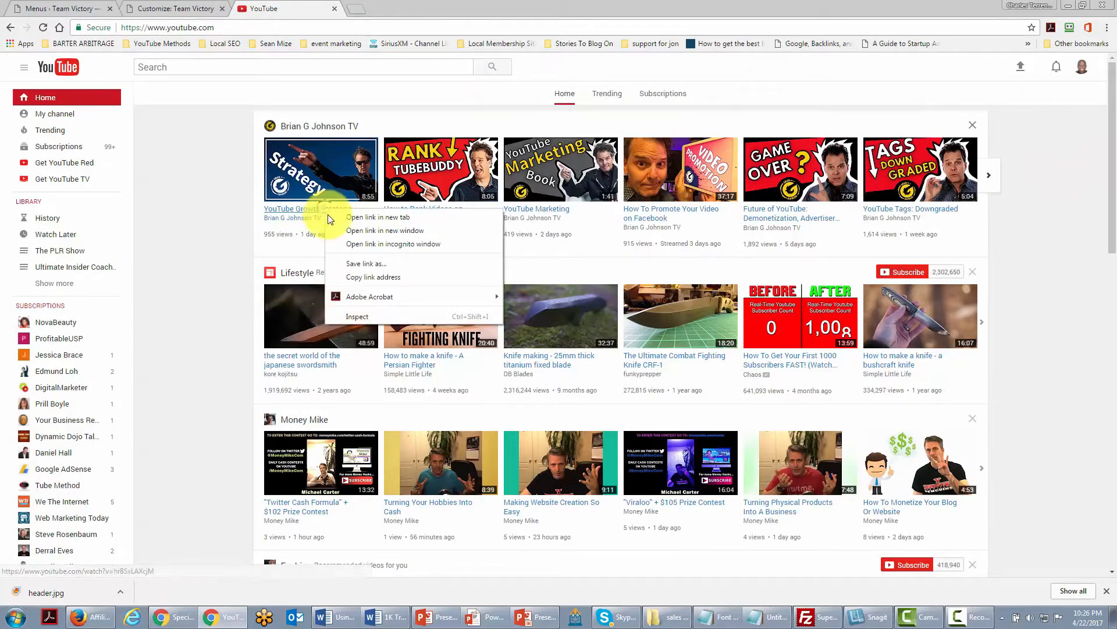
{"action": "left_click", "coordinate": [360, 278]}
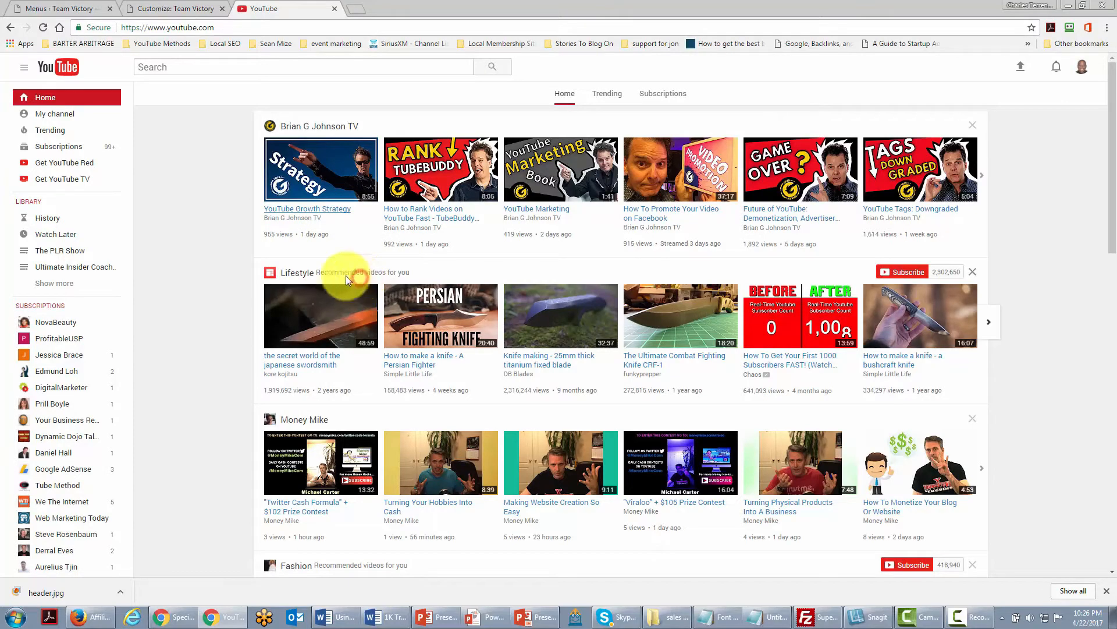
Paste the copied video link as the header's YouTube URL and save and publish the customizer changes.
{"action": "left_click", "coordinate": [74, 9]}
{"action": "left_click", "coordinate": [136, 10]}
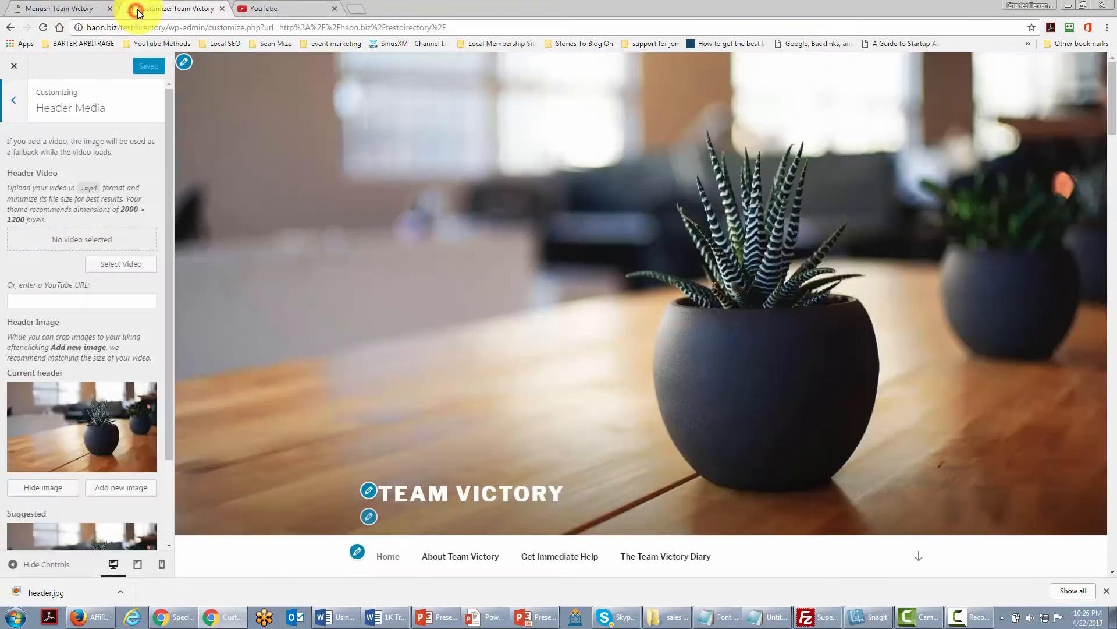
{"action": "left_click", "coordinate": [39, 299]}
{"action": "right_click", "coordinate": [40, 299]}
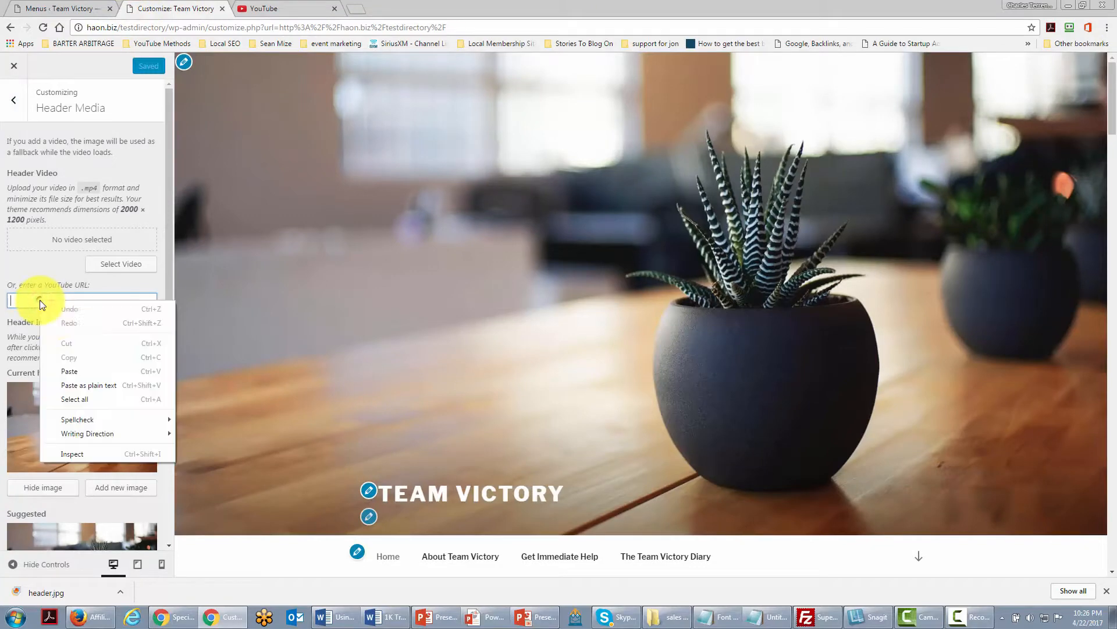
{"action": "left_click", "coordinate": [69, 371]}
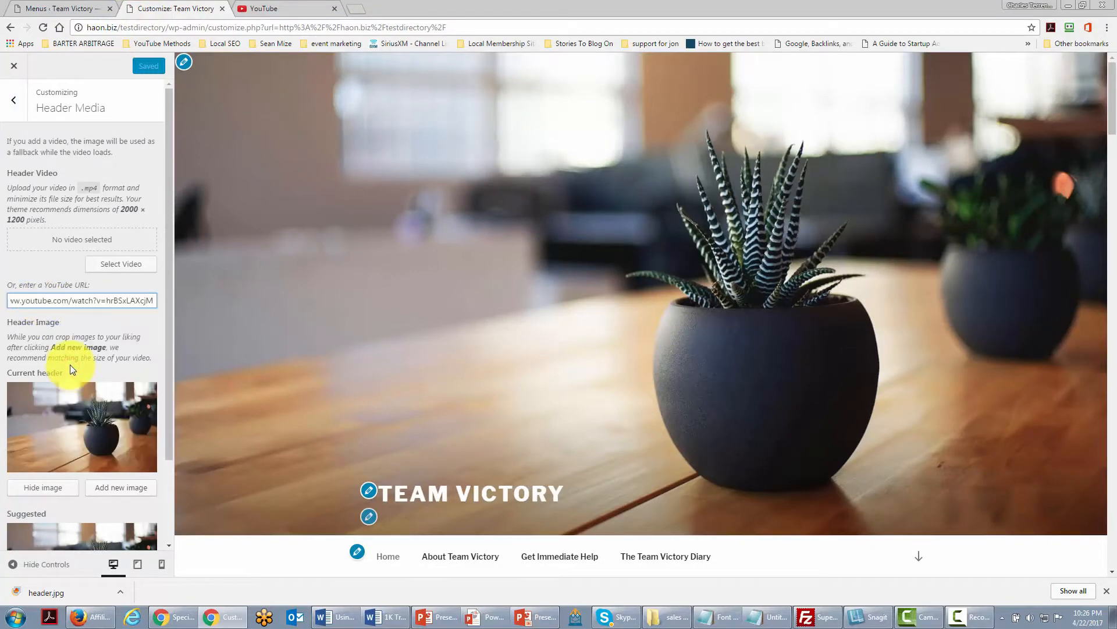
{"action": "left_click", "coordinate": [137, 316]}
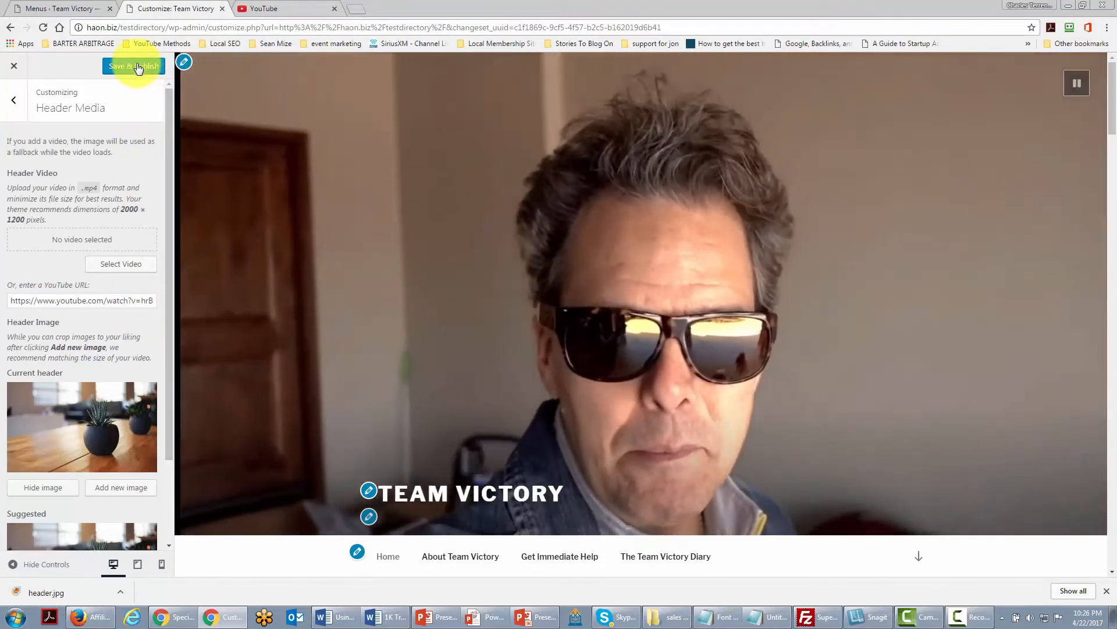
{"action": "left_click", "coordinate": [137, 65]}
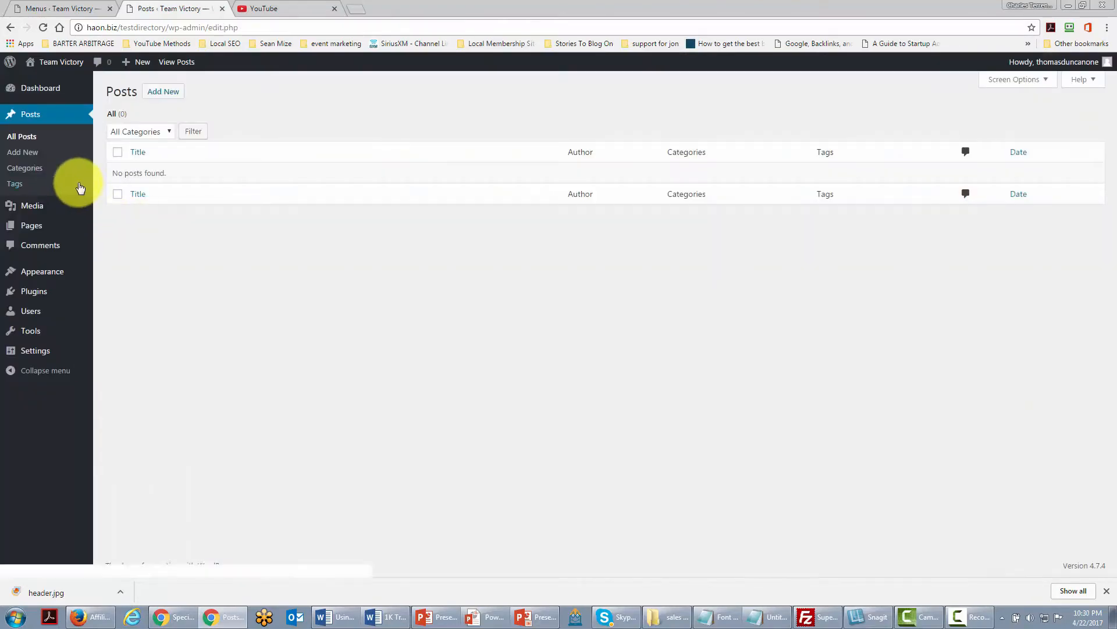
Rename the Uncategorized post category to Team Victory with the slug victory.
{"action": "left_click", "coordinate": [29, 169]}
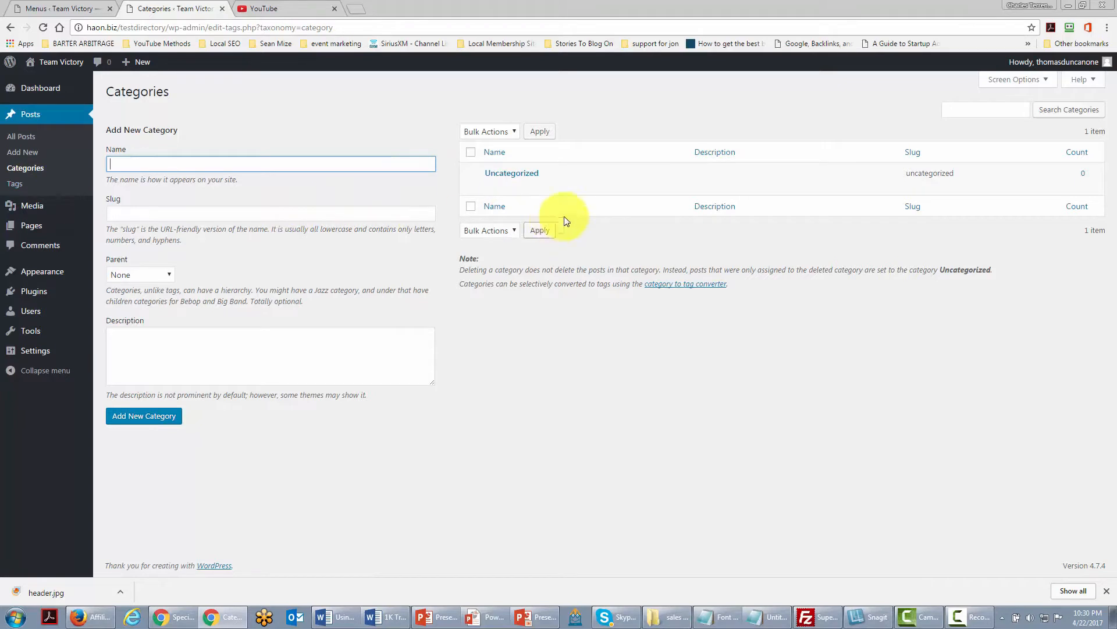
{"action": "mouse_move", "coordinate": [520, 179]}
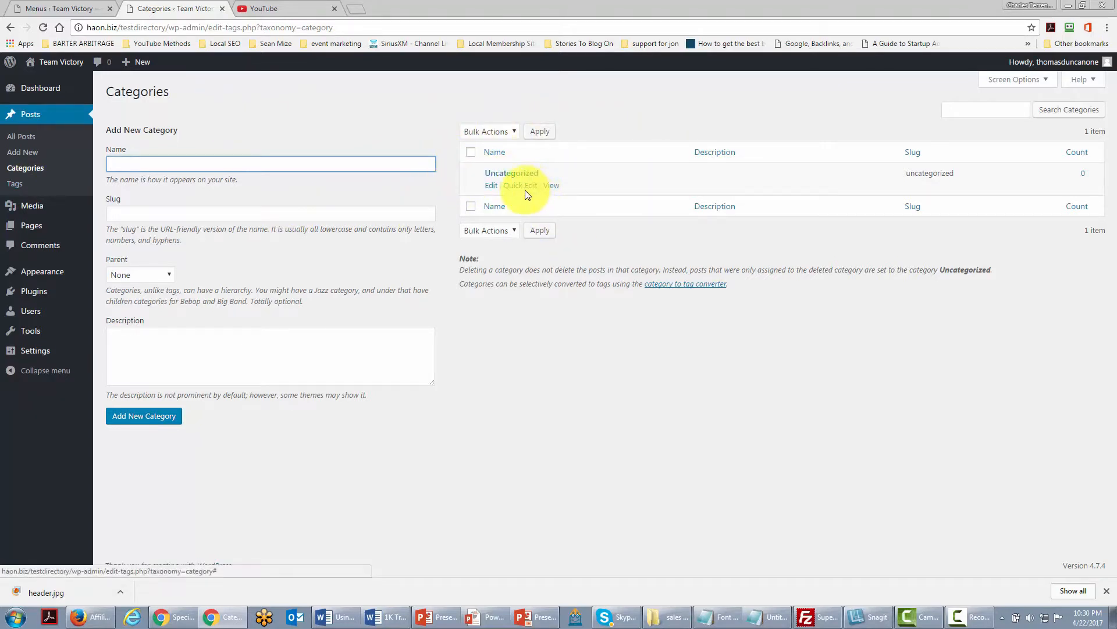
{"action": "left_click", "coordinate": [490, 185]}
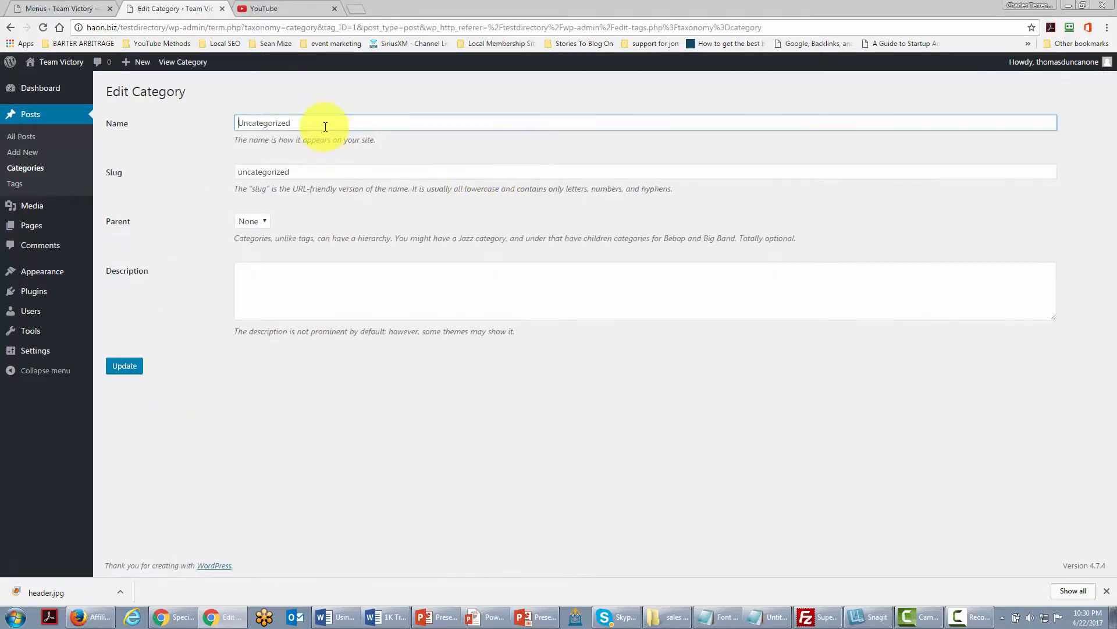
{"action": "left_click_drag", "start_coordinate": [323, 123], "coordinate": [225, 119]}
{"action": "type", "text": "Team Victory"}
{"action": "left_click_drag", "start_coordinate": [327, 171], "coordinate": [209, 170]}
{"action": "type", "text": "vi"}
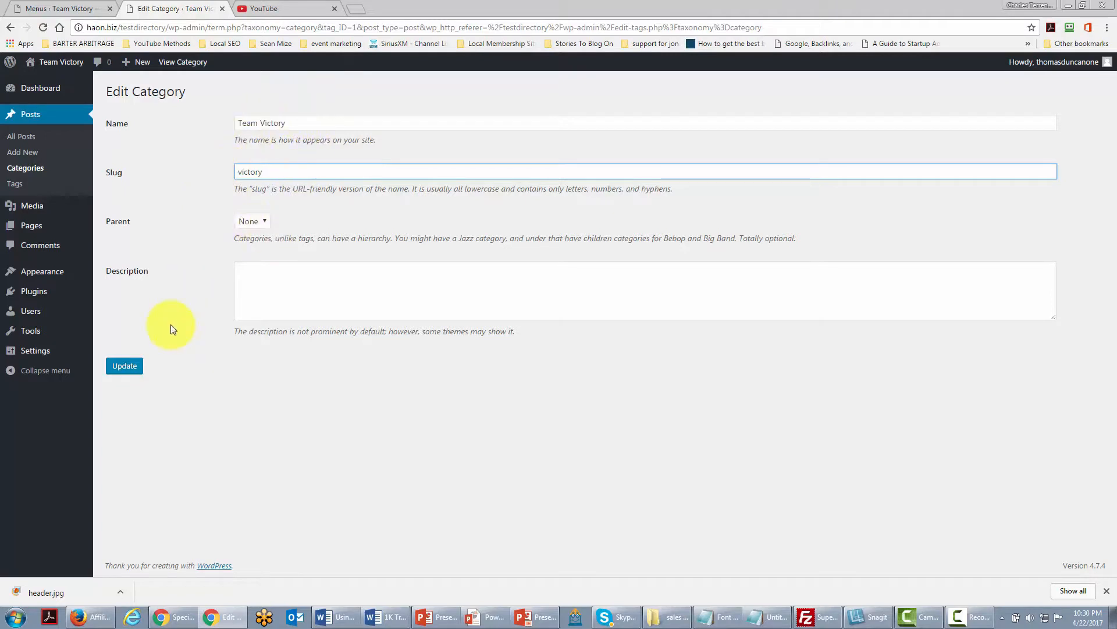
{"action": "left_click", "coordinate": [130, 367]}
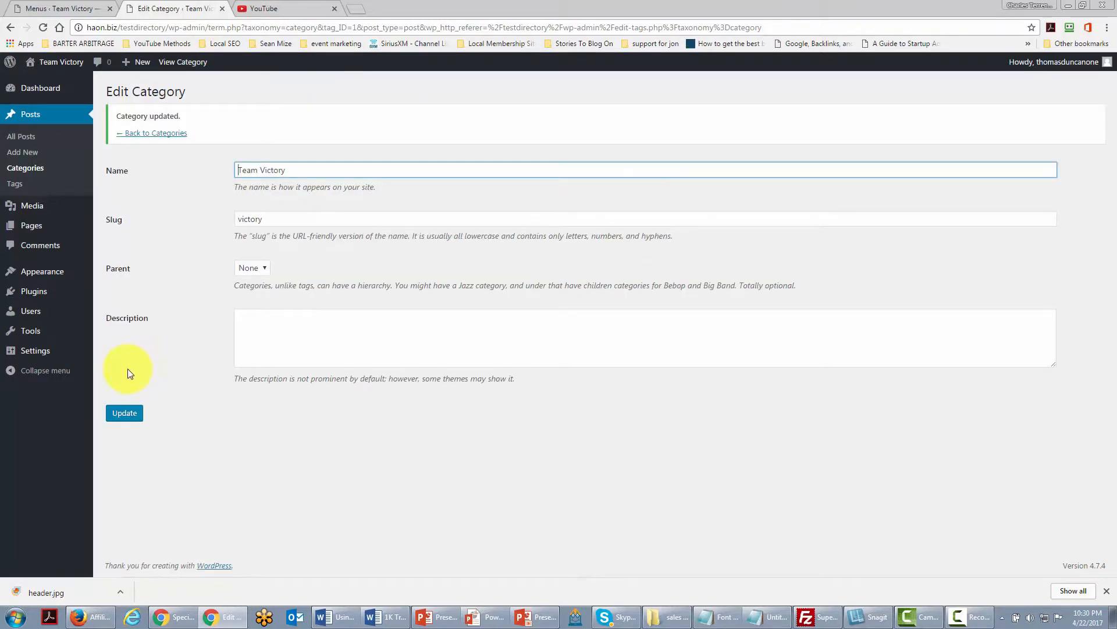
Return to the category list and open the Writing settings.
{"action": "left_click", "coordinate": [144, 134]}
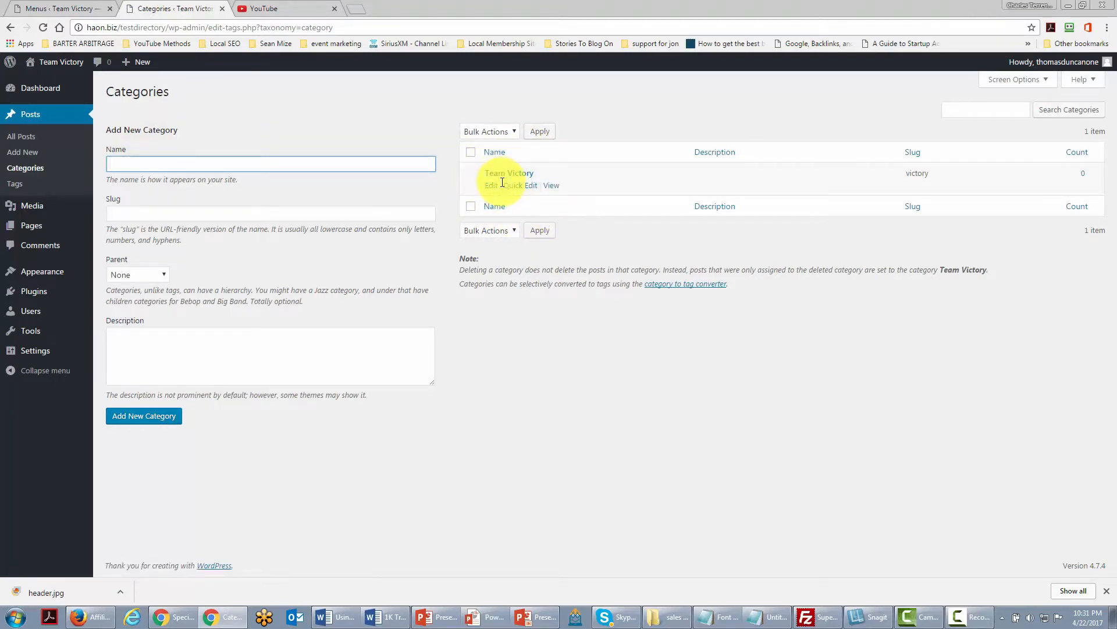
{"action": "mouse_move", "coordinate": [37, 349]}
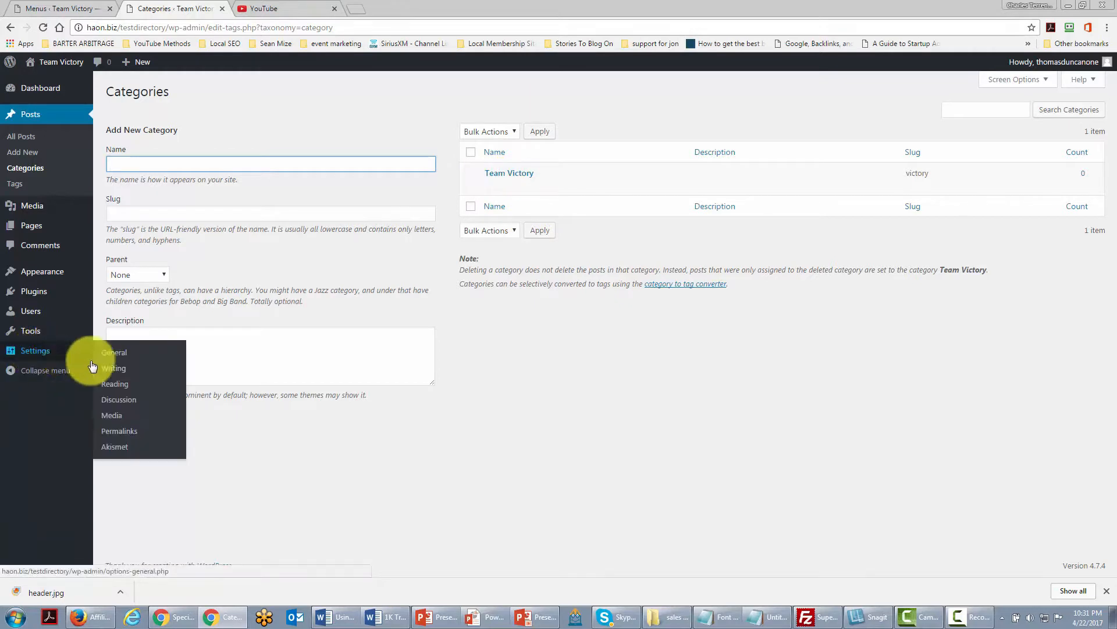
{"action": "left_click", "coordinate": [116, 372]}
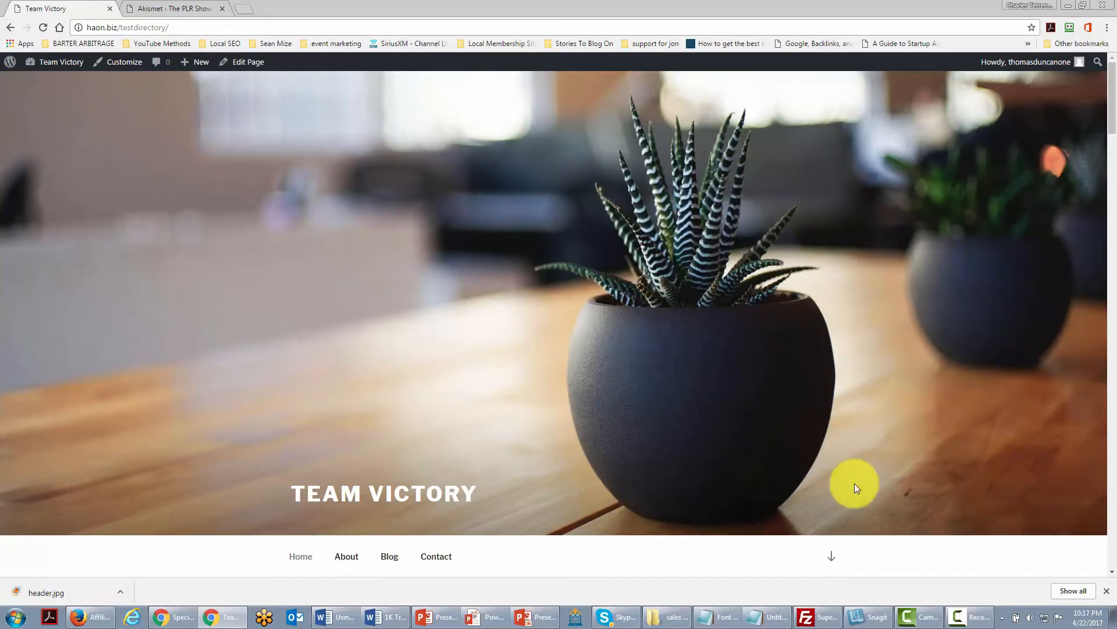
Open the menu editor from the dashboard and relabel the About item as About Team Victory.
{"action": "mouse_move", "coordinate": [50, 67]}
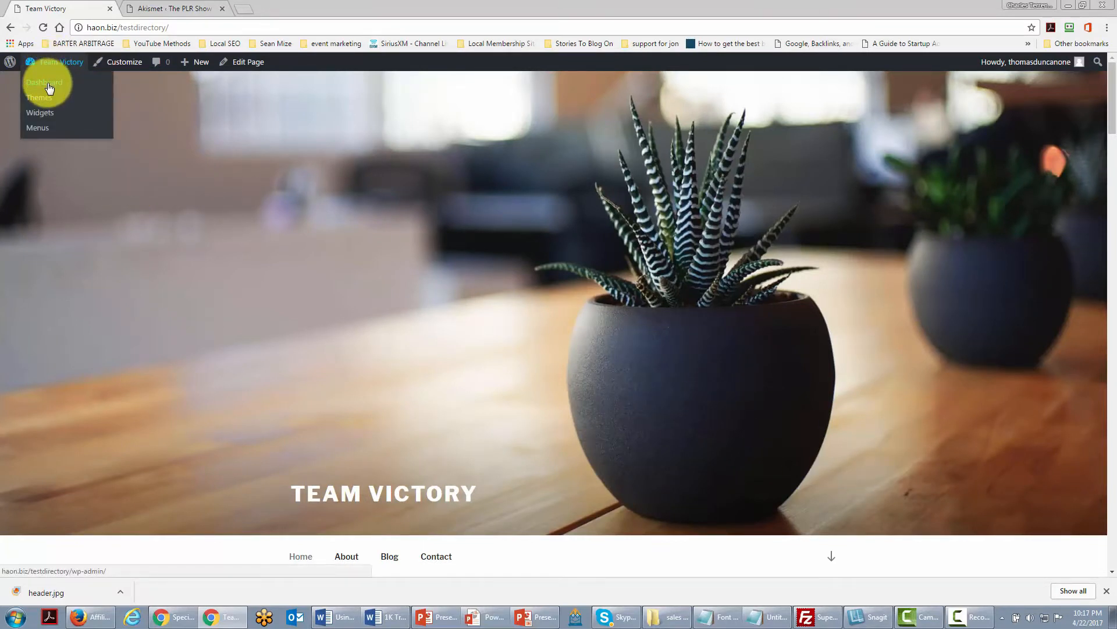
{"action": "left_click", "coordinate": [50, 86]}
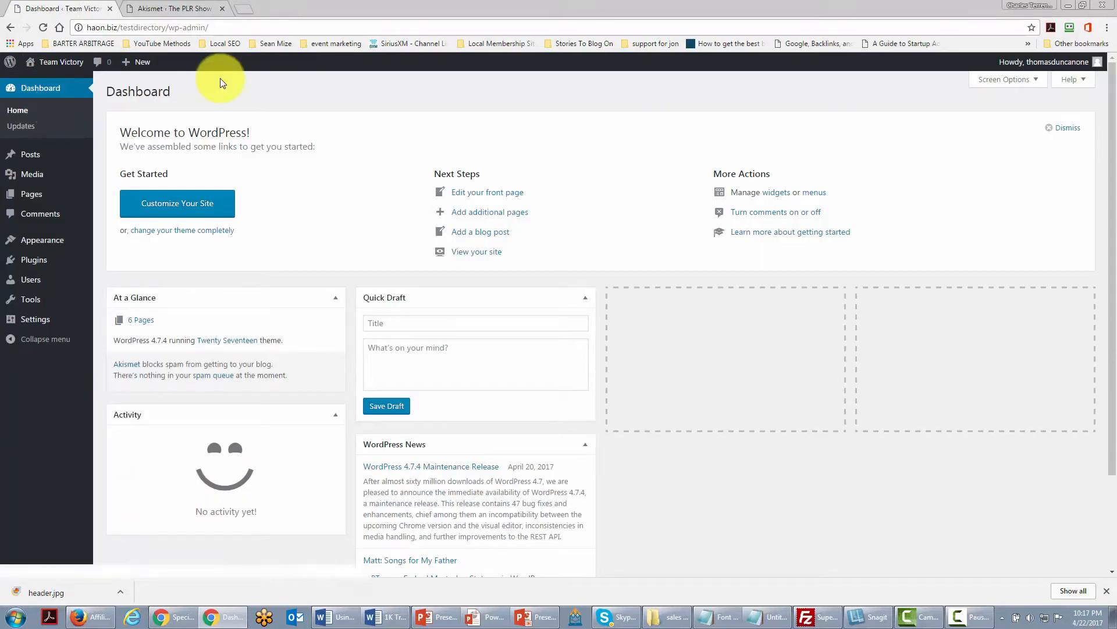
{"action": "mouse_move", "coordinate": [73, 243]}
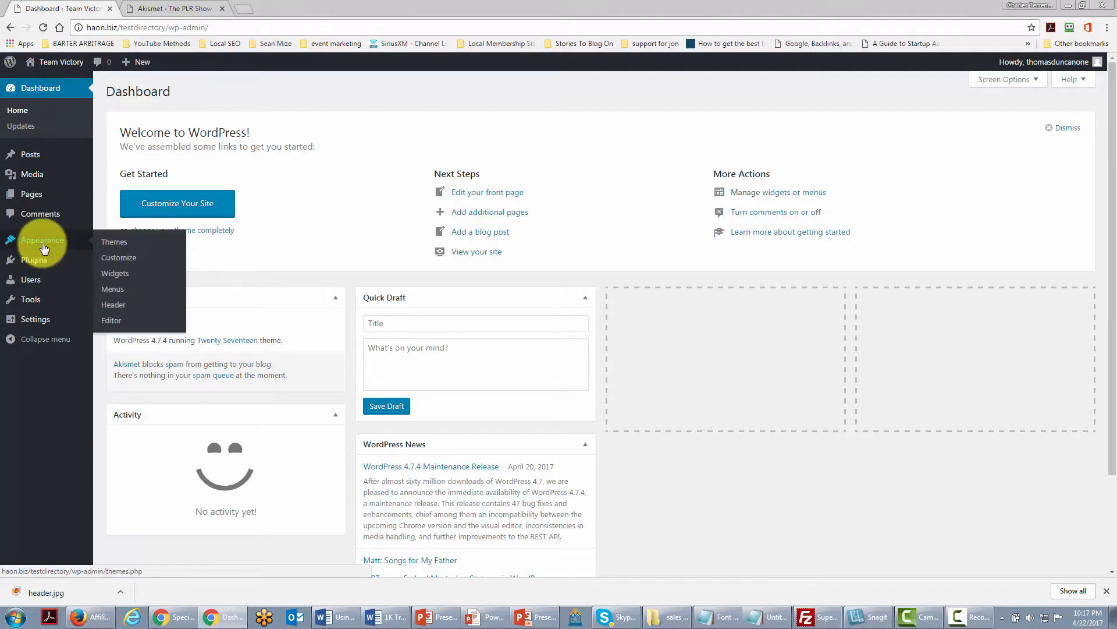
{"action": "left_click", "coordinate": [112, 291]}
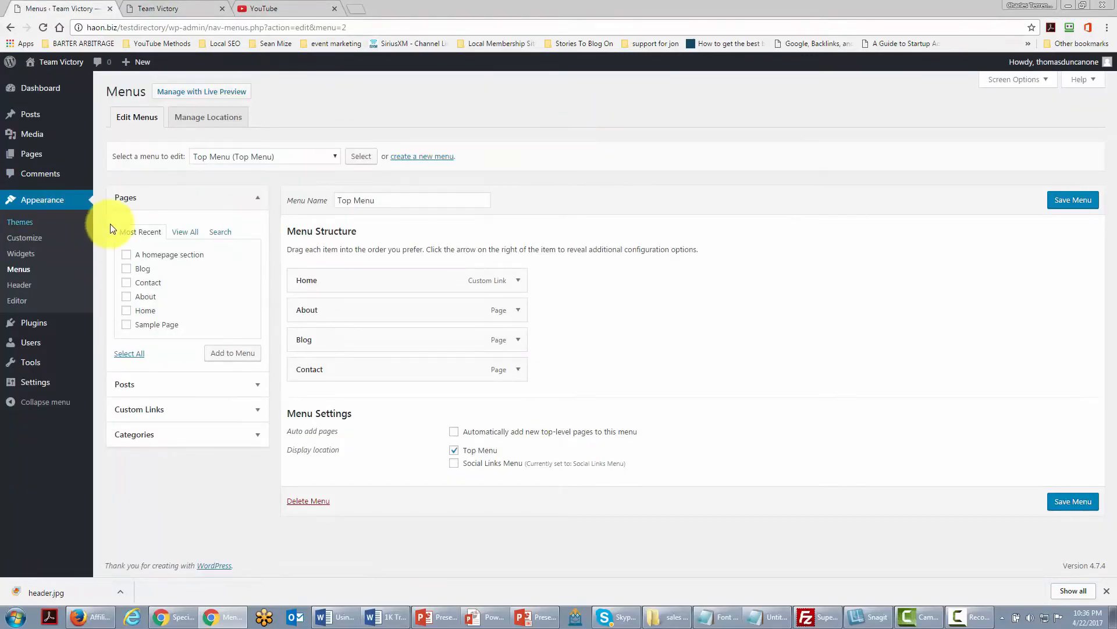
{"action": "left_click", "coordinate": [518, 310]}
{"action": "left_click", "coordinate": [399, 344]}
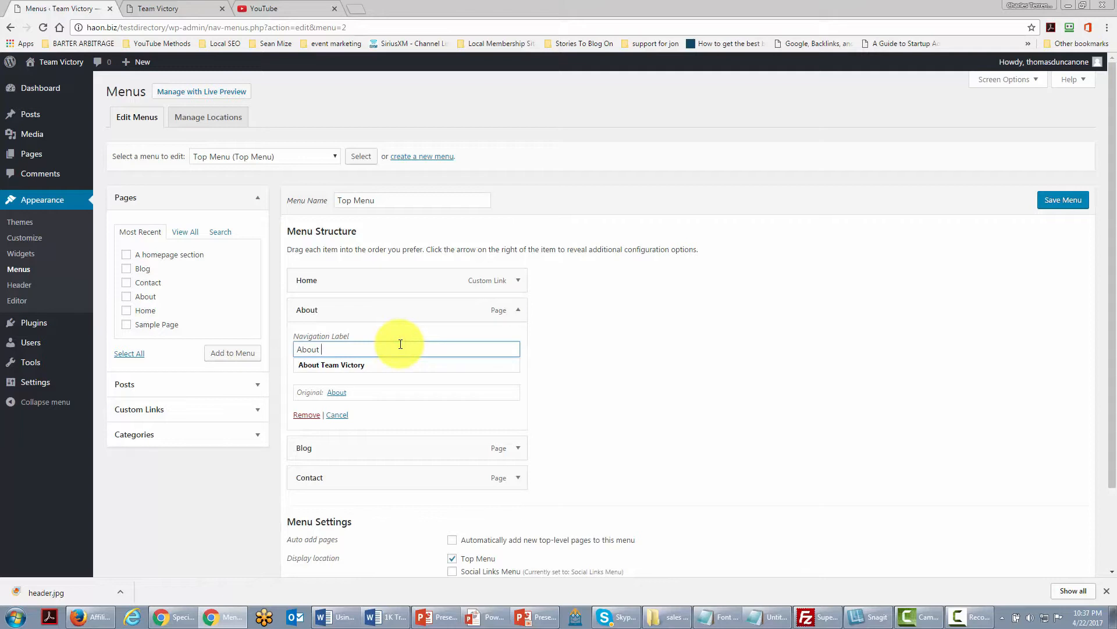
{"action": "left_click", "coordinate": [408, 365]}
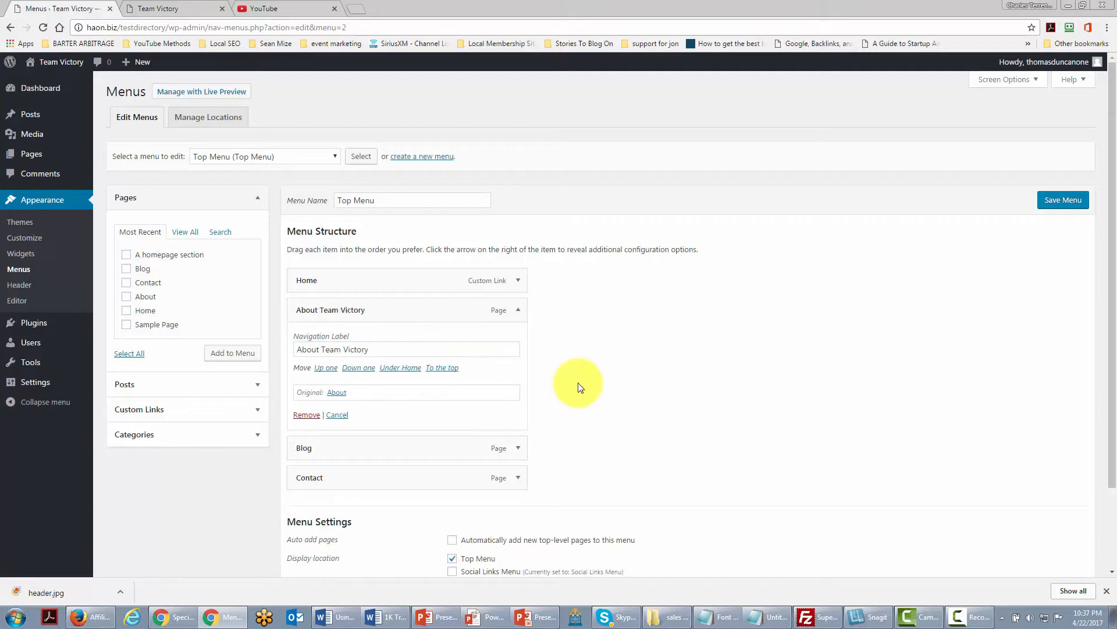
Relabel the Blog menu item as Team Victory Journal.
{"action": "left_click", "coordinate": [517, 449]}
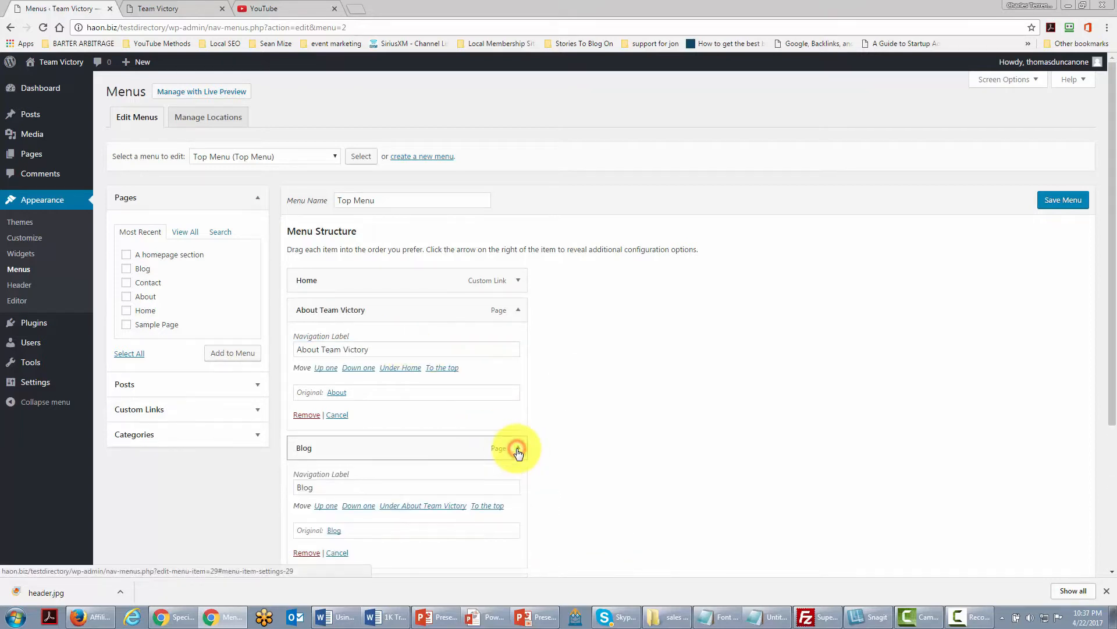
{"action": "scroll", "coordinate": [436, 437], "scroll_direction": "down", "scroll_amount": 1}
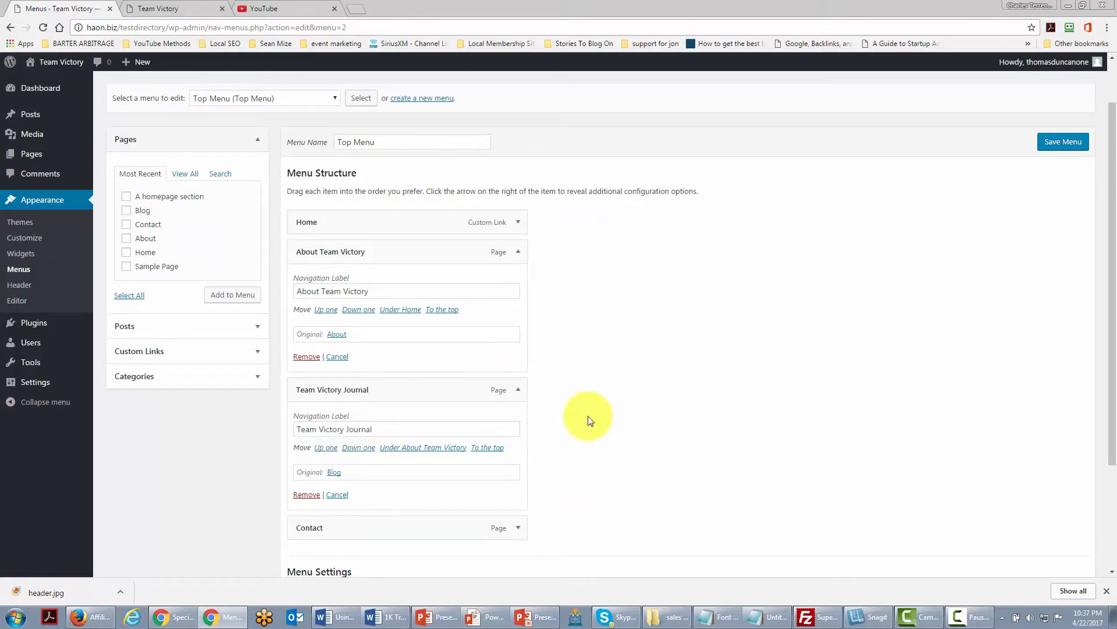
{"action": "scroll", "coordinate": [466, 426], "scroll_direction": "down", "scroll_amount": 2}
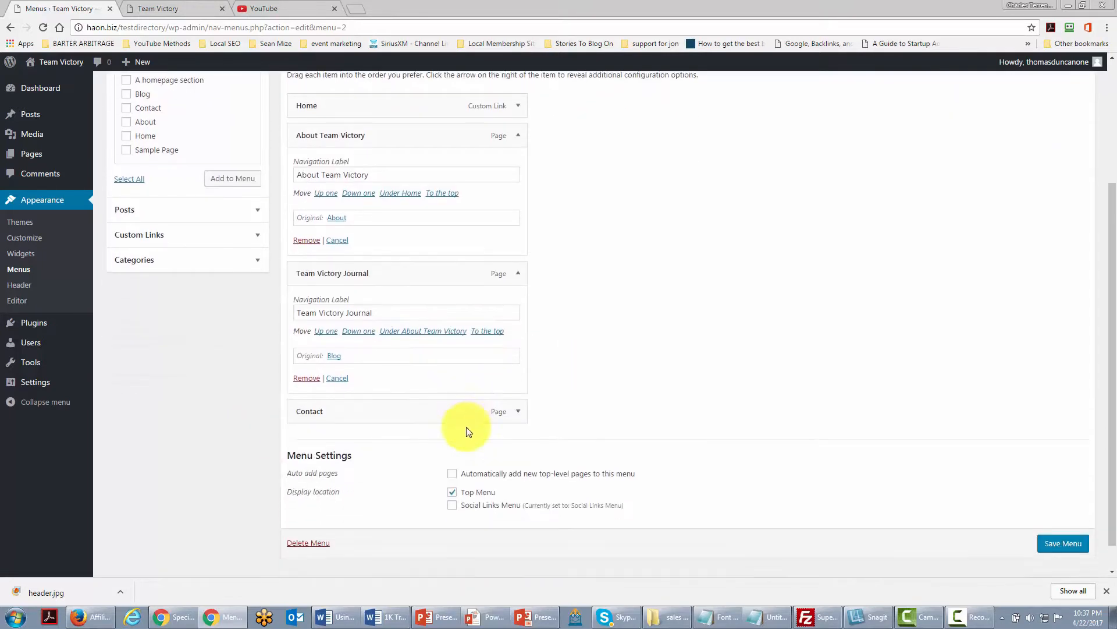
Remove the Contact item from the Top Menu.
{"action": "left_click", "coordinate": [518, 413]}
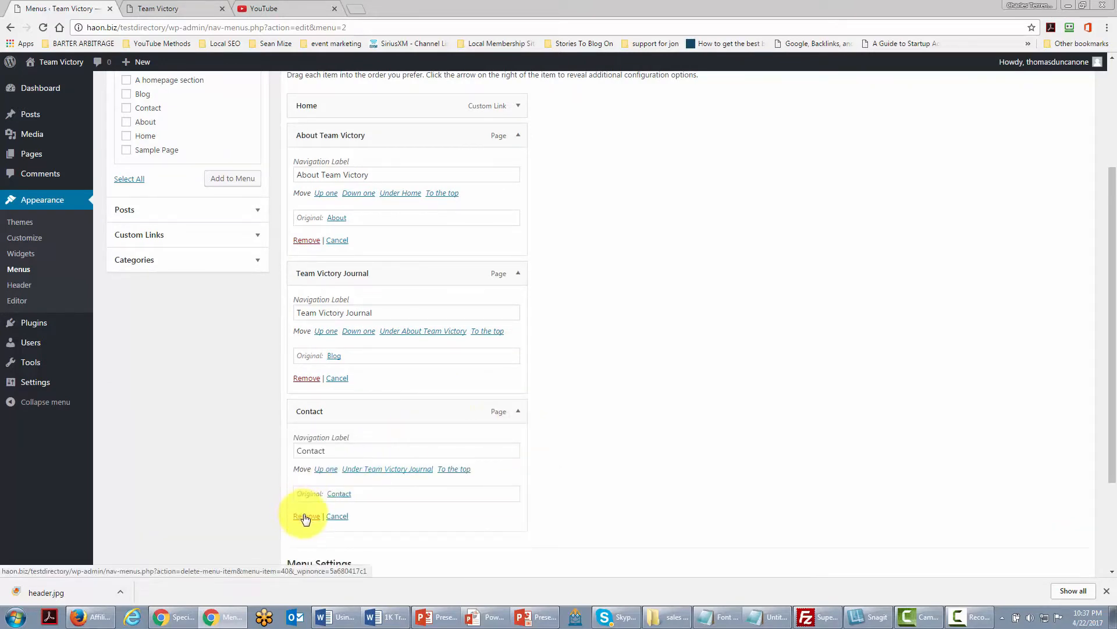
{"action": "left_click", "coordinate": [304, 517]}
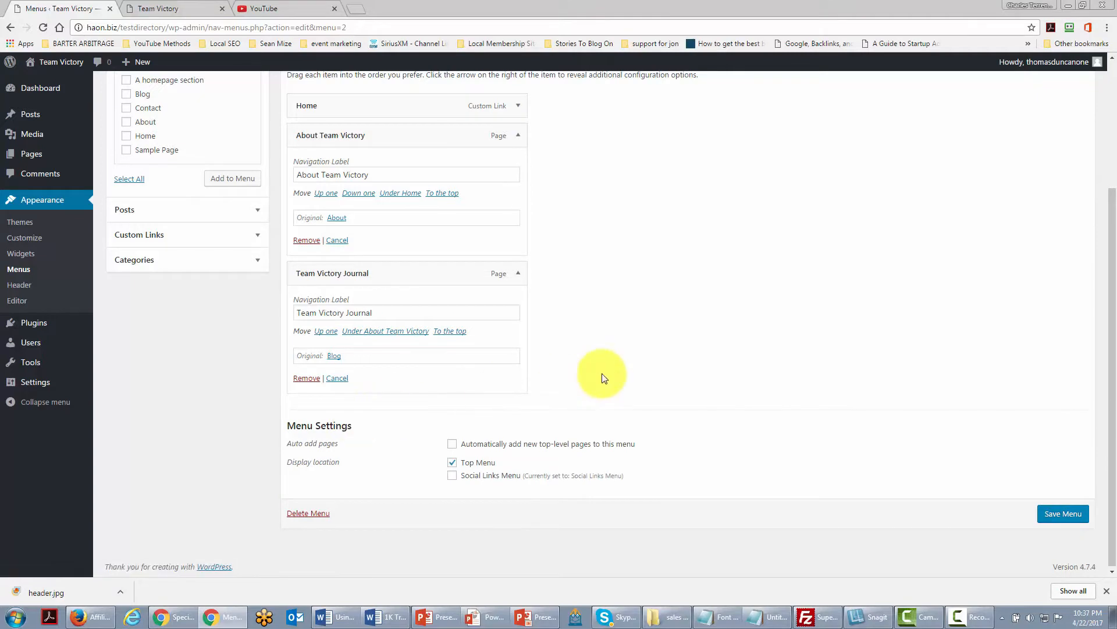
{"action": "scroll", "coordinate": [592, 373], "scroll_direction": "down", "scroll_amount": 1}
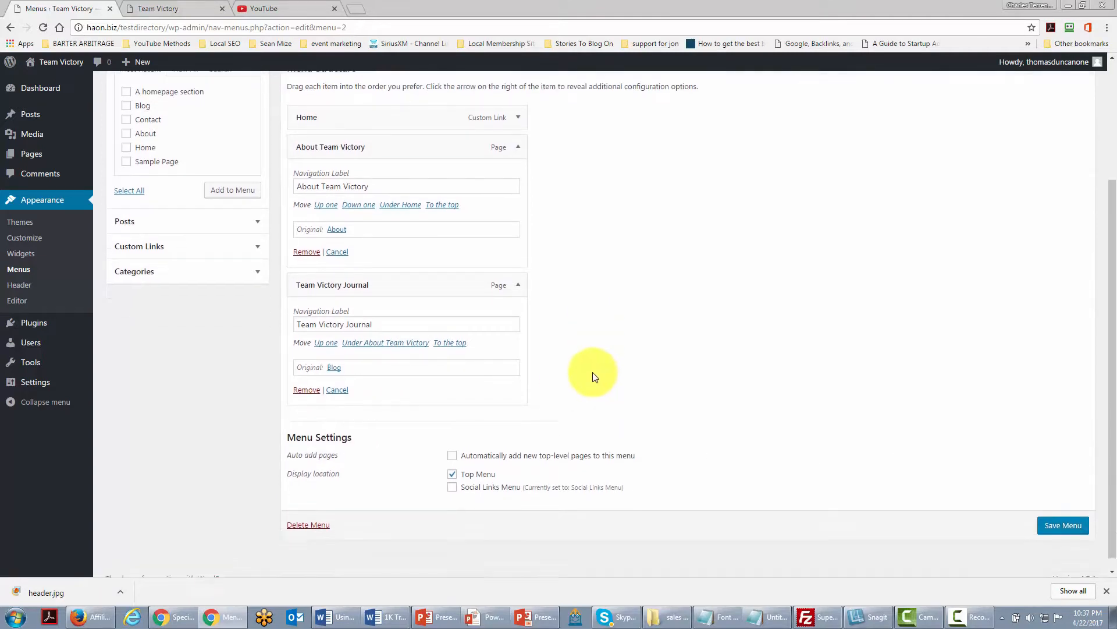
{"action": "scroll", "coordinate": [592, 373], "scroll_direction": "up", "scroll_amount": 1}
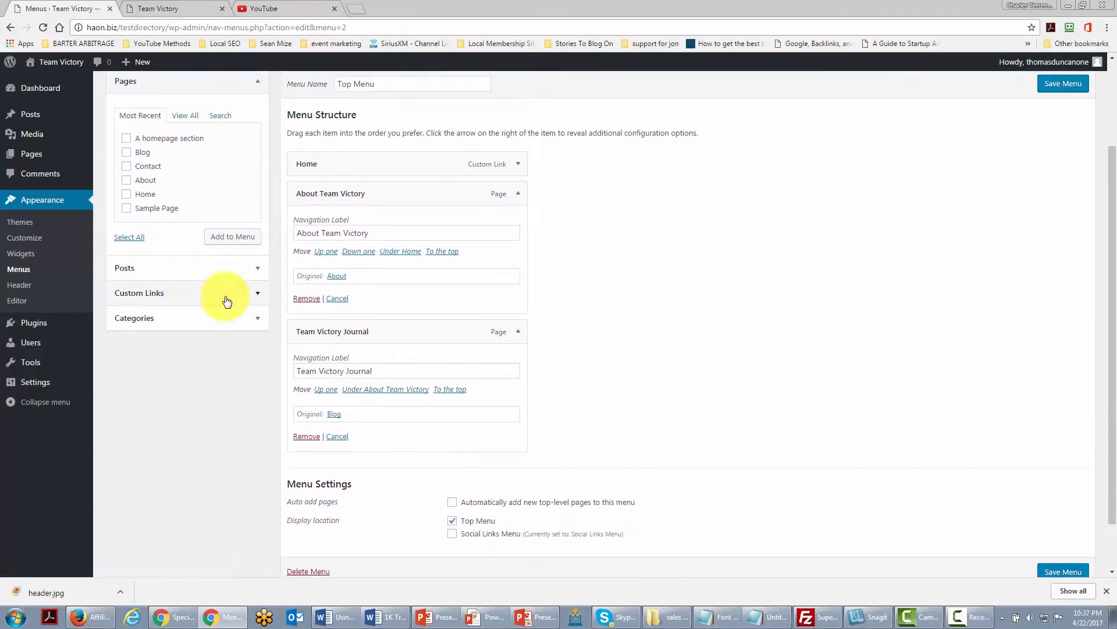
{"action": "left_click", "coordinate": [252, 294]}
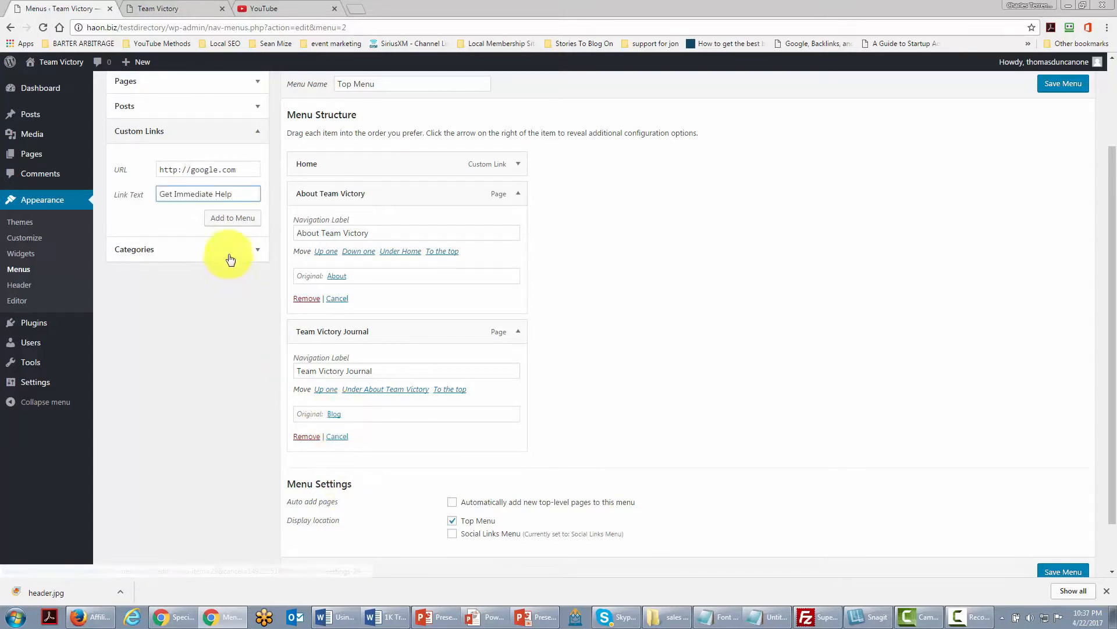
{"action": "left_click", "coordinate": [237, 223]}
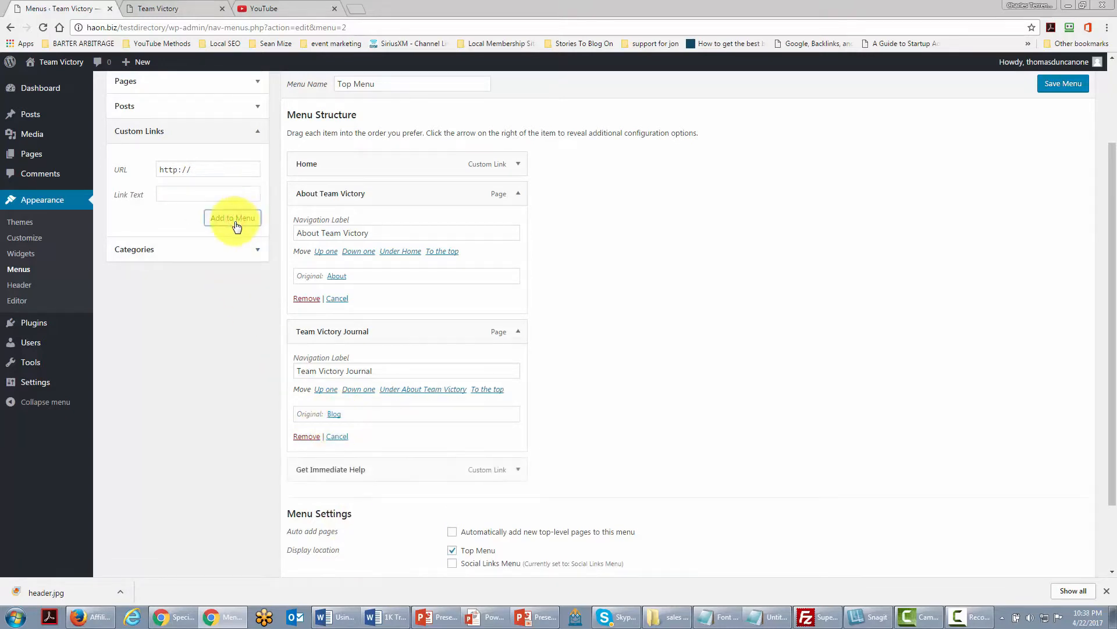
Move the Get Immediate Help item up one place, above Team Victory Journal, and save the Top Menu.
{"action": "left_click", "coordinate": [516, 470]}
{"action": "scroll", "coordinate": [518, 472], "scroll_direction": "down", "scroll_amount": 1}
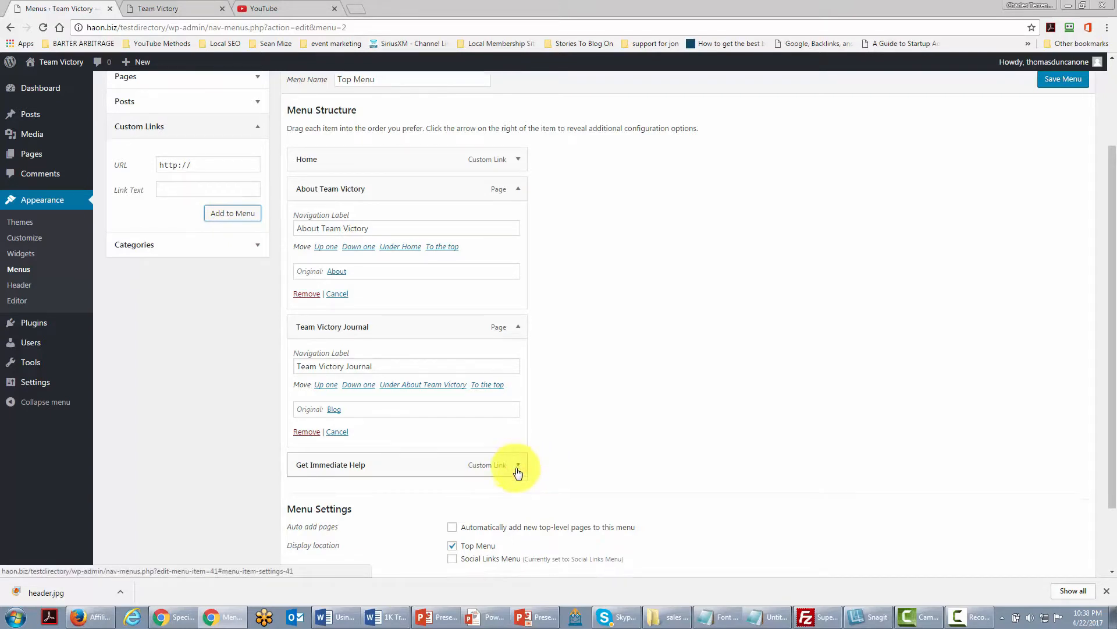
{"action": "left_click", "coordinate": [487, 409]}
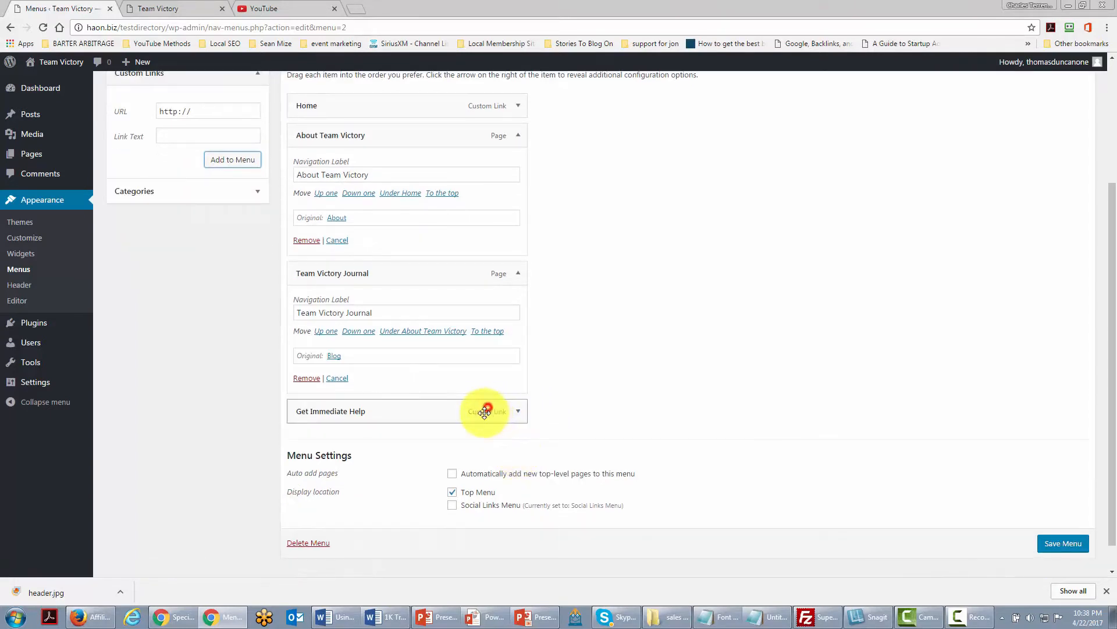
{"action": "left_click", "coordinate": [517, 411]}
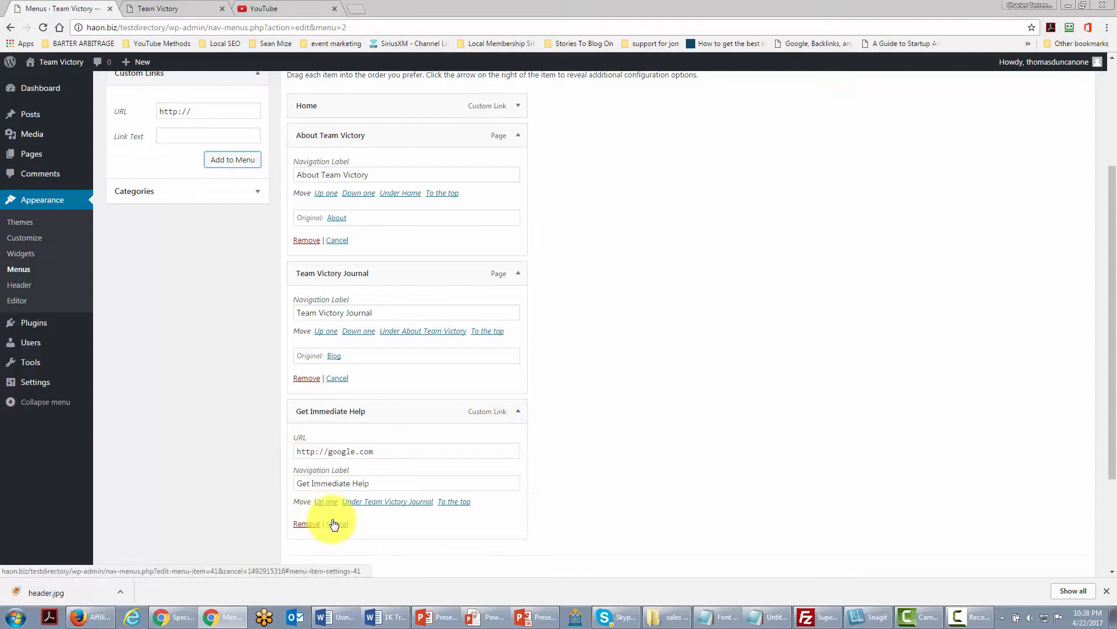
{"action": "left_click", "coordinate": [324, 503]}
{"action": "scroll", "coordinate": [635, 483], "scroll_direction": "up", "scroll_amount": 1}
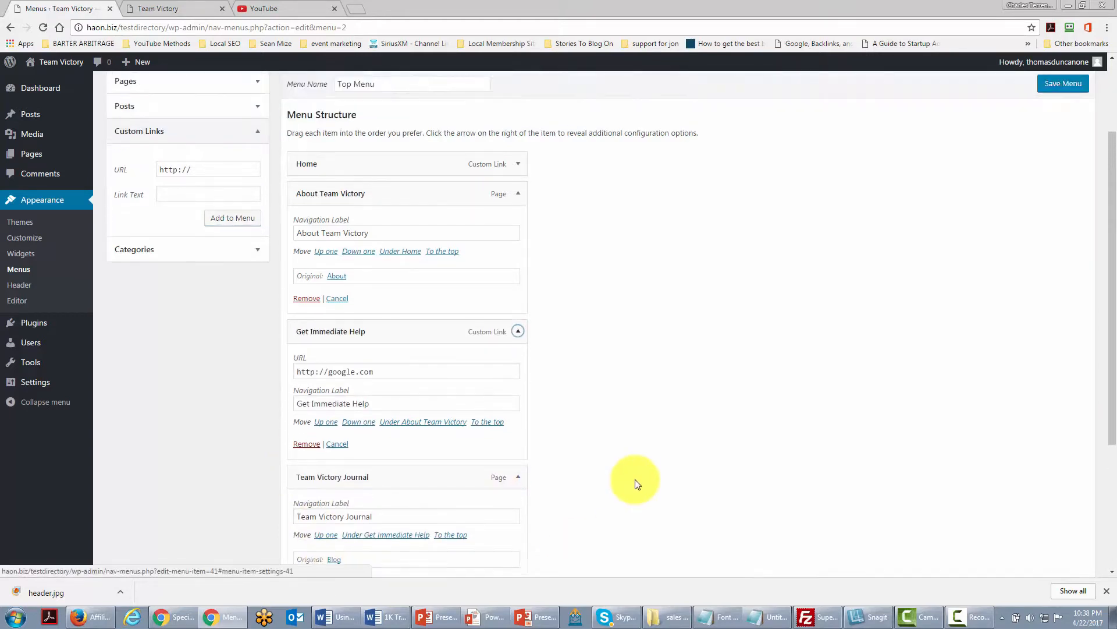
{"action": "scroll", "coordinate": [634, 483], "scroll_direction": "down", "scroll_amount": 4}
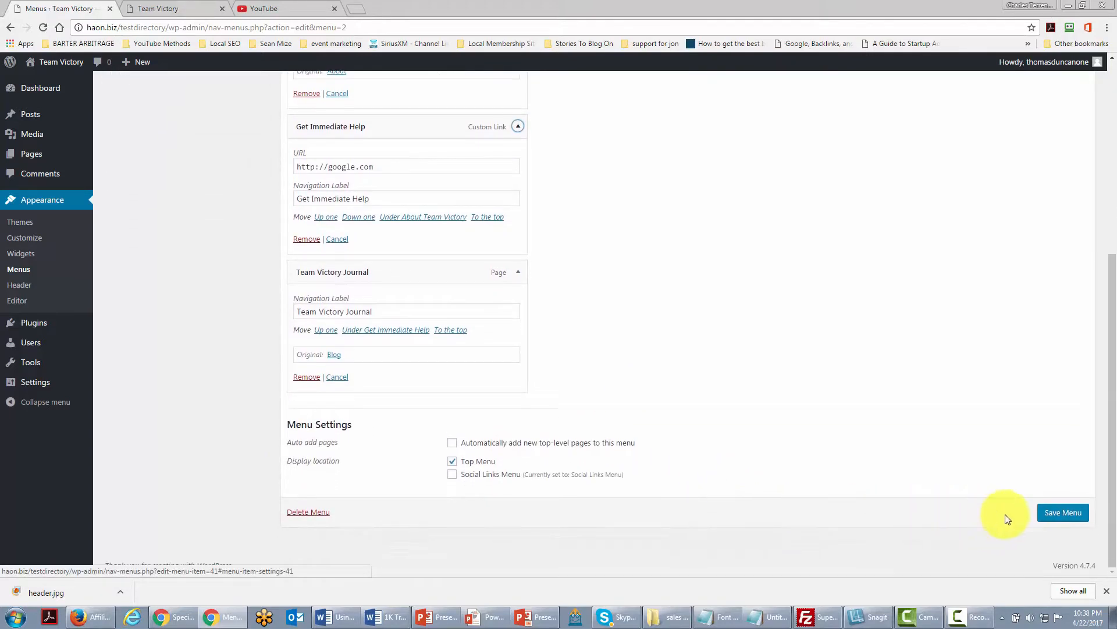
{"action": "left_click", "coordinate": [1048, 512]}
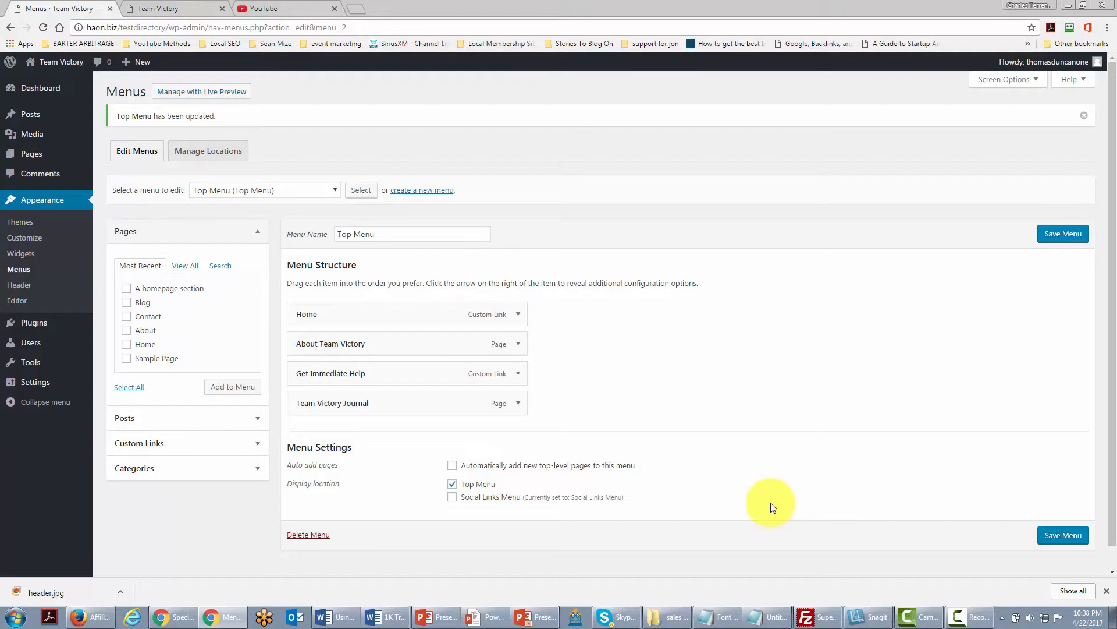
Open the customizer's Header Media section and copy the link address of the YouTube Growth Strategy video on YouTube.
{"action": "left_click", "coordinate": [158, 9]}
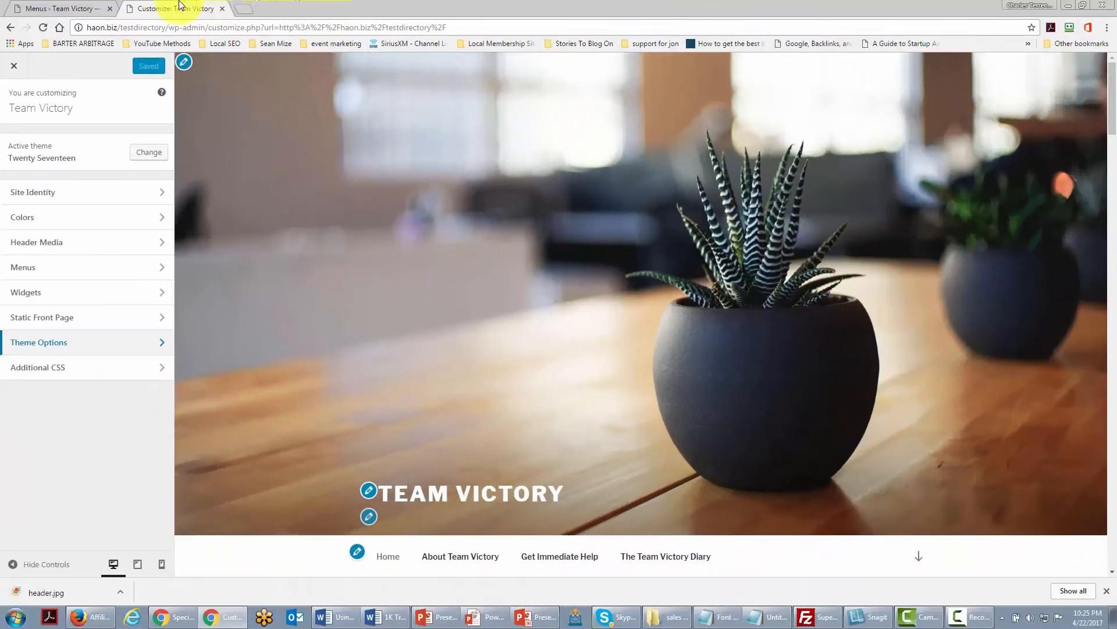
{"action": "left_click", "coordinate": [162, 247]}
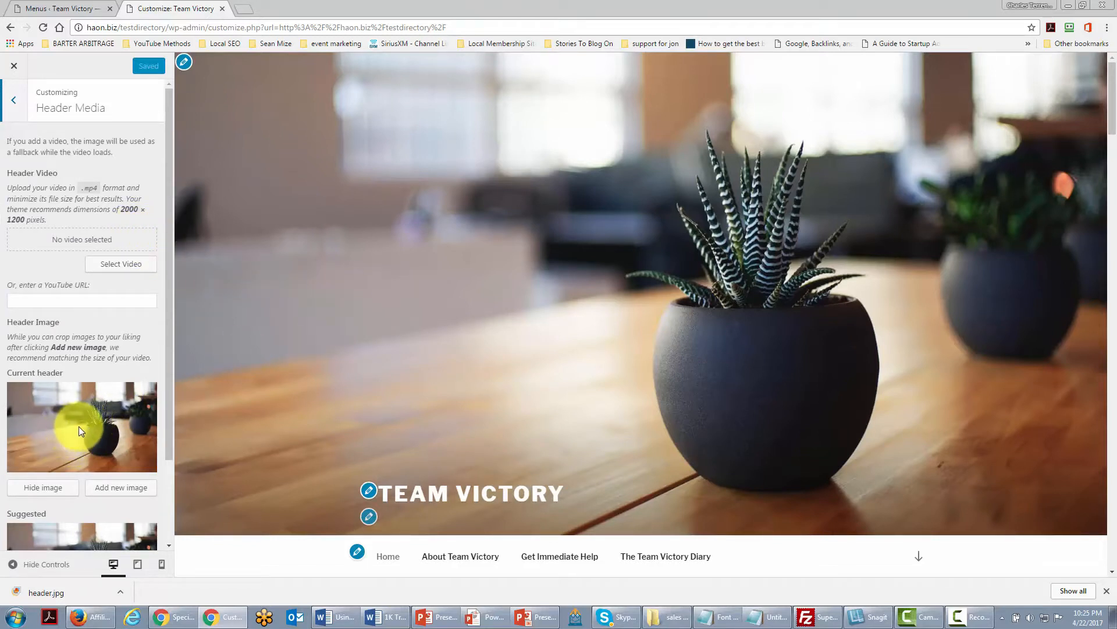
{"action": "scroll", "coordinate": [77, 429], "scroll_direction": "down", "scroll_amount": 2}
{"action": "scroll", "coordinate": [76, 430], "scroll_direction": "up", "scroll_amount": 2}
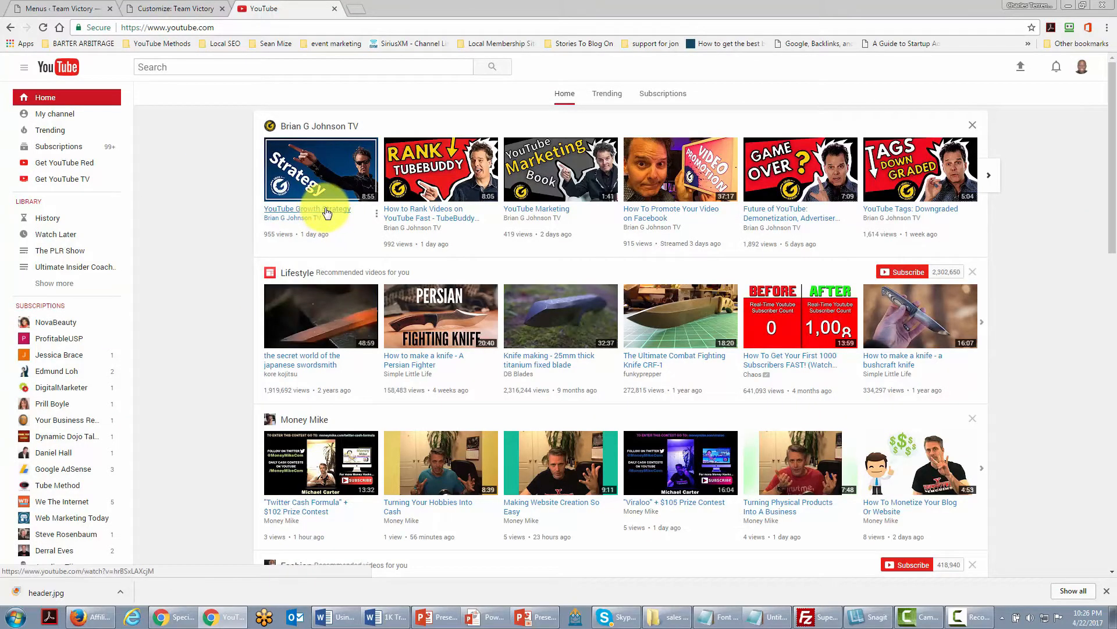
{"action": "right_click", "coordinate": [324, 210]}
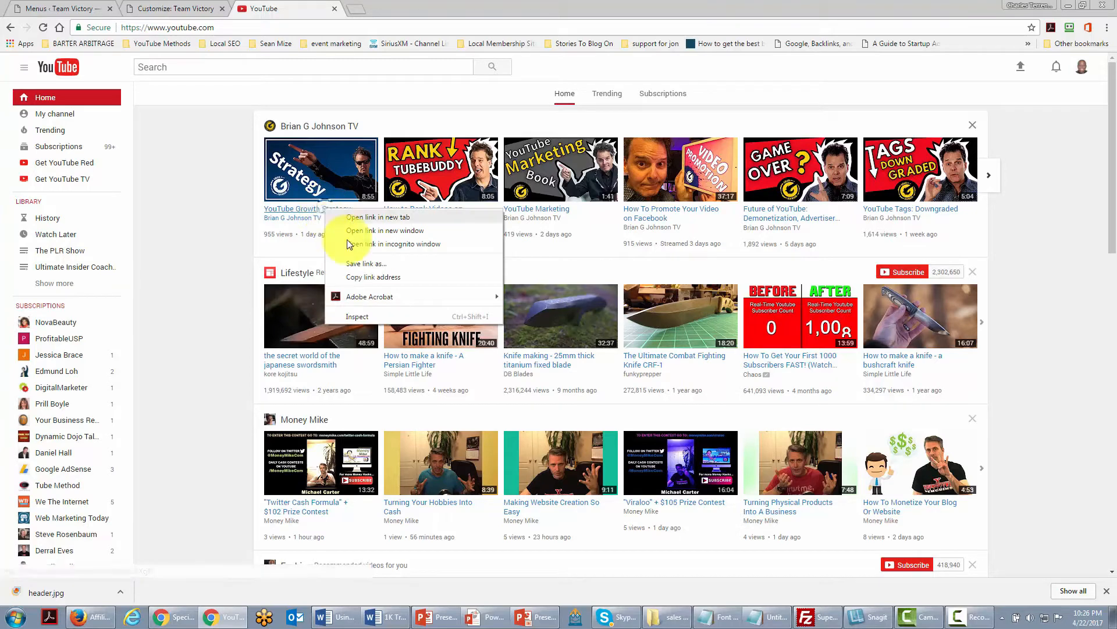
{"action": "left_click", "coordinate": [360, 278]}
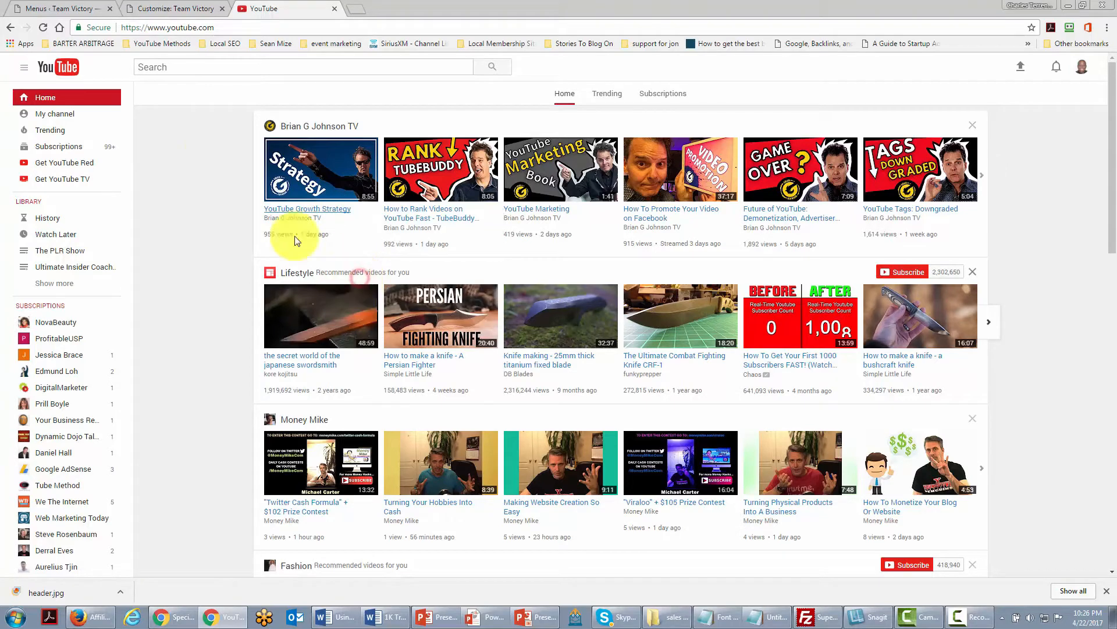
Paste the copied video link as the header's YouTube URL and save and publish the customizer changes.
{"action": "left_click", "coordinate": [75, 7]}
{"action": "left_click", "coordinate": [135, 10]}
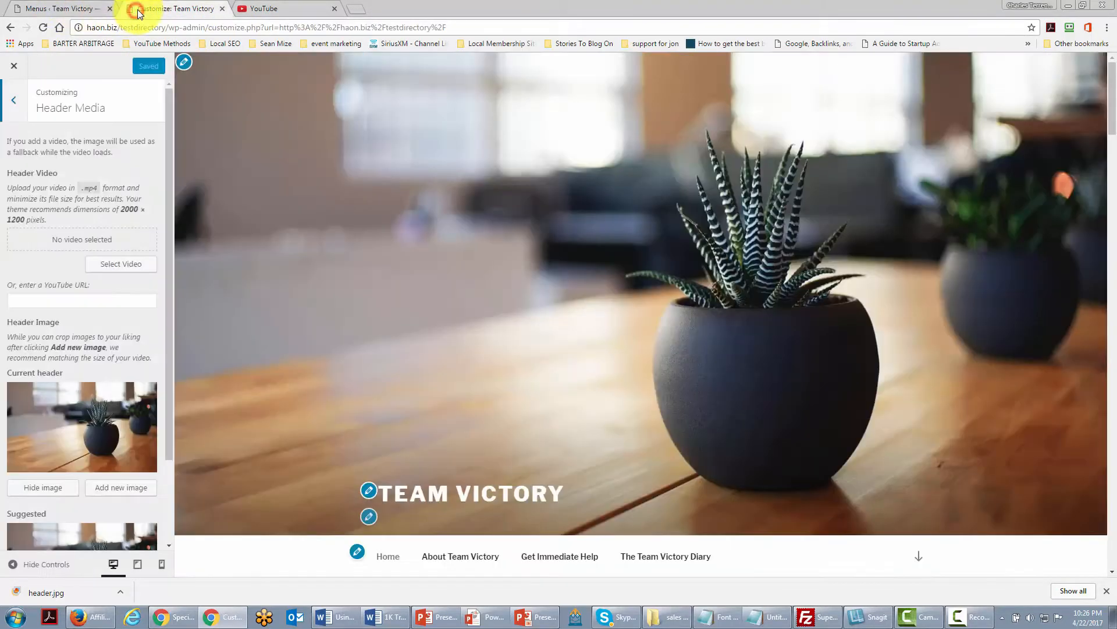
{"action": "left_click", "coordinate": [41, 301]}
{"action": "right_click", "coordinate": [41, 300]}
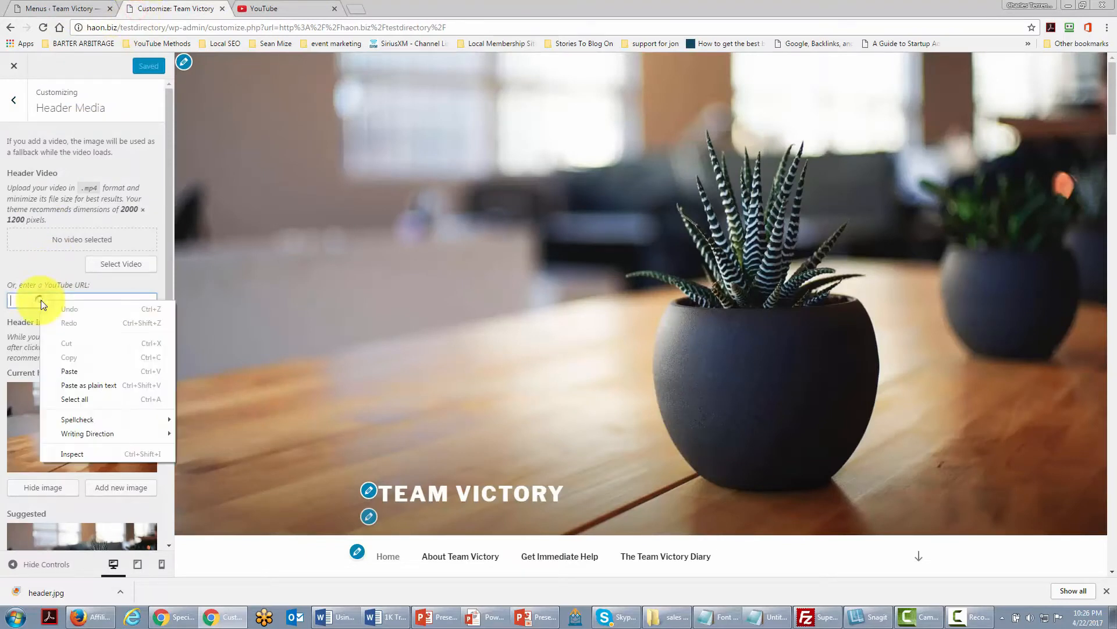
{"action": "left_click", "coordinate": [71, 364]}
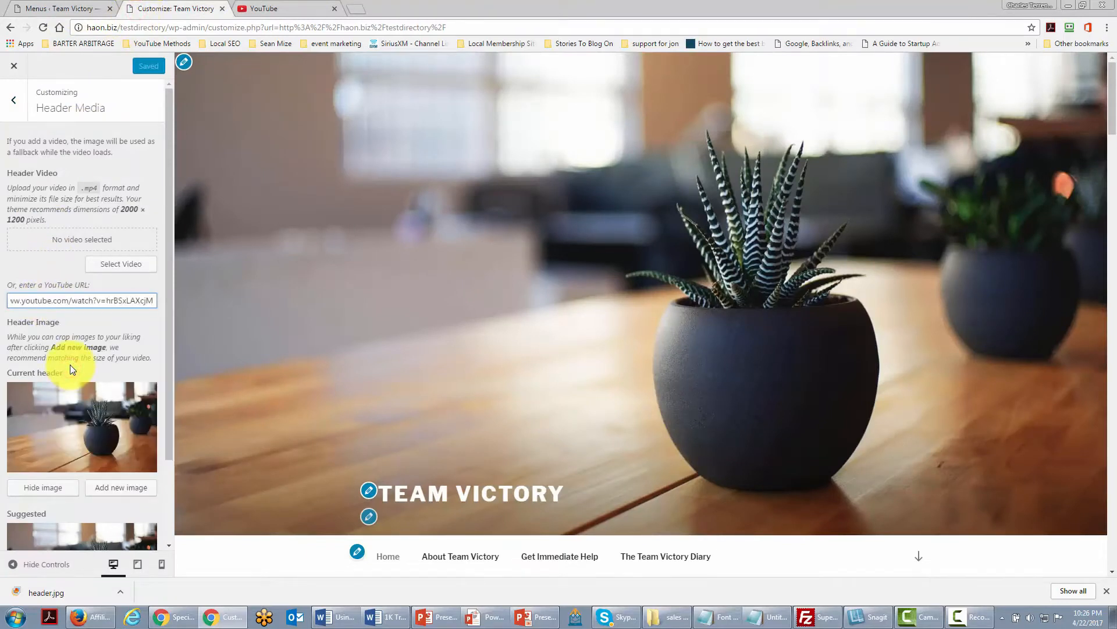
{"action": "left_click", "coordinate": [69, 364]}
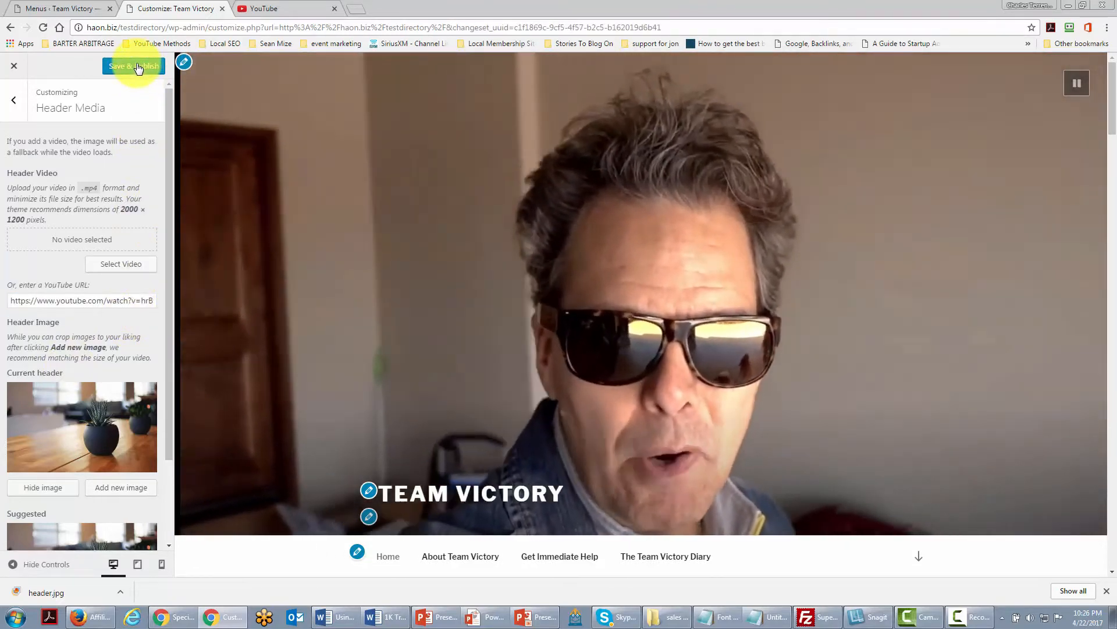
{"action": "left_click", "coordinate": [136, 65]}
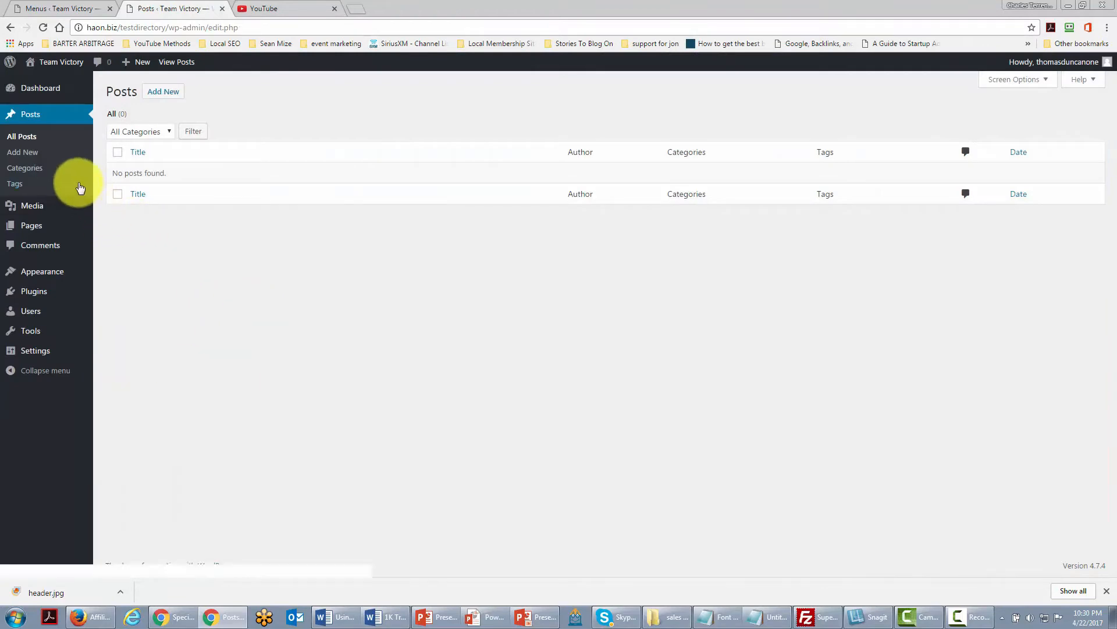
Rename the Uncategorized post category to Team Victory with the slug victory and update it.
{"action": "left_click", "coordinate": [28, 168]}
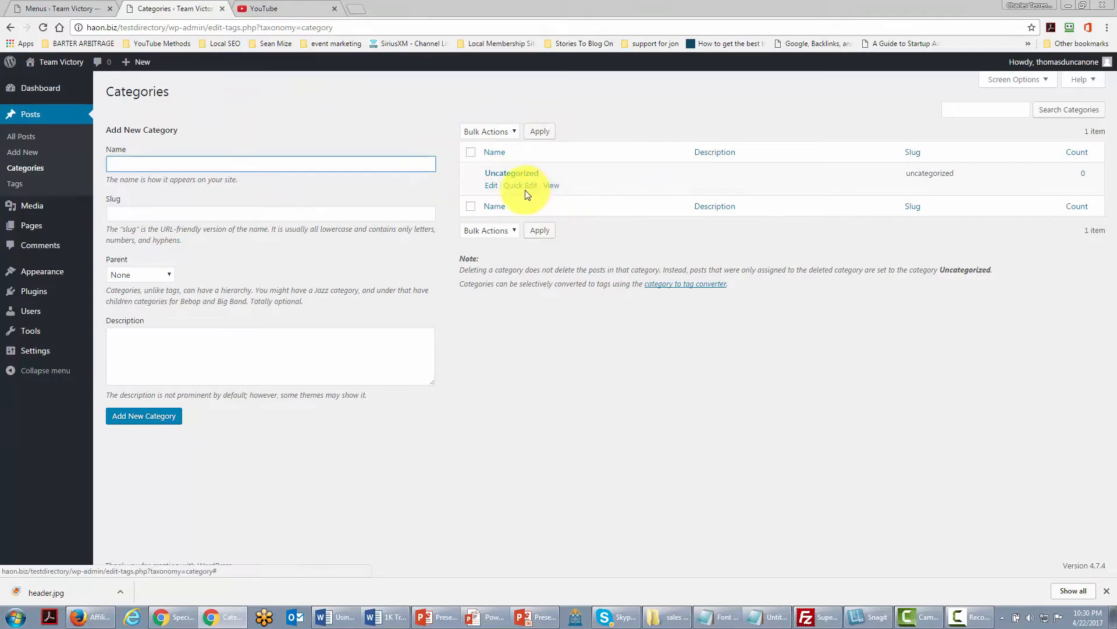
{"action": "left_click", "coordinate": [491, 186]}
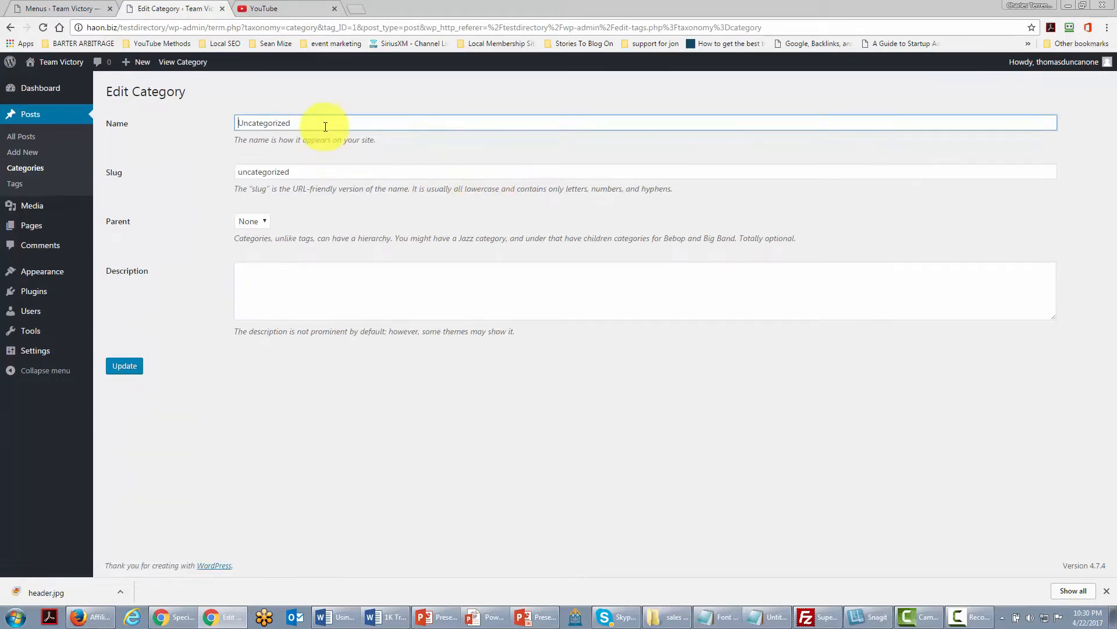
{"action": "left_click_drag", "start_coordinate": [322, 122], "coordinate": [225, 116]}
{"action": "type", "text": "Team Victory"}
{"action": "left_click_drag", "start_coordinate": [325, 171], "coordinate": [206, 174]}
{"action": "type", "text": "vi"}
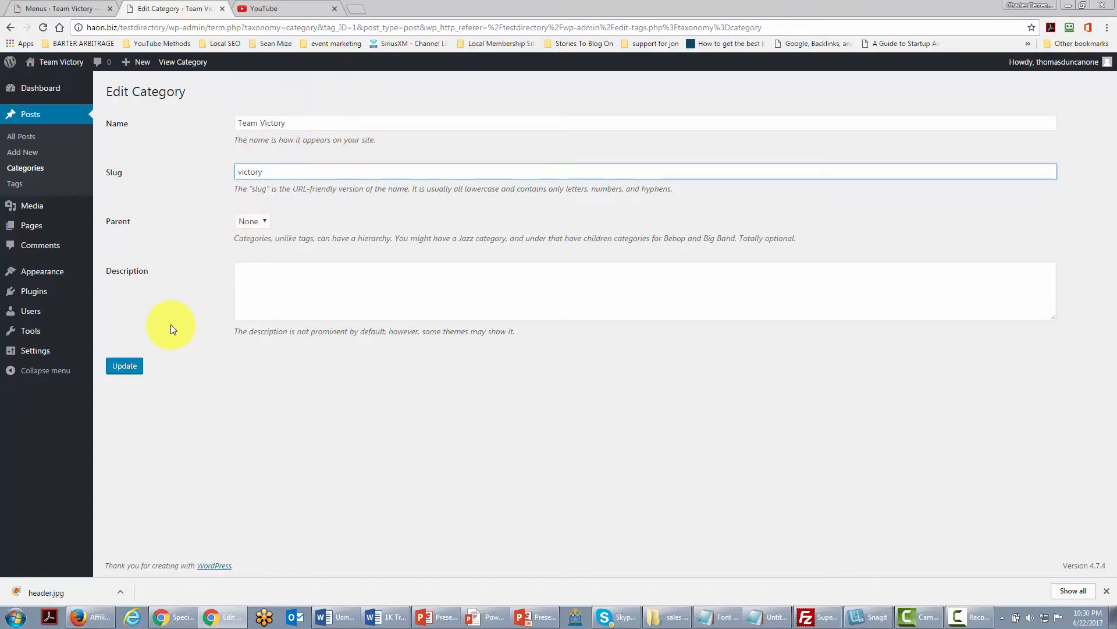
{"action": "left_click", "coordinate": [131, 370]}
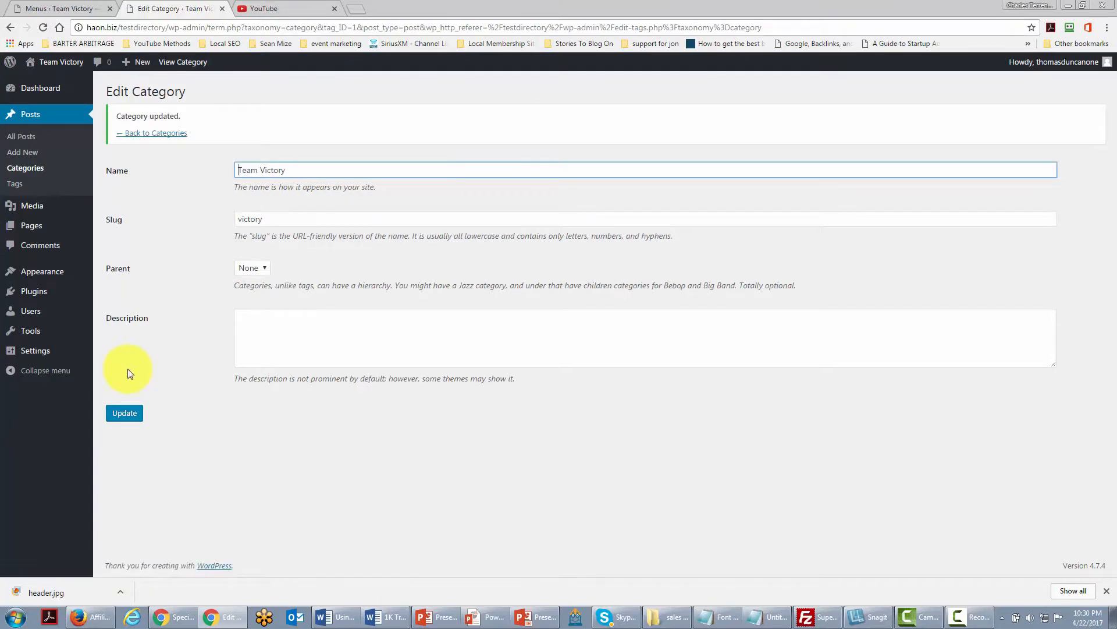
{"action": "left_click", "coordinate": [145, 133]}
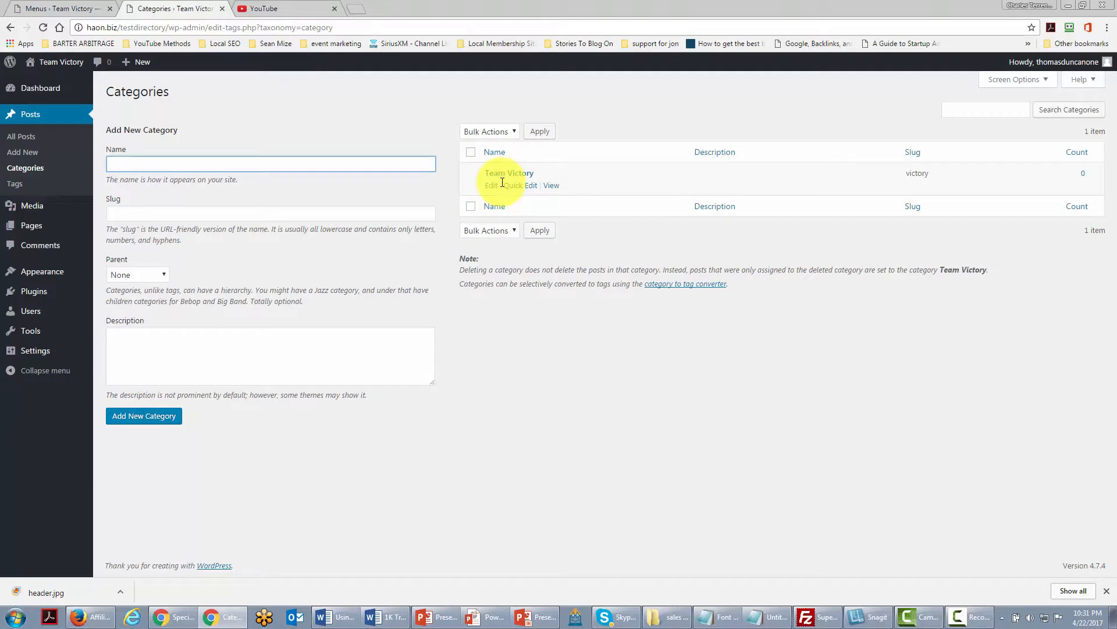
{"action": "mouse_move", "coordinate": [26, 350]}
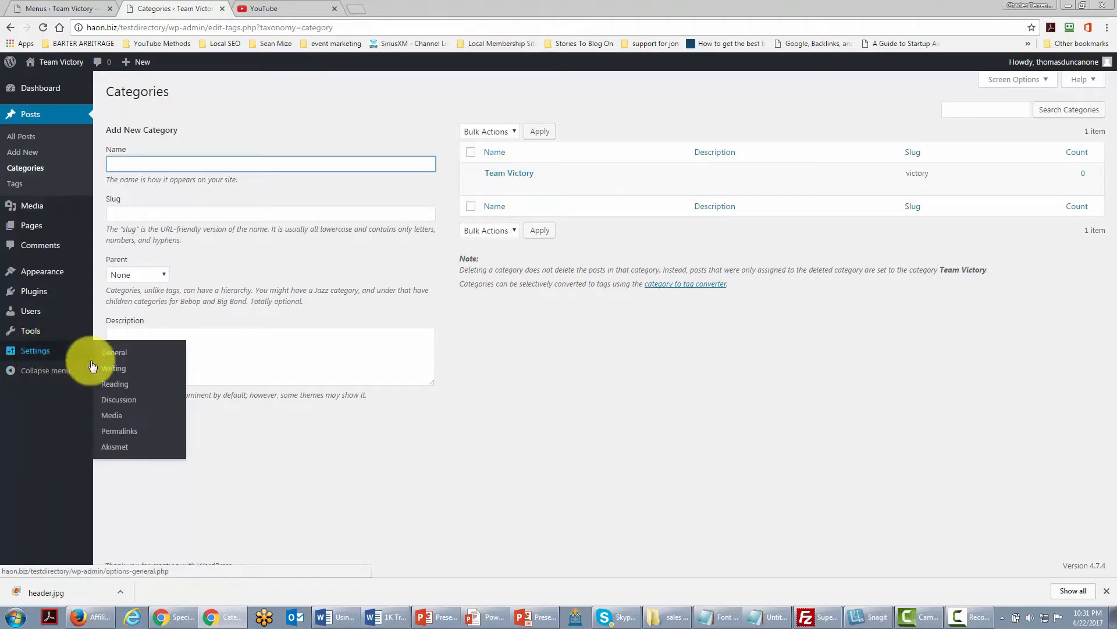
{"action": "left_click", "coordinate": [116, 372]}
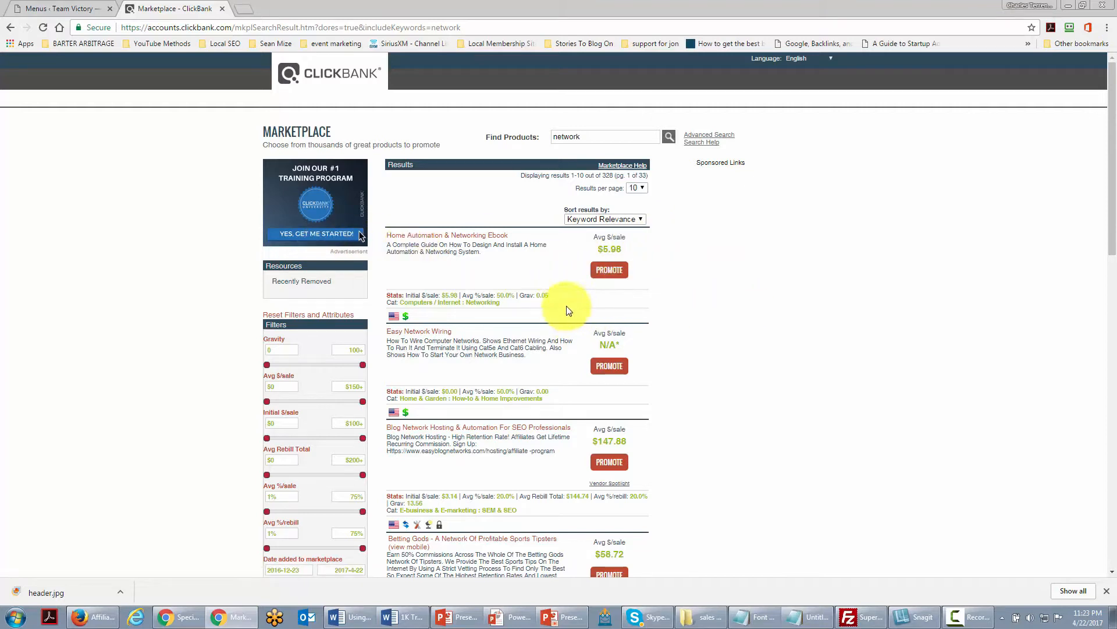
Request a ClickBank HopLink to promote the Home Automation & Networking Ebook using the account nickname.
{"action": "left_click", "coordinate": [605, 273]}
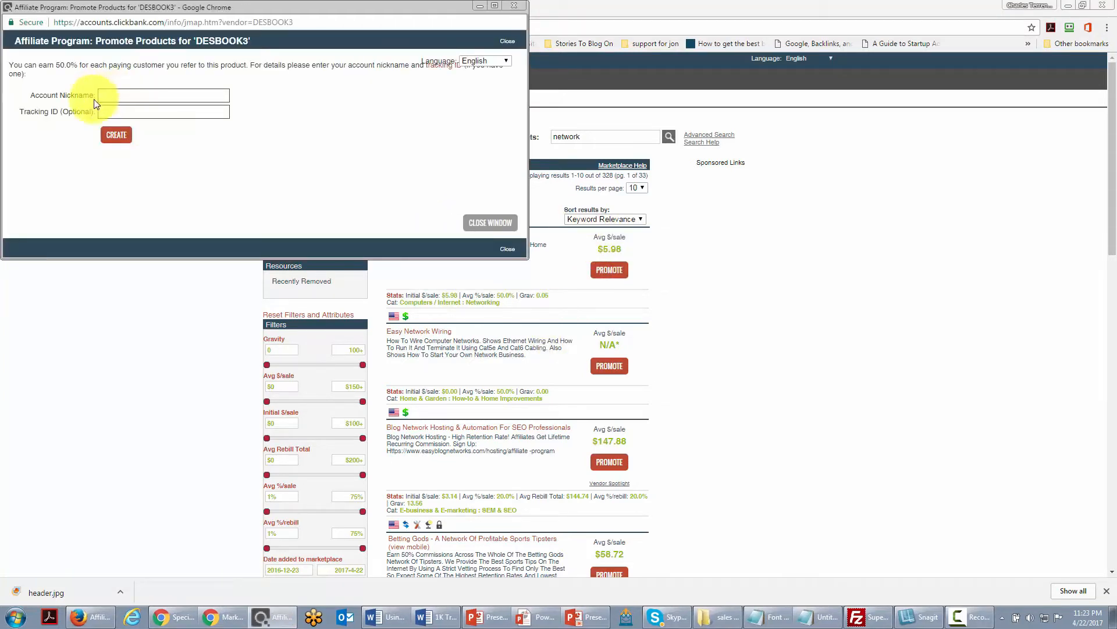
{"action": "left_click", "coordinate": [124, 94]}
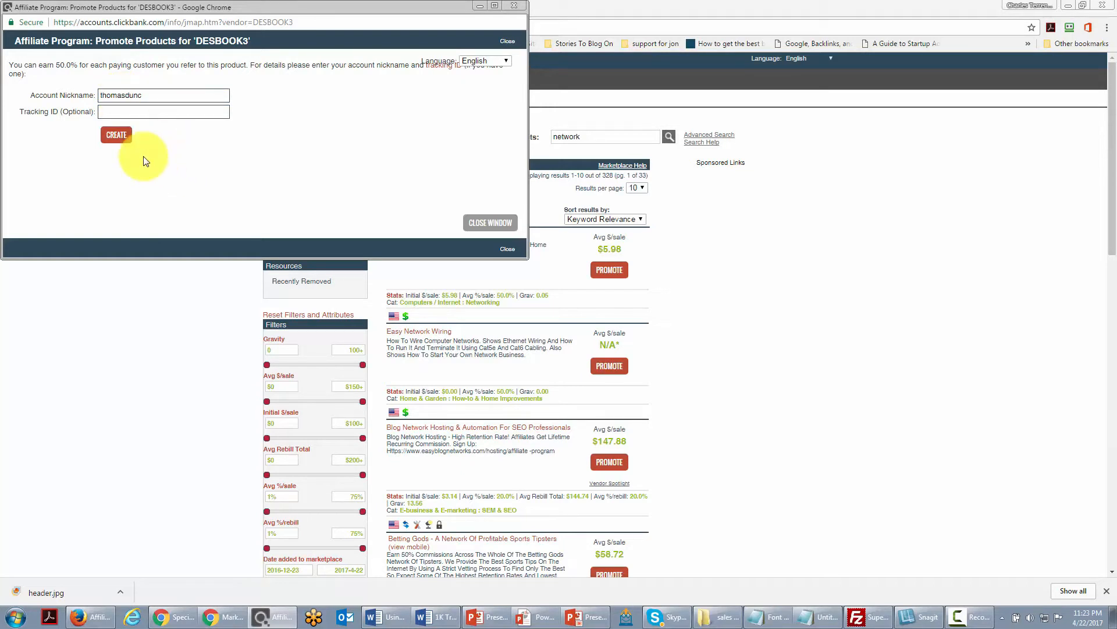
{"action": "left_click", "coordinate": [115, 135]}
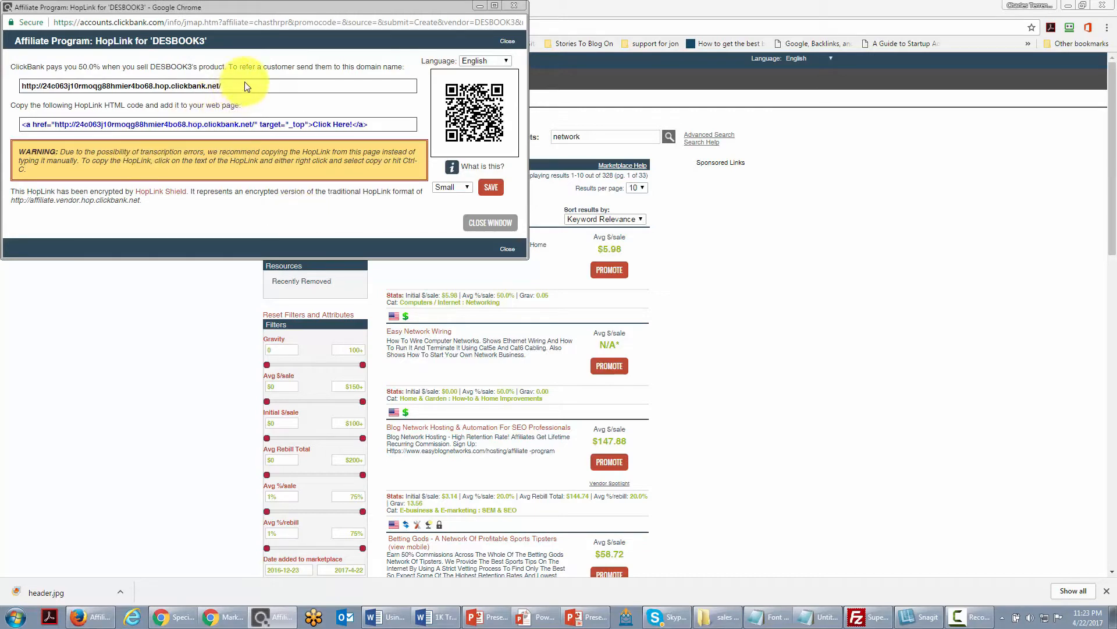
Copy the generated HopLink URL.
{"action": "left_click_drag", "start_coordinate": [245, 86], "coordinate": [27, 89]}
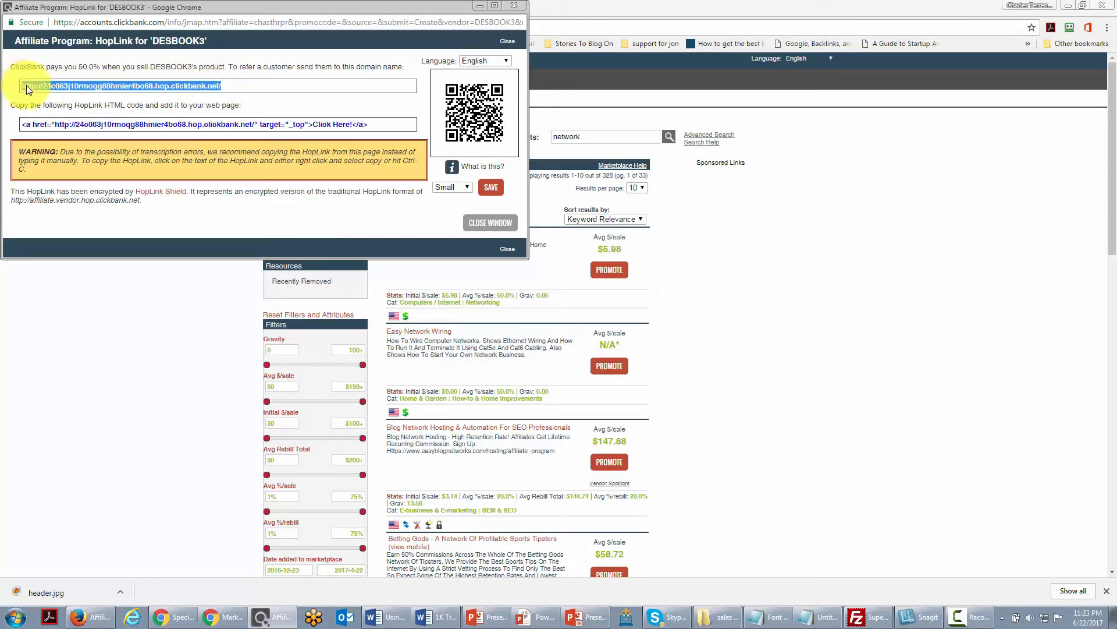
{"action": "right_click", "coordinate": [56, 87]}
{"action": "left_click", "coordinate": [84, 97]}
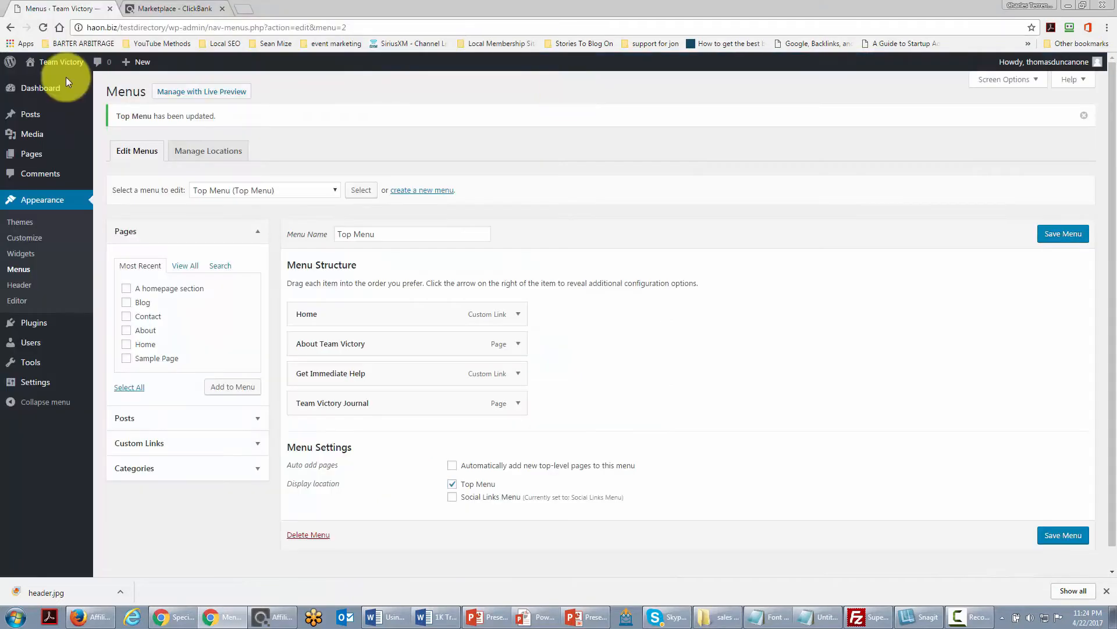
Search new plugins for affiliate link cloaking, then install and activate Pretty Link Lite.
{"action": "mouse_move", "coordinate": [26, 323]}
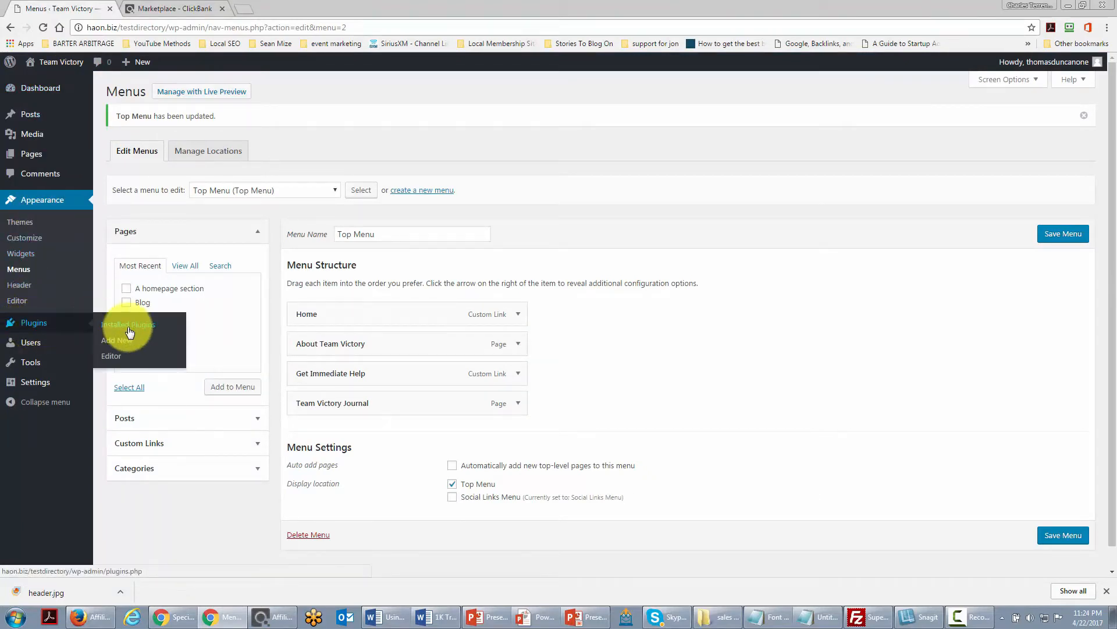
{"action": "left_click", "coordinate": [121, 344]}
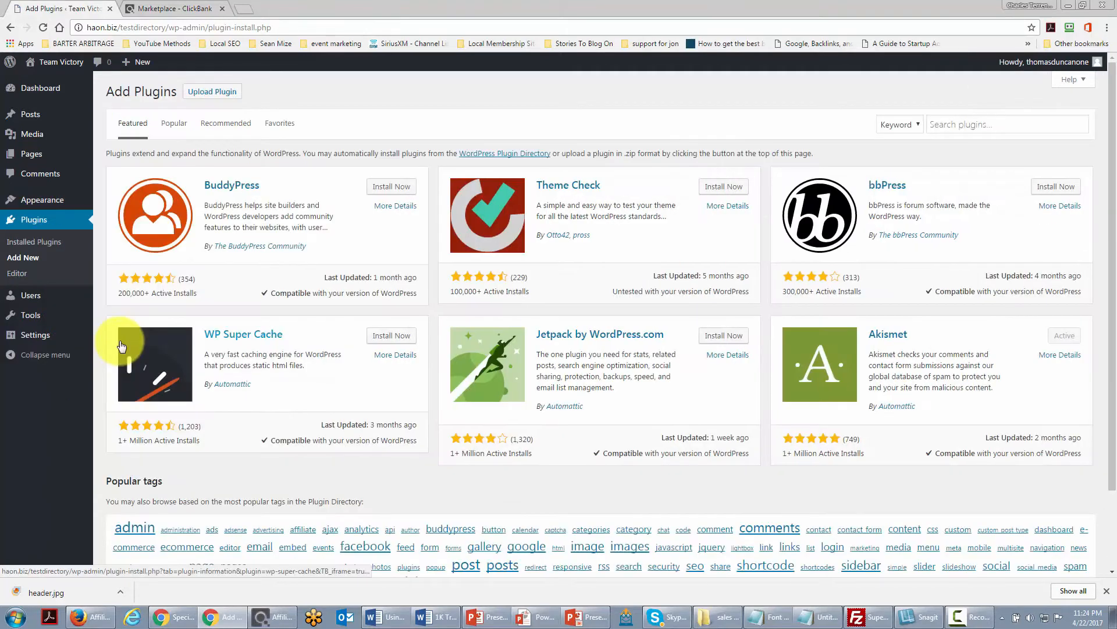
{"action": "left_click", "coordinate": [943, 124]}
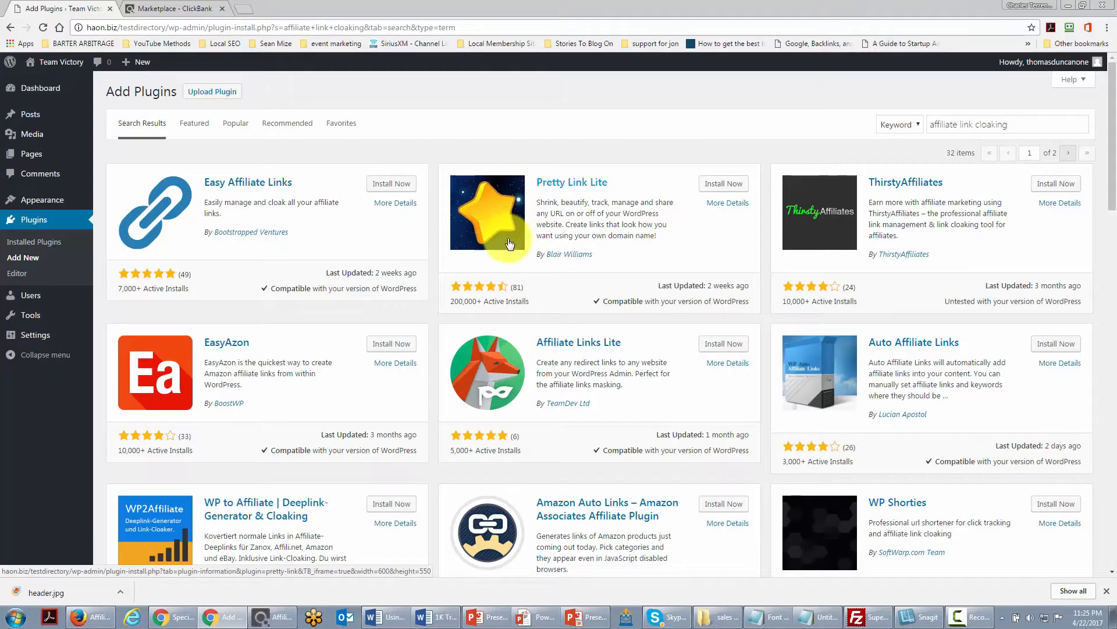
{"action": "left_click", "coordinate": [710, 185]}
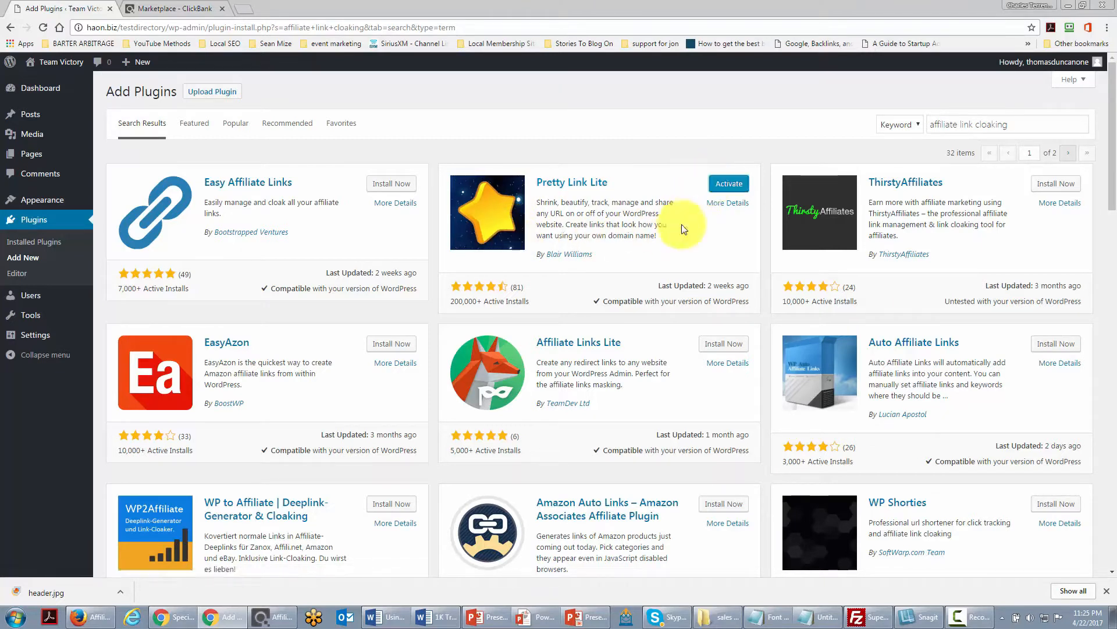
{"action": "left_click", "coordinate": [721, 185]}
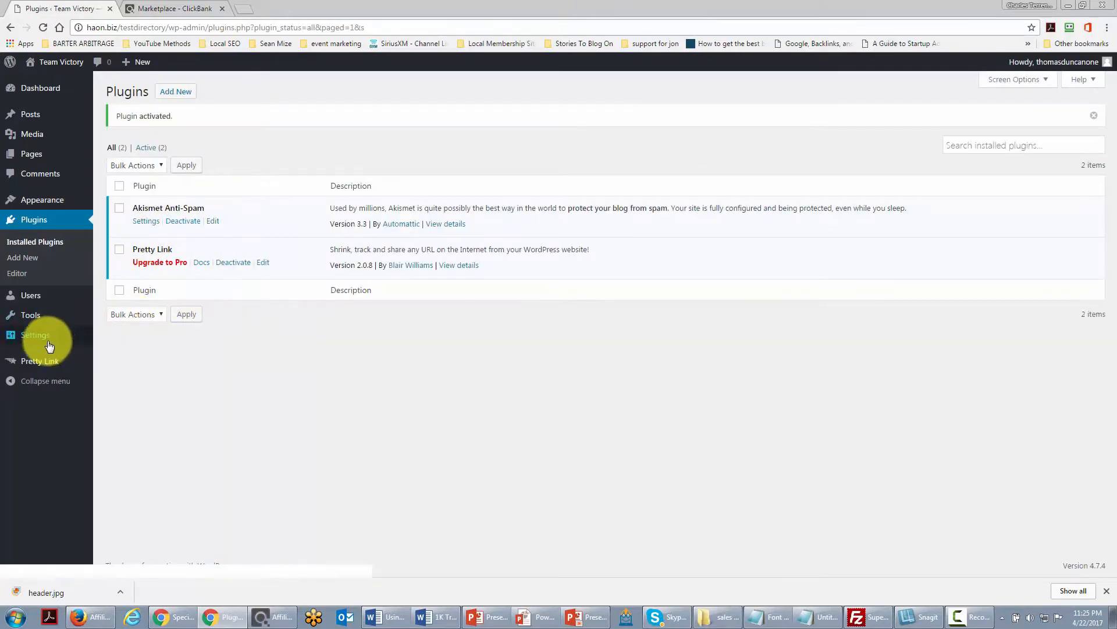
Start a new Pretty Link and paste the ClickBank HopLink as its target URL.
{"action": "mouse_move", "coordinate": [30, 369]}
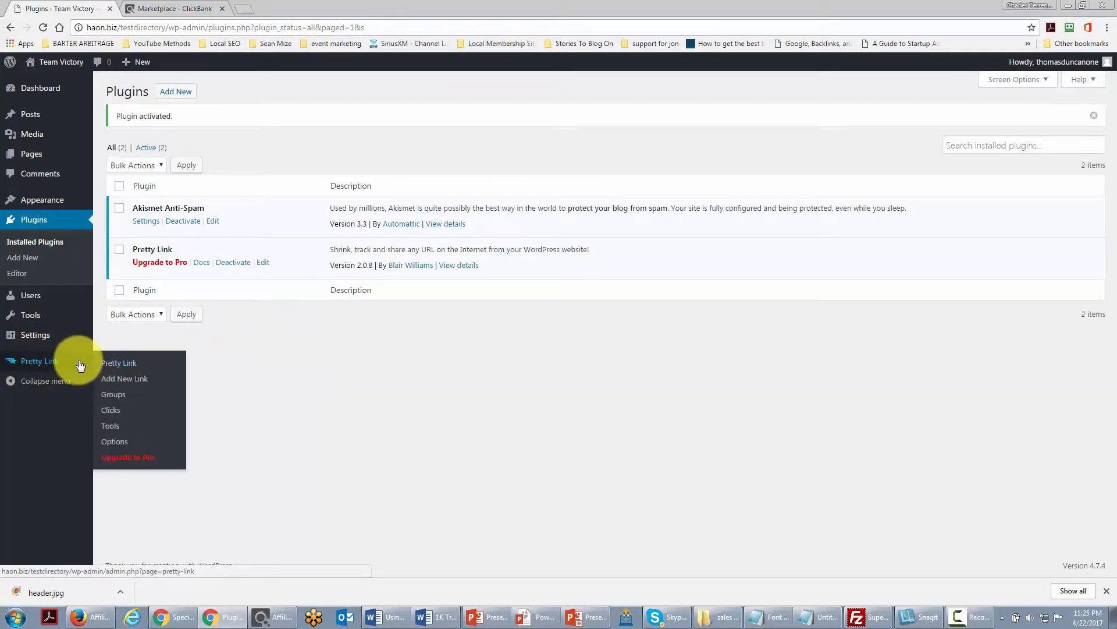
{"action": "left_click", "coordinate": [117, 379]}
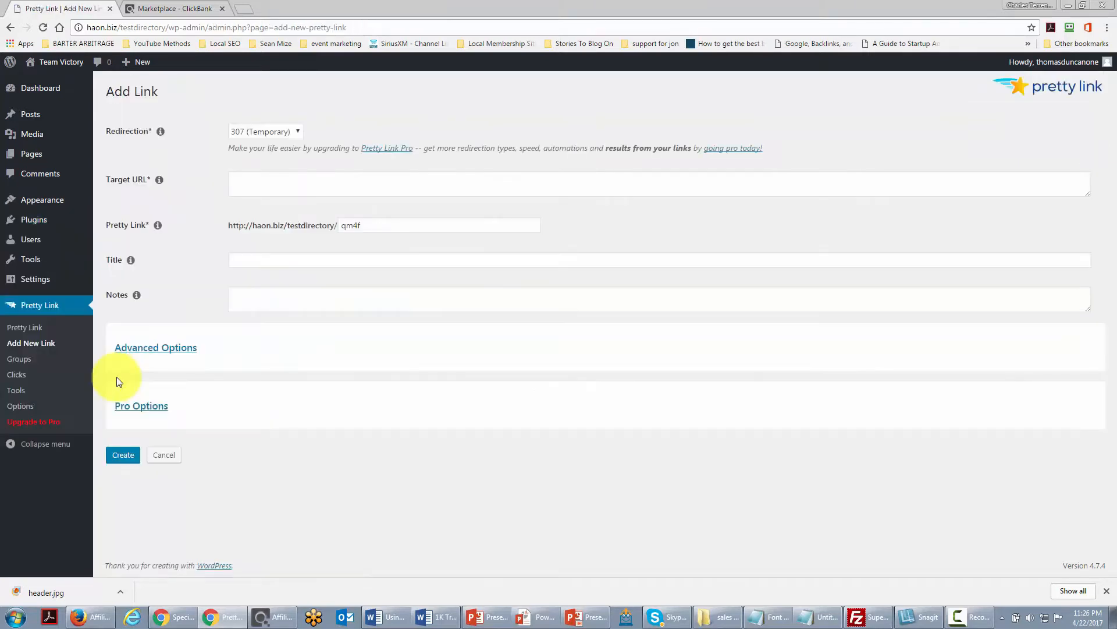
{"action": "left_click", "coordinate": [251, 184]}
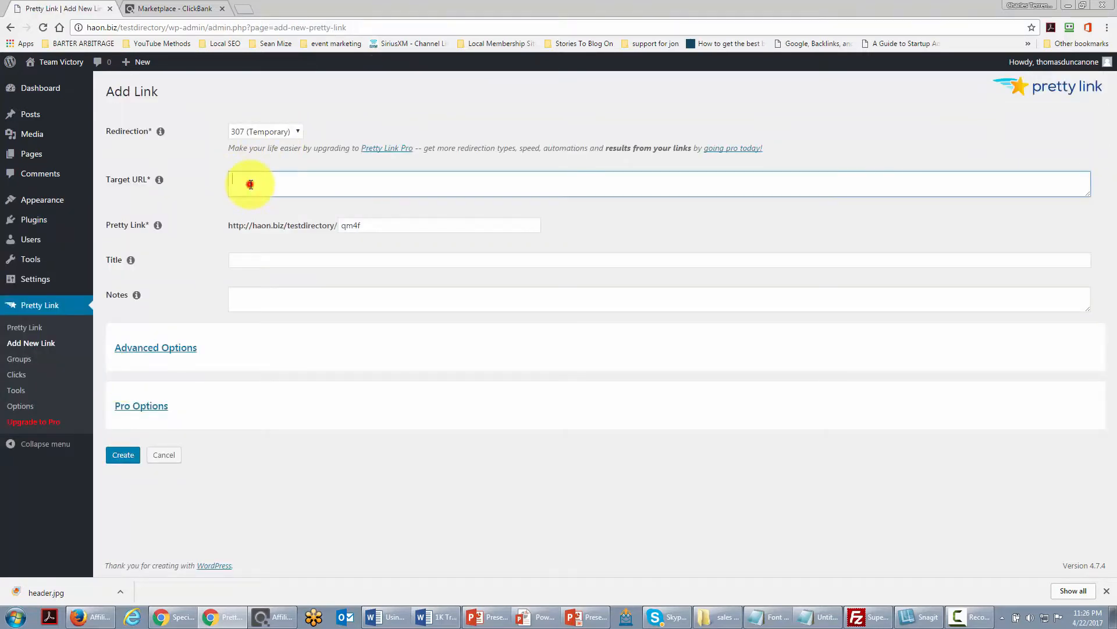
{"action": "key", "text": "ctrl+v"}
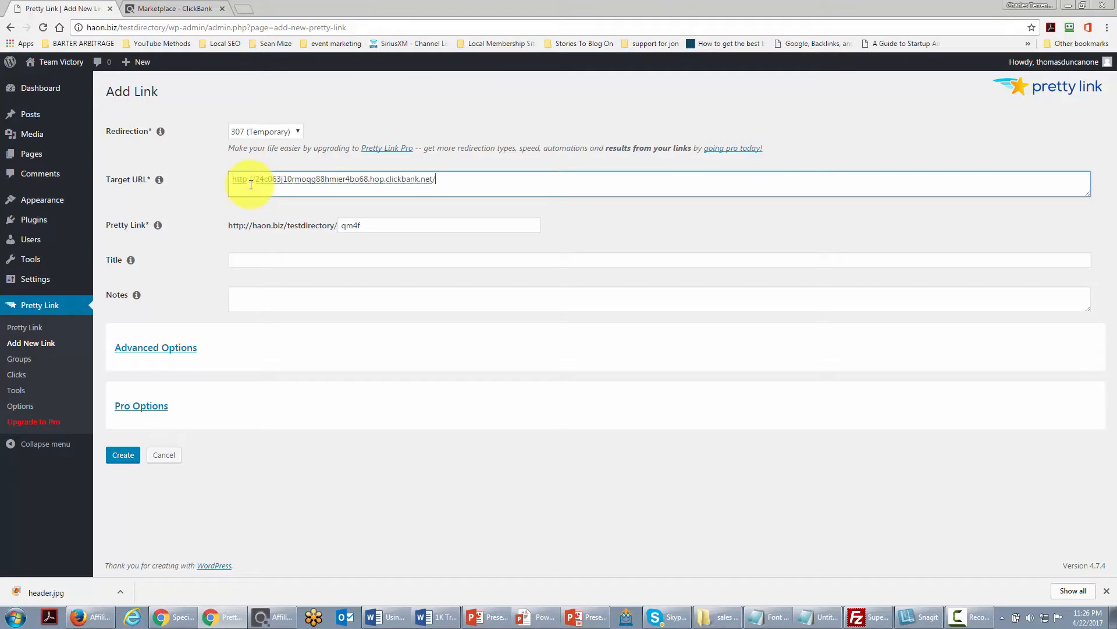
Set the link slug to networking, title it The Networking E-Book, and create the link.
{"action": "left_click", "coordinate": [370, 227]}
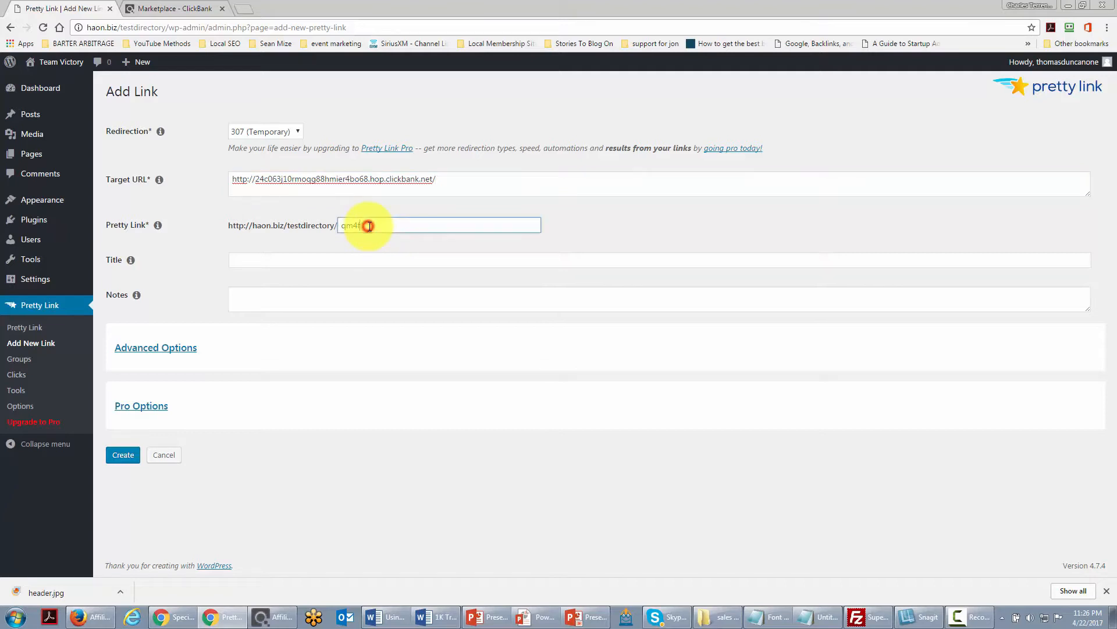
{"action": "key", "text": "BackSpace"}
{"action": "key", "text": "BackSpace"}
{"action": "key", "text": "BackSpace"}
{"action": "type", "text": "networking"}
{"action": "left_click", "coordinate": [299, 259]}
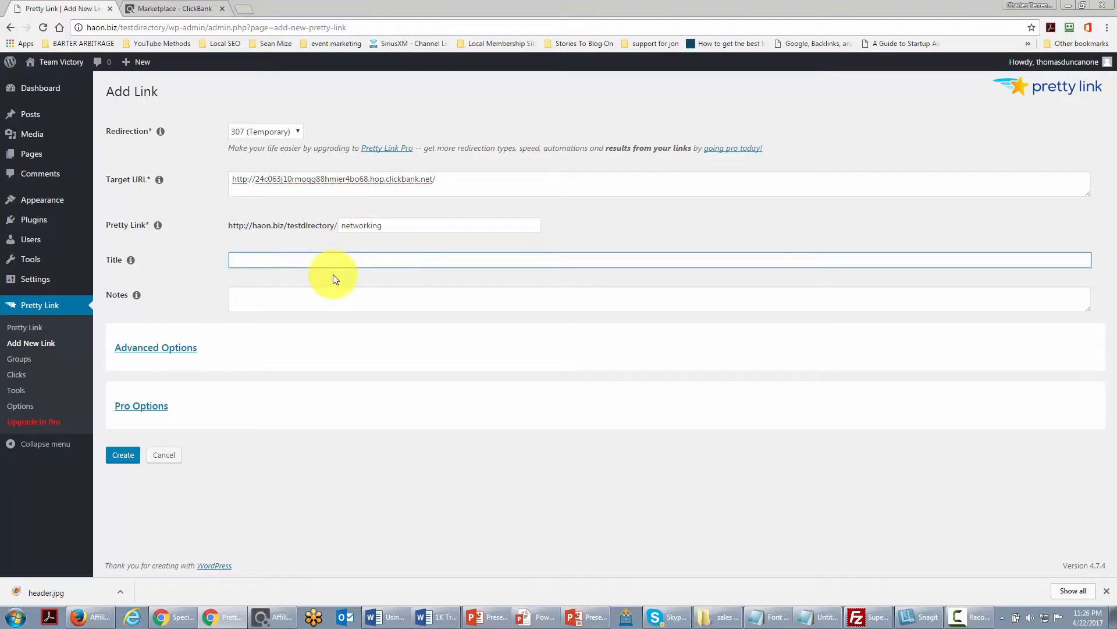
{"action": "type", "text": "The Networking E-Book"}
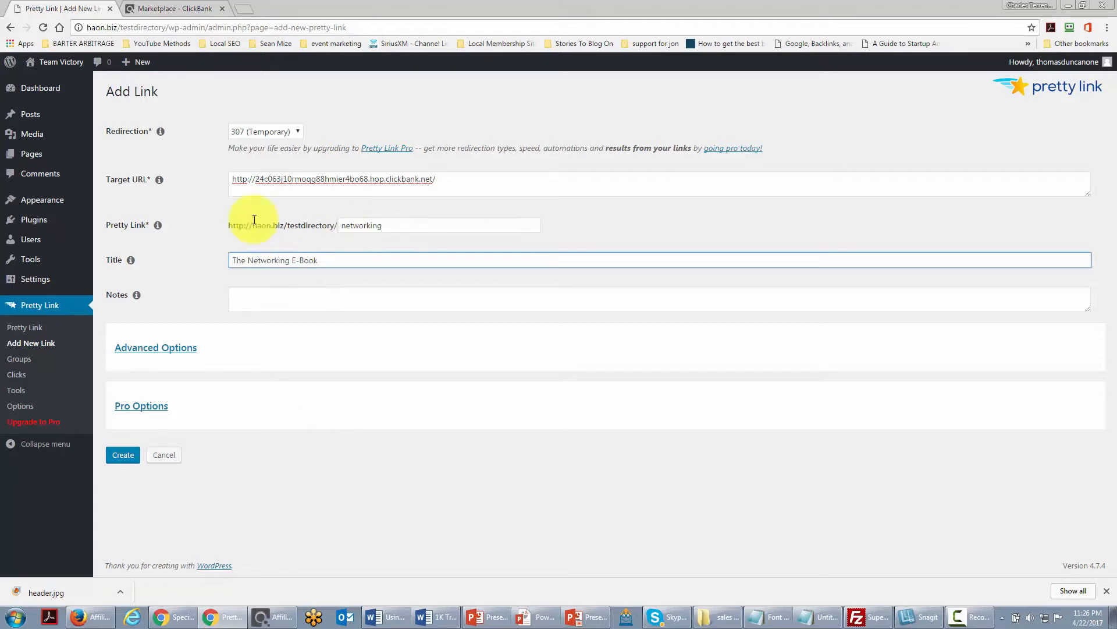
{"action": "left_click", "coordinate": [119, 455]}
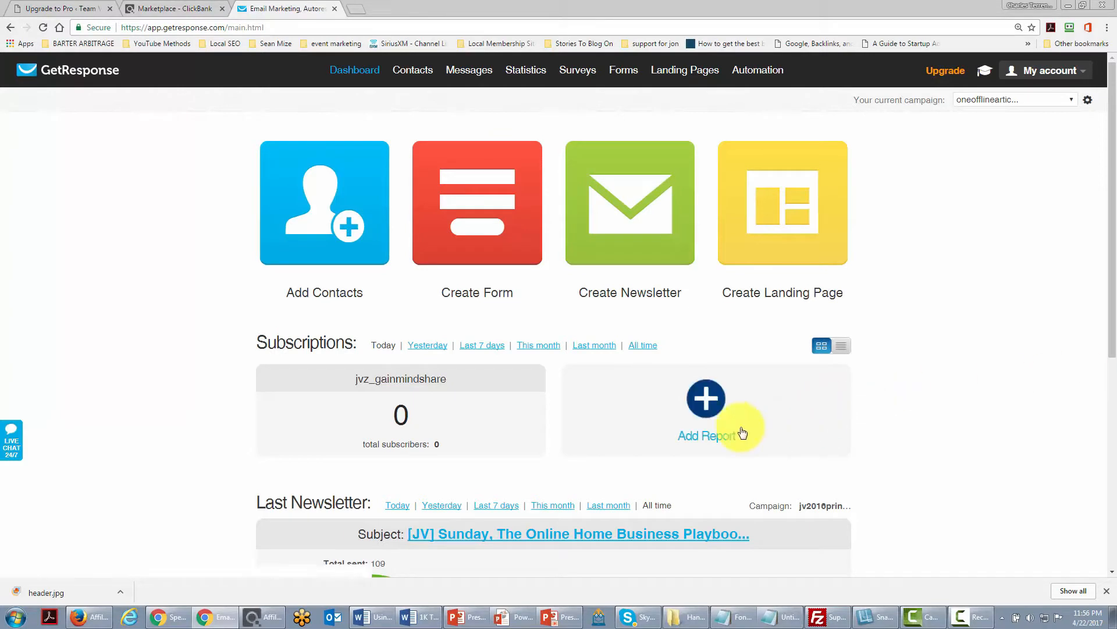
In GetResponse, create a new web form from the Smart Tips template and save and publish it.
{"action": "mouse_move", "coordinate": [617, 72]}
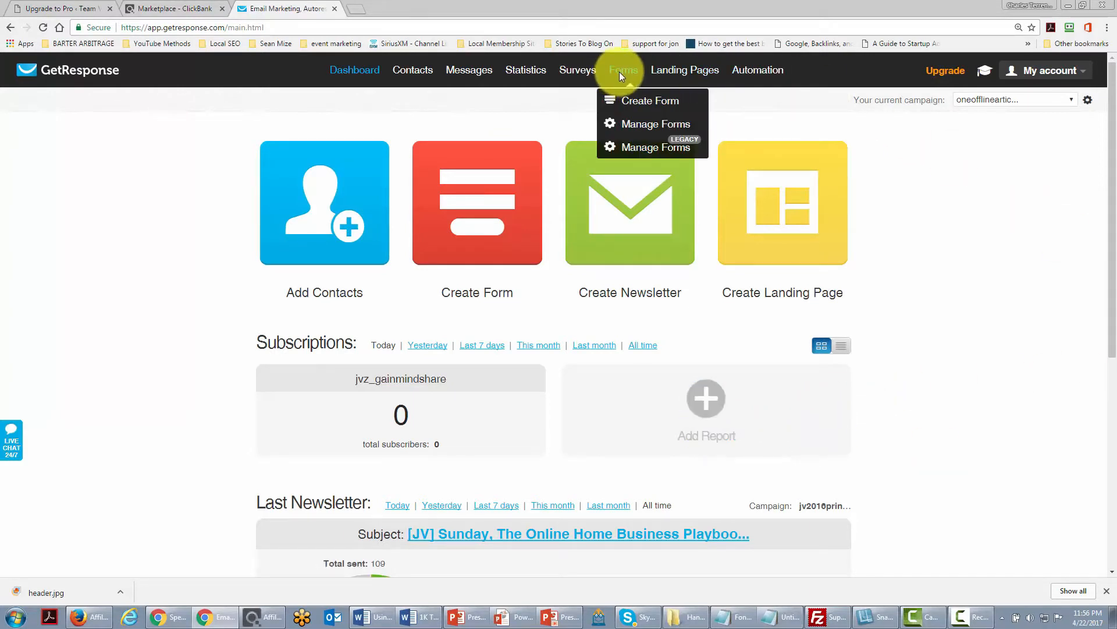
{"action": "left_click", "coordinate": [633, 103]}
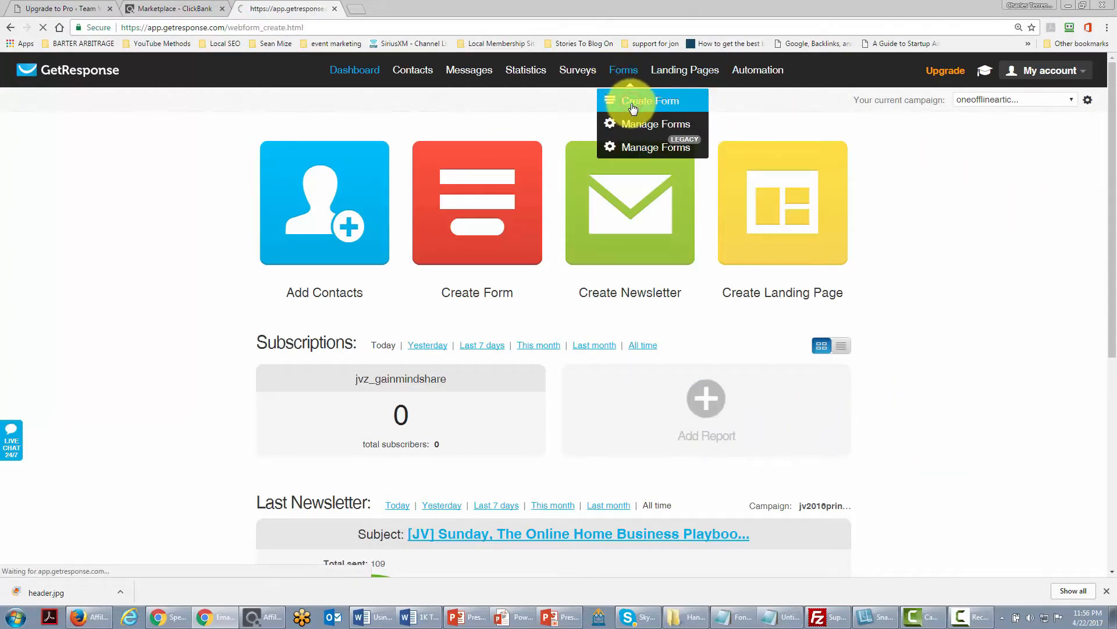
{"action": "scroll", "coordinate": [626, 247], "scroll_direction": "down", "scroll_amount": 4}
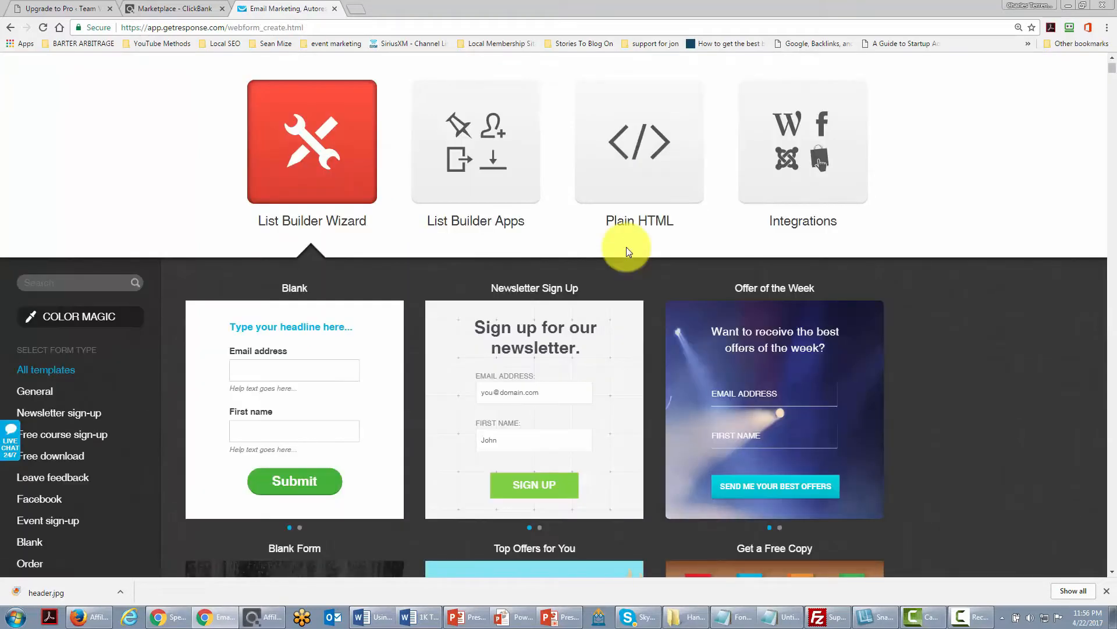
{"action": "scroll", "coordinate": [668, 155], "scroll_direction": "down", "scroll_amount": 4}
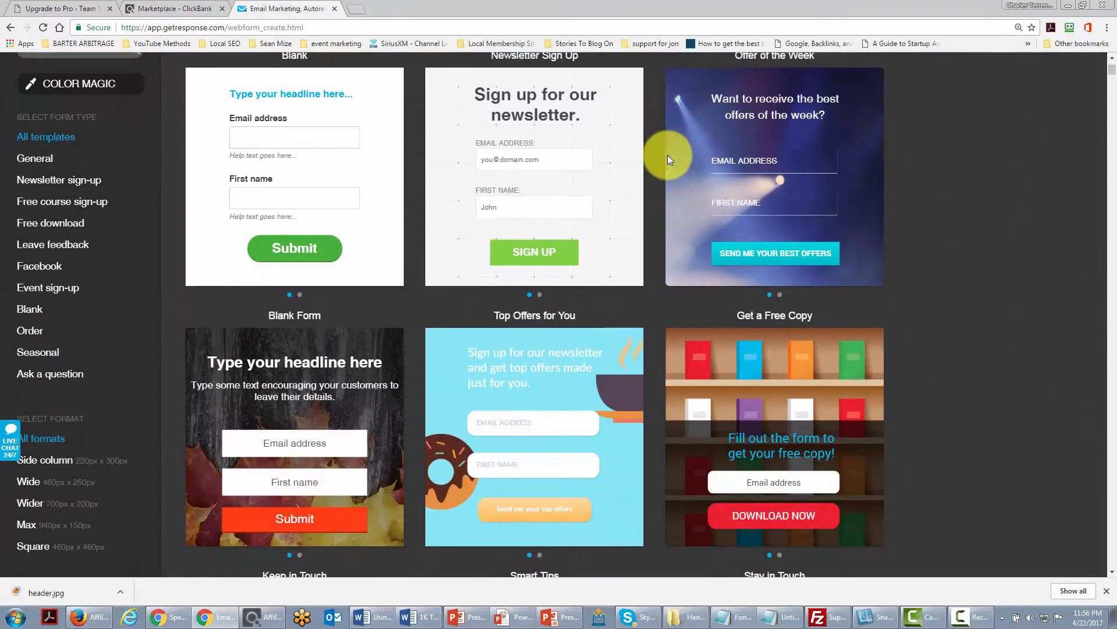
{"action": "mouse_move", "coordinate": [585, 144]}
{"action": "scroll", "coordinate": [582, 152], "scroll_direction": "down", "scroll_amount": 1}
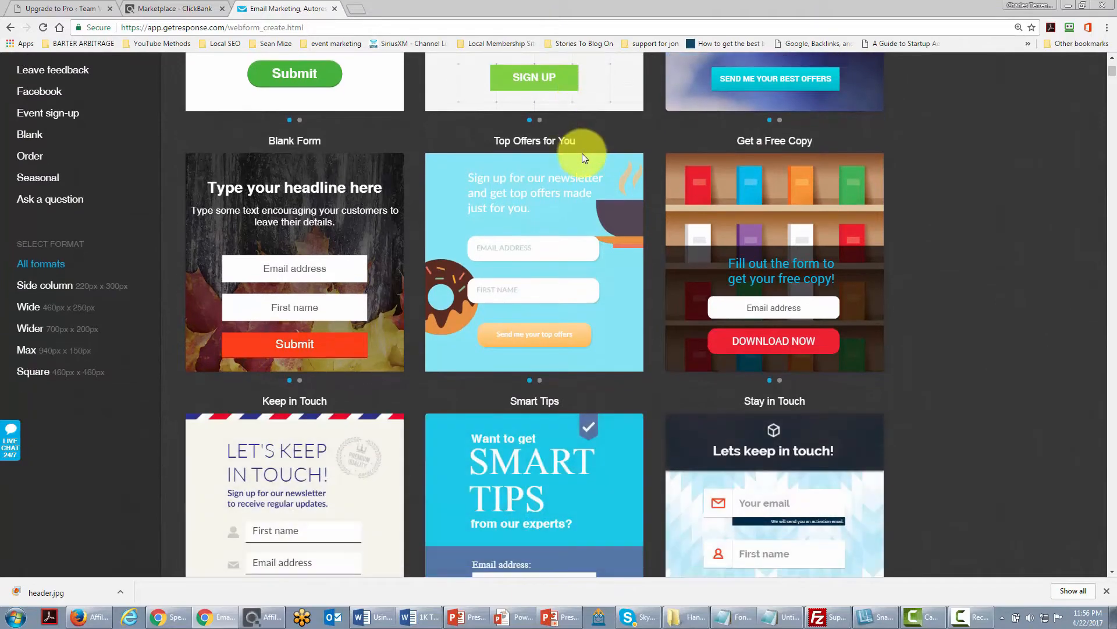
{"action": "mouse_move", "coordinate": [251, 243]}
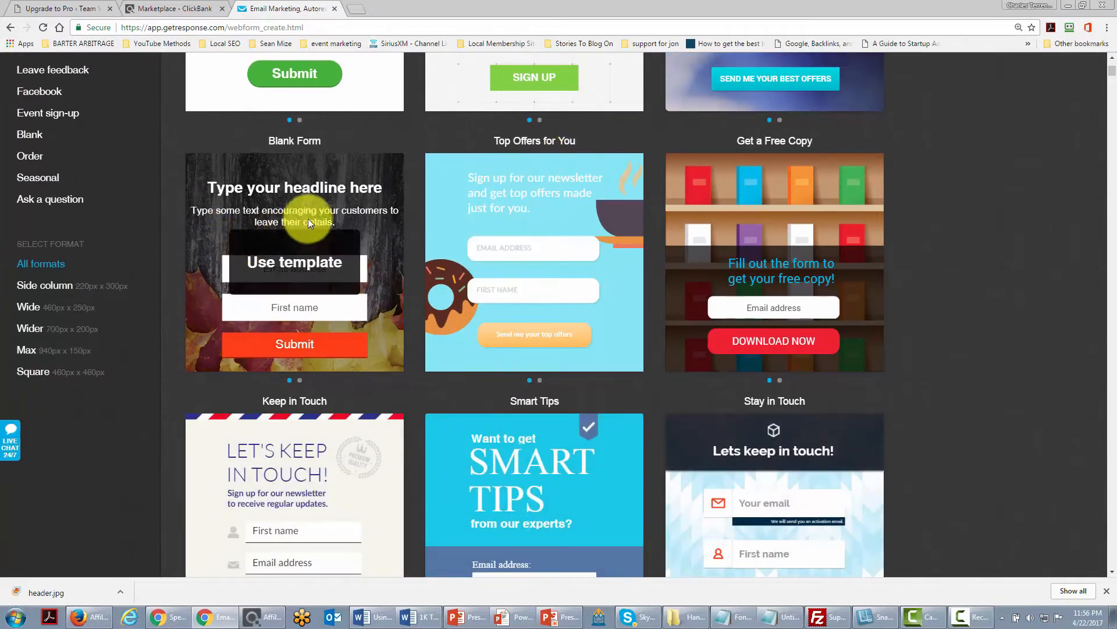
{"action": "scroll", "coordinate": [309, 218], "scroll_direction": "down", "scroll_amount": 2}
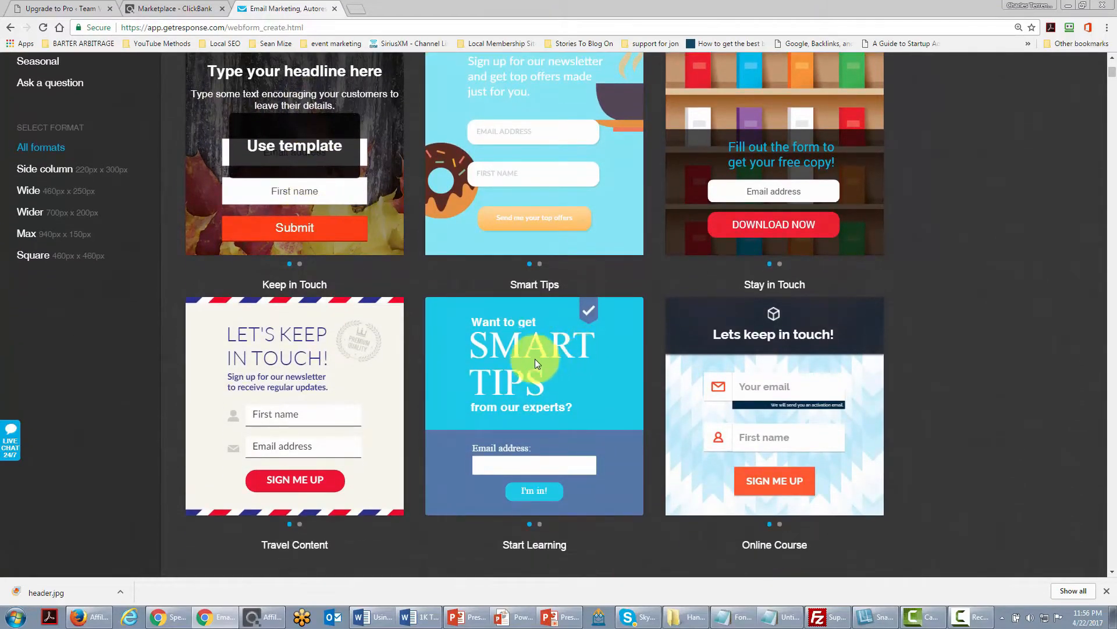
{"action": "left_click", "coordinate": [534, 401]}
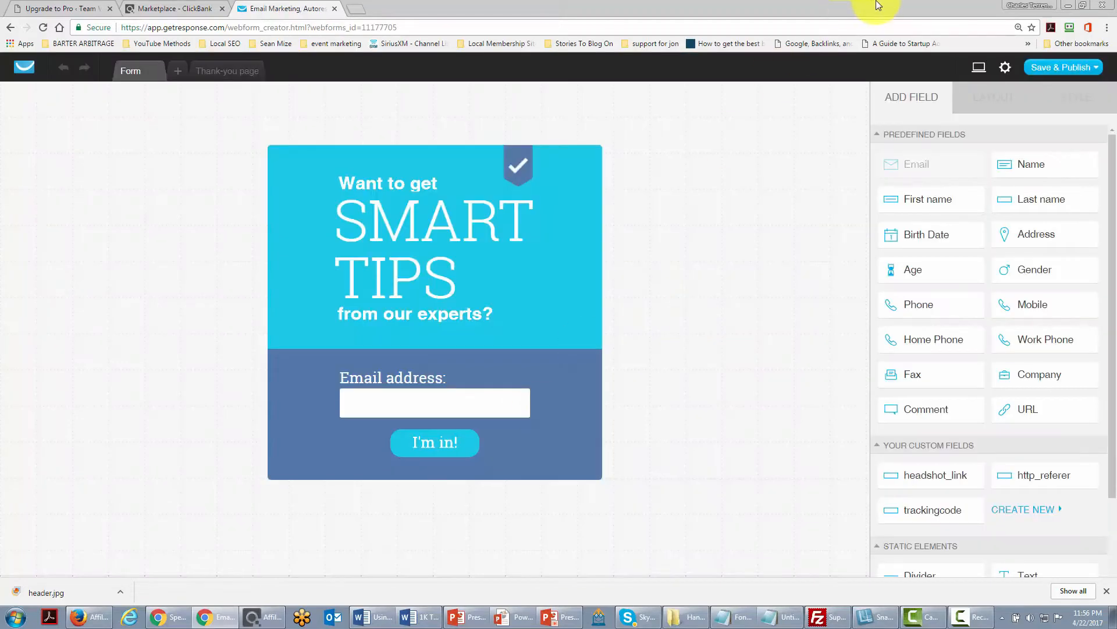
{"action": "left_click", "coordinate": [1071, 66]}
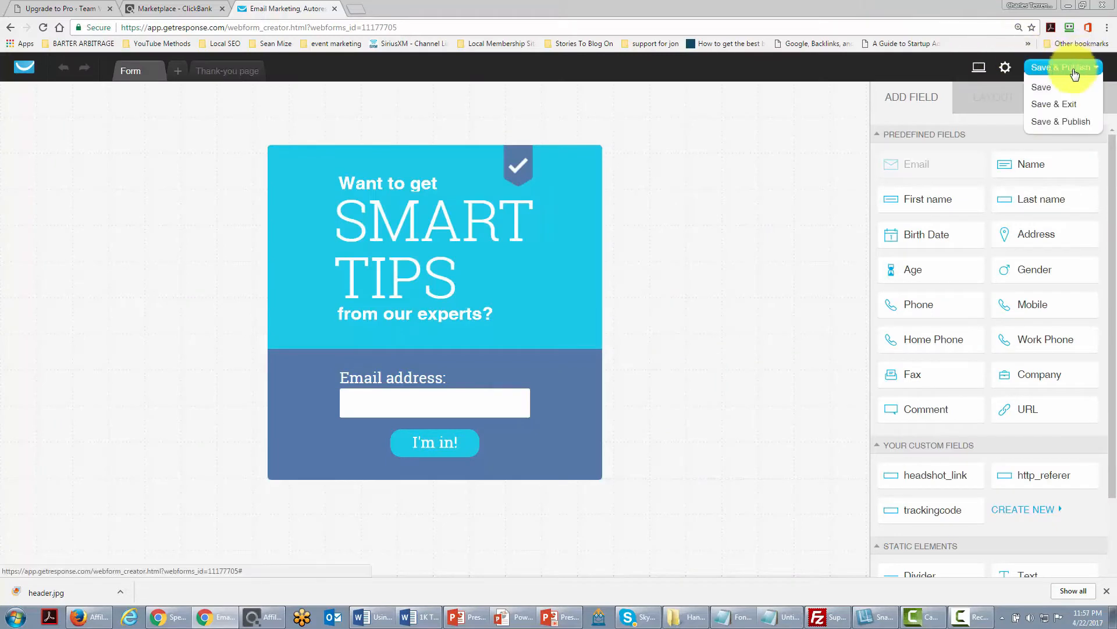
{"action": "left_click", "coordinate": [1058, 122]}
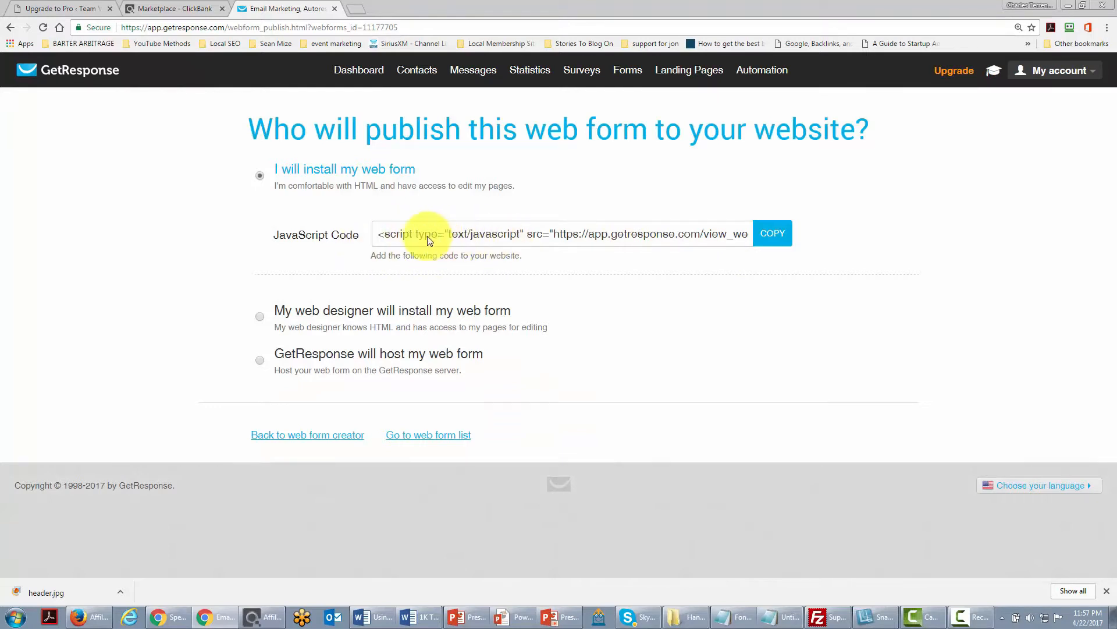
Copy the web form's JavaScript embed code.
{"action": "left_click", "coordinate": [466, 236]}
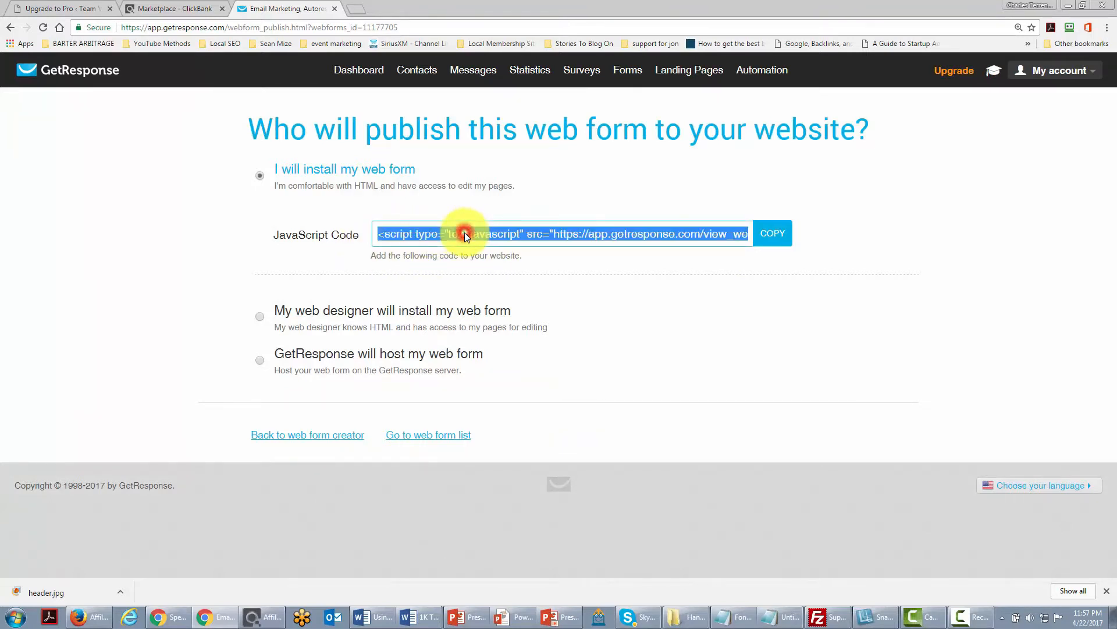
{"action": "right_click", "coordinate": [465, 234]}
{"action": "left_click", "coordinate": [494, 242]}
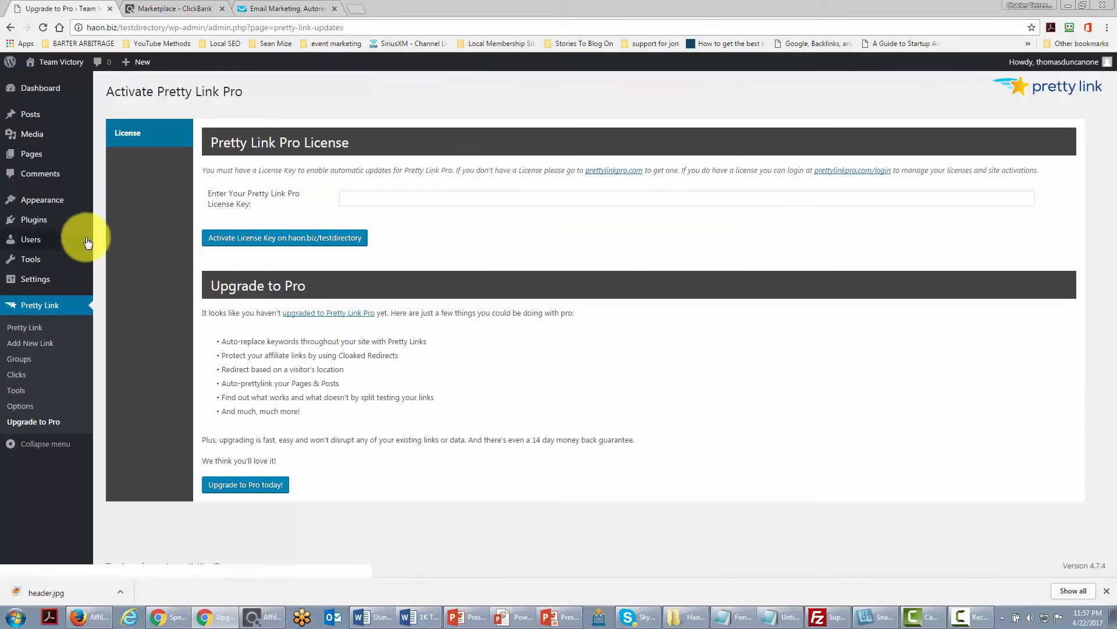
Add a Text widget to the sidebar and paste the form's embed code into its content.
{"action": "mouse_move", "coordinate": [37, 204]}
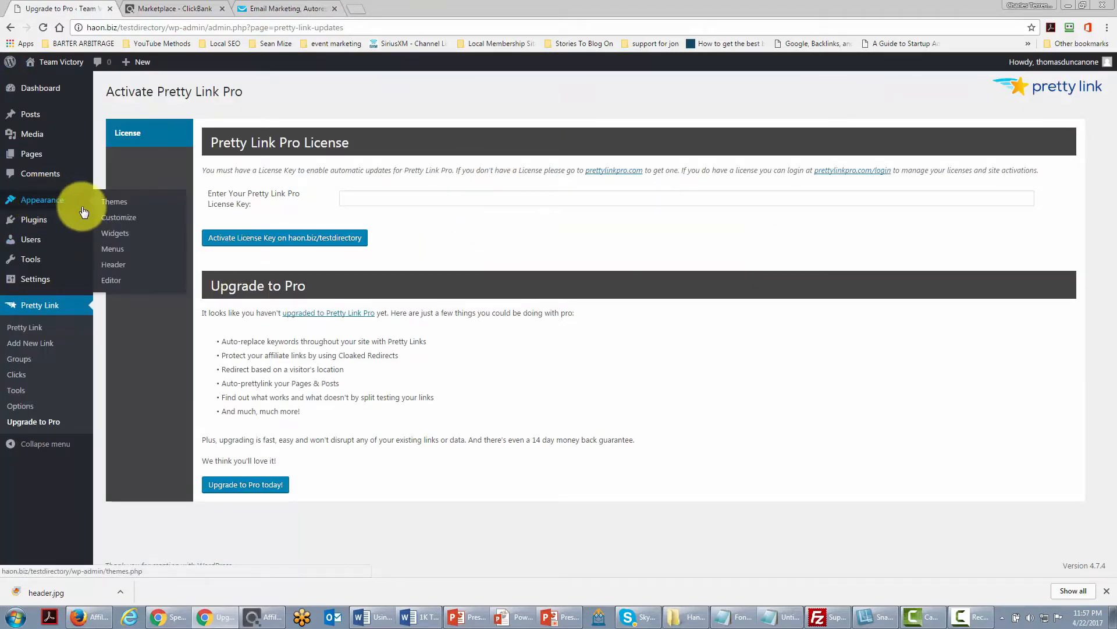
{"action": "left_click", "coordinate": [114, 235]}
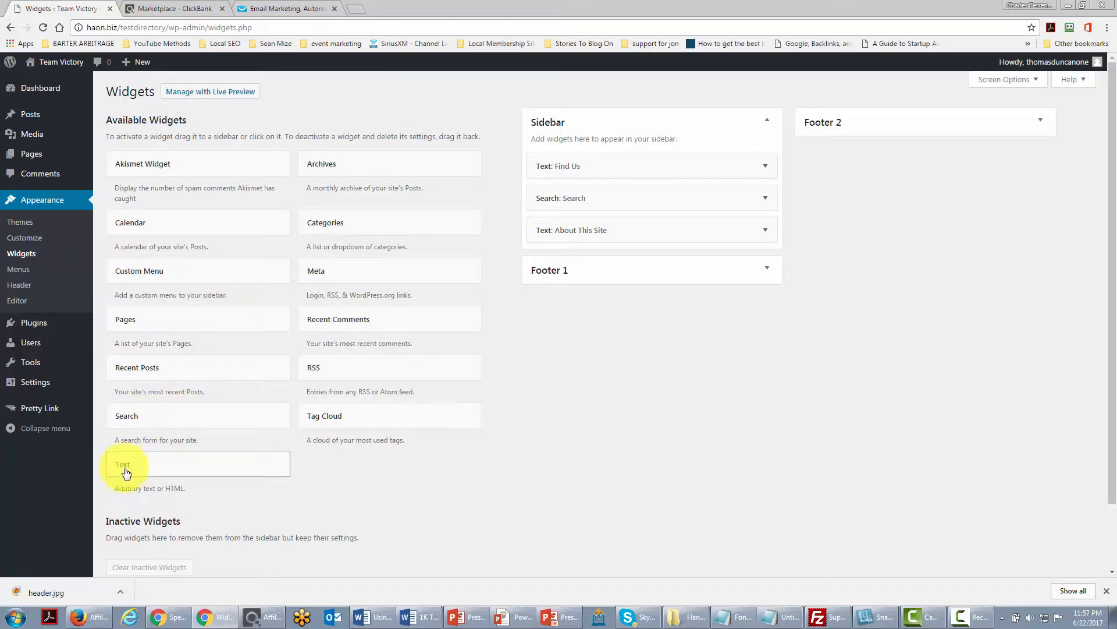
{"action": "left_click_drag", "start_coordinate": [126, 472], "coordinate": [565, 239]}
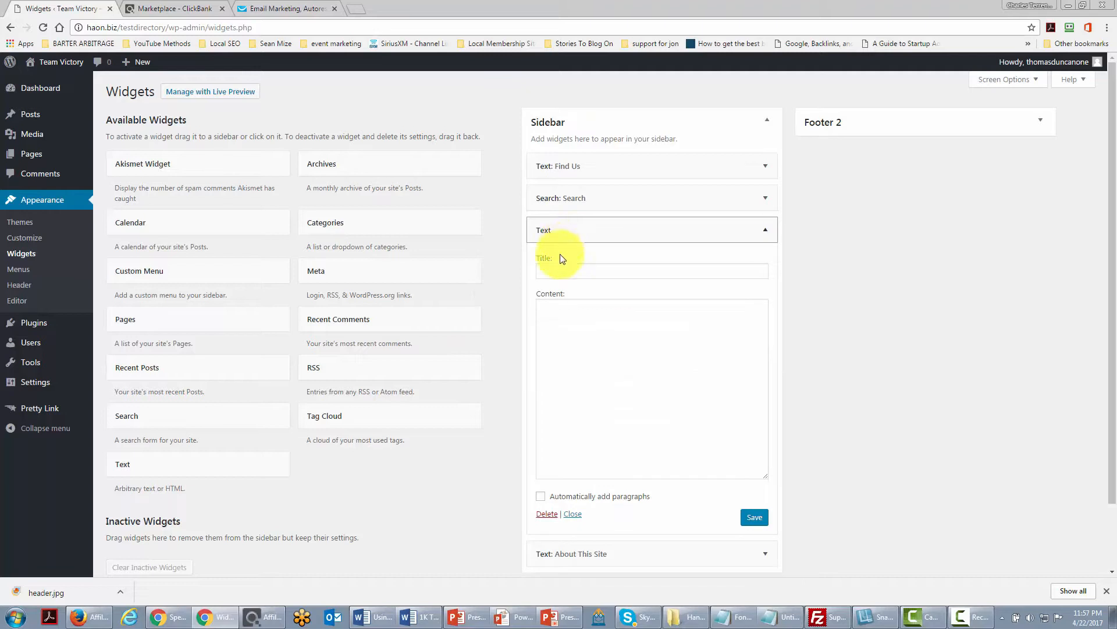
{"action": "left_click", "coordinate": [721, 411]}
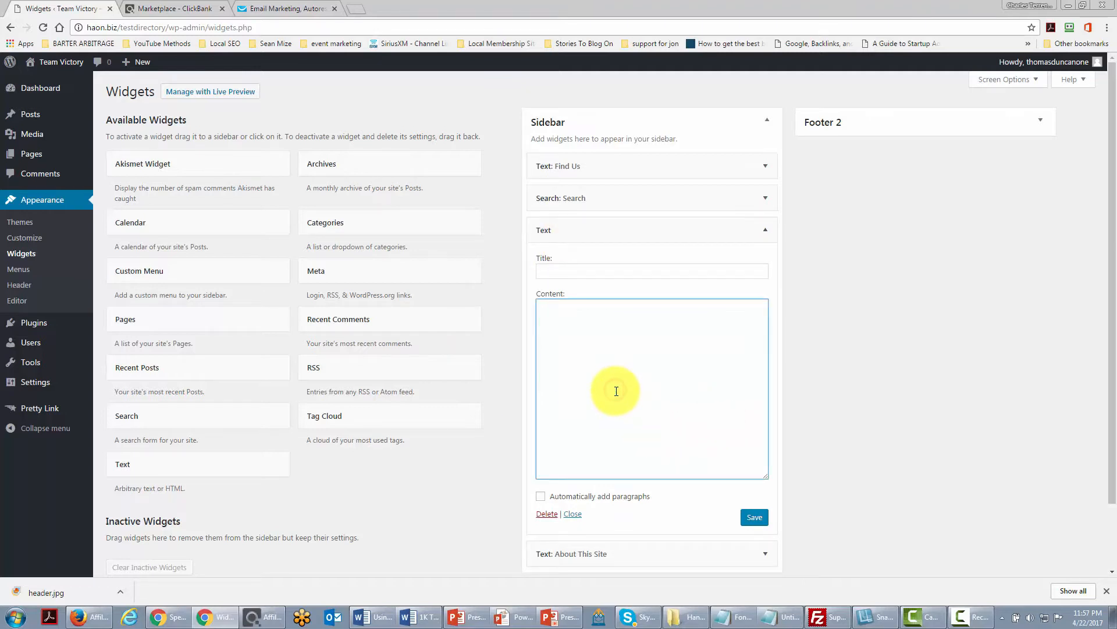
{"action": "type", "text": "<script type=\"text/javascript\" src=\"https://app.getresponse.com/view_webform_v2.js?u=ByuP&webforms_id=11177705\"></script>"}
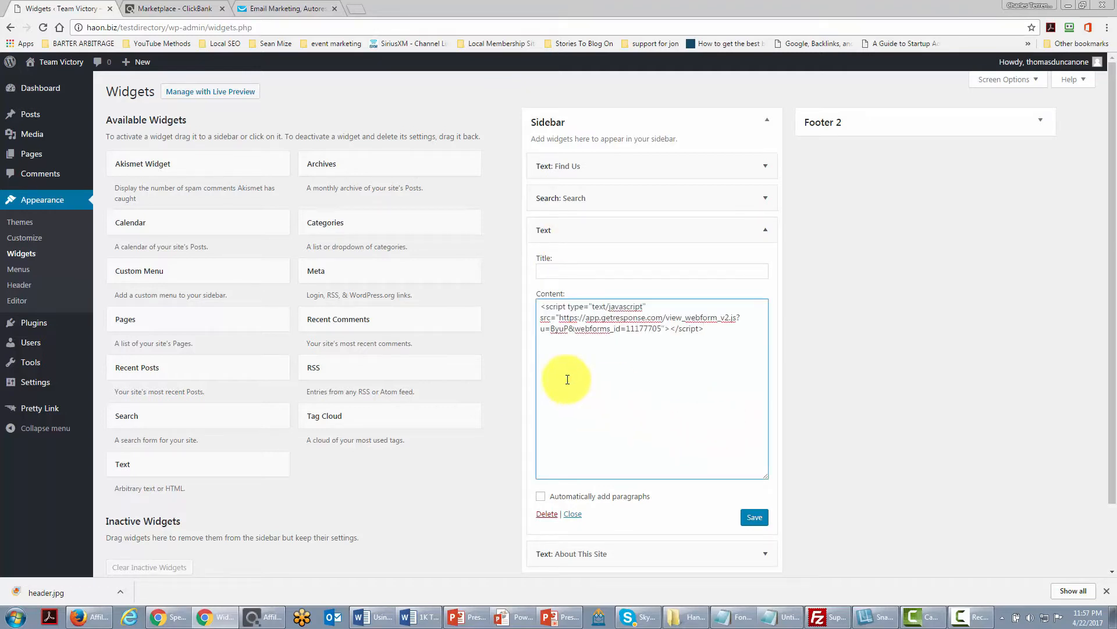
Title the widget Sign Up For Our Content, then save and close it.
{"action": "left_click", "coordinate": [590, 269]}
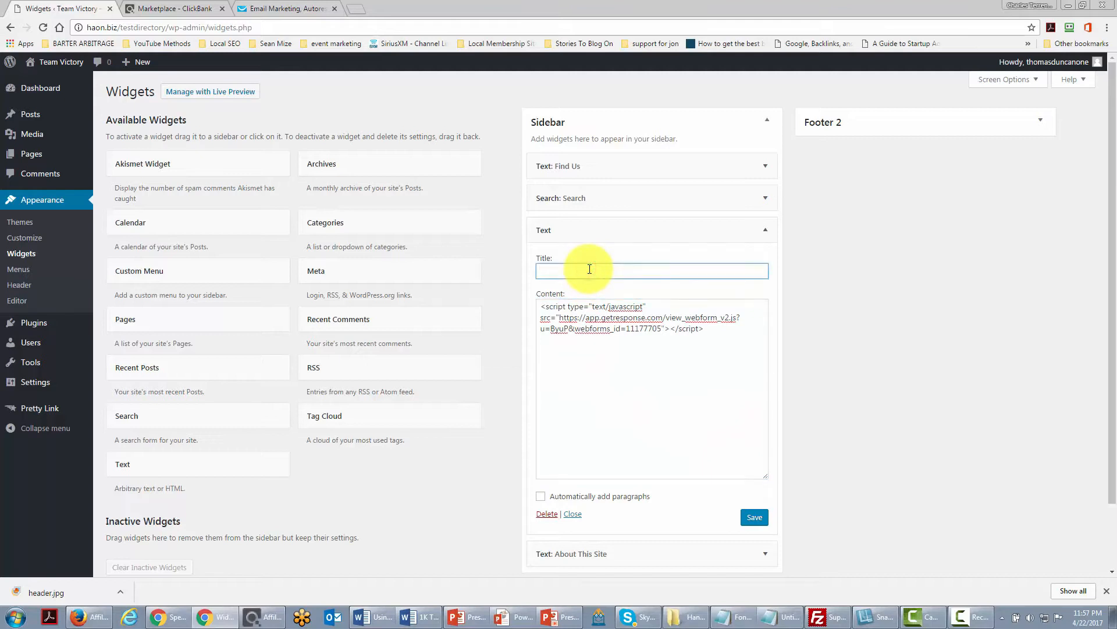
{"action": "type", "text": "Sign Up For Our Content"}
{"action": "left_click", "coordinate": [621, 439]}
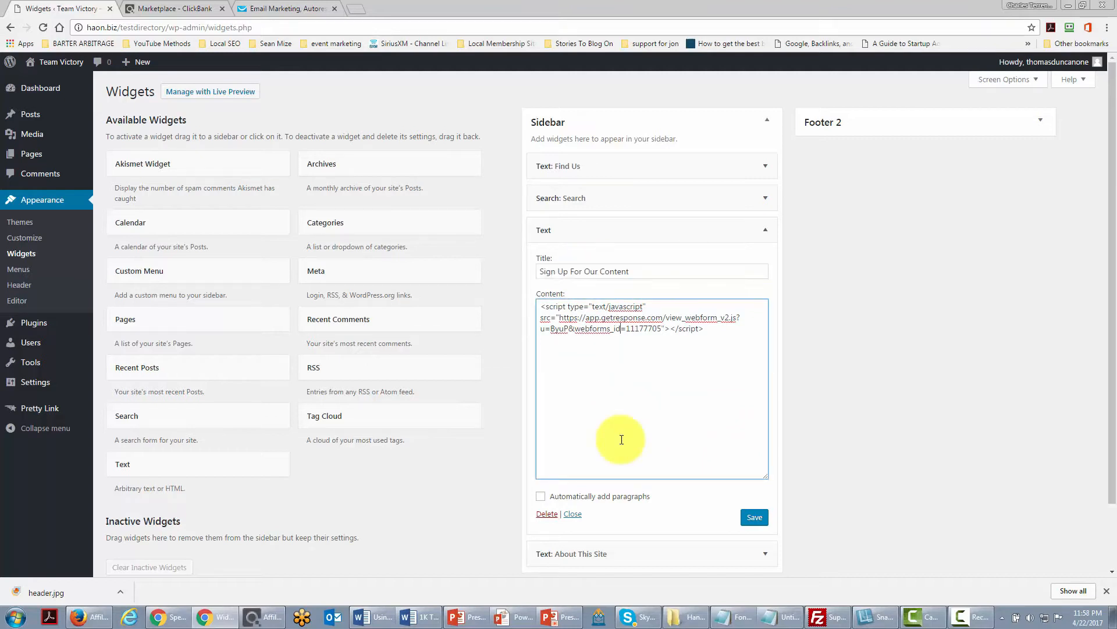
{"action": "left_click", "coordinate": [753, 520]}
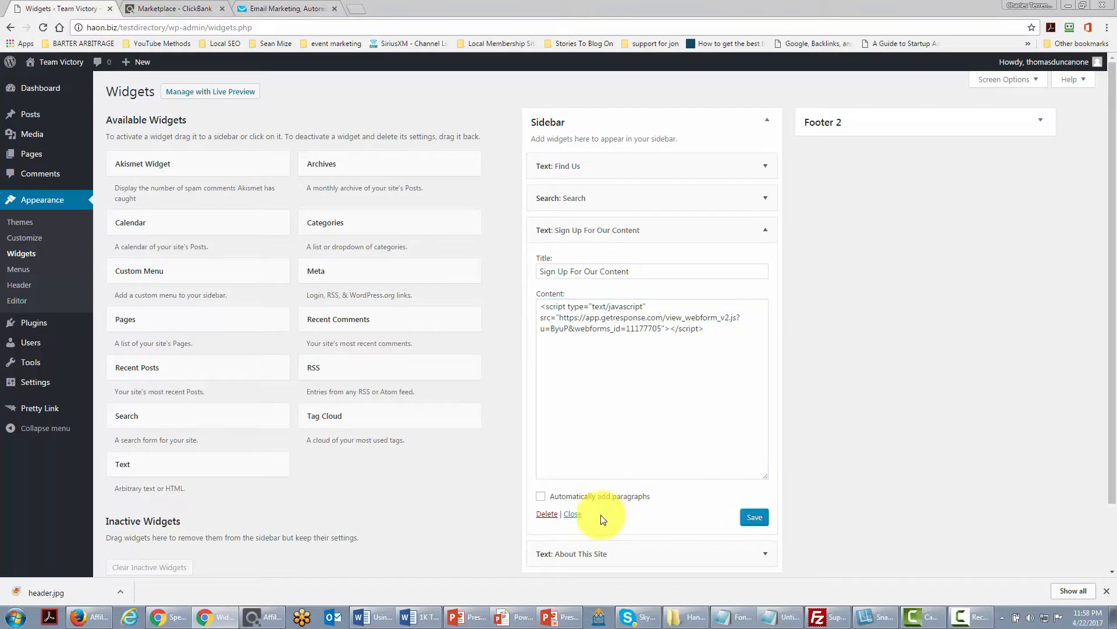
{"action": "left_click", "coordinate": [572, 514]}
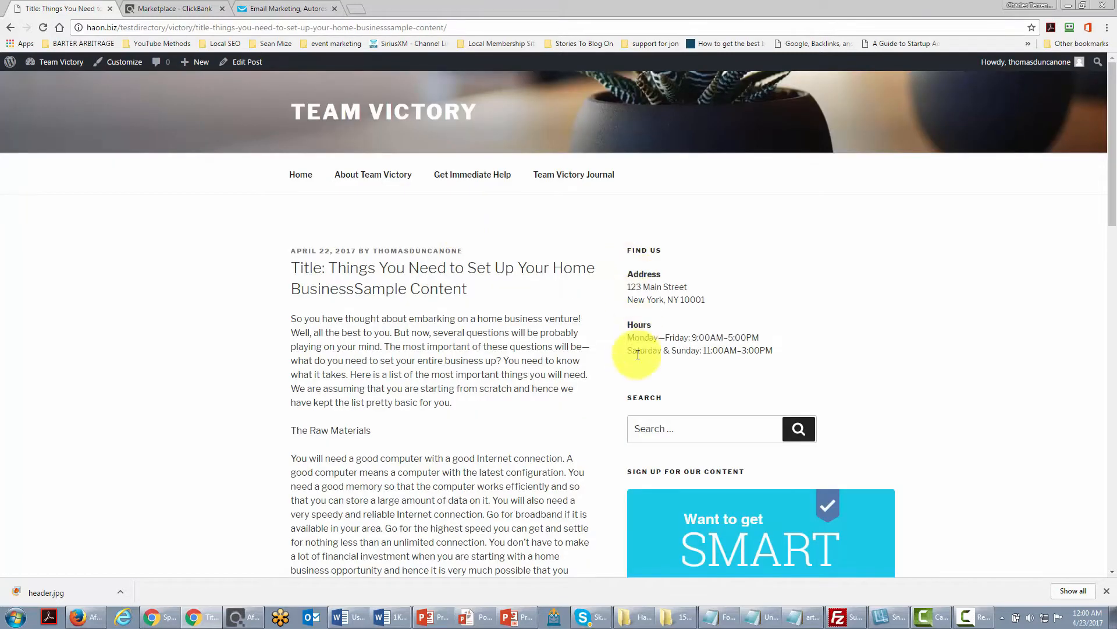
Scroll through the post page to inspect the sign-up form in the sidebar.
{"action": "scroll", "coordinate": [547, 366], "scroll_direction": "down", "scroll_amount": 2}
{"action": "scroll", "coordinate": [554, 371], "scroll_direction": "down", "scroll_amount": 2}
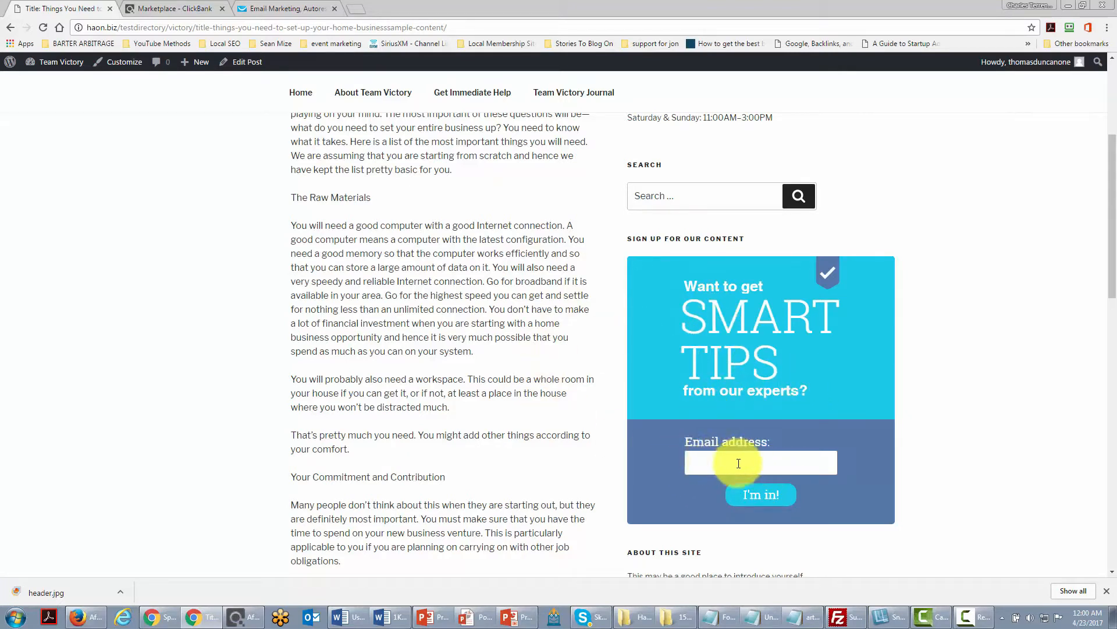
{"action": "scroll", "coordinate": [779, 465], "scroll_direction": "up", "scroll_amount": 1}
{"action": "scroll", "coordinate": [780, 471], "scroll_direction": "up", "scroll_amount": 1}
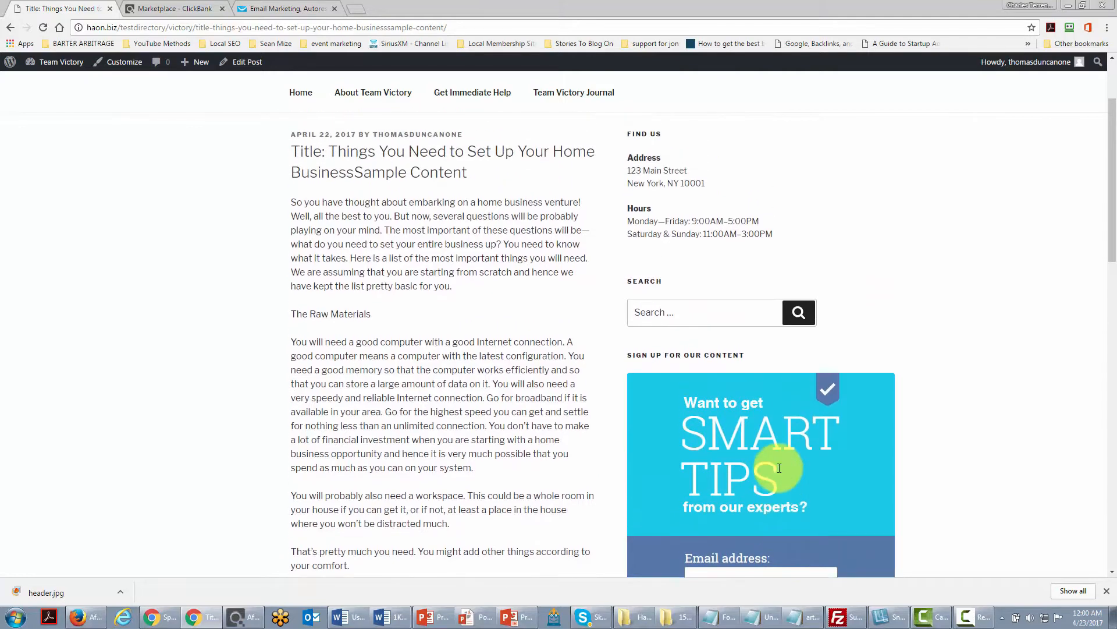
{"action": "scroll", "coordinate": [779, 469], "scroll_direction": "up", "scroll_amount": 1}
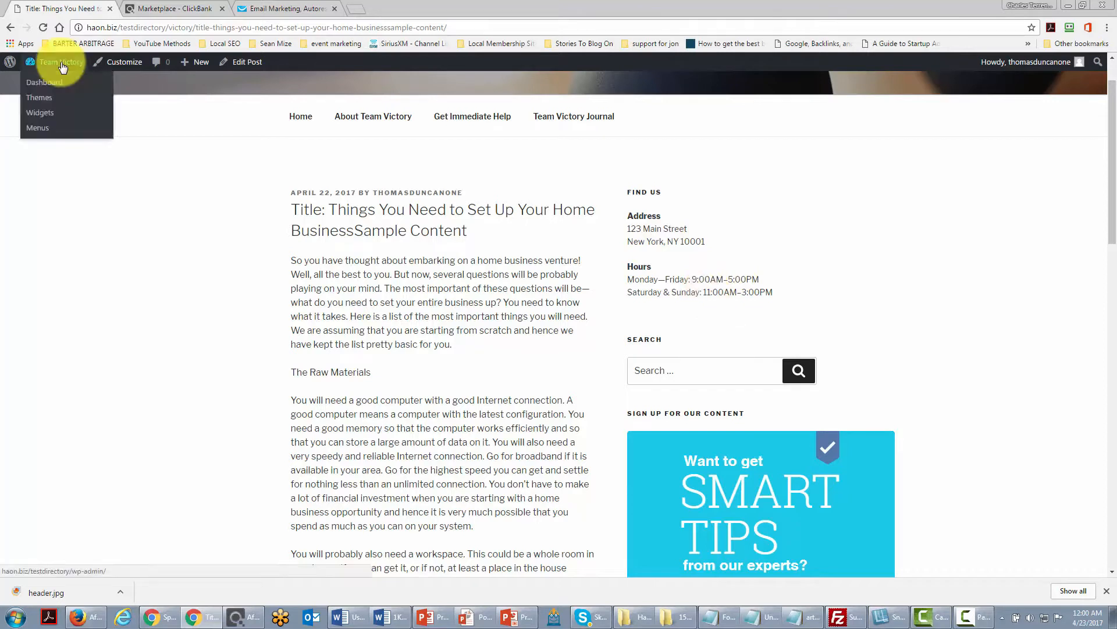
Return to the widgets screen and move the About This Site widget to the top of the sidebar.
{"action": "mouse_move", "coordinate": [45, 64]}
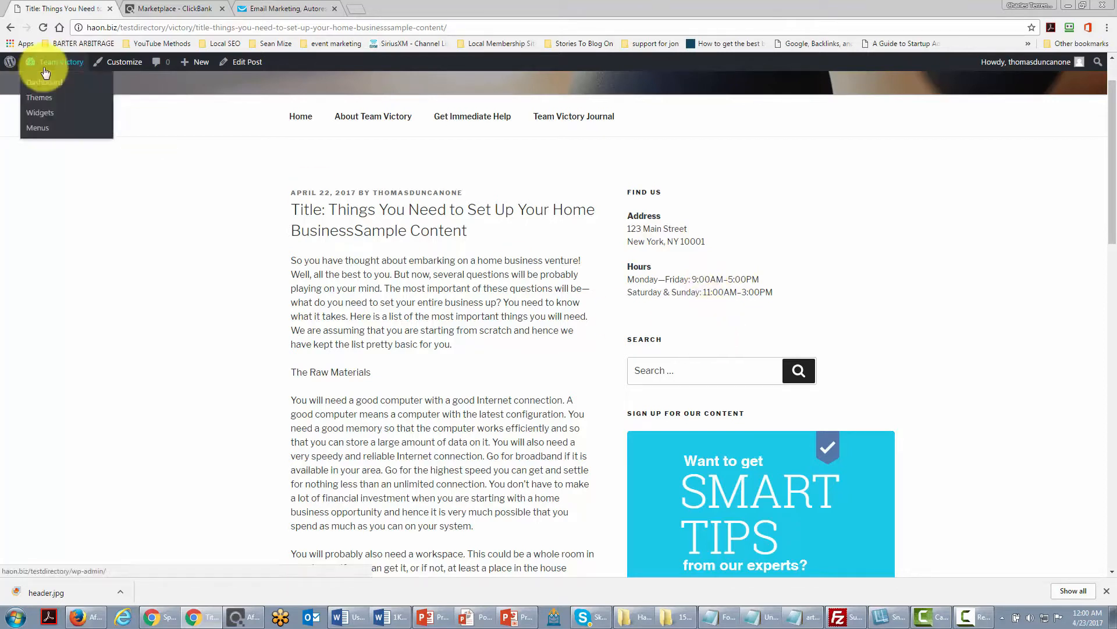
{"action": "left_click", "coordinate": [46, 117]}
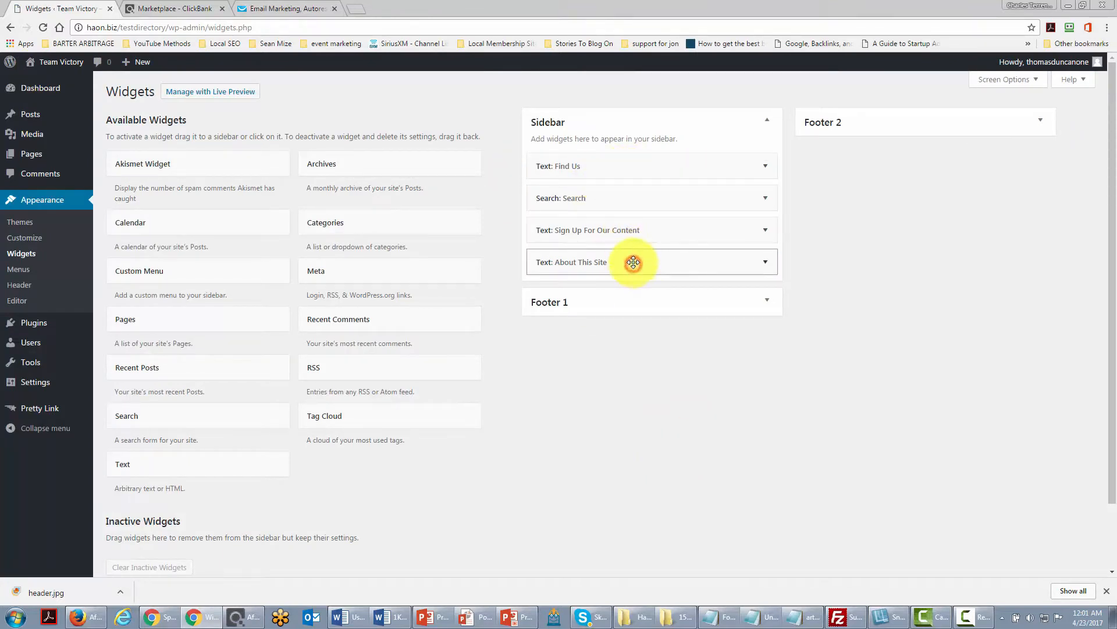
{"action": "left_click_drag", "start_coordinate": [634, 261], "coordinate": [637, 167]}
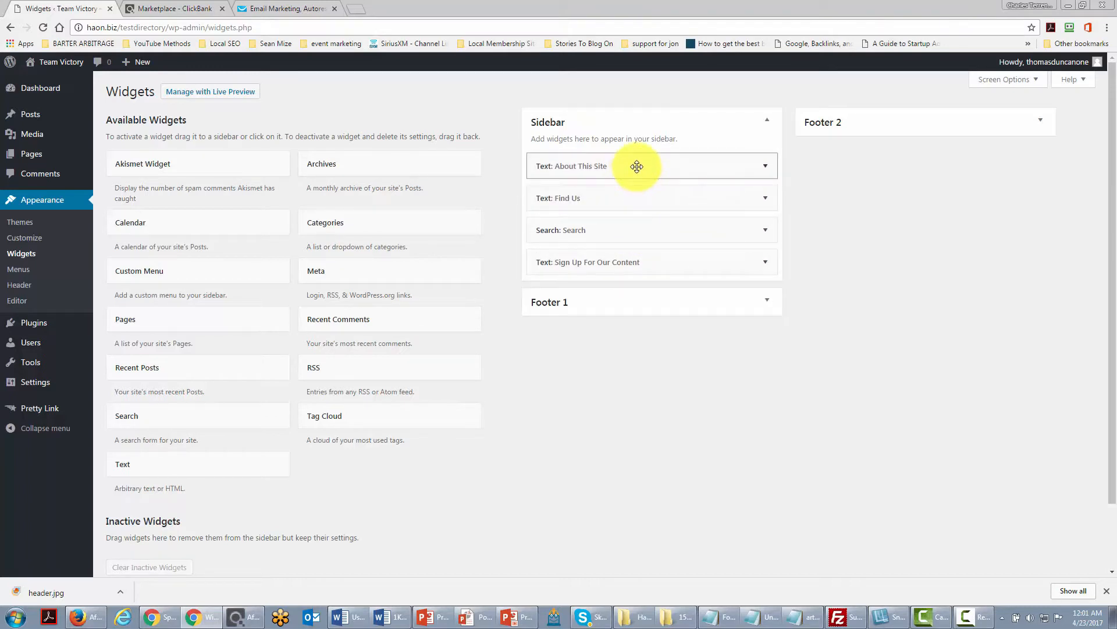
Delete the Search and Find Us widgets from the sidebar.
{"action": "left_click", "coordinate": [764, 230]}
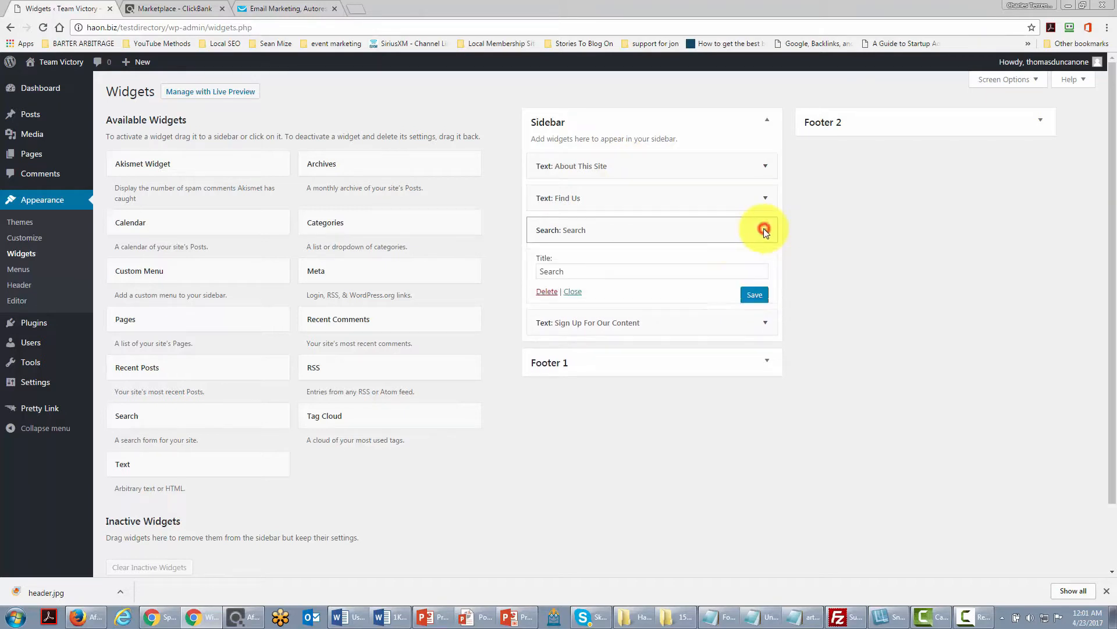
{"action": "left_click", "coordinate": [547, 293]}
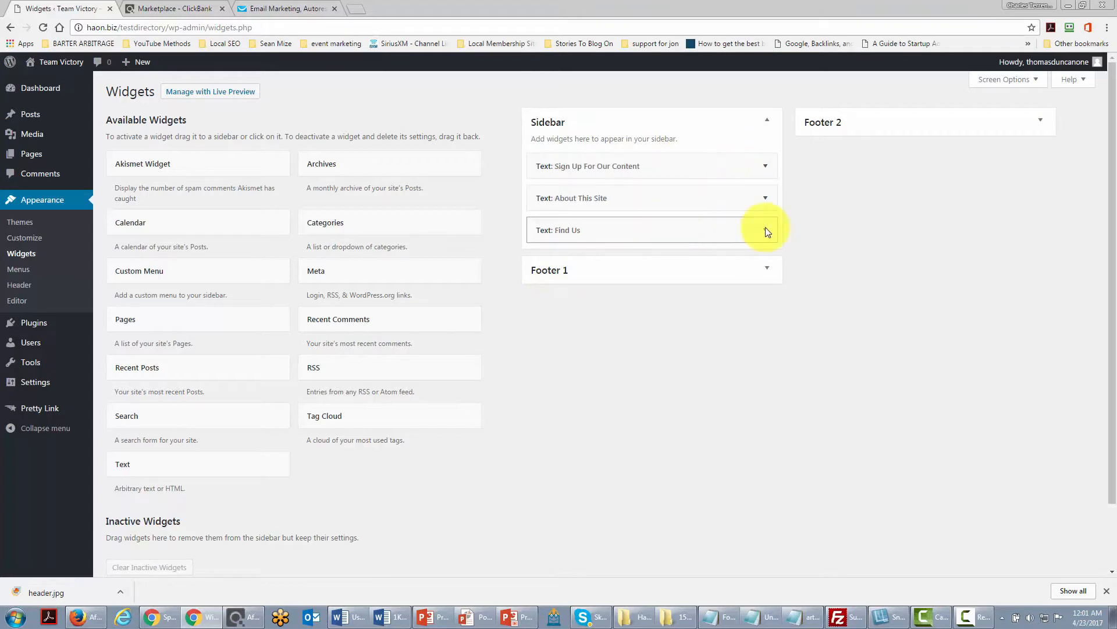
{"action": "left_click", "coordinate": [766, 231]}
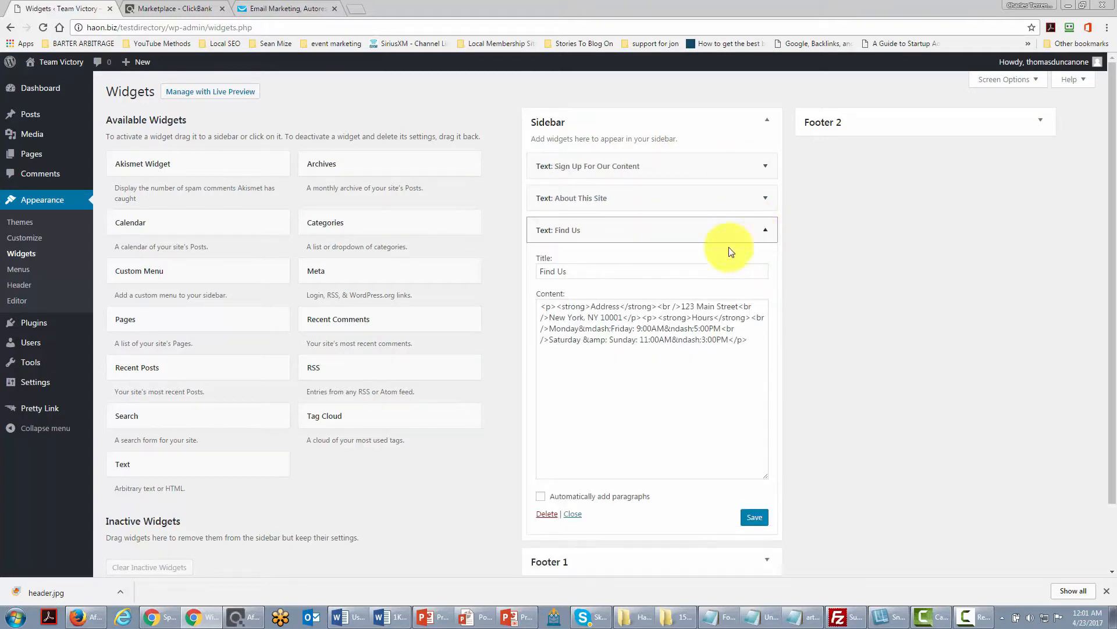
{"action": "left_click", "coordinate": [550, 516]}
{"action": "scroll", "coordinate": [556, 441], "scroll_direction": "down", "scroll_amount": 1}
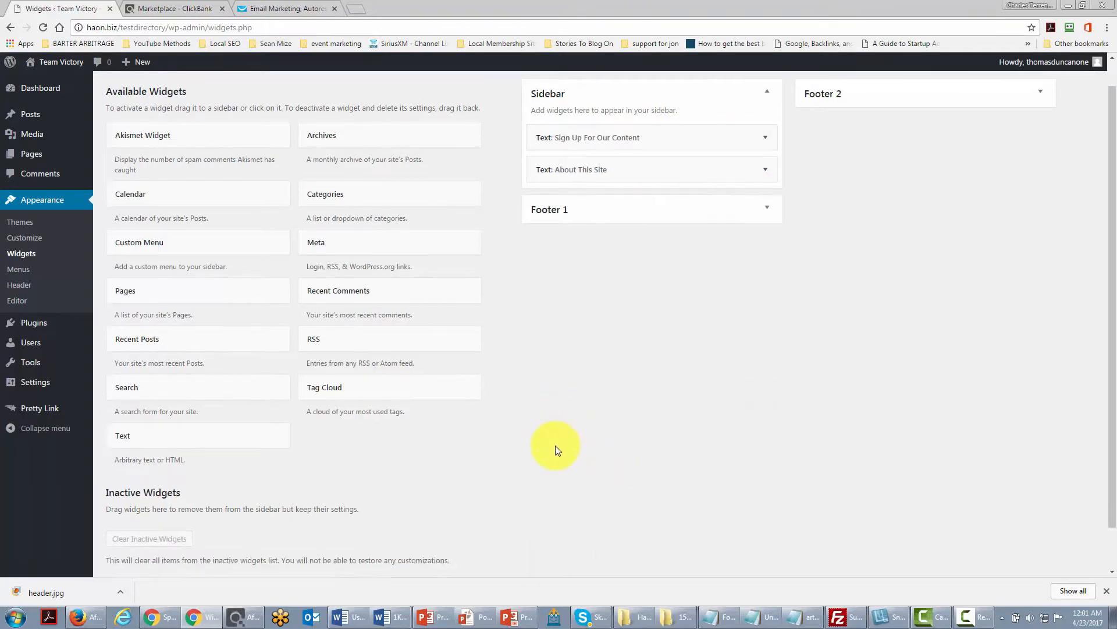
{"action": "scroll", "coordinate": [555, 446], "scroll_direction": "down", "scroll_amount": 1}
{"action": "scroll", "coordinate": [557, 448], "scroll_direction": "up", "scroll_amount": 2}
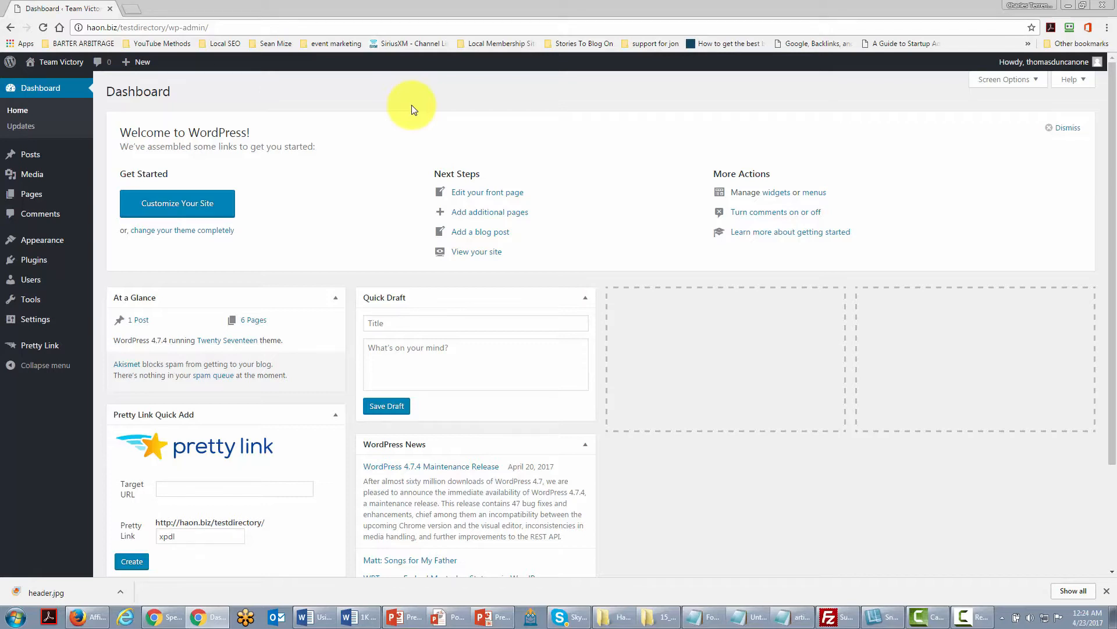
Open your own user profile, set the nickname to your full name, and update the profile.
{"action": "mouse_move", "coordinate": [30, 279]}
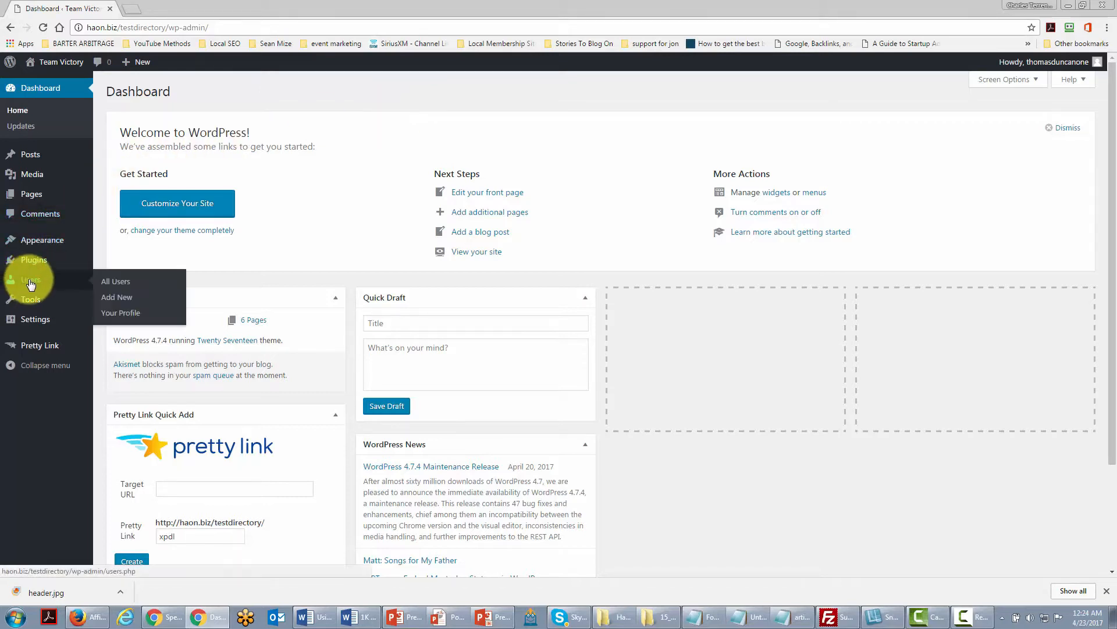
{"action": "left_click", "coordinate": [120, 281]}
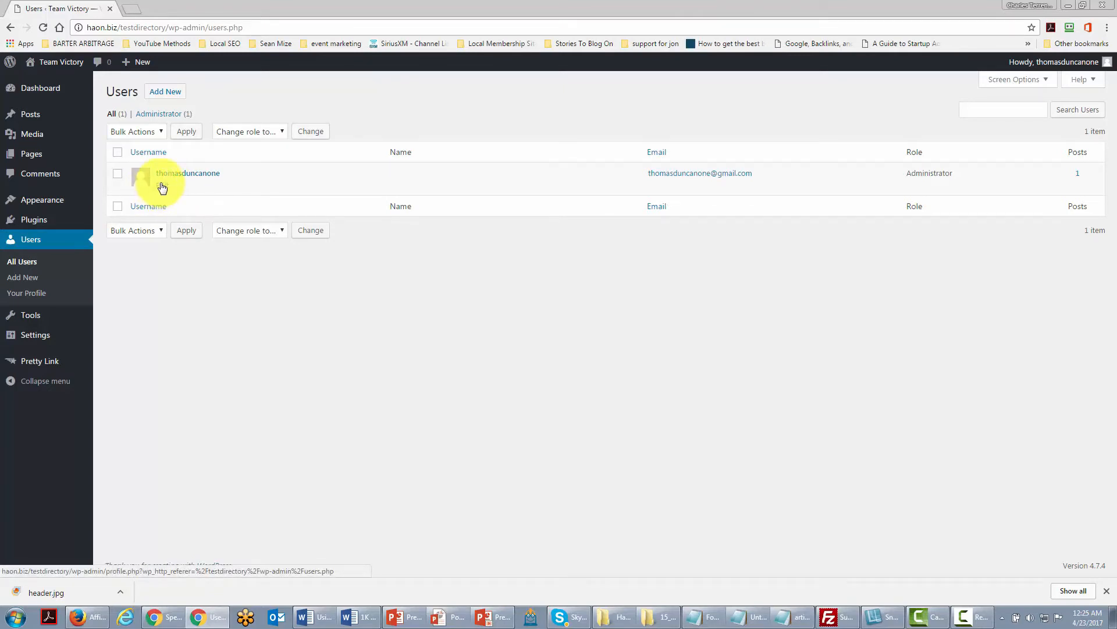
{"action": "left_click", "coordinate": [161, 185]}
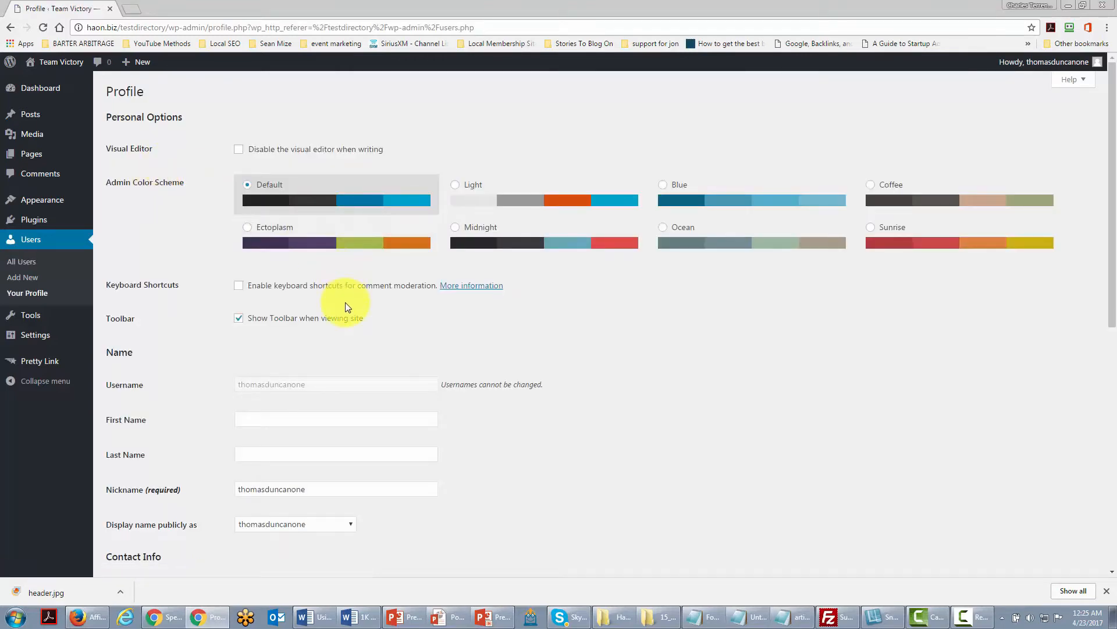
{"action": "scroll", "coordinate": [347, 301], "scroll_direction": "down", "scroll_amount": 2}
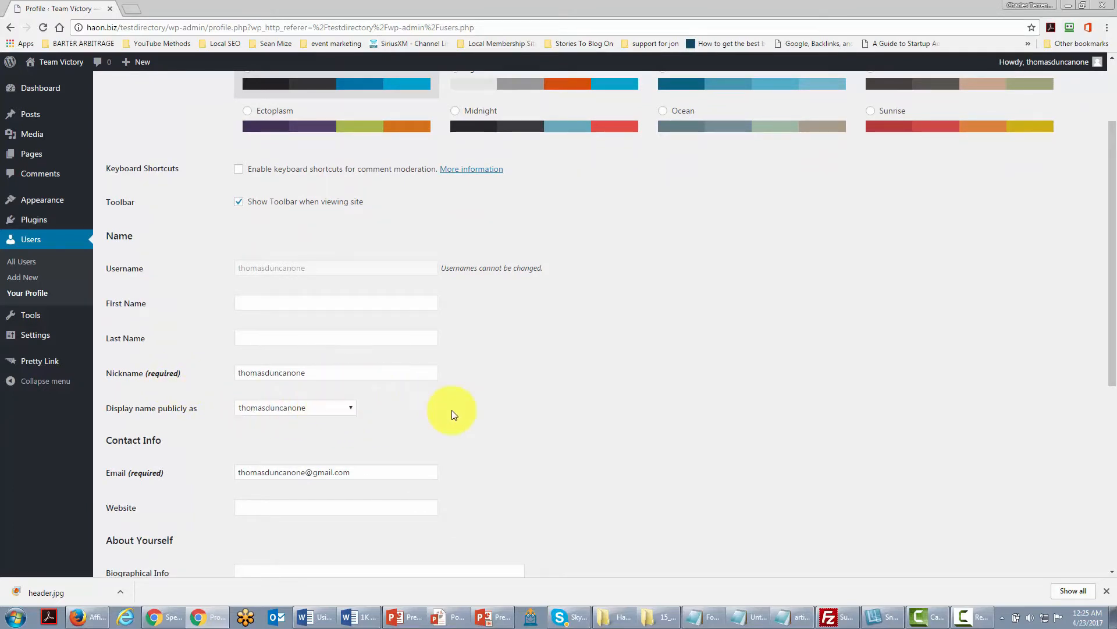
{"action": "scroll", "coordinate": [453, 413], "scroll_direction": "up", "scroll_amount": 1}
{"action": "double_click", "coordinate": [322, 429]}
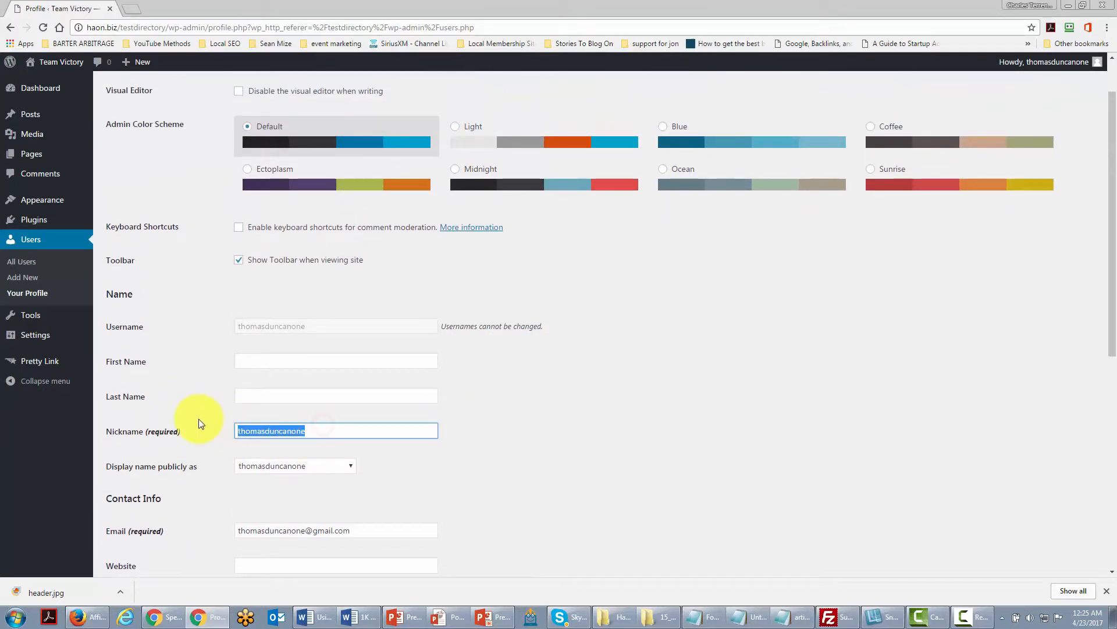
{"action": "scroll", "coordinate": [429, 417], "scroll_direction": "down", "scroll_amount": 4}
{"action": "type", "text": "Thomas Duncan"}
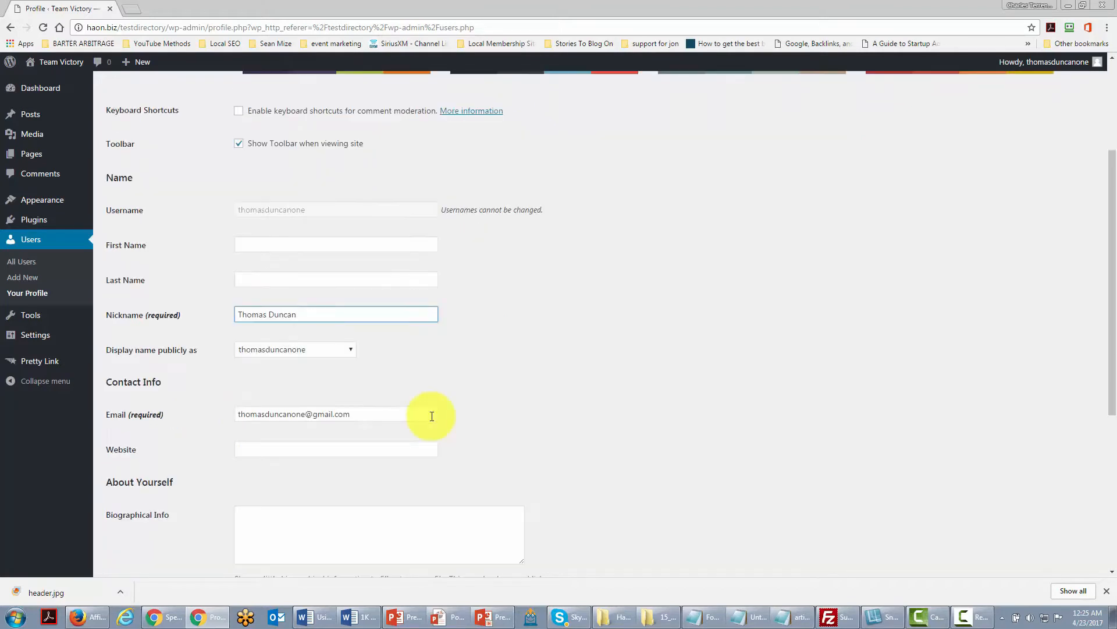
{"action": "scroll", "coordinate": [358, 335], "scroll_direction": "down", "scroll_amount": 3}
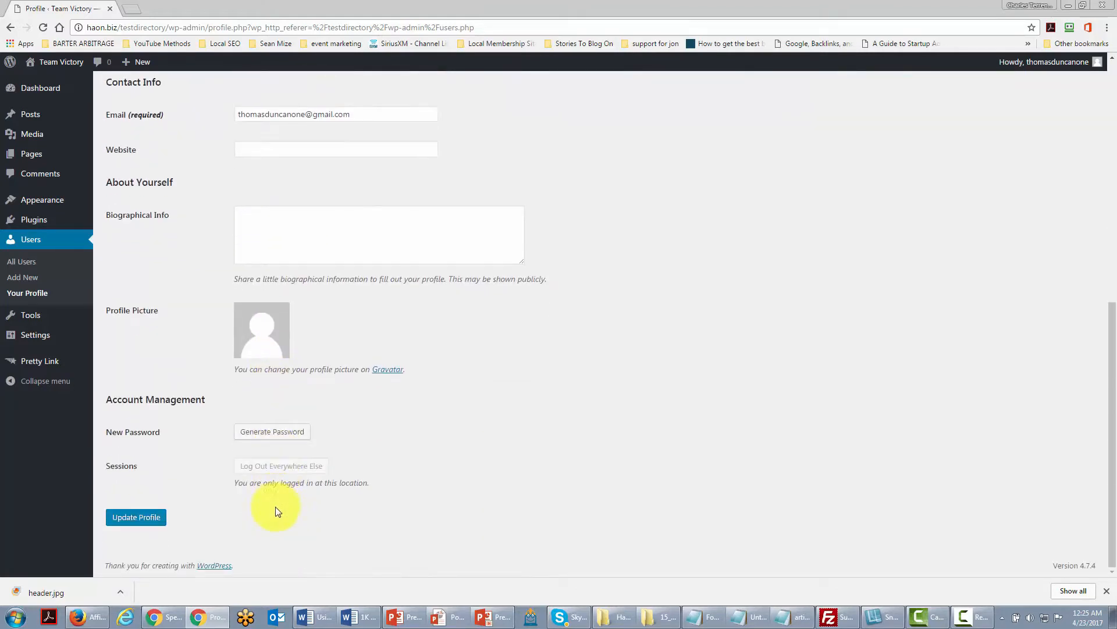
{"action": "left_click", "coordinate": [137, 518]}
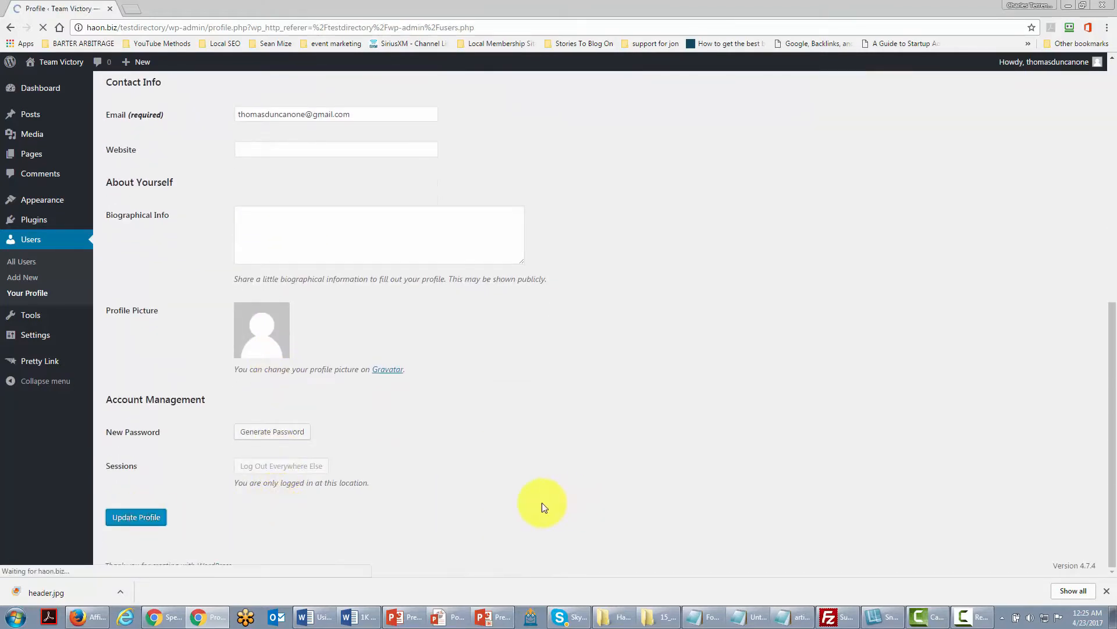
Set the public display name to the new nickname and update the profile again.
{"action": "scroll", "coordinate": [506, 466], "scroll_direction": "down", "scroll_amount": 2}
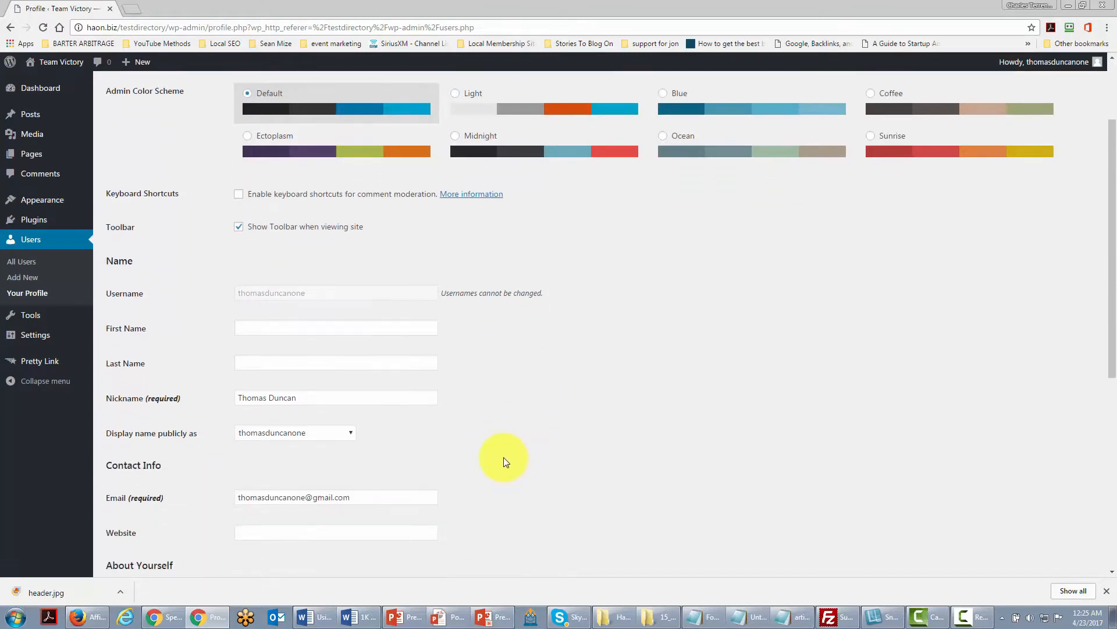
{"action": "left_click", "coordinate": [336, 436]}
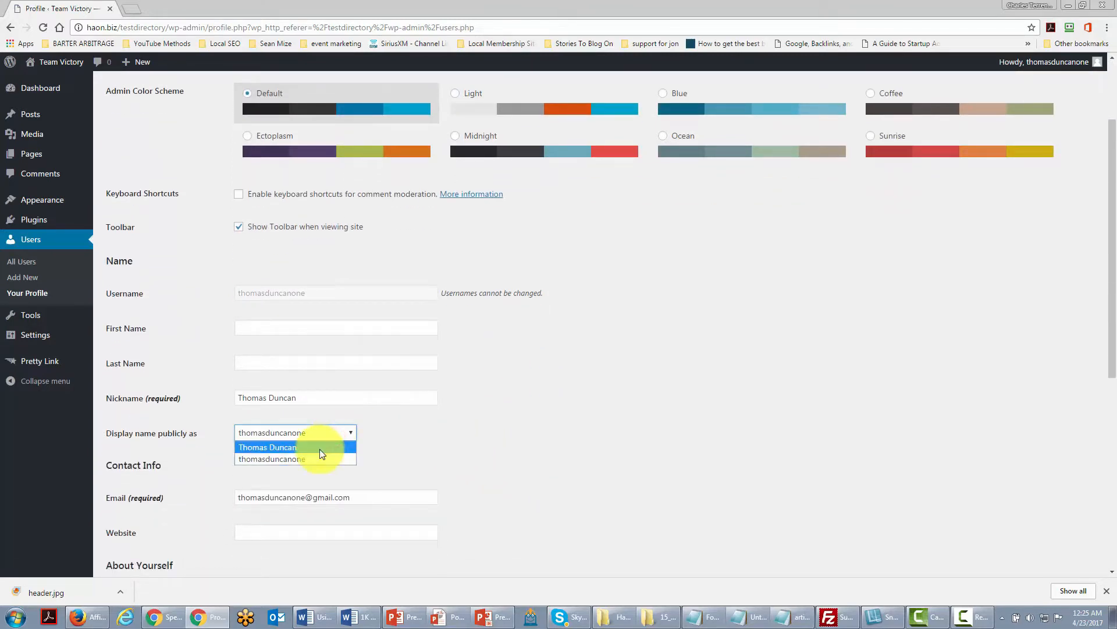
{"action": "left_click", "coordinate": [319, 448]}
{"action": "scroll", "coordinate": [499, 456], "scroll_direction": "down", "scroll_amount": 6}
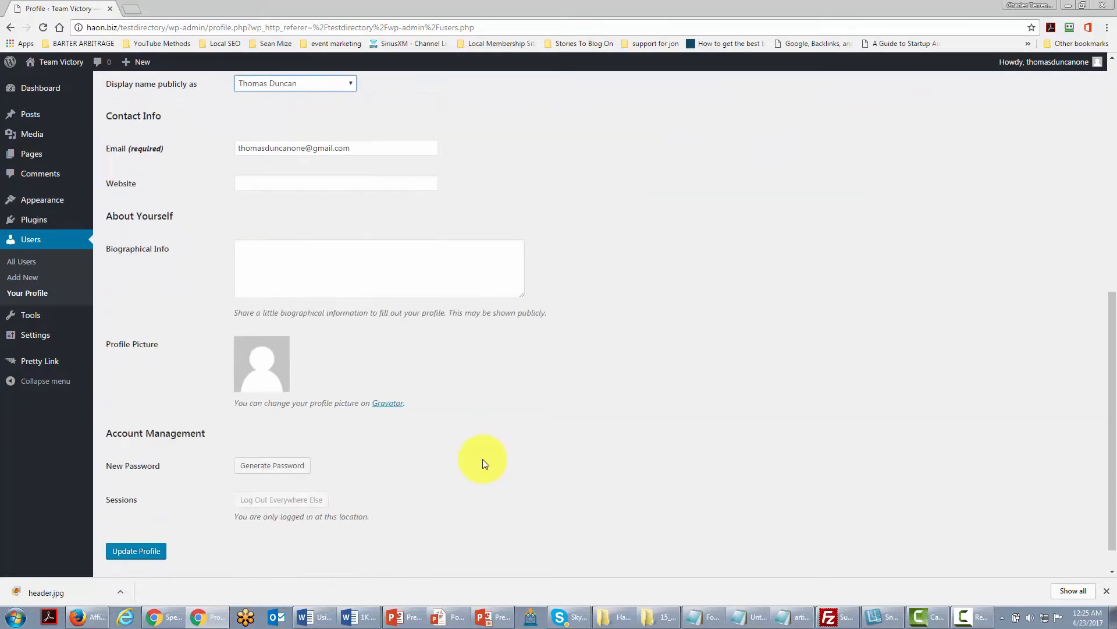
{"action": "left_click", "coordinate": [149, 551]}
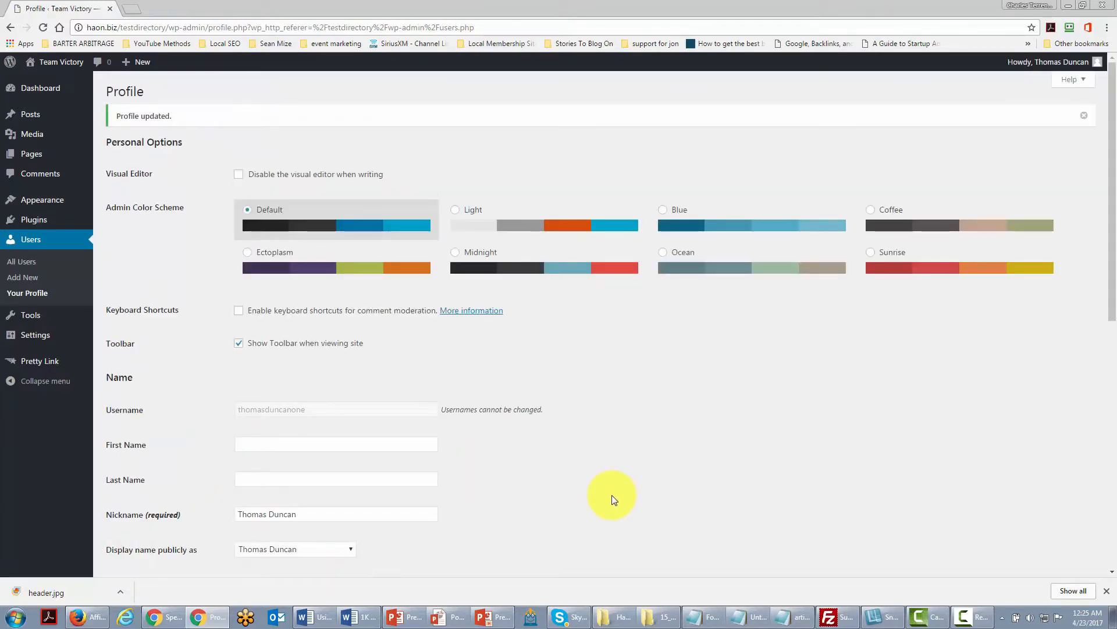
{"action": "scroll", "coordinate": [612, 499], "scroll_direction": "down", "scroll_amount": 1}
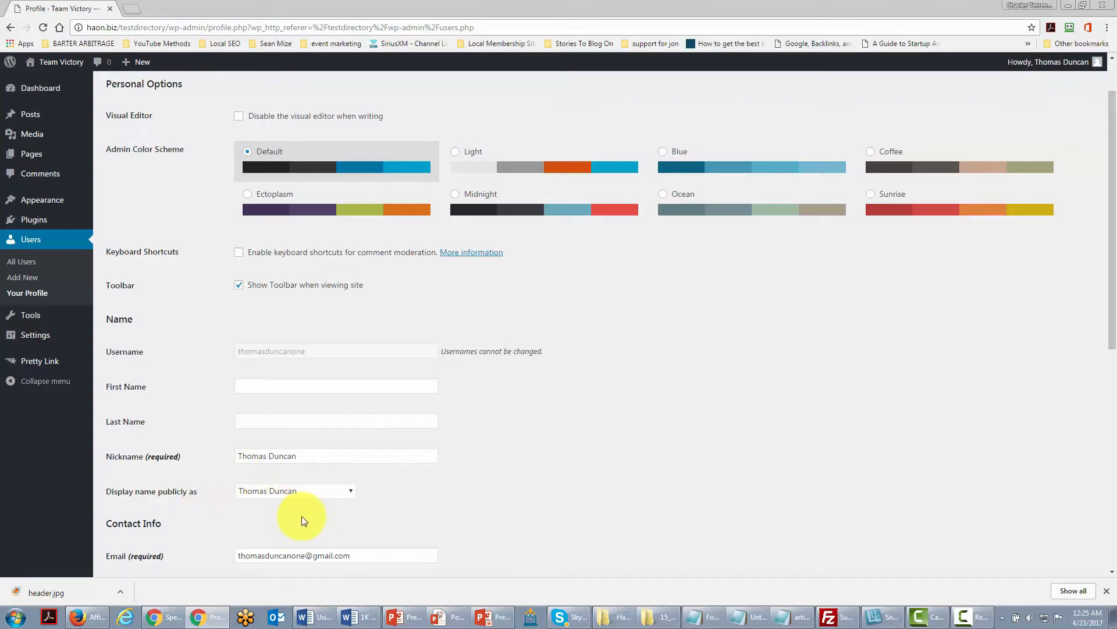
{"action": "scroll", "coordinate": [455, 518], "scroll_direction": "up", "scroll_amount": 1}
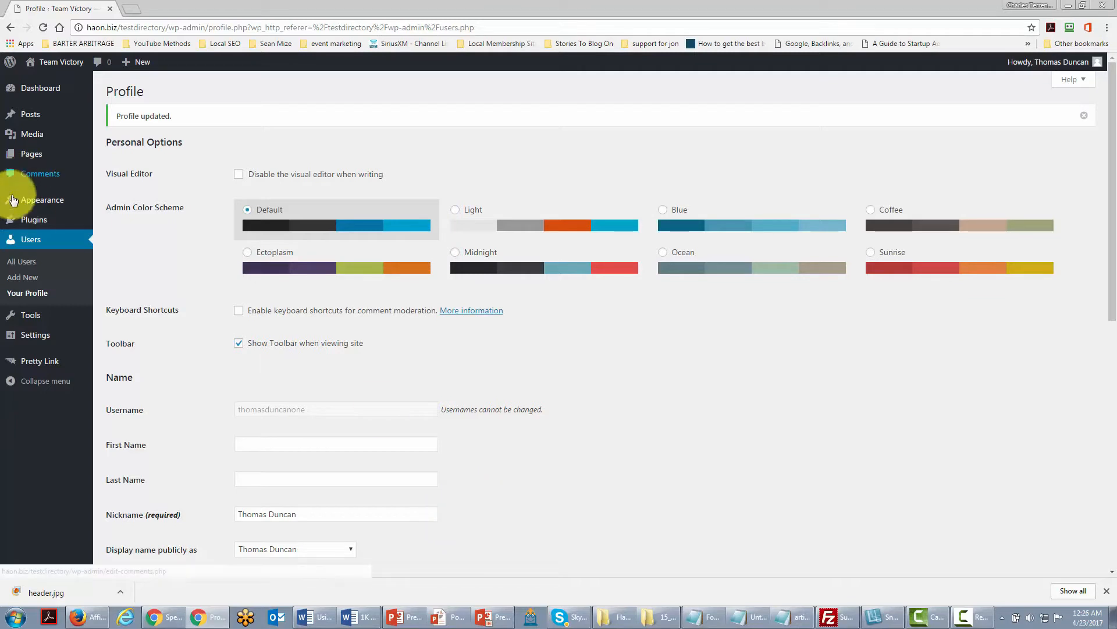
Add a new Subscriber user with the new account's username, e-mail address, first and last name.
{"action": "left_click", "coordinate": [20, 279]}
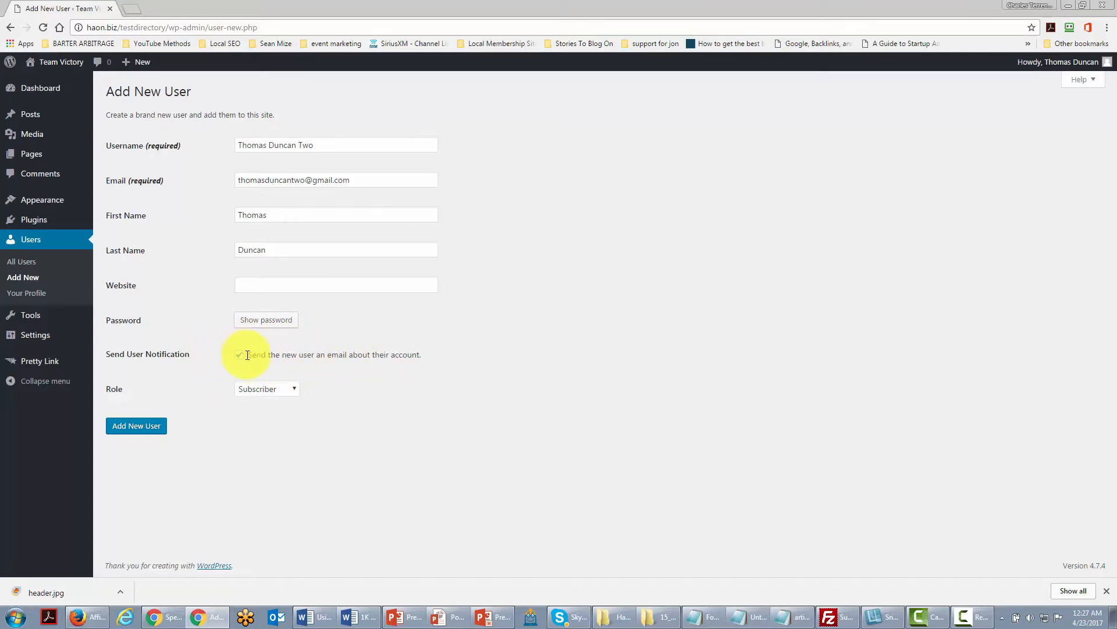
{"action": "left_click", "coordinate": [291, 391]}
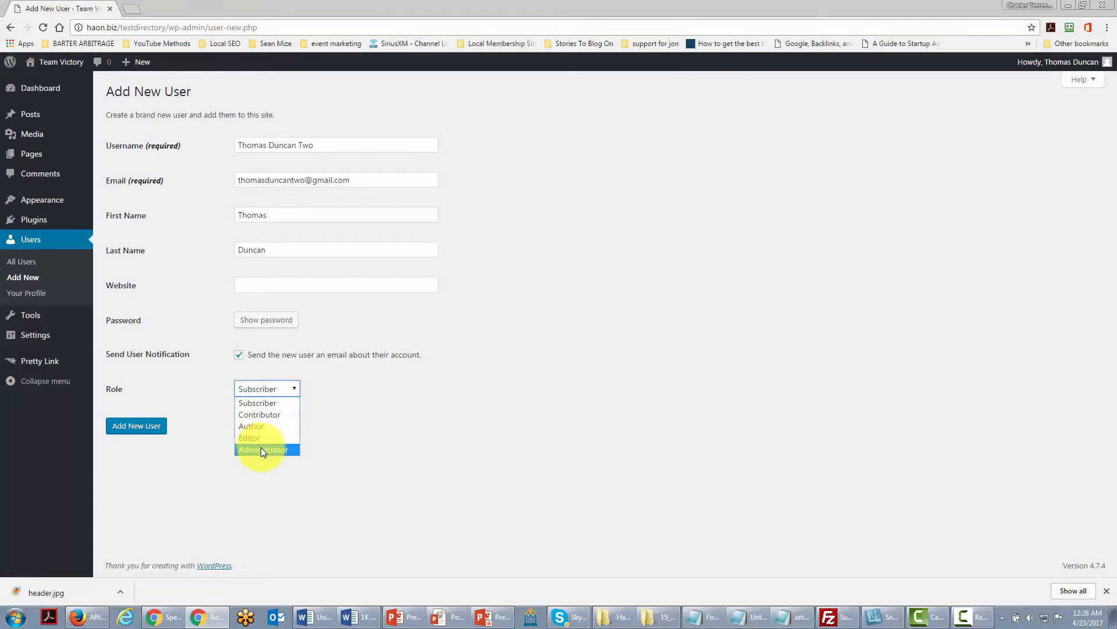
{"action": "left_click", "coordinate": [144, 438]}
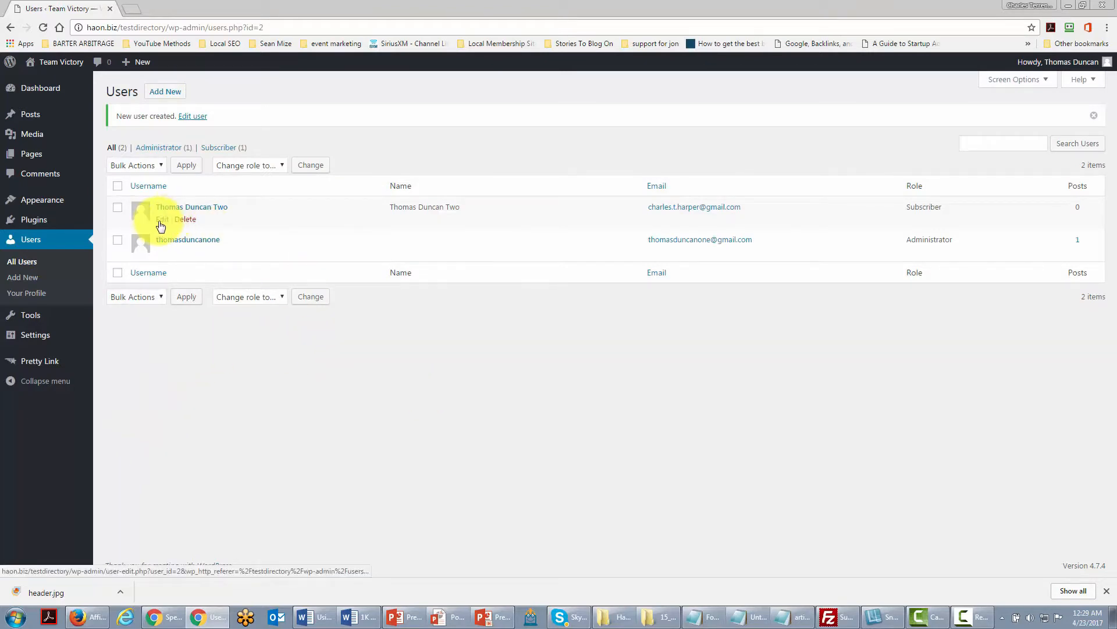
Open the new user's edit page and look through the role options.
{"action": "left_click", "coordinate": [160, 221]}
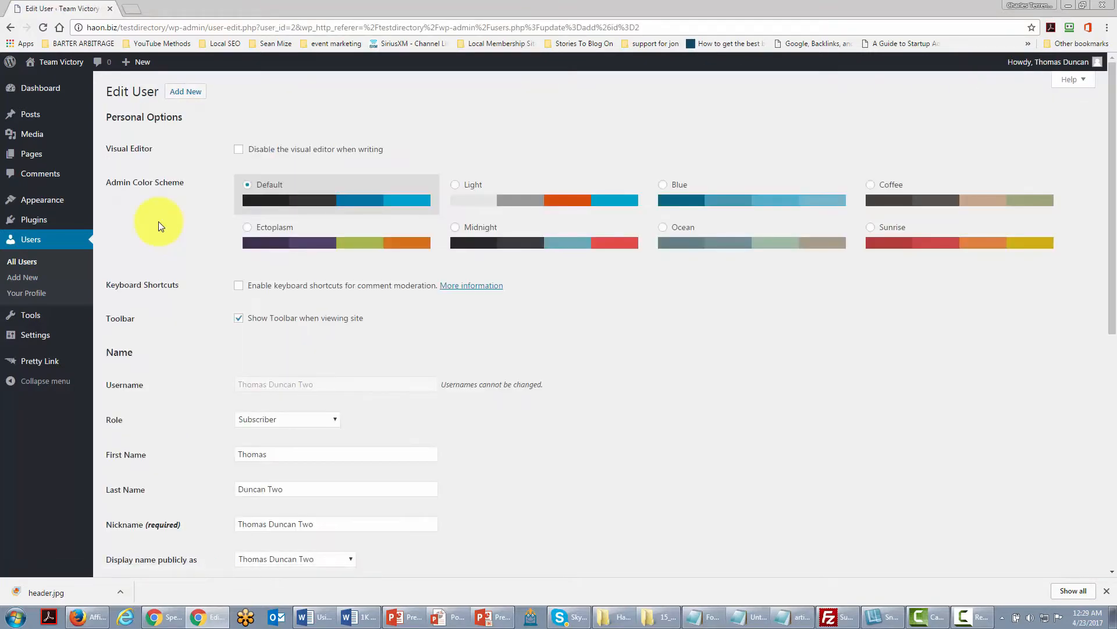
{"action": "left_click", "coordinate": [302, 418]}
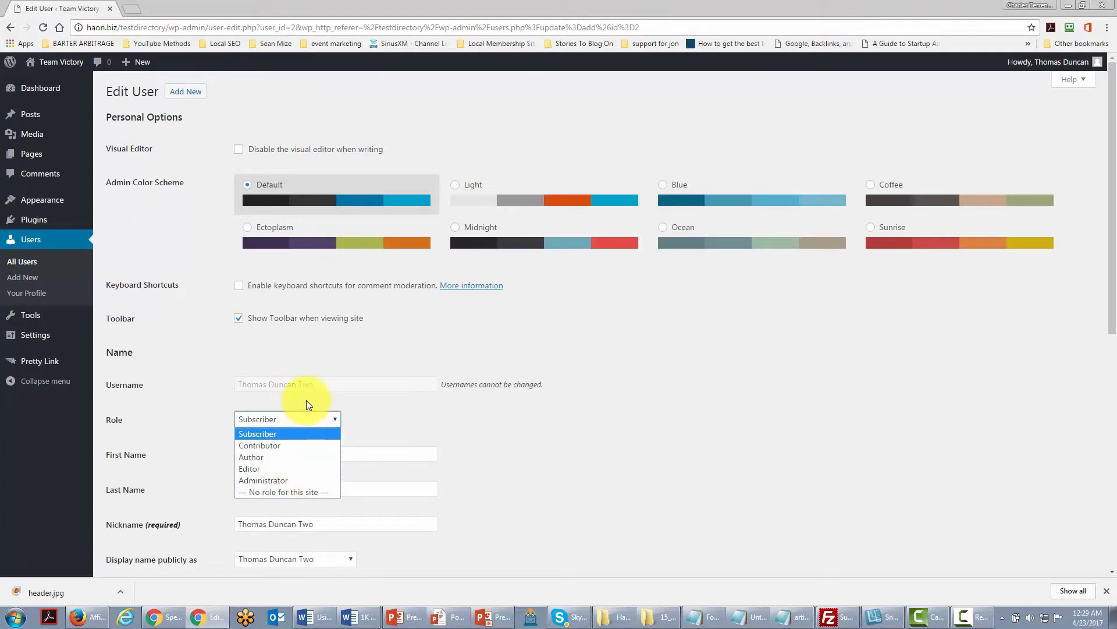
{"action": "left_click", "coordinate": [309, 405]}
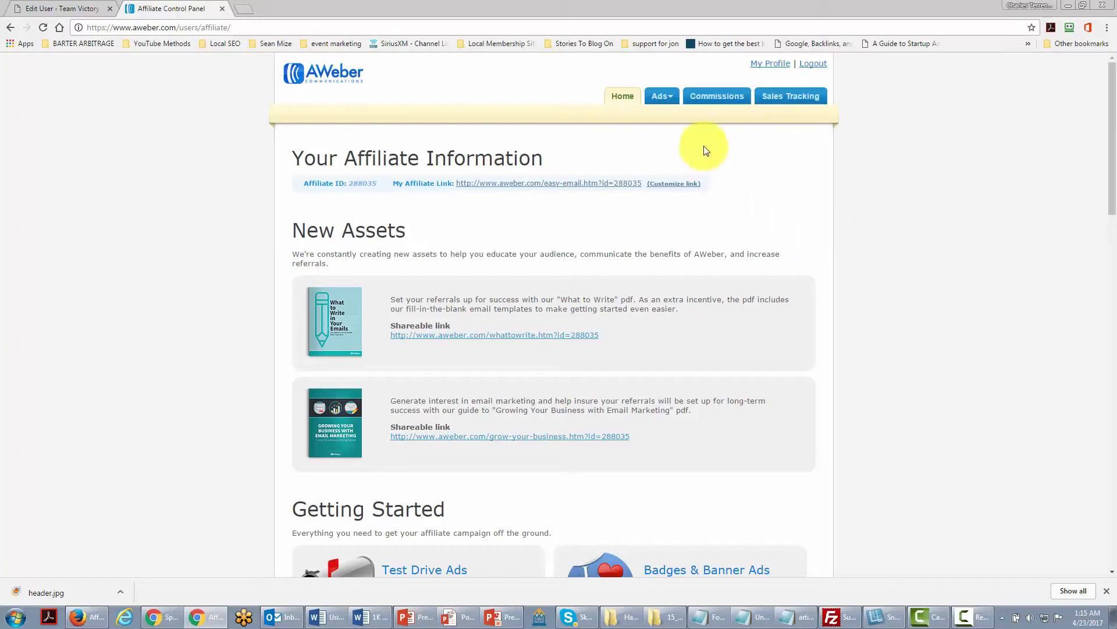
Open the Video Ads page of the AWeber affiliate panel and inspect the first video's embed code.
{"action": "mouse_move", "coordinate": [670, 100]}
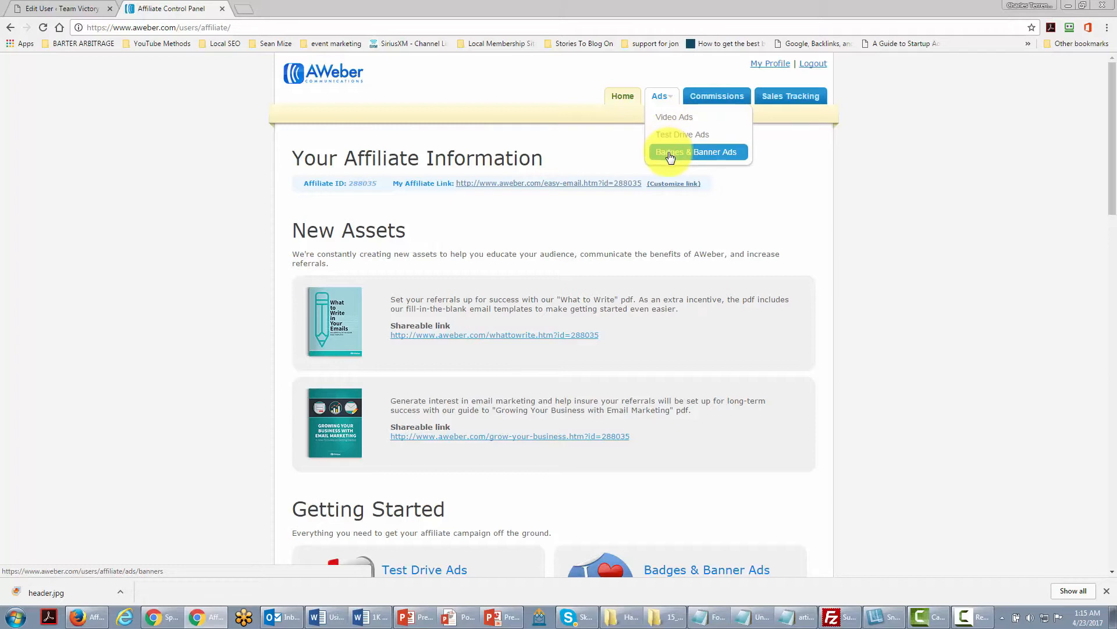
{"action": "left_click", "coordinate": [672, 121]}
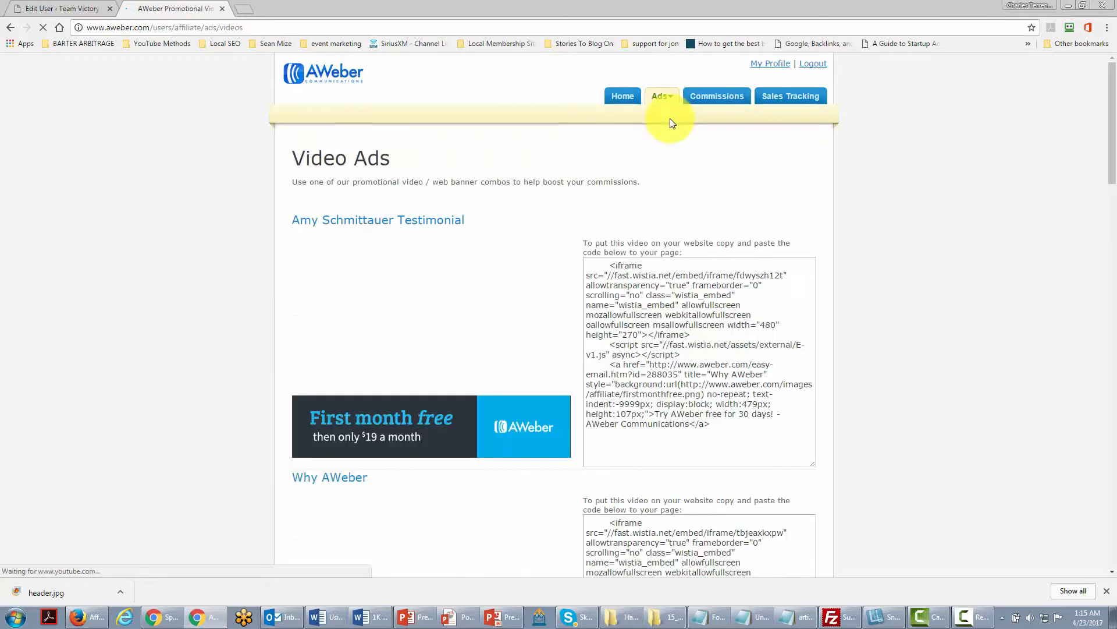
{"action": "left_click", "coordinate": [726, 421]}
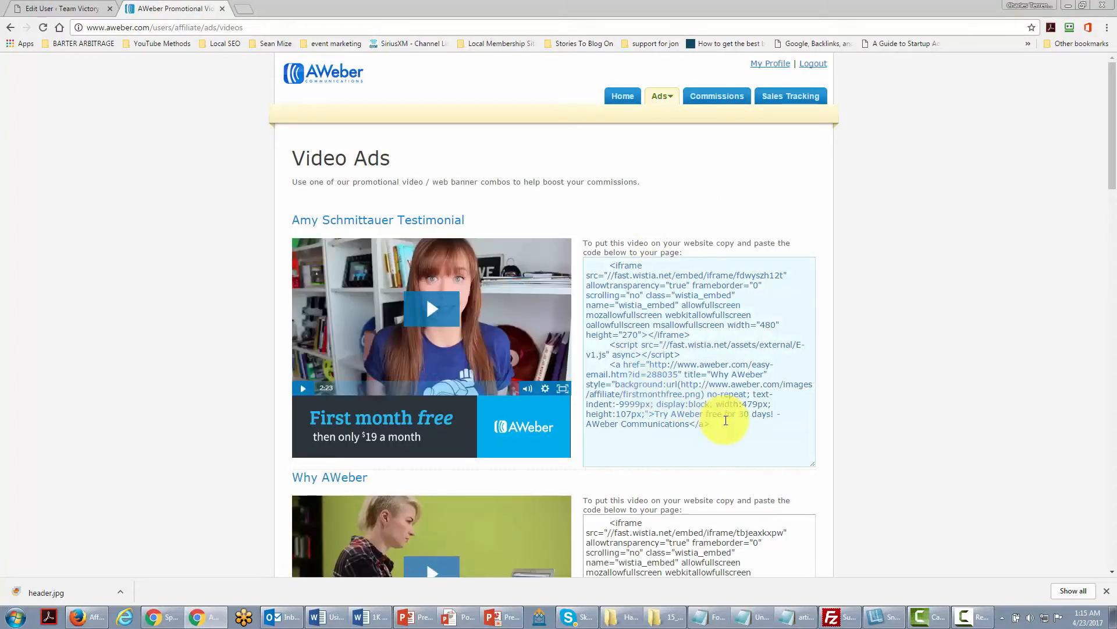
{"action": "scroll", "coordinate": [351, 368], "scroll_direction": "down", "scroll_amount": 6}
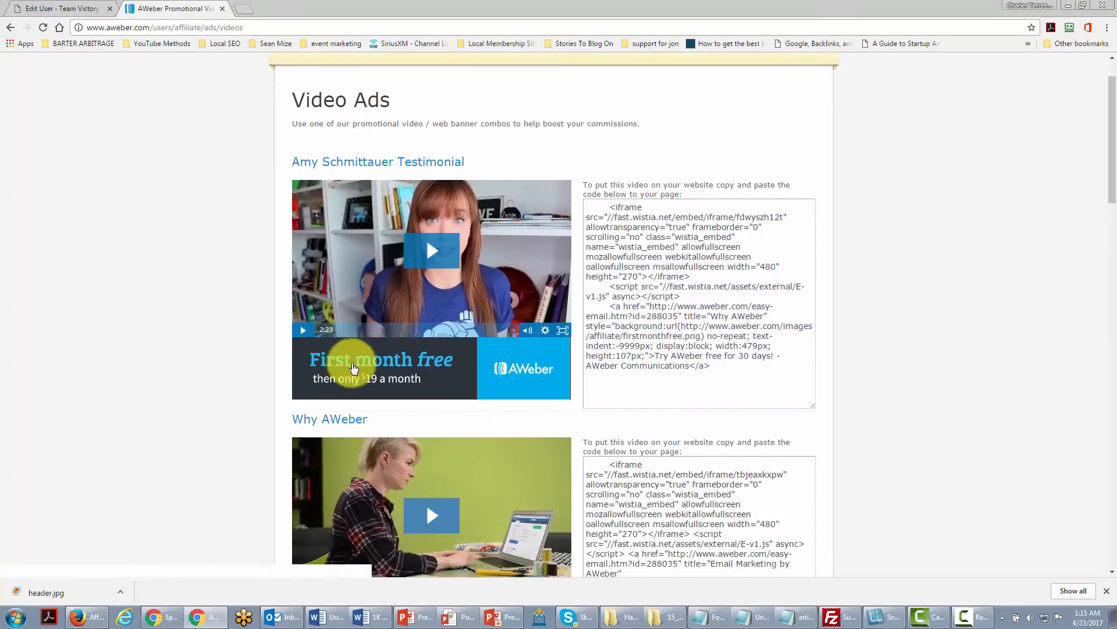
{"action": "scroll", "coordinate": [350, 380], "scroll_direction": "down", "scroll_amount": 3}
{"action": "scroll", "coordinate": [349, 379], "scroll_direction": "up", "scroll_amount": 7}
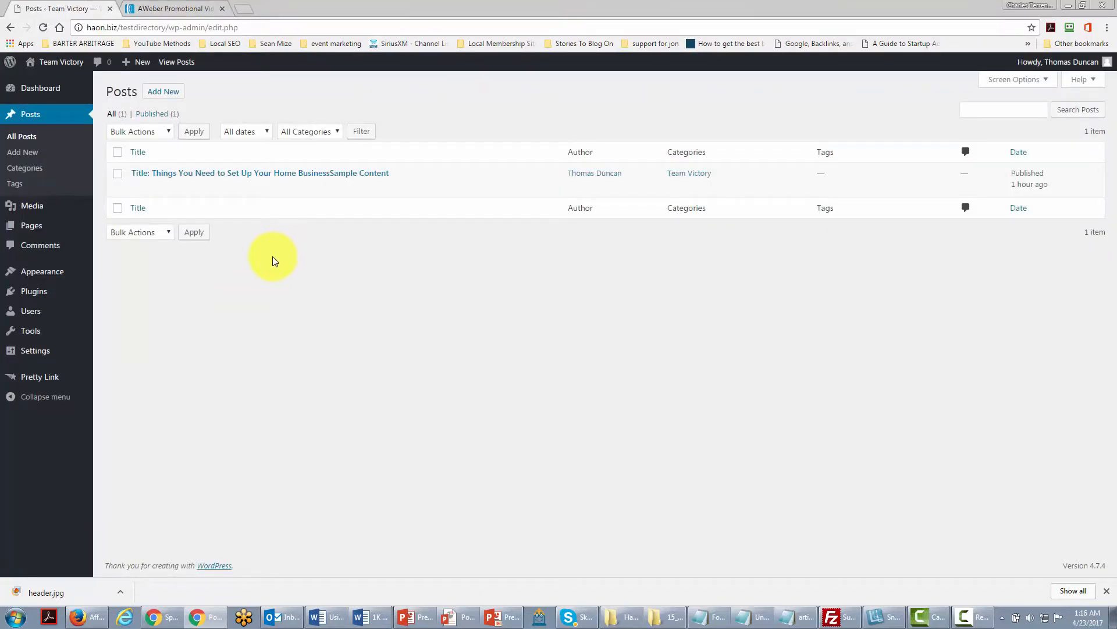
Start a new post in the Text editor titled Get An Autoresponder.
{"action": "left_click", "coordinate": [164, 92]}
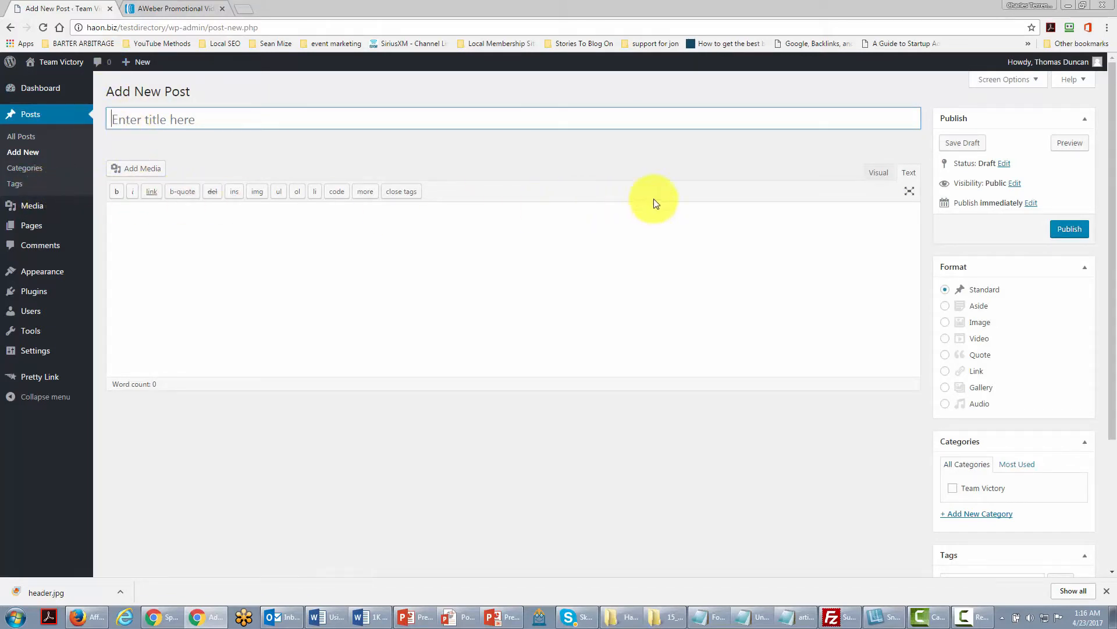
{"action": "left_click", "coordinate": [906, 174]}
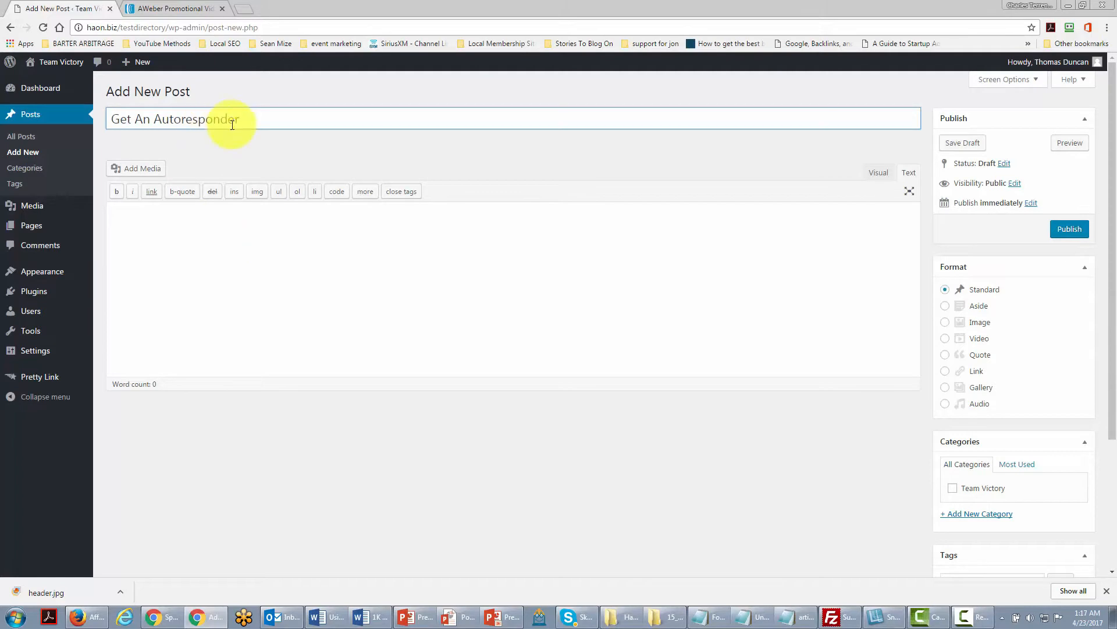
Switch to the AWeber tab and copy the Amy Schmittauer Testimonial video's embed code.
{"action": "left_click", "coordinate": [194, 8]}
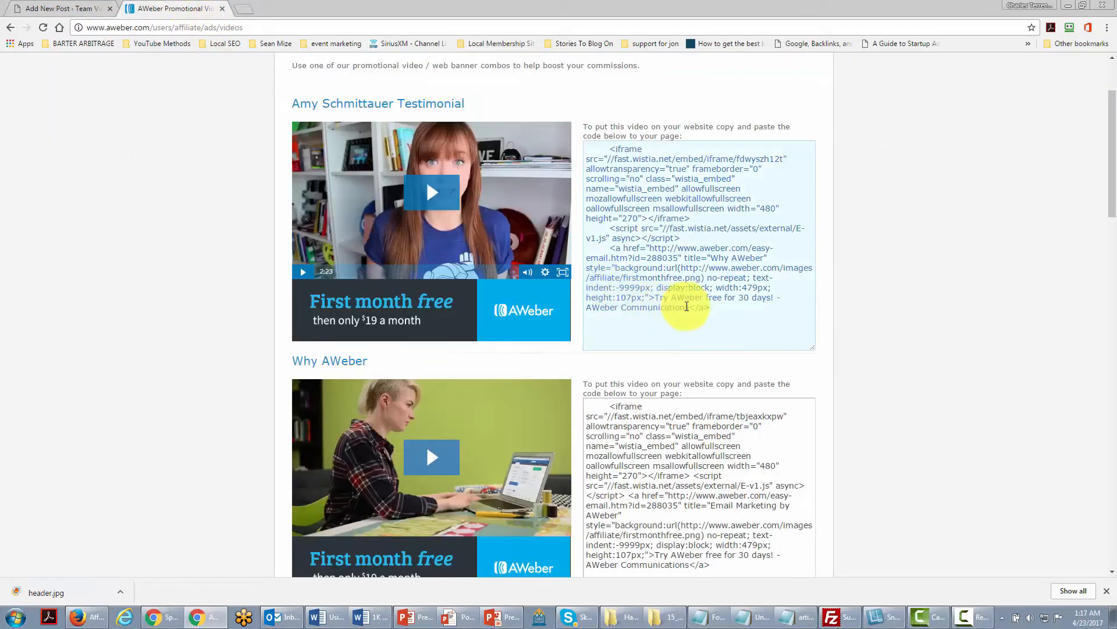
{"action": "left_click_drag", "start_coordinate": [716, 308], "coordinate": [601, 153]}
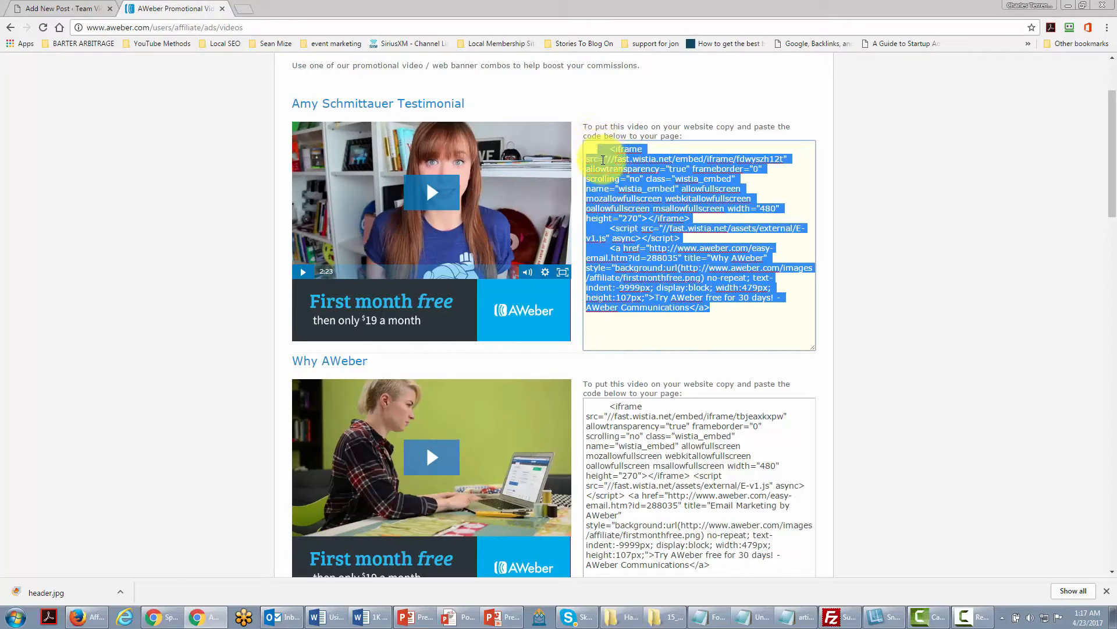
{"action": "right_click", "coordinate": [604, 160]}
{"action": "left_click", "coordinate": [623, 179]}
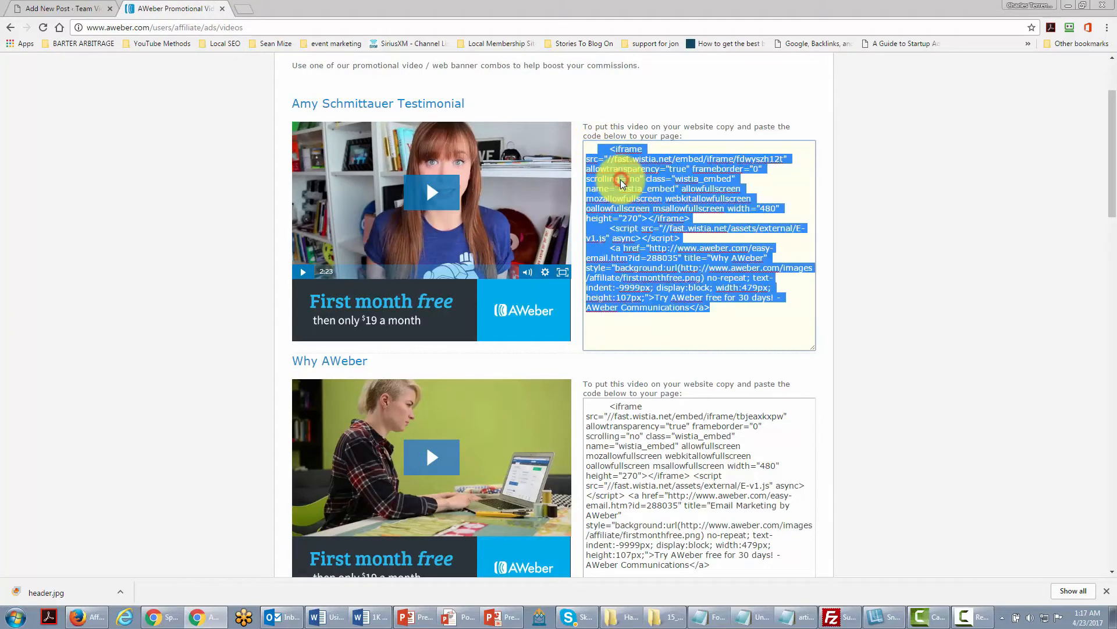
Paste the copied AWeber embed code into the body of the Get An Autoresponder post.
{"action": "left_click", "coordinate": [55, 9]}
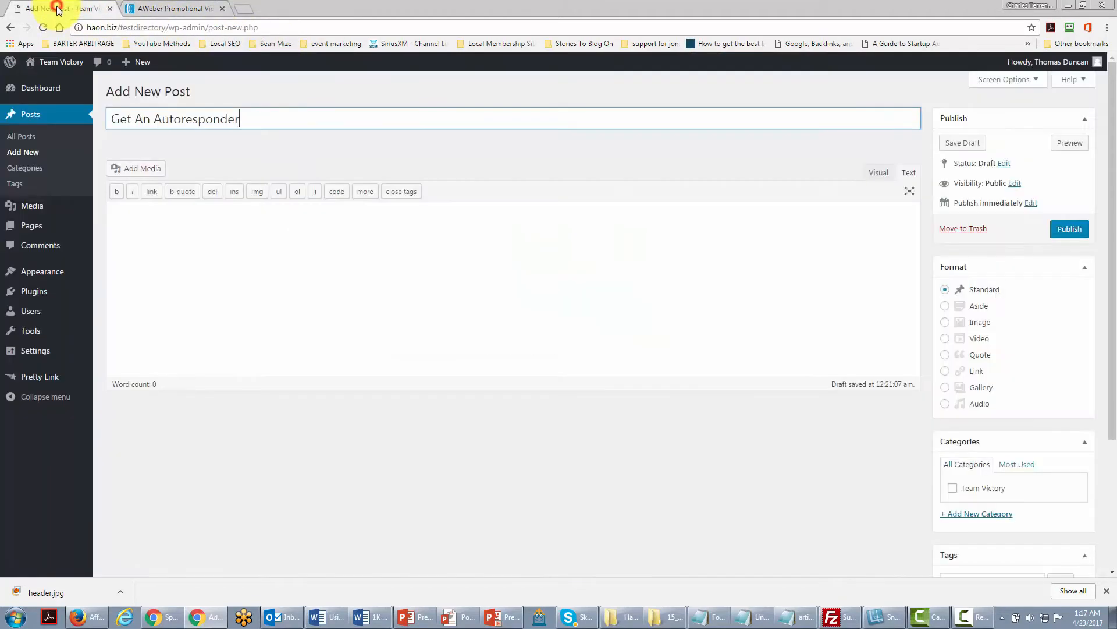
{"action": "left_click", "coordinate": [146, 220]}
{"action": "right_click", "coordinate": [147, 220]}
{"action": "left_click", "coordinate": [187, 290]}
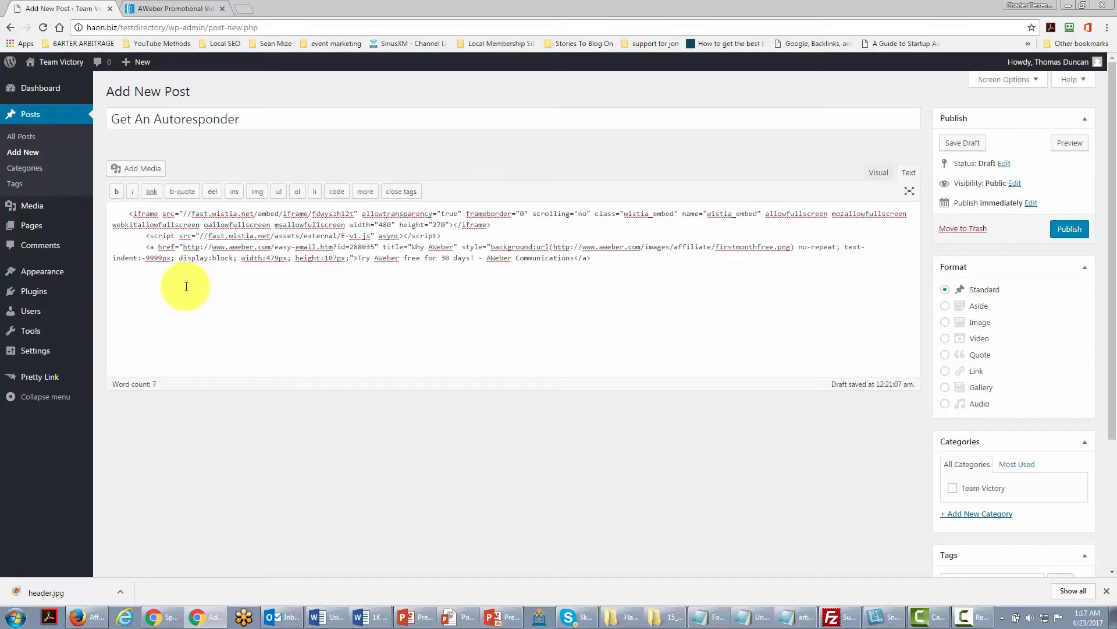
Wrap the pasted embed code in <center> and </center> tags.
{"action": "left_click", "coordinate": [128, 211]}
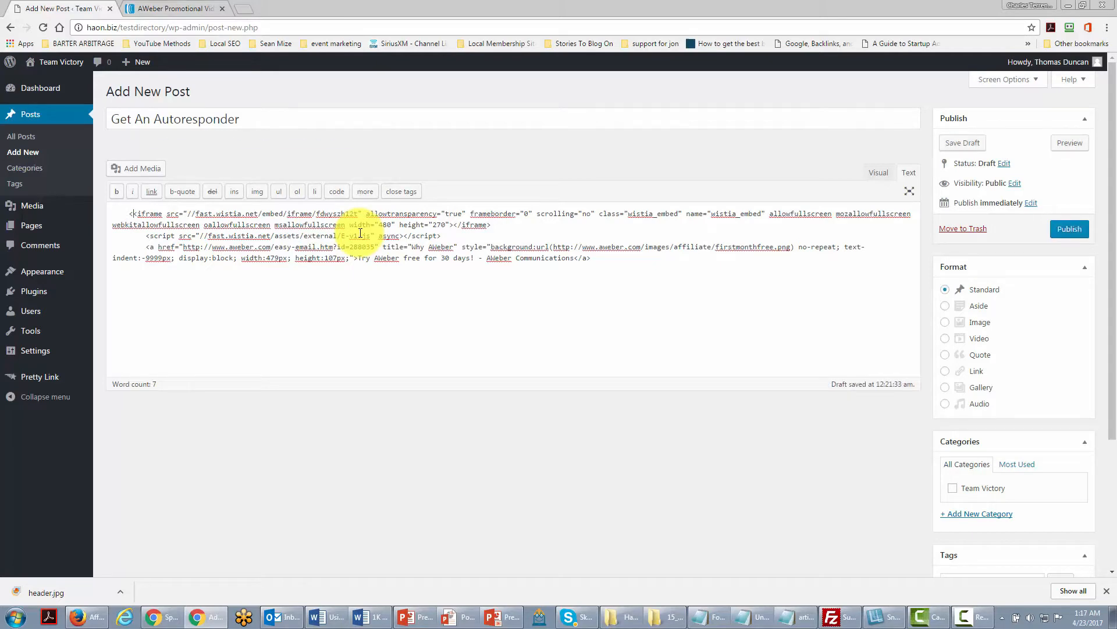
{"action": "type", "text": "cent"}
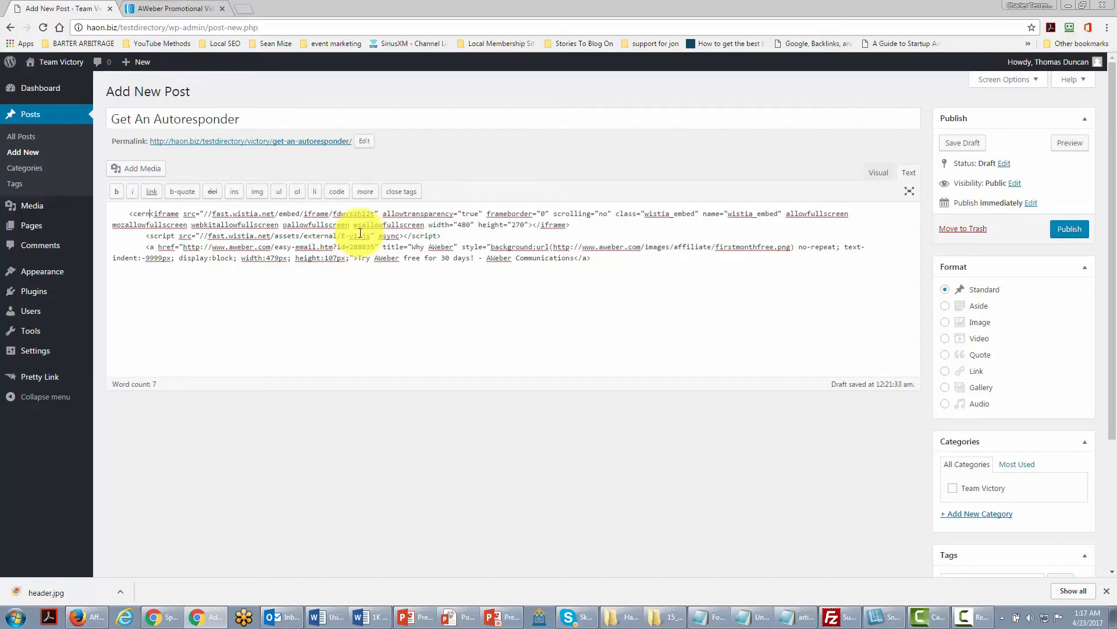
{"action": "type", "text": "er<"}
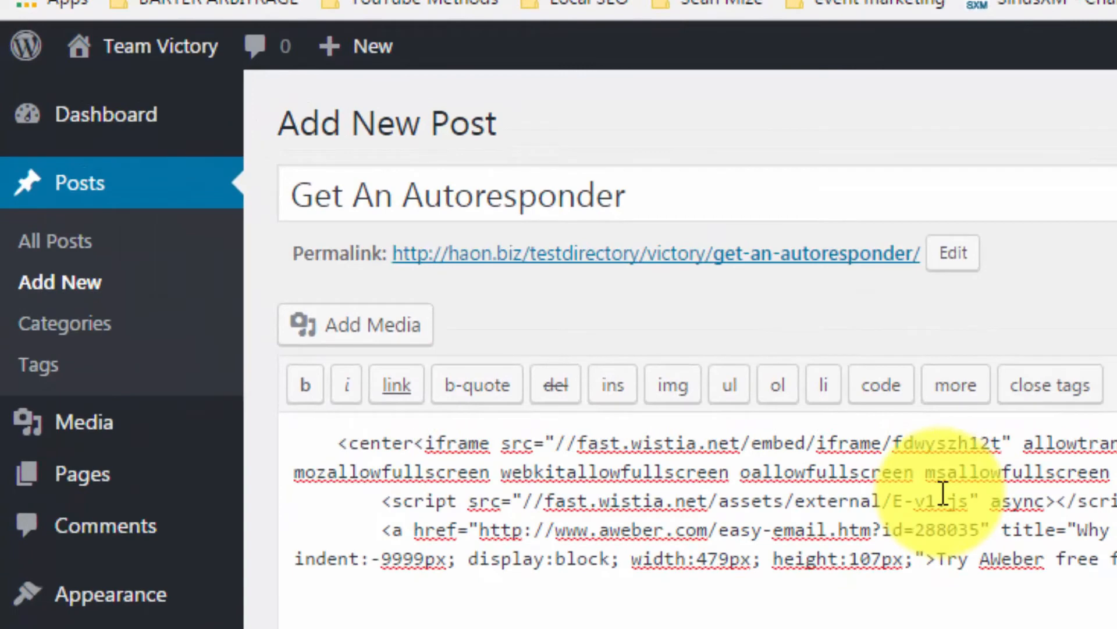
{"action": "type", "text": ">"}
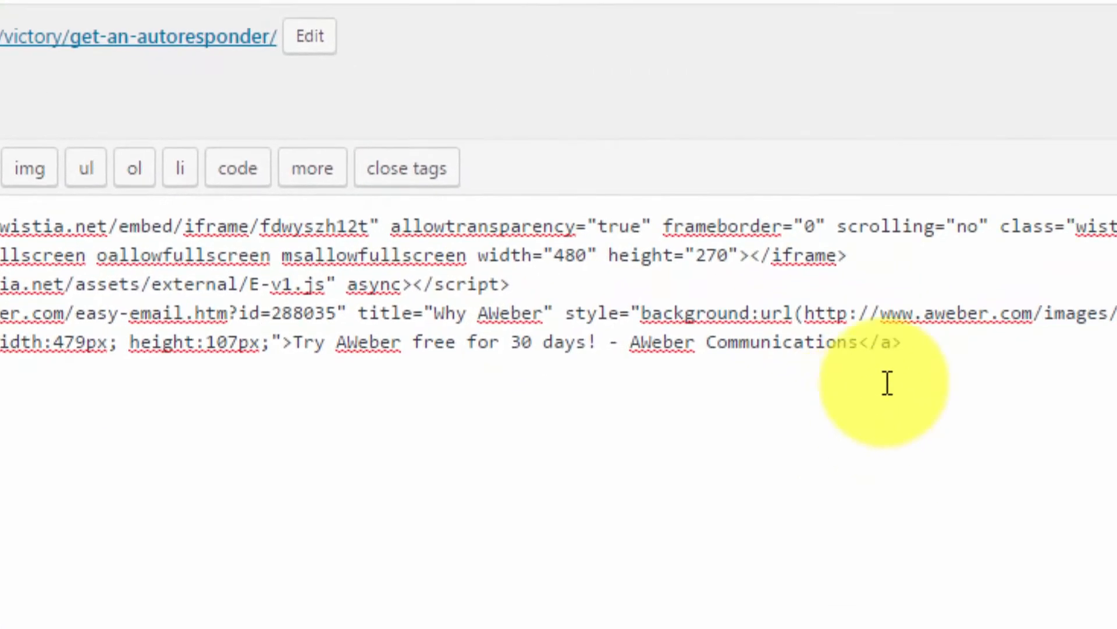
{"action": "left_click", "coordinate": [899, 322]}
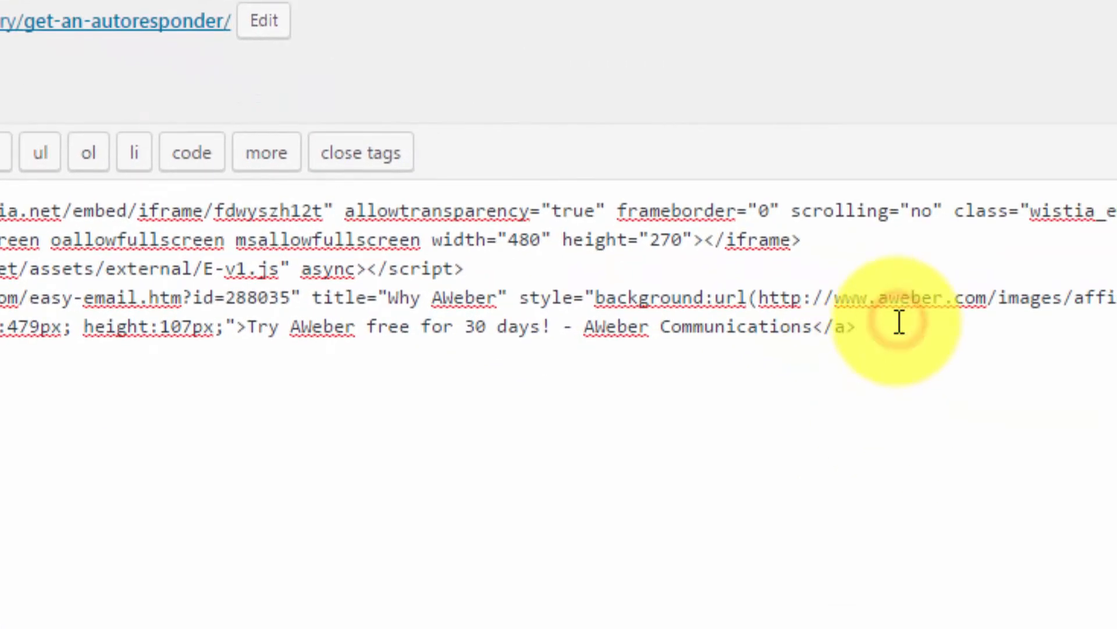
{"action": "type", "text": "<"}
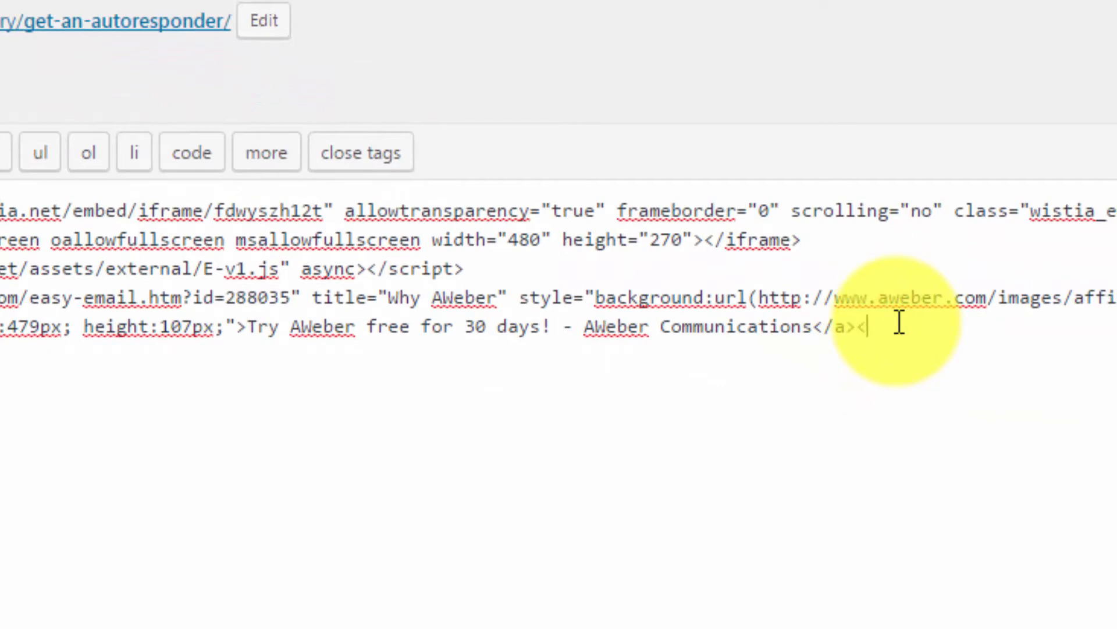
{"action": "type", "text": "/center>"}
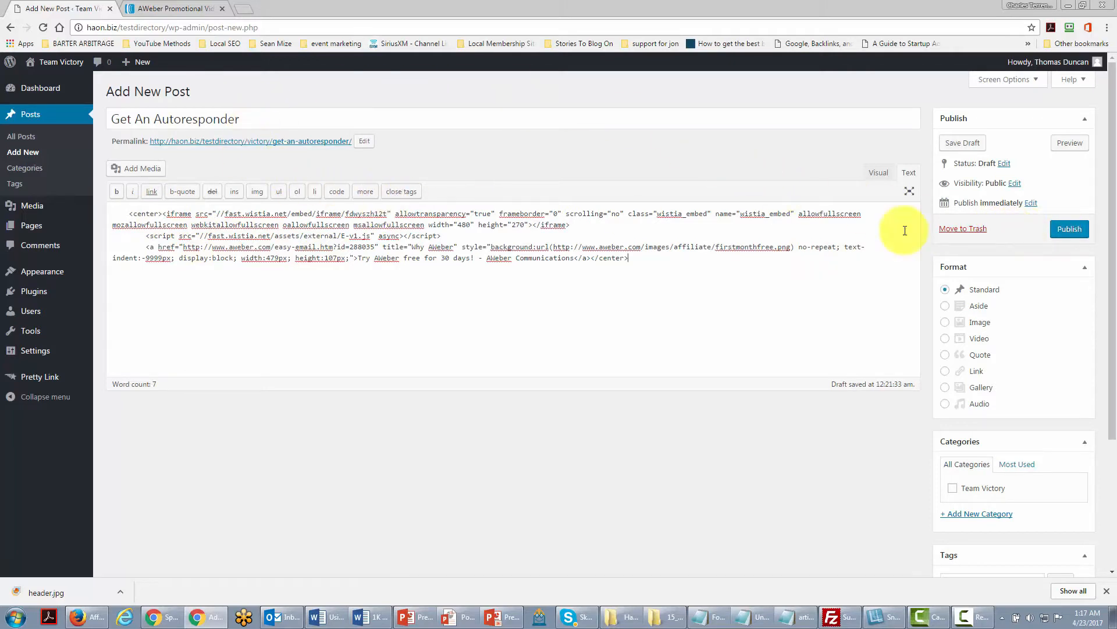
Publish the post and open the published post in a new tab.
{"action": "left_click", "coordinate": [1064, 231]}
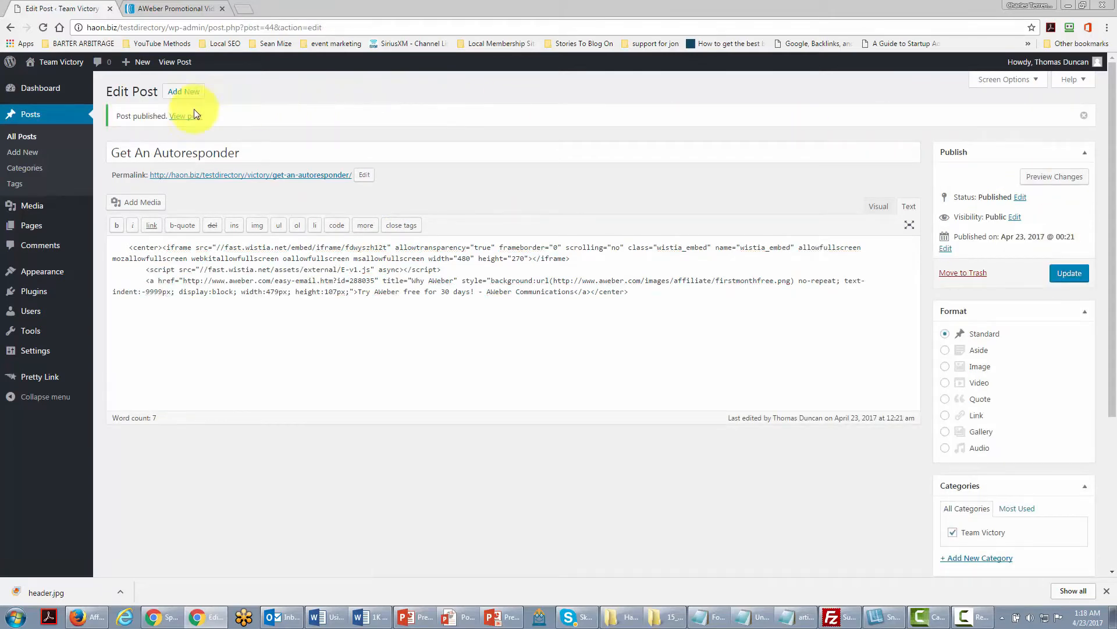
{"action": "right_click", "coordinate": [191, 120]}
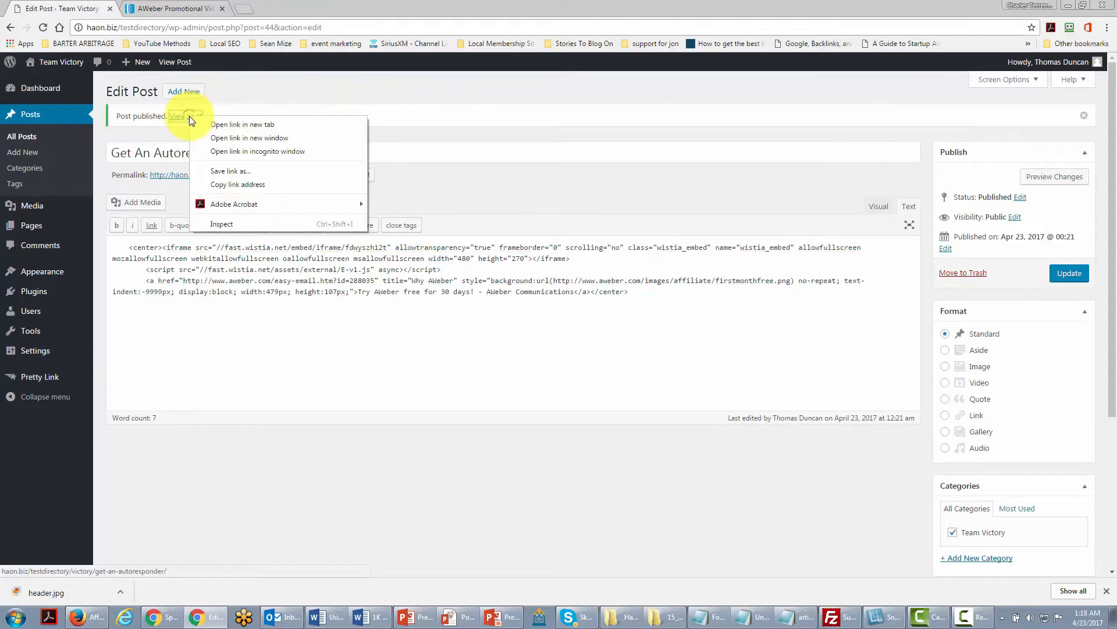
{"action": "left_click", "coordinate": [220, 125]}
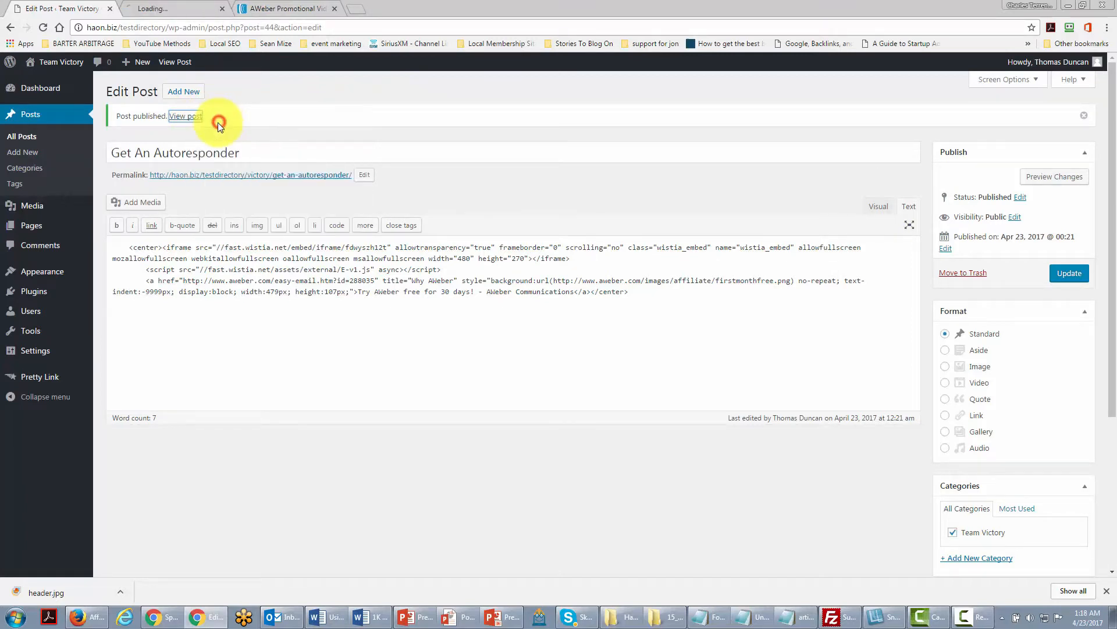
Switch to the published post and play, then pause, the embedded video.
{"action": "key", "text": "ctrl+Tab"}
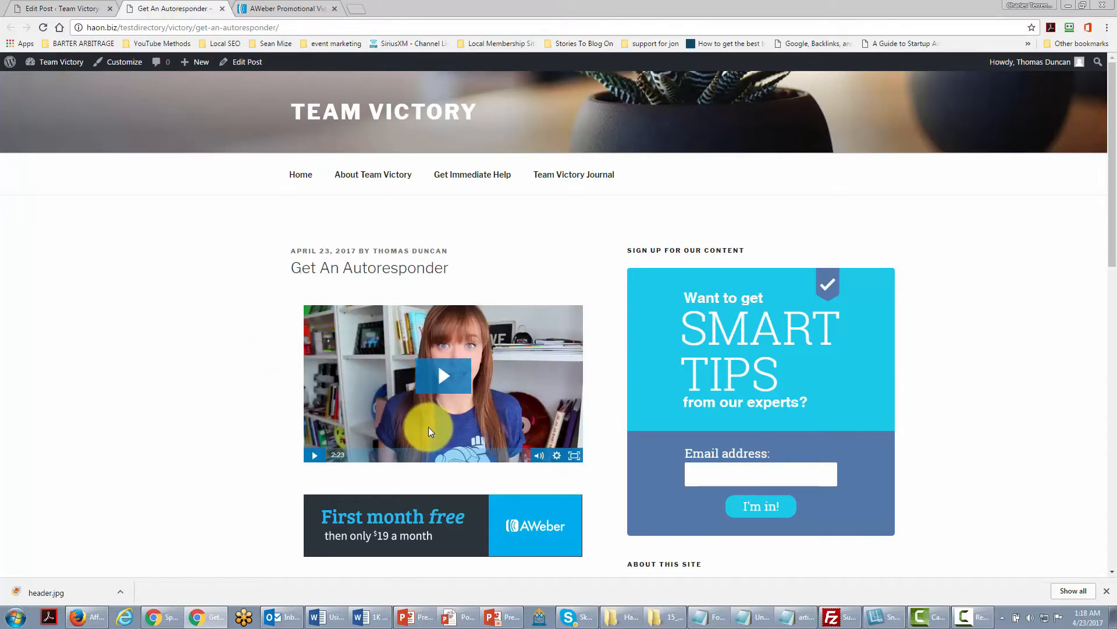
{"action": "left_click", "coordinate": [446, 378]}
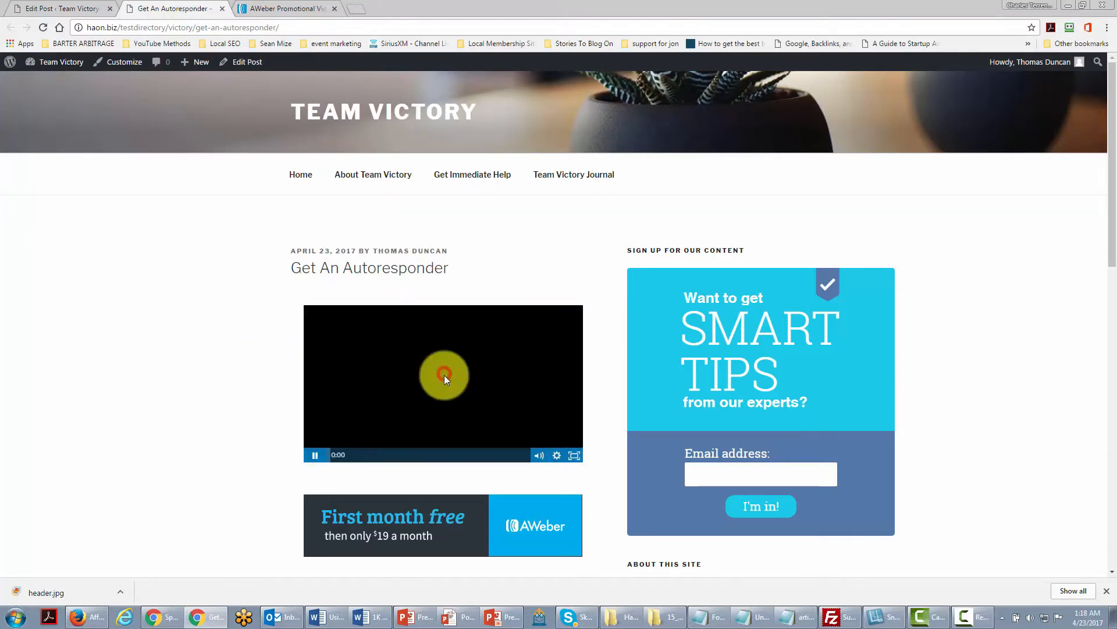
{"action": "left_click", "coordinate": [317, 459]}
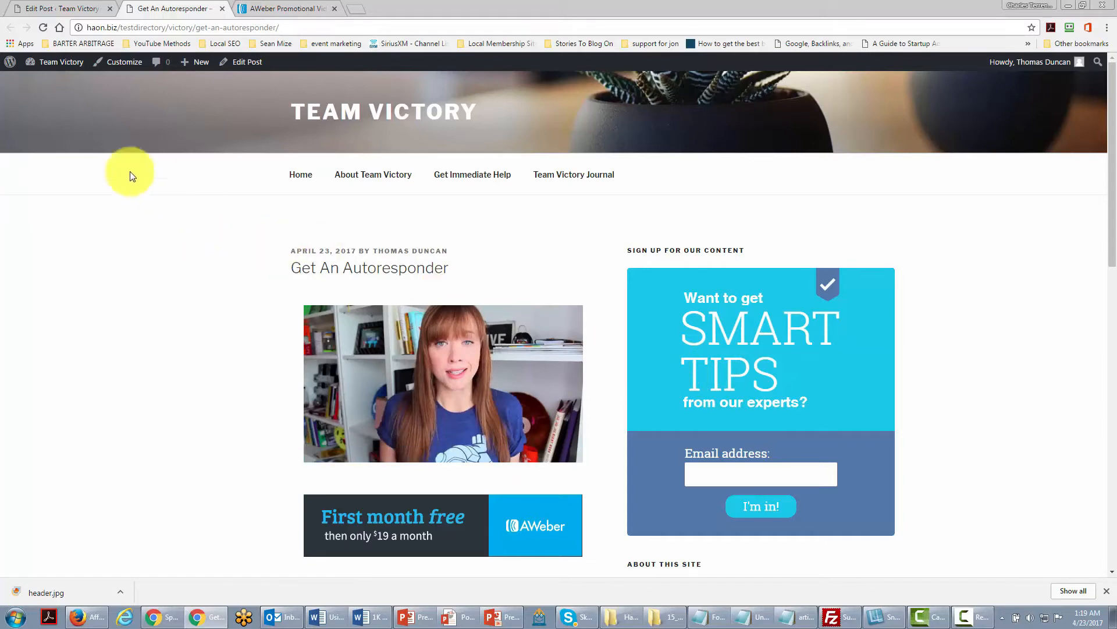
Open the Widgets page and add a Text widget to the Sidebar.
{"action": "mouse_move", "coordinate": [60, 66]}
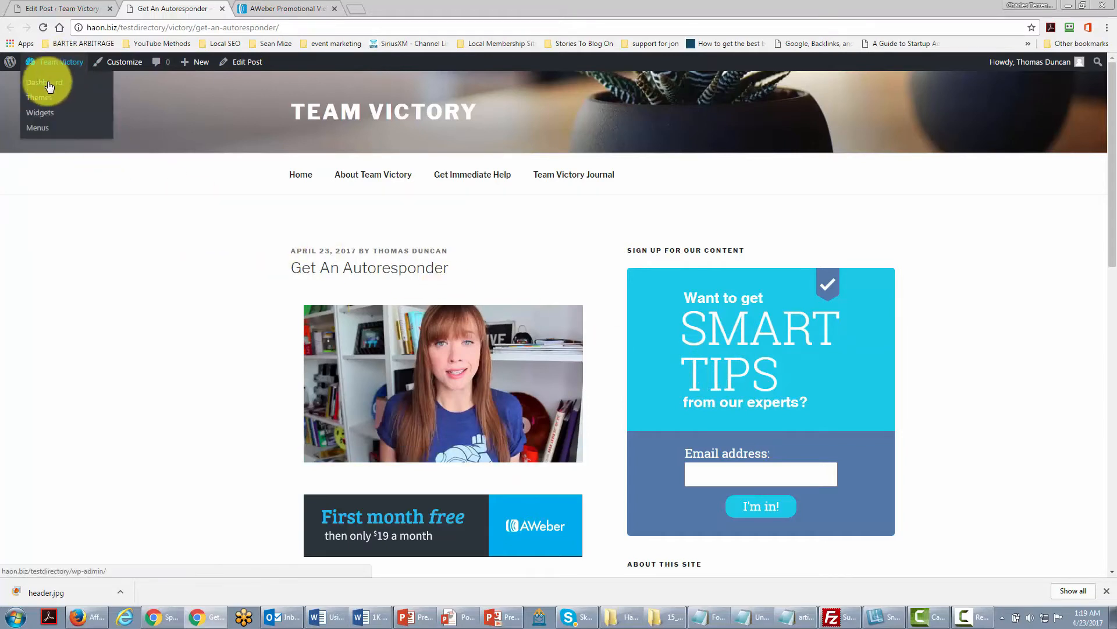
{"action": "left_click", "coordinate": [41, 113]}
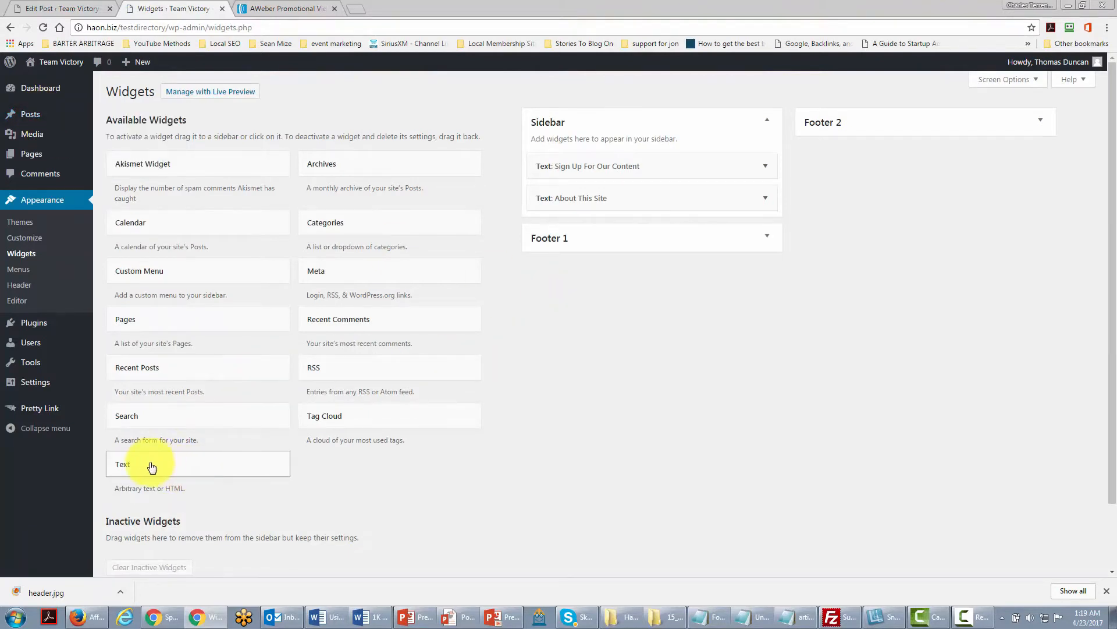
{"action": "key", "text": "alt+Left"}
{"action": "key", "text": "alt+Right"}
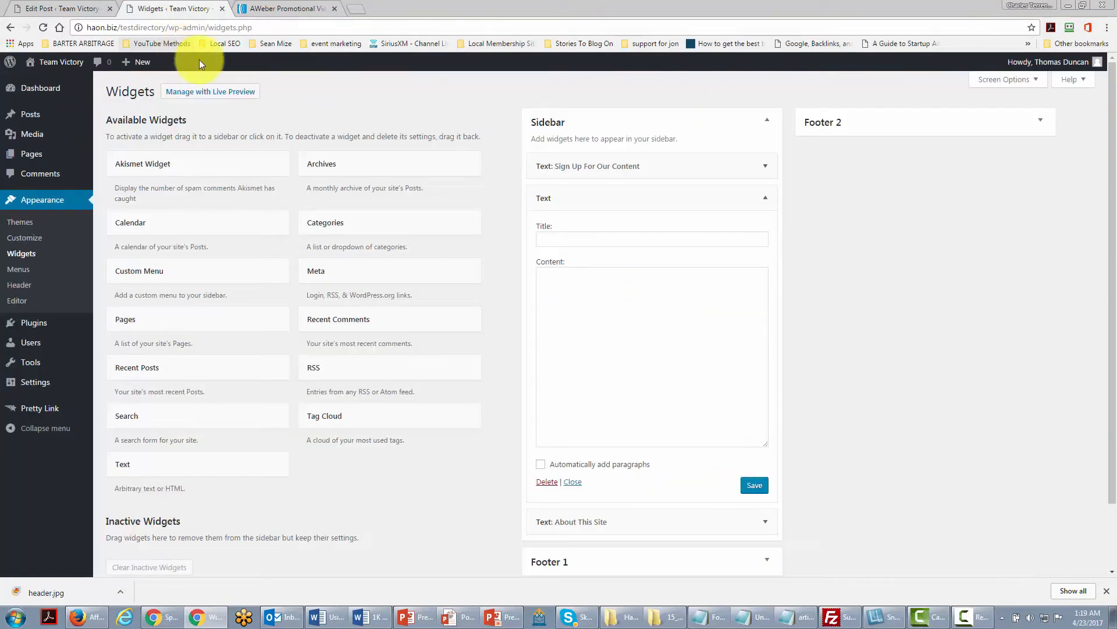
Paste the AWeber embed code into the new Text widget's content, save it and close the widget.
{"action": "left_click", "coordinate": [549, 280]}
{"action": "right_click", "coordinate": [550, 283]}
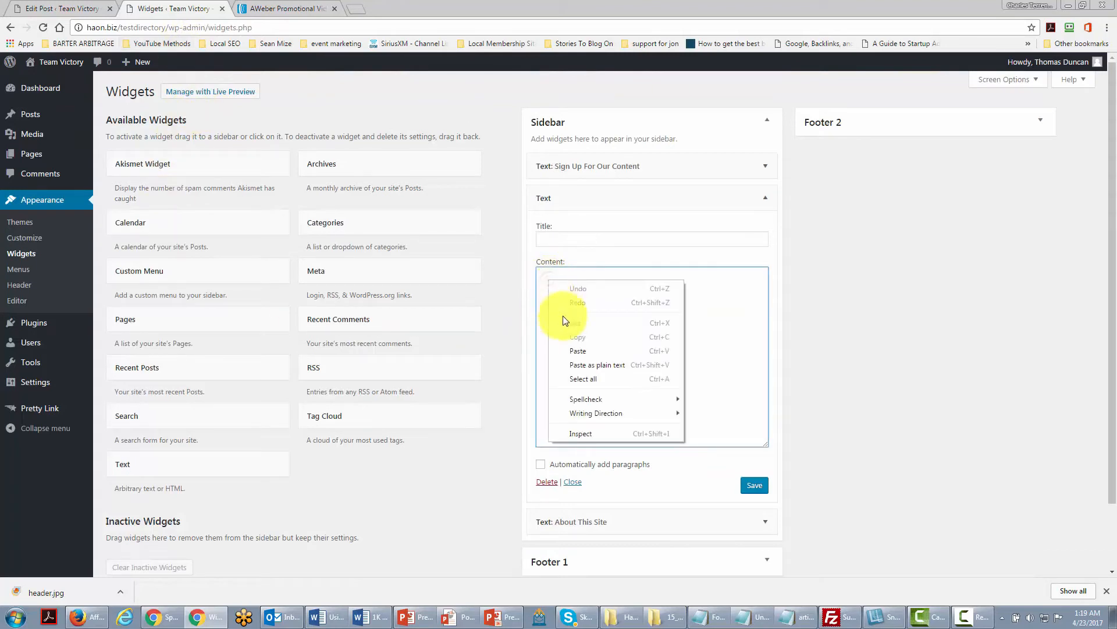
{"action": "left_click", "coordinate": [578, 348]}
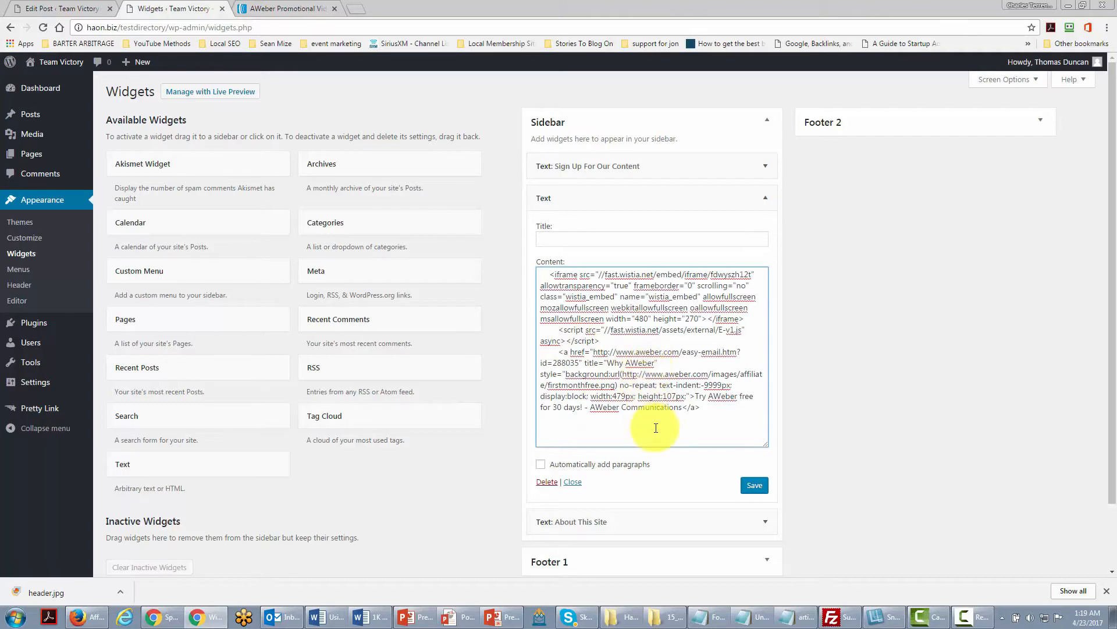
{"action": "left_click", "coordinate": [748, 485]}
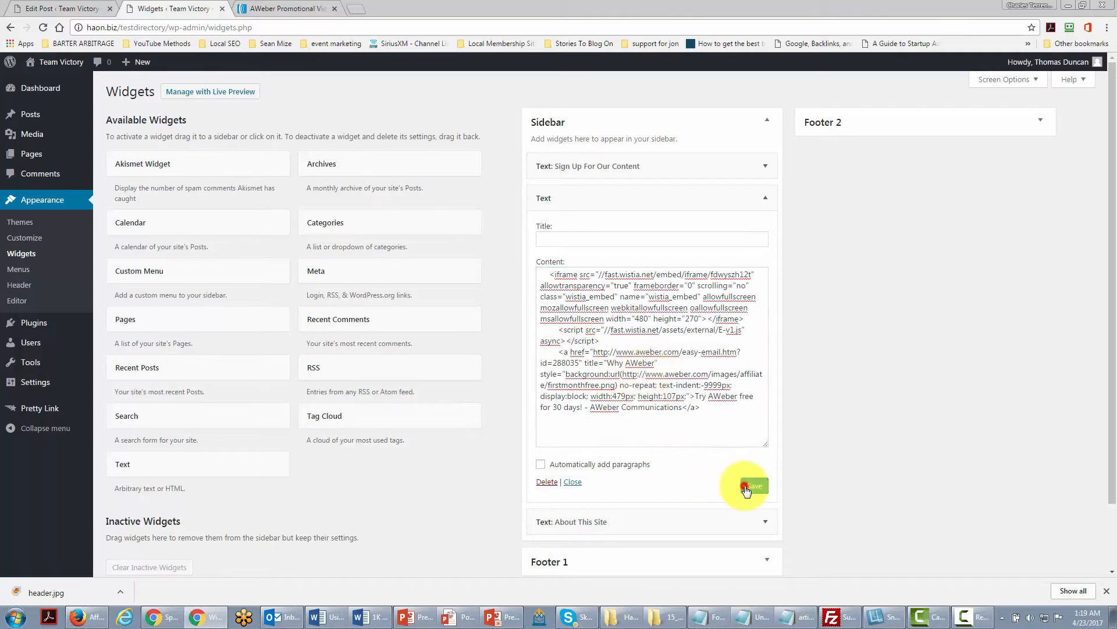
{"action": "left_click", "coordinate": [572, 482]}
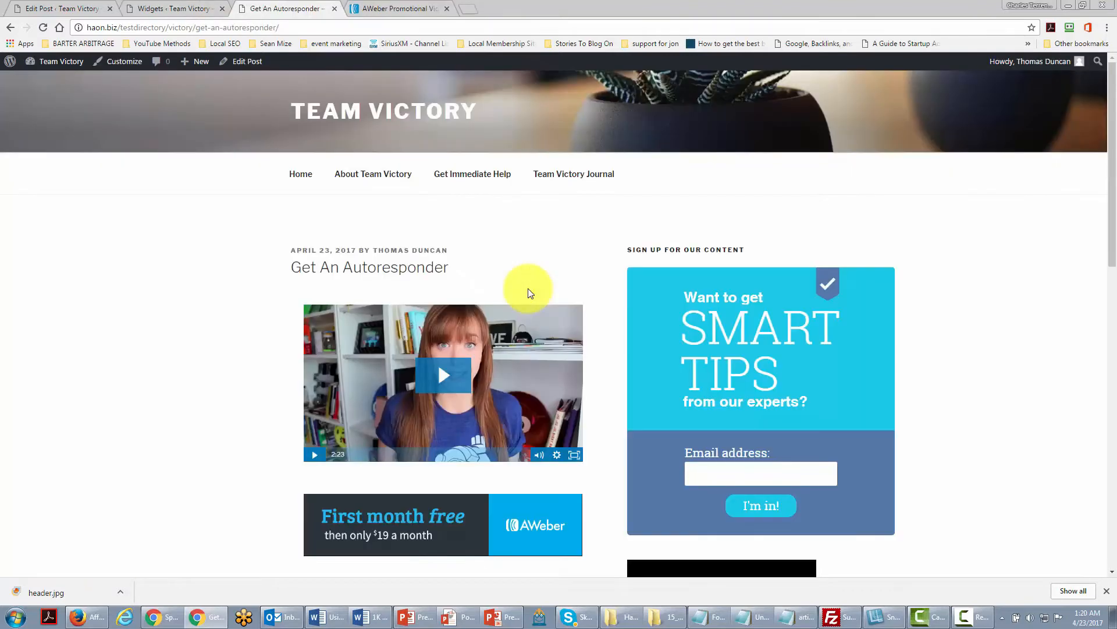
Scroll through the post page to review the video in the post and in the sidebar.
{"action": "scroll", "coordinate": [578, 274], "scroll_direction": "down", "scroll_amount": 6}
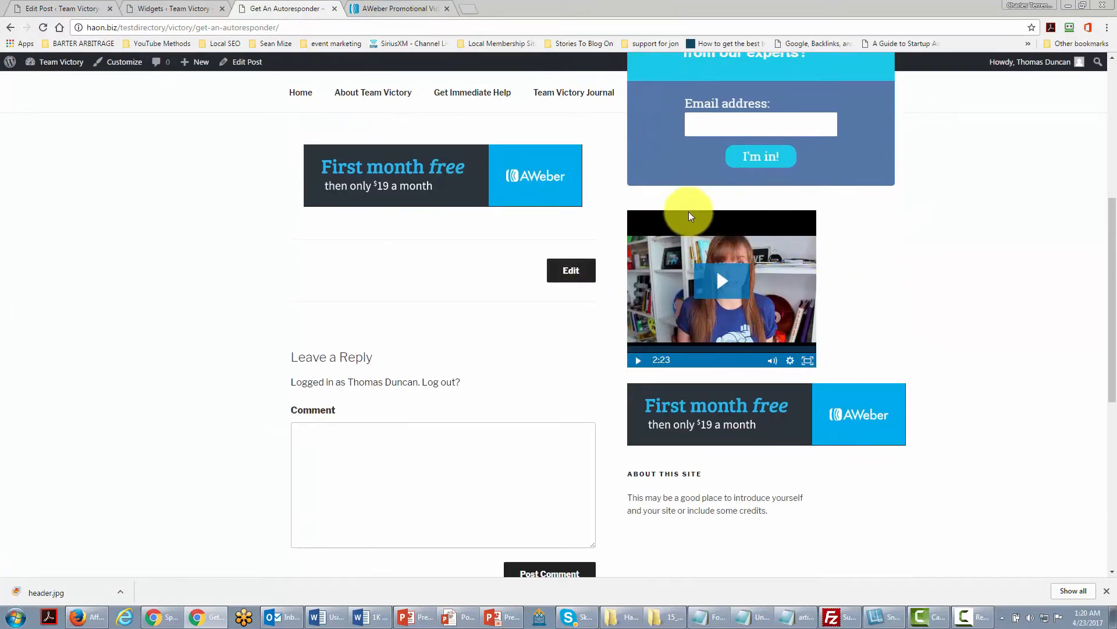
{"action": "scroll", "coordinate": [671, 382], "scroll_direction": "up", "scroll_amount": 3}
{"action": "scroll", "coordinate": [662, 372], "scroll_direction": "down", "scroll_amount": 1}
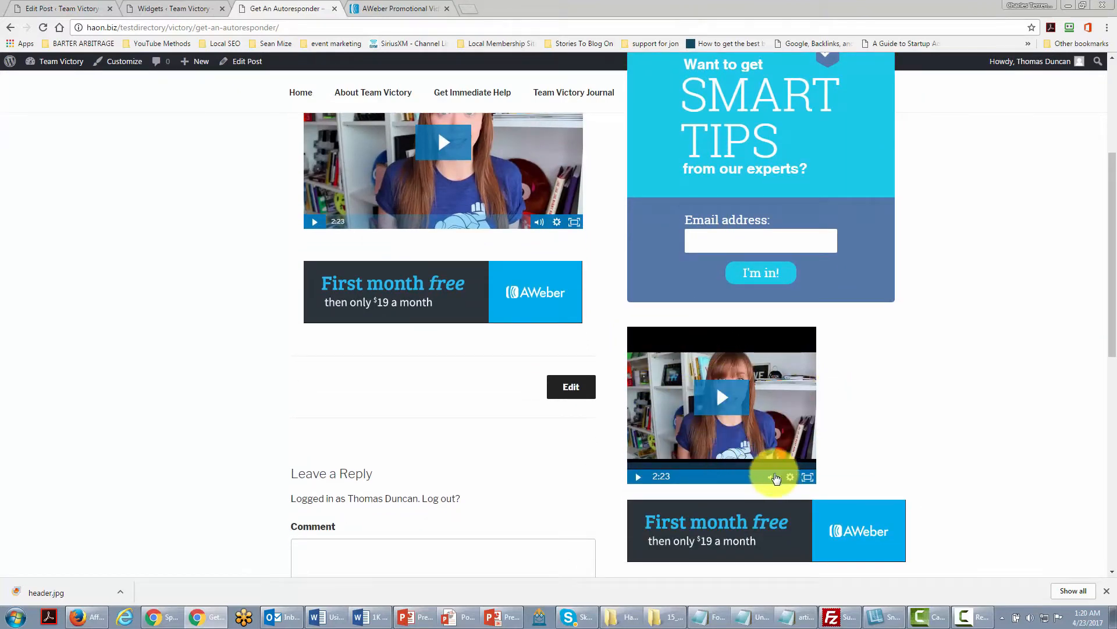
{"action": "scroll", "coordinate": [757, 434], "scroll_direction": "up", "scroll_amount": 1}
{"action": "scroll", "coordinate": [757, 433], "scroll_direction": "up", "scroll_amount": 2}
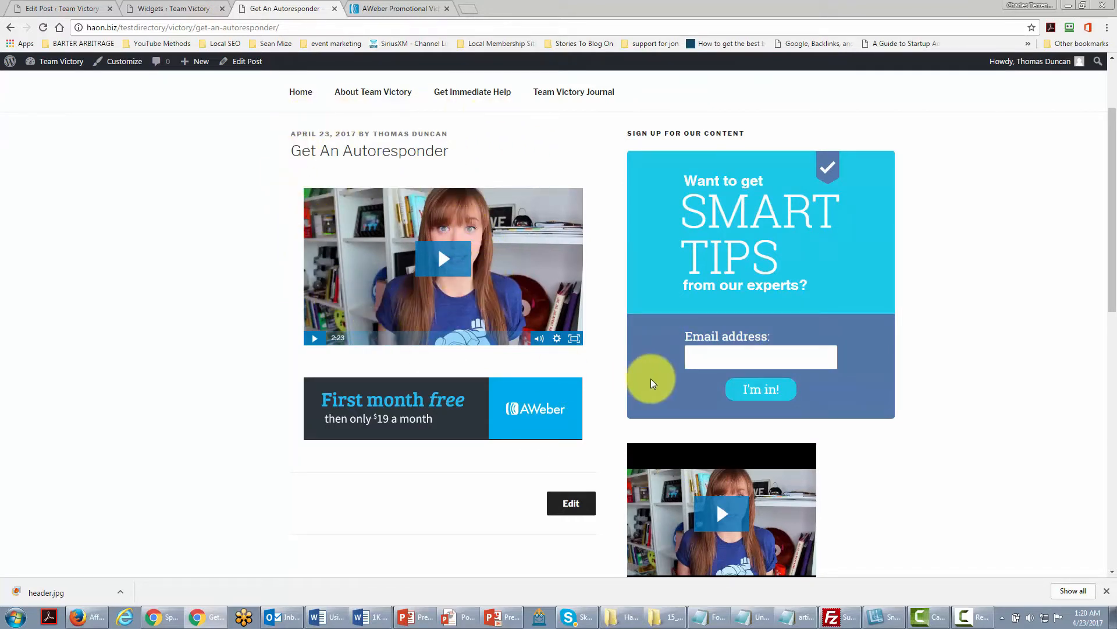
{"action": "scroll", "coordinate": [772, 460], "scroll_direction": "down", "scroll_amount": 2}
{"action": "scroll", "coordinate": [815, 468], "scroll_direction": "up", "scroll_amount": 1}
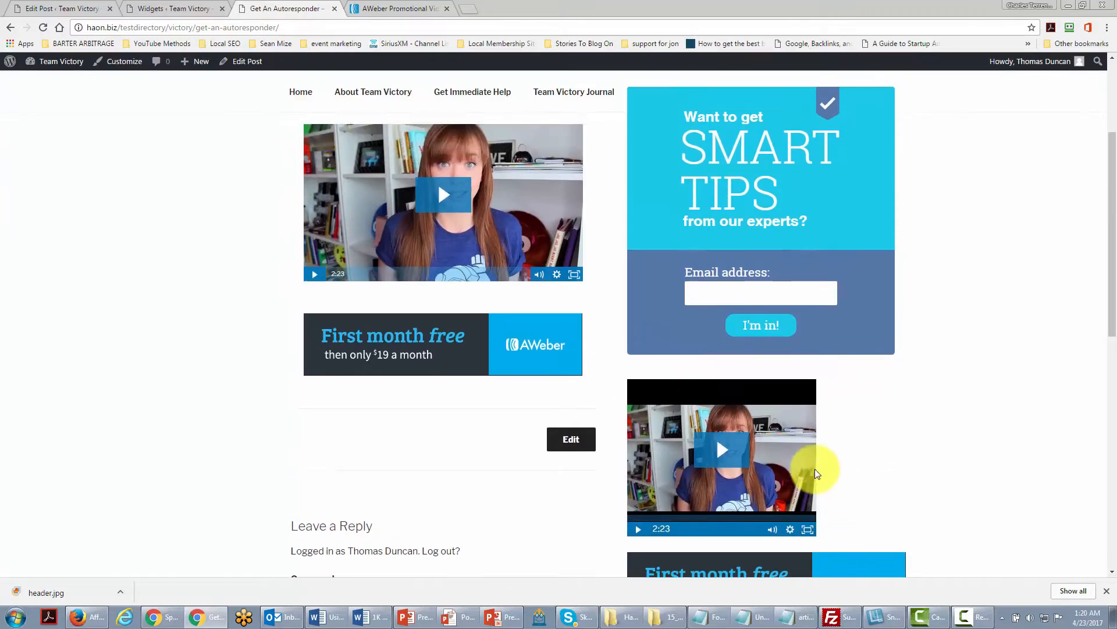
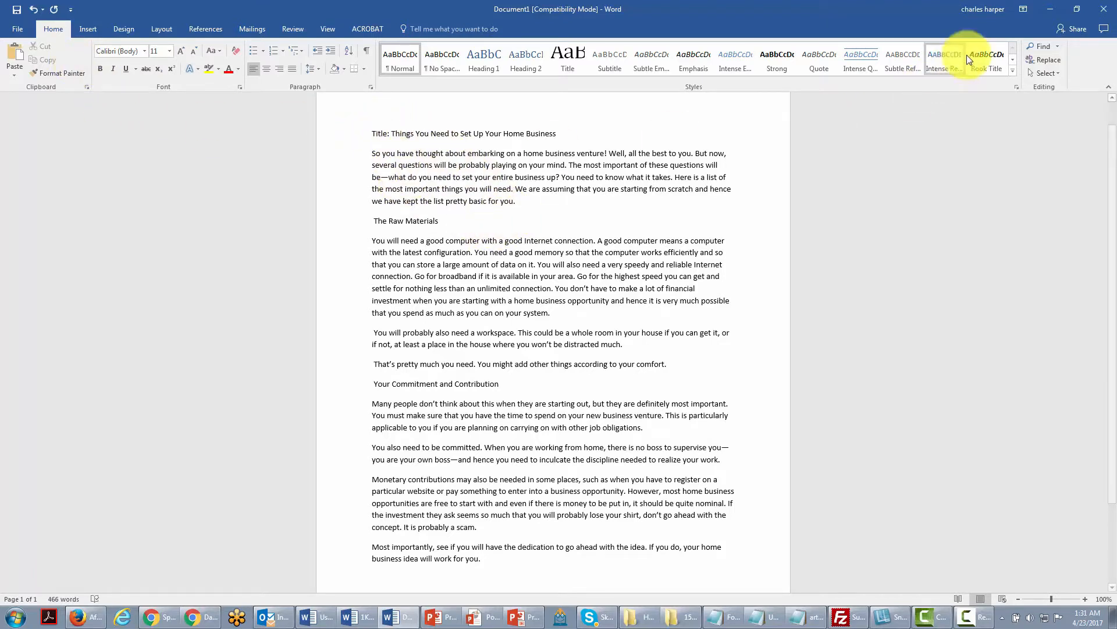
{"action": "left_click", "coordinate": [1034, 71]}
{"action": "left_click", "coordinate": [957, 89]}
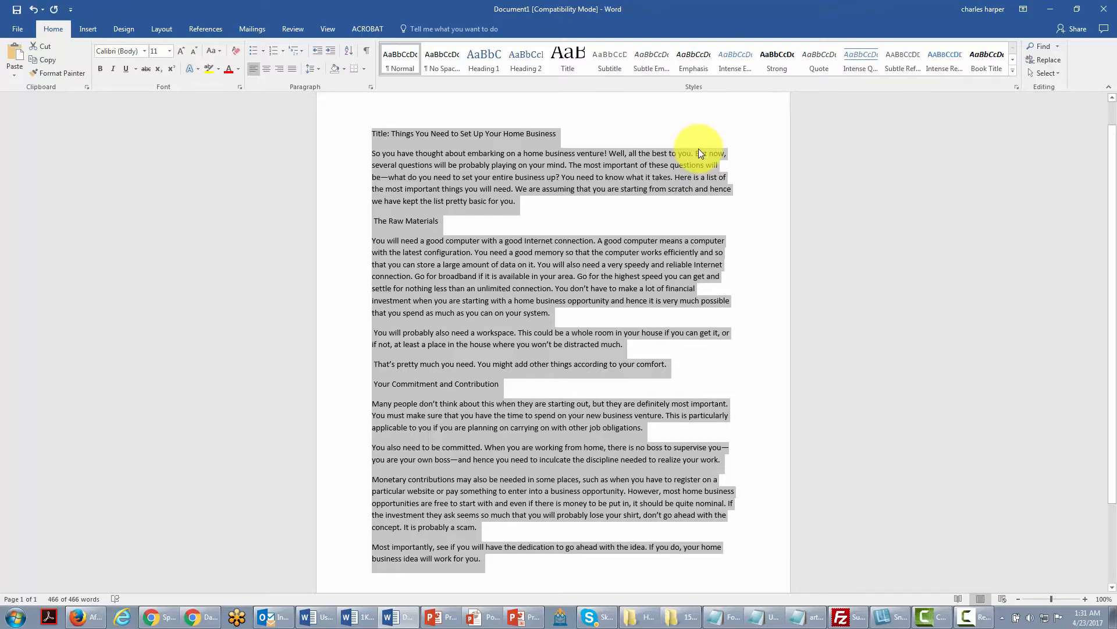
{"action": "key", "text": "alt+Tab"}
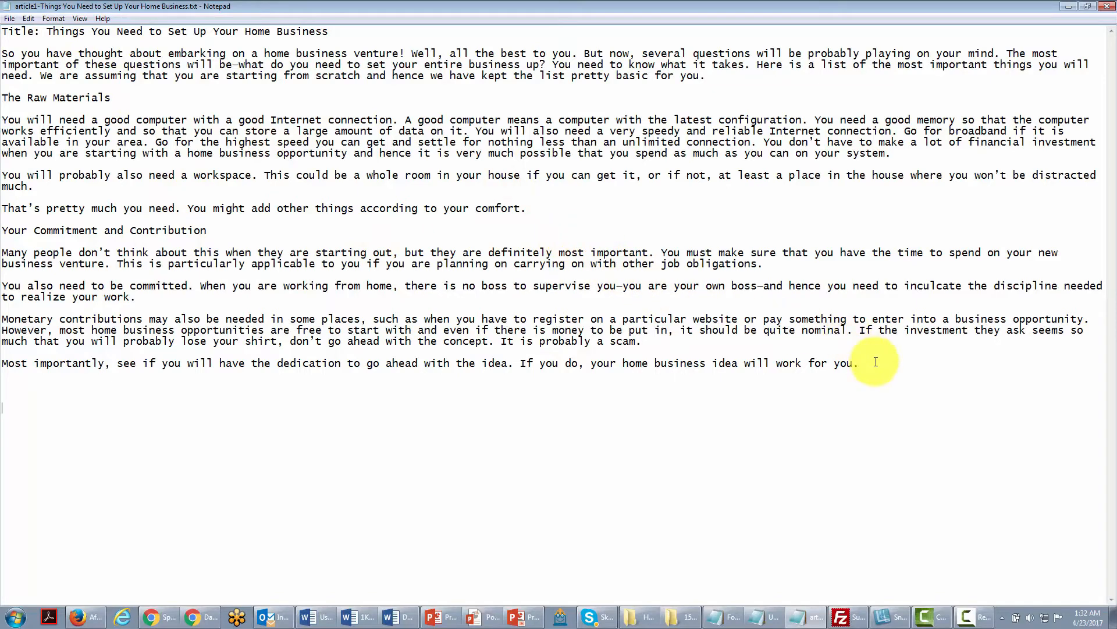
Copy the entire article text from the Notepad file.
{"action": "left_click_drag", "start_coordinate": [867, 364], "coordinate": [512, 277]}
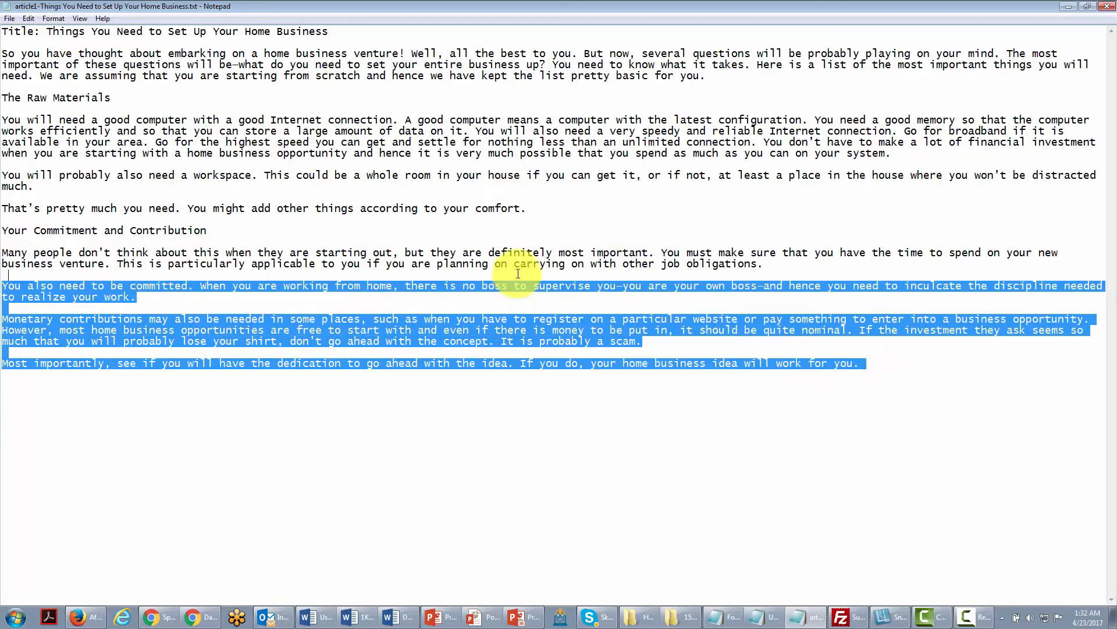
{"action": "left_click", "coordinate": [37, 20]}
{"action": "left_click", "coordinate": [53, 161]}
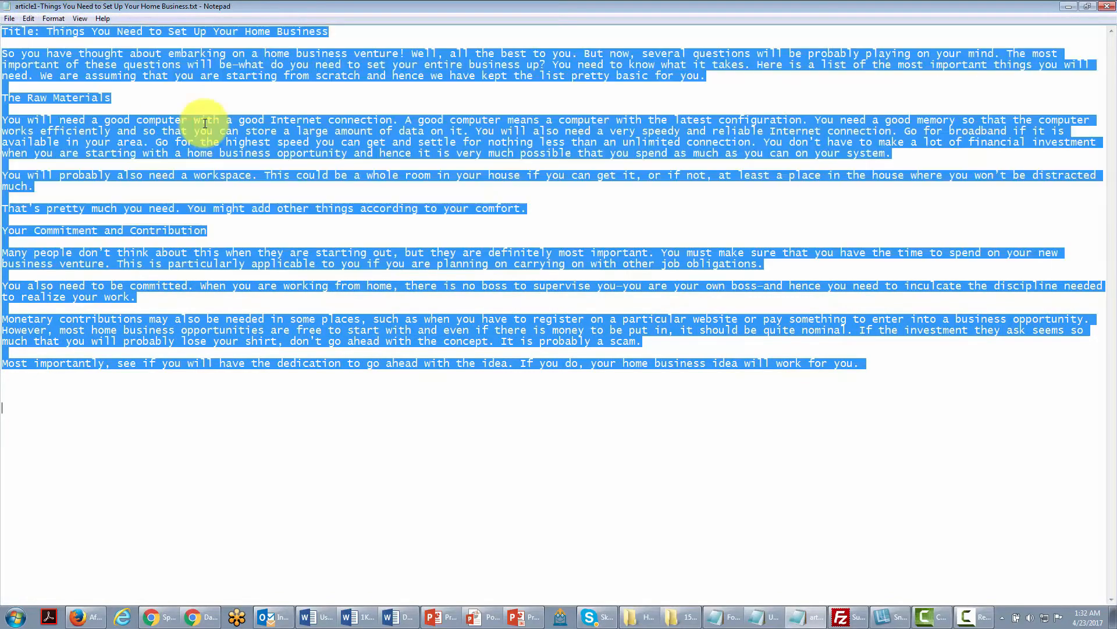
{"action": "right_click", "coordinate": [226, 135]}
{"action": "left_click", "coordinate": [231, 158]}
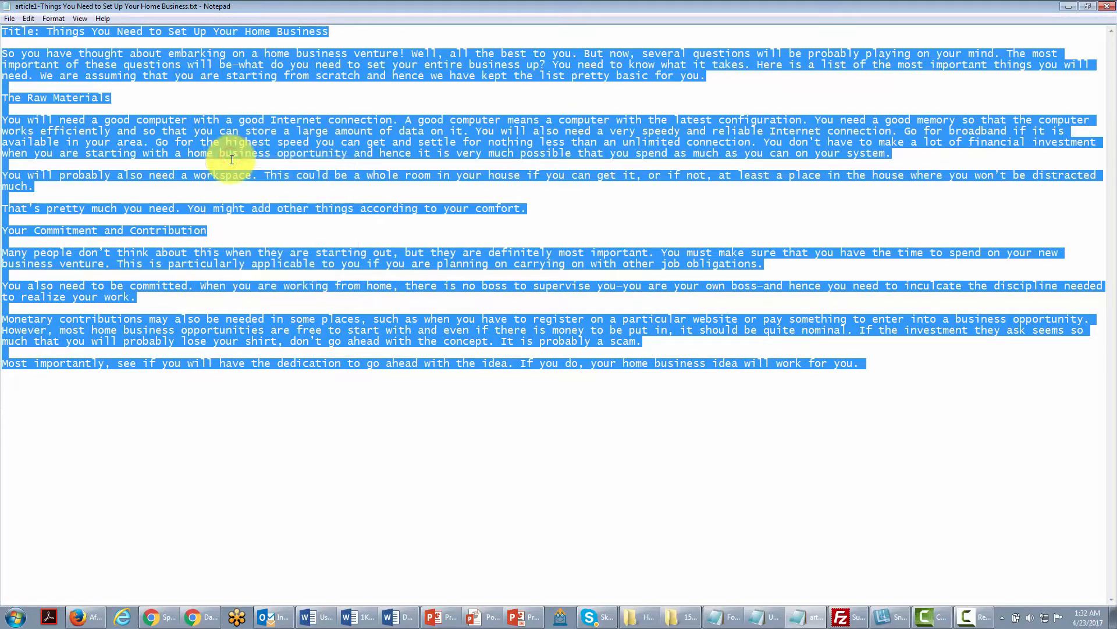
Switch to the WordPress dashboard in the browser and start a new post.
{"action": "key", "text": "alt+Tab"}
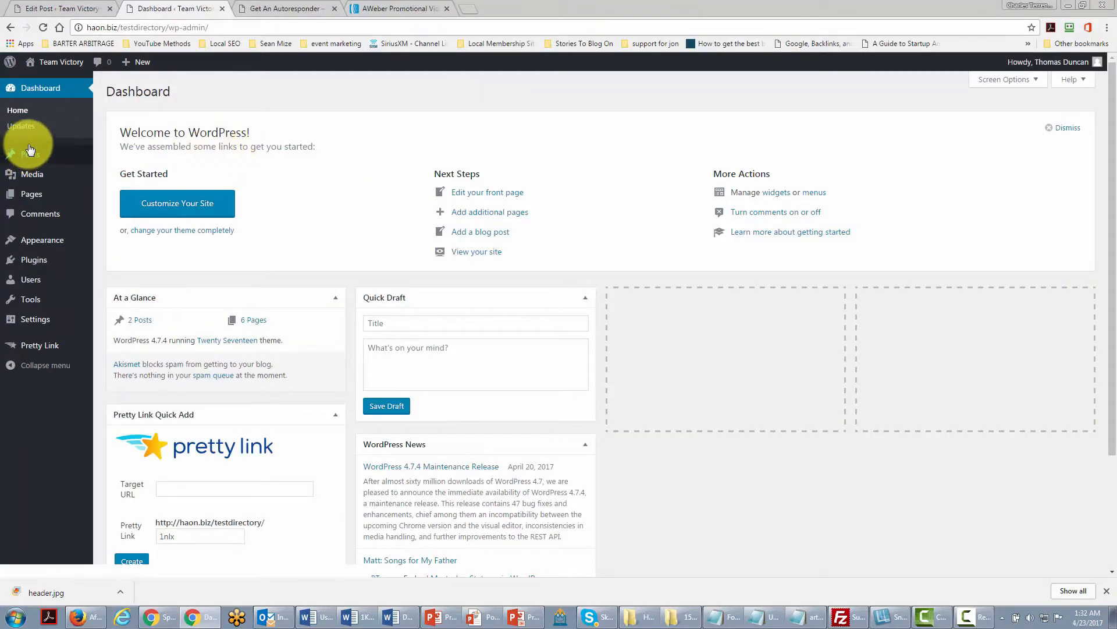
{"action": "mouse_move", "coordinate": [29, 155]}
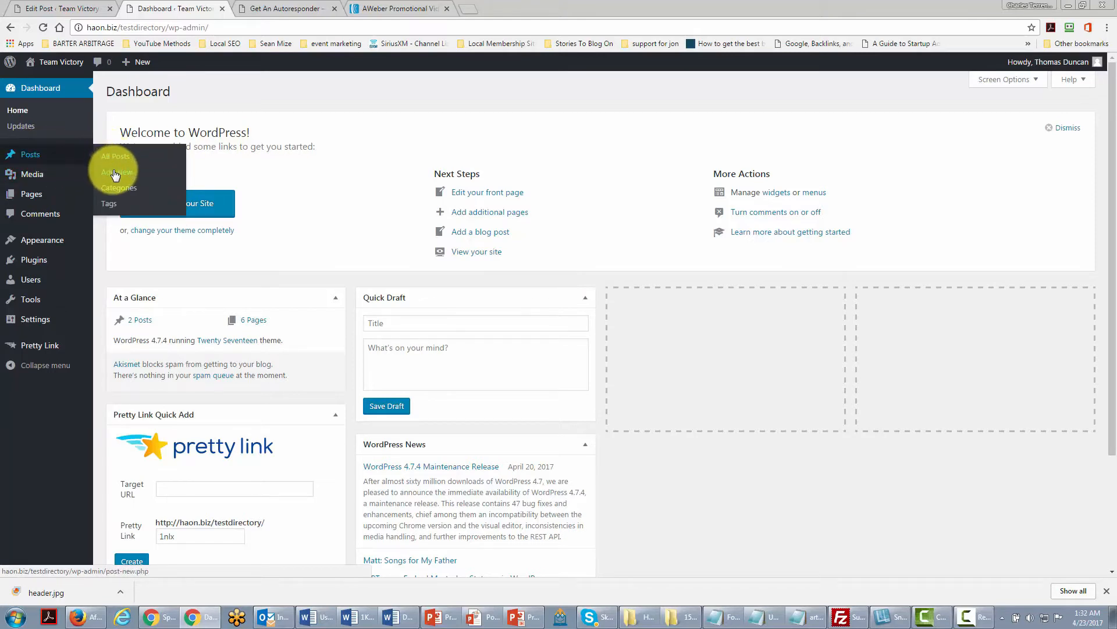
{"action": "left_click", "coordinate": [115, 173]}
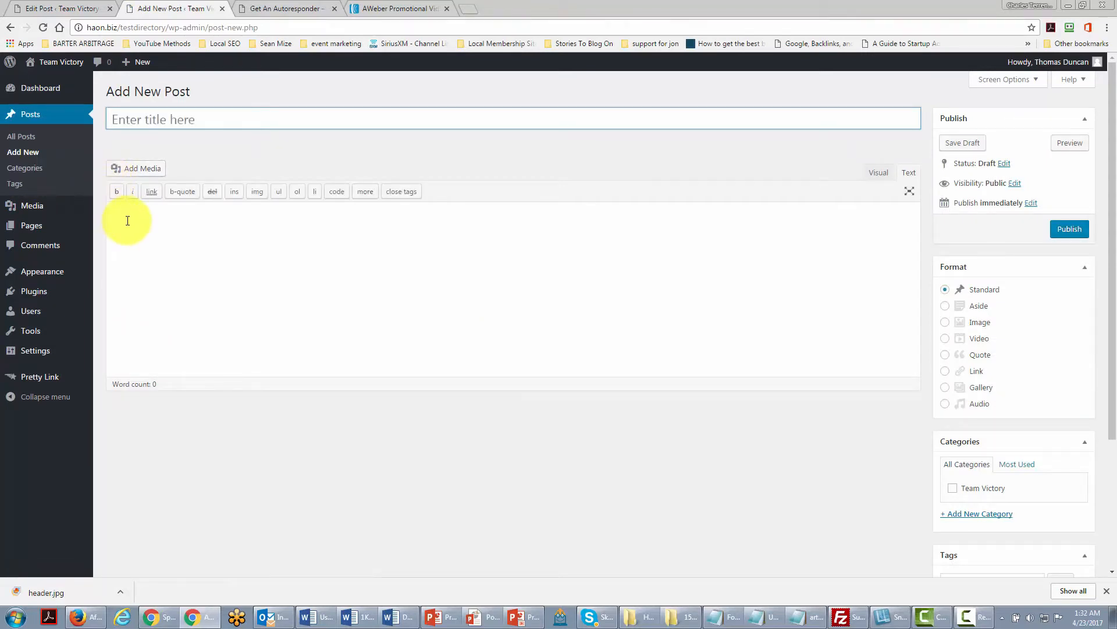
Paste the copied article into the new post's body.
{"action": "left_click", "coordinate": [130, 213]}
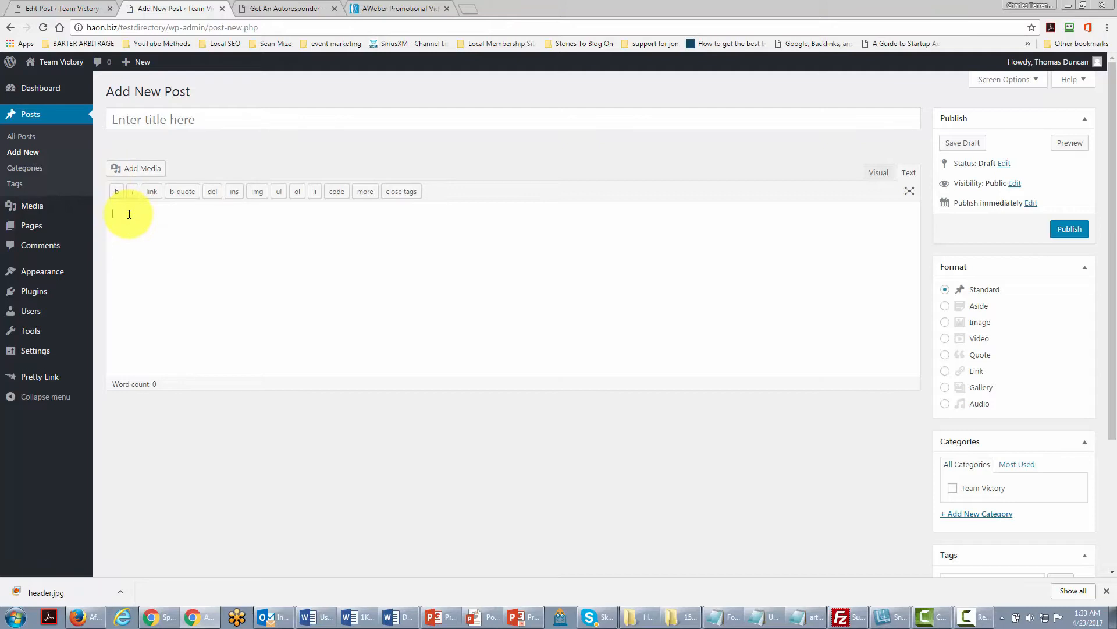
{"action": "key", "text": "ctrl+v"}
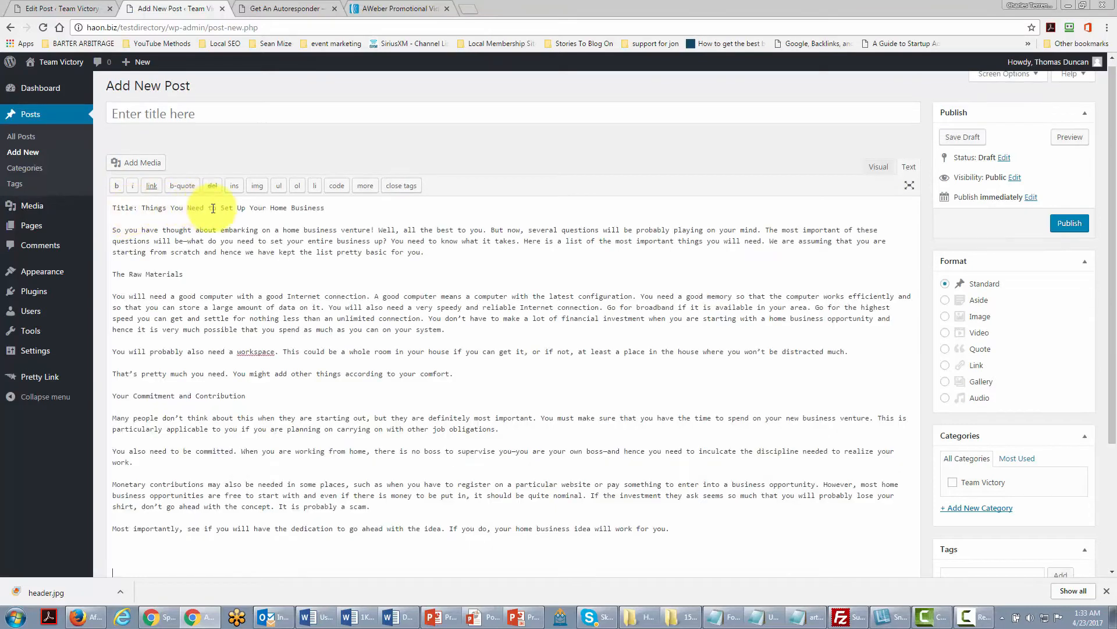
Move the title line from the body into the post title field.
{"action": "left_click_drag", "start_coordinate": [356, 208], "coordinate": [91, 203]}
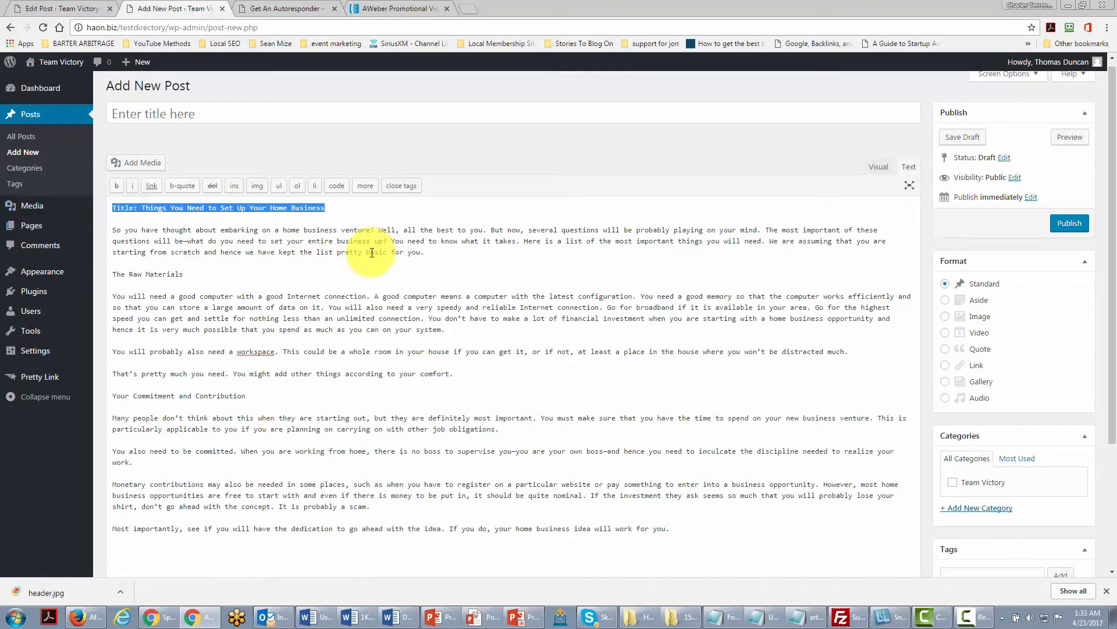
{"action": "key", "text": "ctrl+x"}
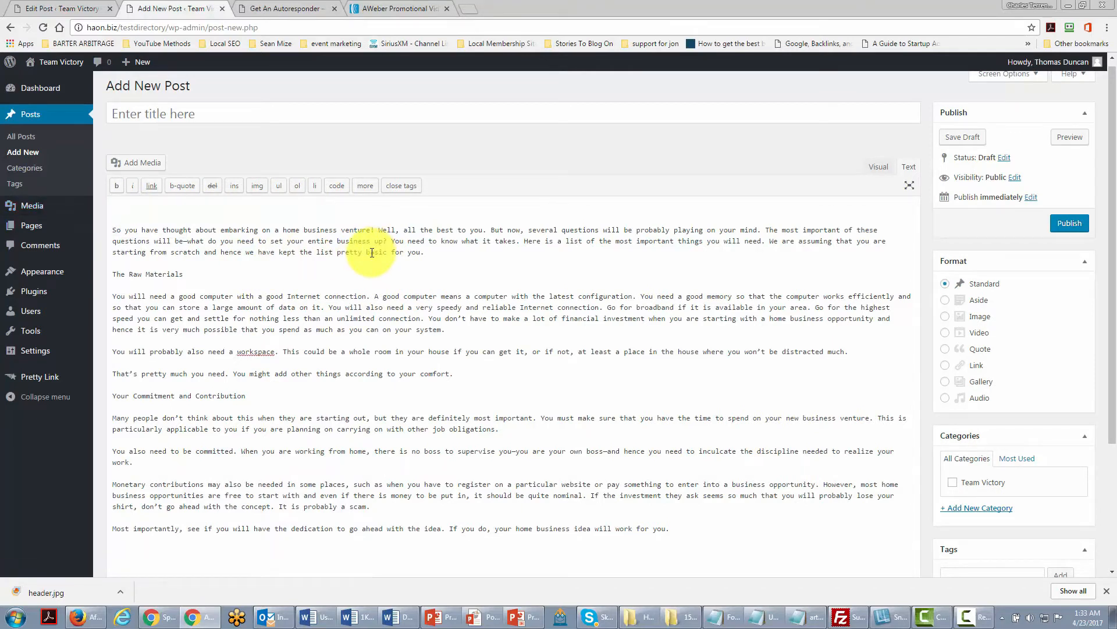
{"action": "left_click", "coordinate": [119, 114]}
{"action": "key", "text": "ctrl+v"}
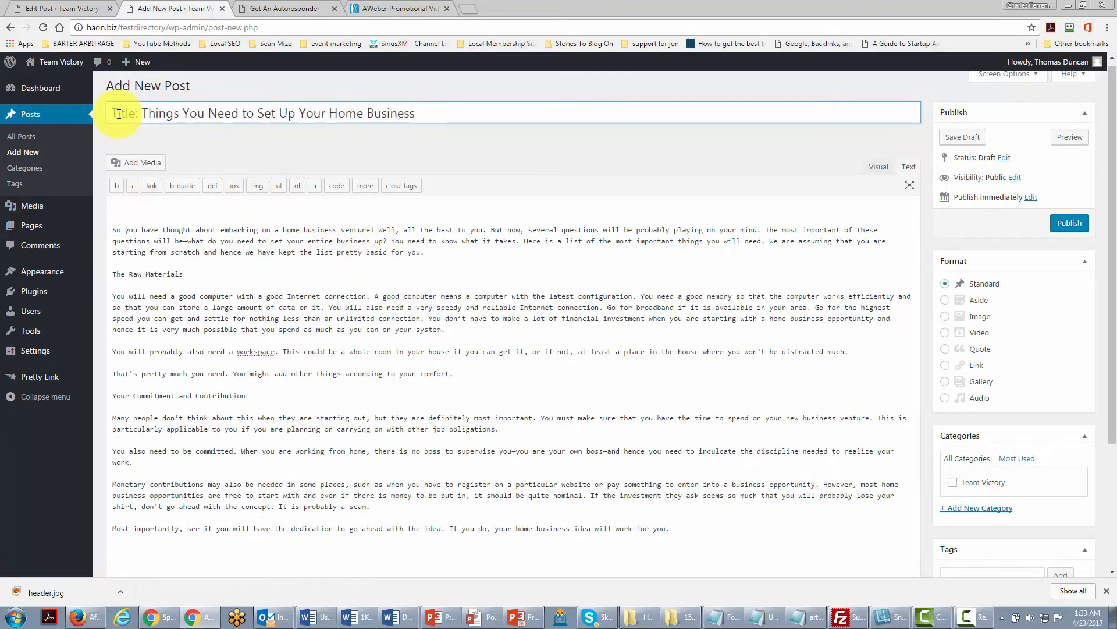
Remove the "Title:" prefix so the title reads "Things You Need to Set Up Your Home Business".
{"action": "left_click", "coordinate": [144, 112]}
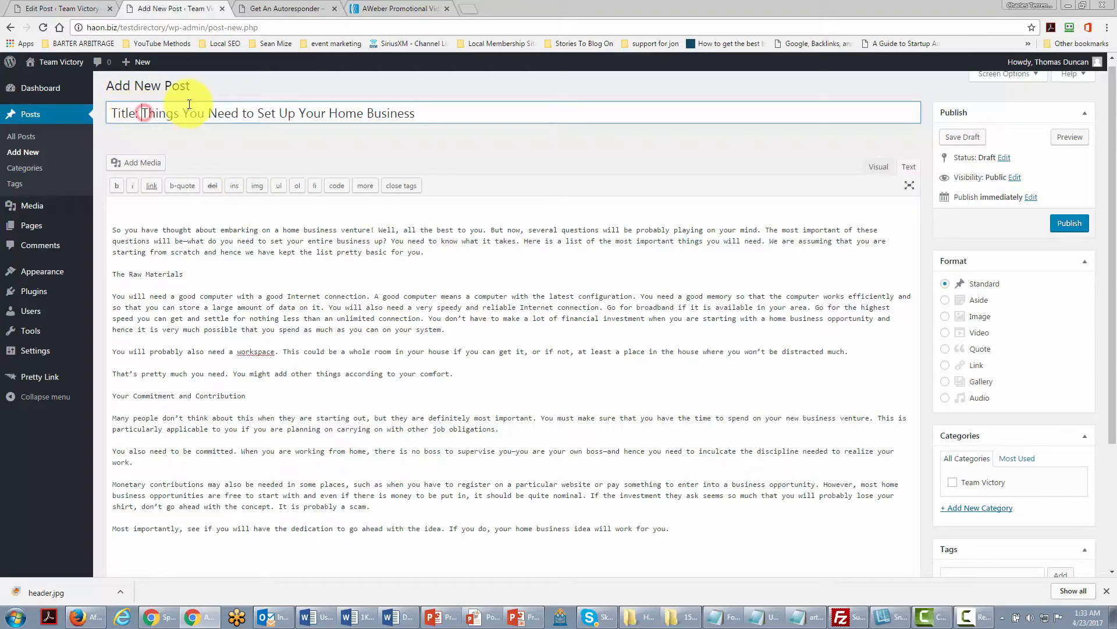
{"action": "key", "text": "BackSpace"}
{"action": "key", "text": "BackSpace"}
{"action": "key", "text": "BackSpace"}
{"action": "key", "text": "BackSpace"}
{"action": "key", "text": "BackSpace"}
{"action": "key", "text": "BackSpace"}
{"action": "key", "text": "BackSpace"}
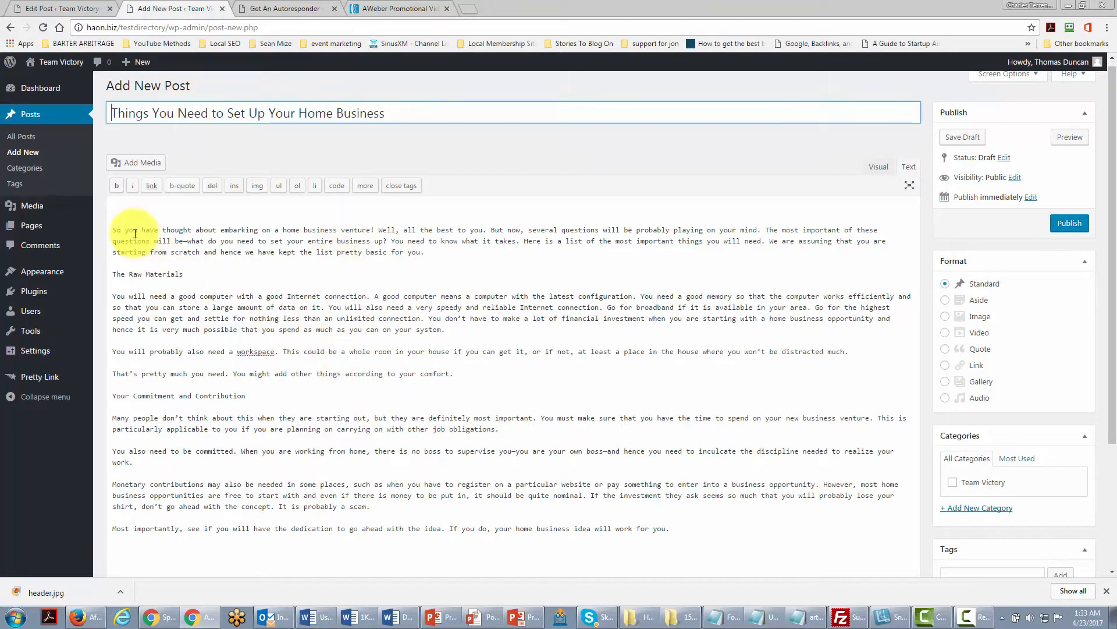
Delete the empty lines at the top of the post body.
{"action": "left_click", "coordinate": [117, 206]}
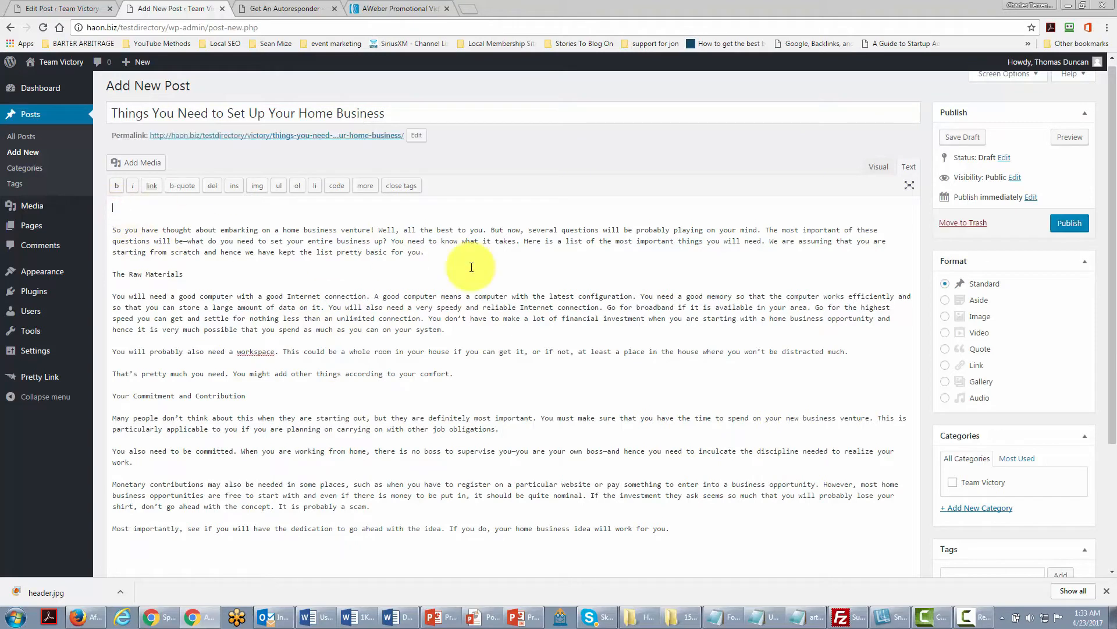
{"action": "key", "text": "Delete"}
{"action": "key", "text": "Delete"}
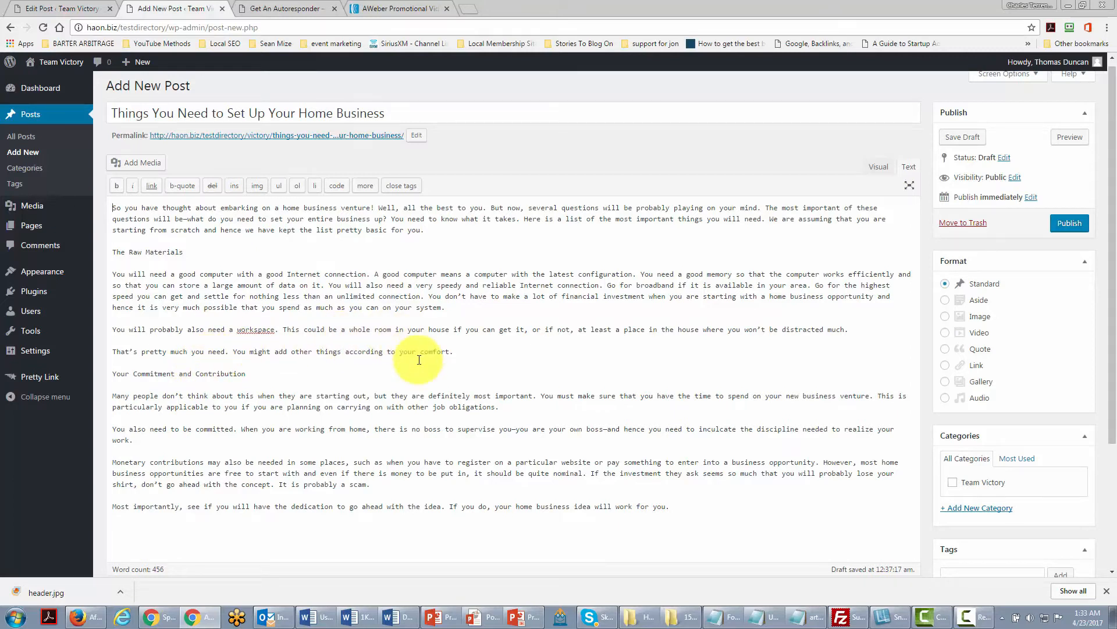
Switch the post editor to Visual mode.
{"action": "left_click", "coordinate": [879, 168]}
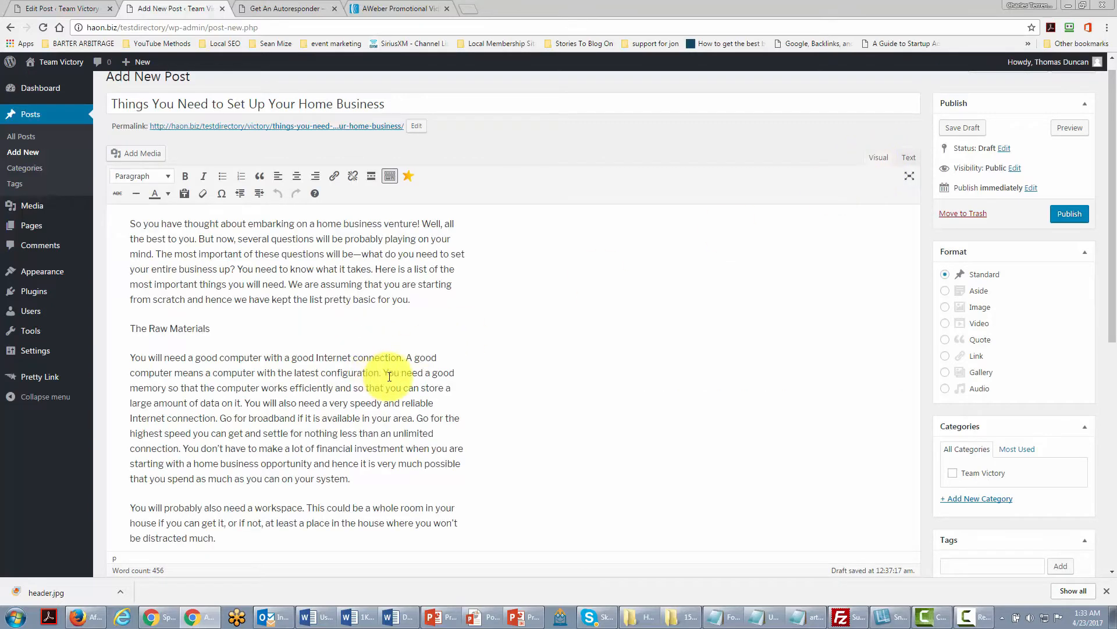
{"action": "scroll", "coordinate": [384, 372], "scroll_direction": "up", "scroll_amount": 1}
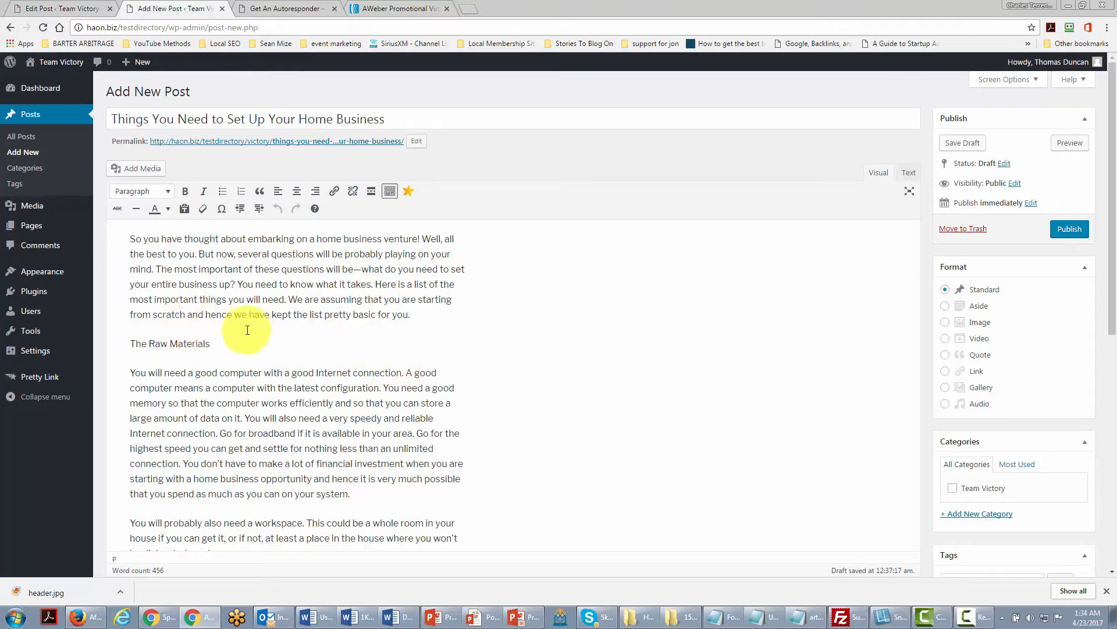
{"action": "scroll", "coordinate": [199, 352], "scroll_direction": "down", "scroll_amount": 1}
{"action": "scroll", "coordinate": [199, 352], "scroll_direction": "up", "scroll_amount": 1}
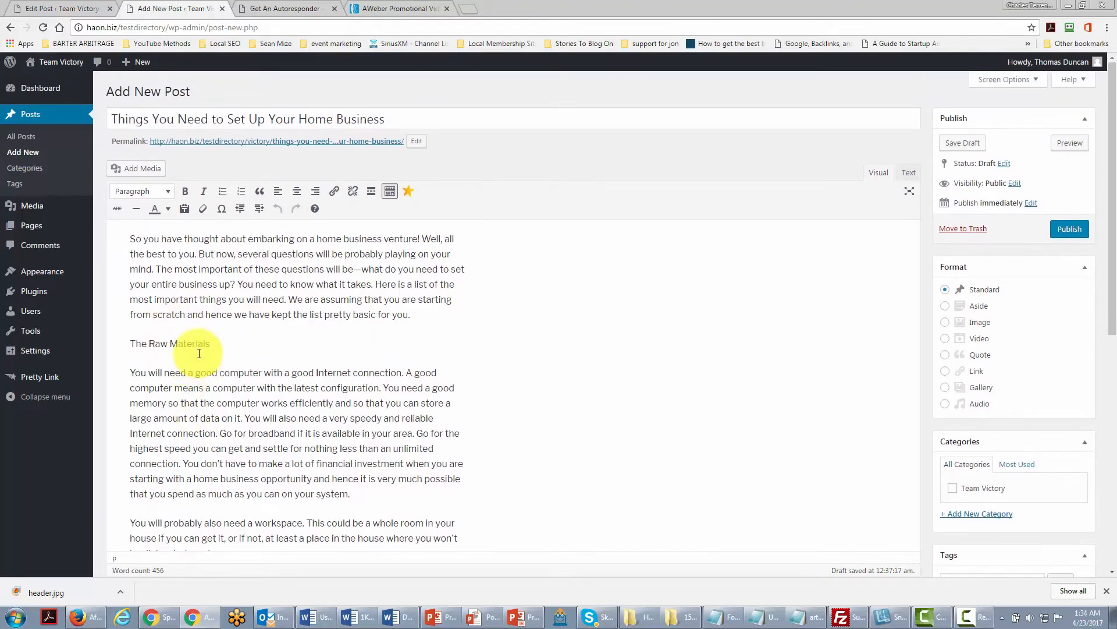
Format the subheadings "The Raw Materials" and "Your Commitment and Contribution" as Heading 4.
{"action": "left_click_drag", "start_coordinate": [125, 340], "coordinate": [209, 343]}
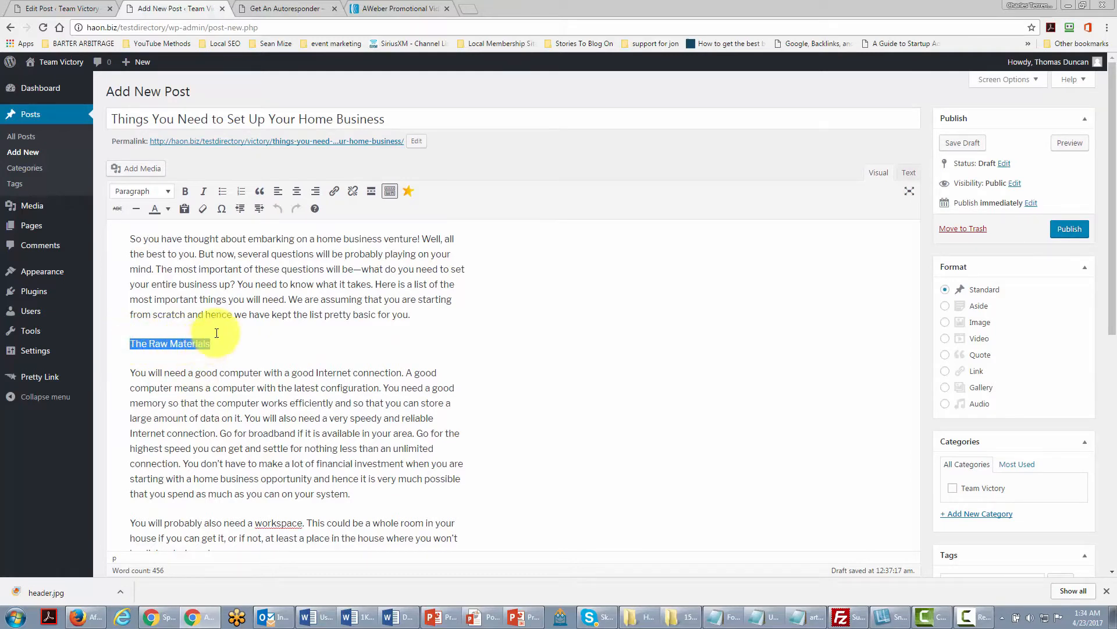
{"action": "left_click", "coordinate": [168, 192]}
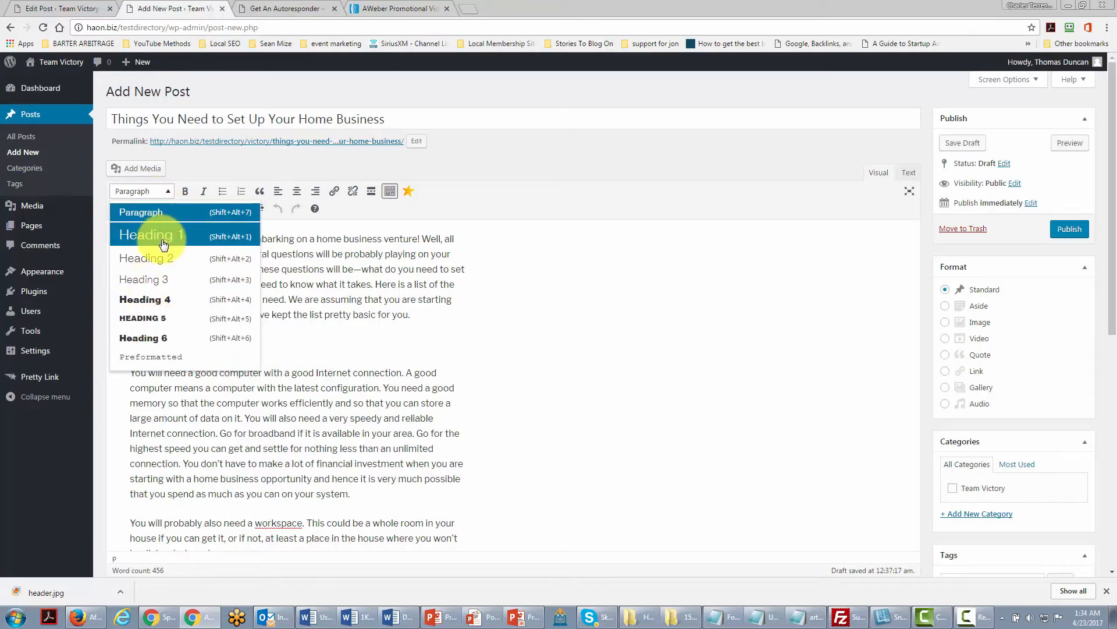
{"action": "left_click", "coordinate": [148, 298]}
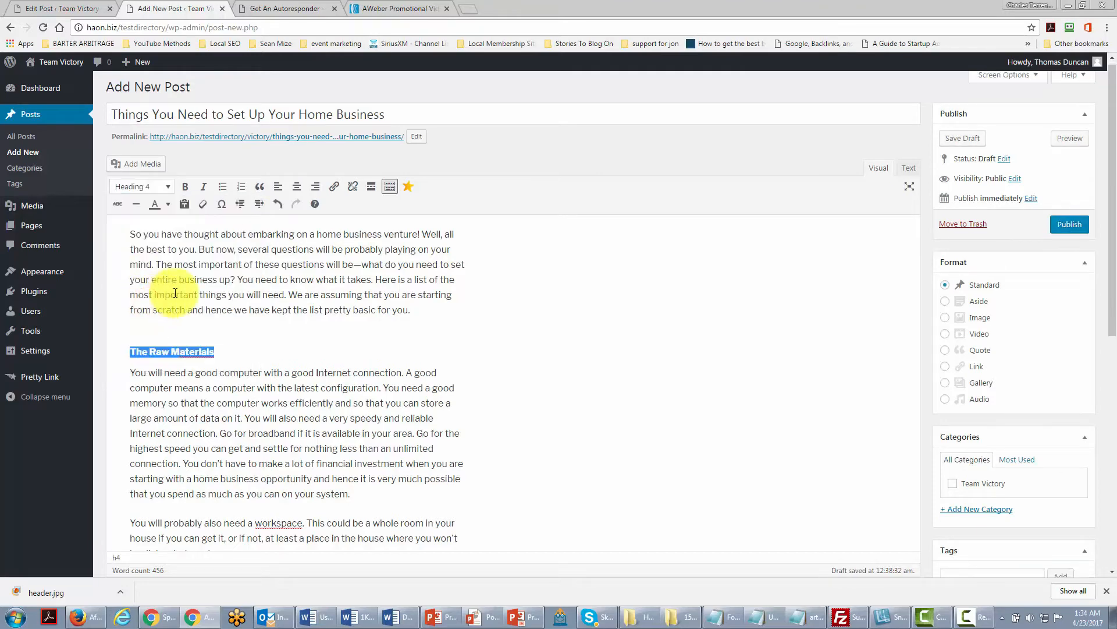
{"action": "scroll", "coordinate": [157, 294], "scroll_direction": "down", "scroll_amount": 6}
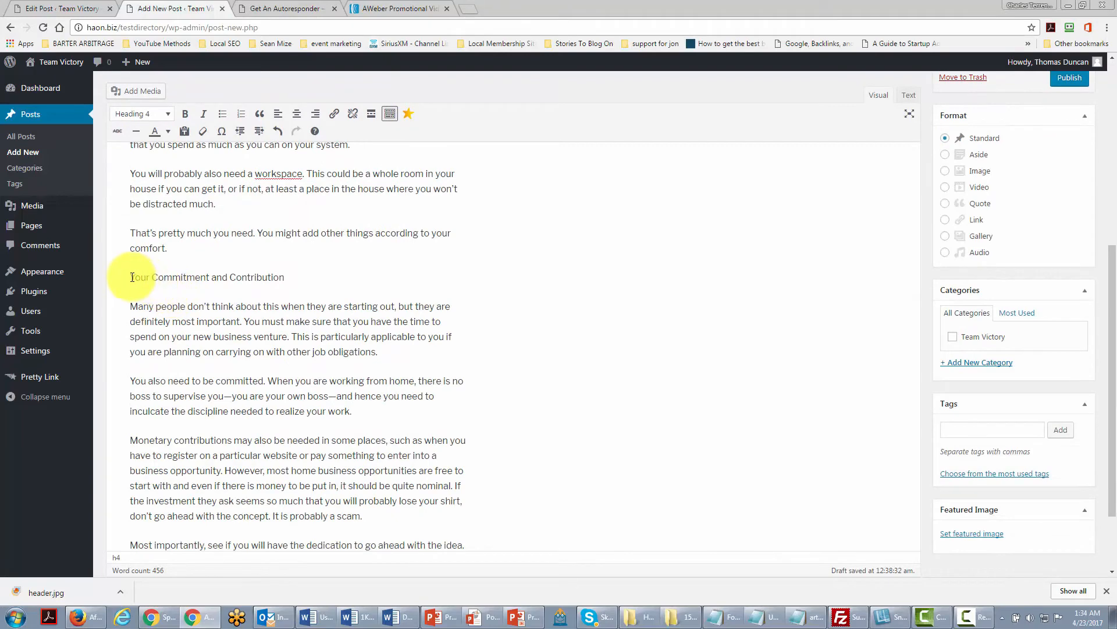
{"action": "left_click_drag", "start_coordinate": [129, 277], "coordinate": [306, 279]}
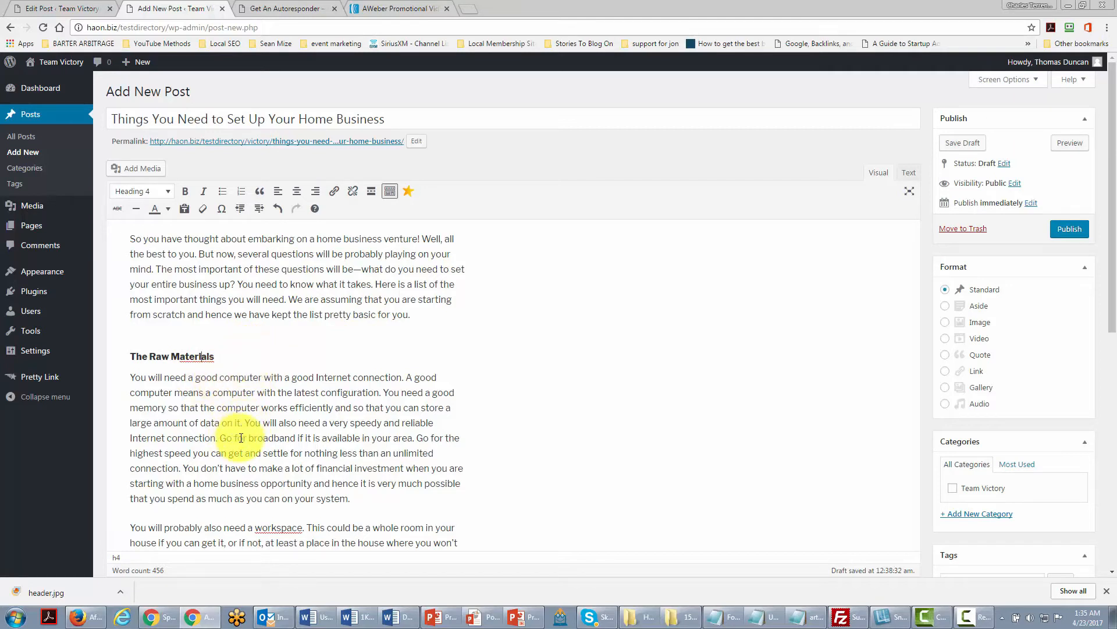
{"action": "left_click_drag", "start_coordinate": [222, 438], "coordinate": [297, 437]}
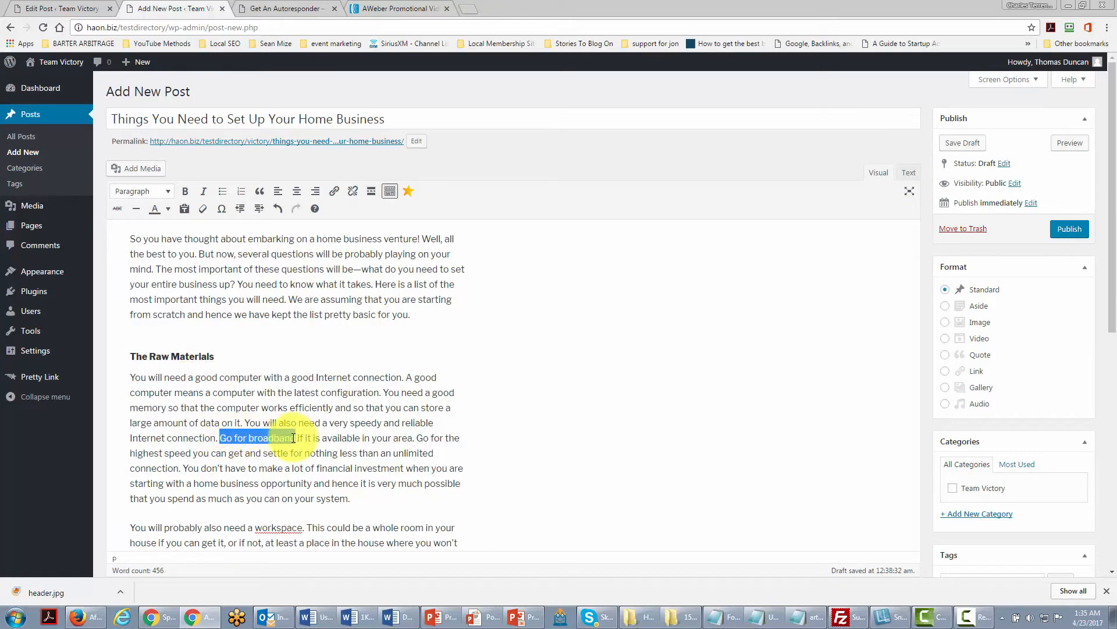
{"action": "left_click", "coordinate": [335, 192]}
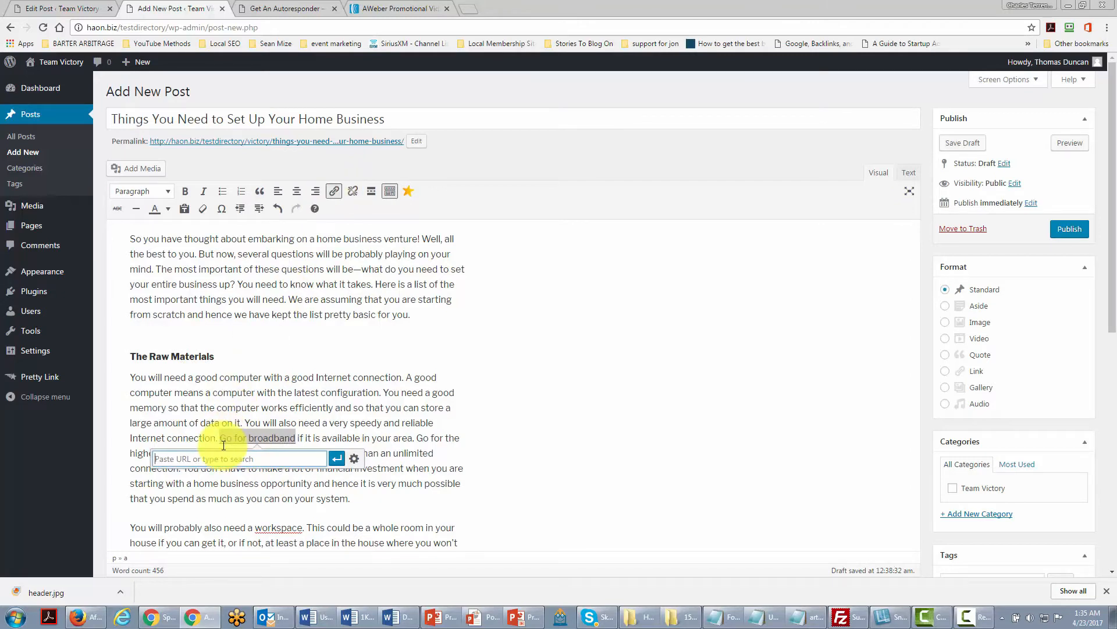
{"action": "type", "text": "http://google.com"}
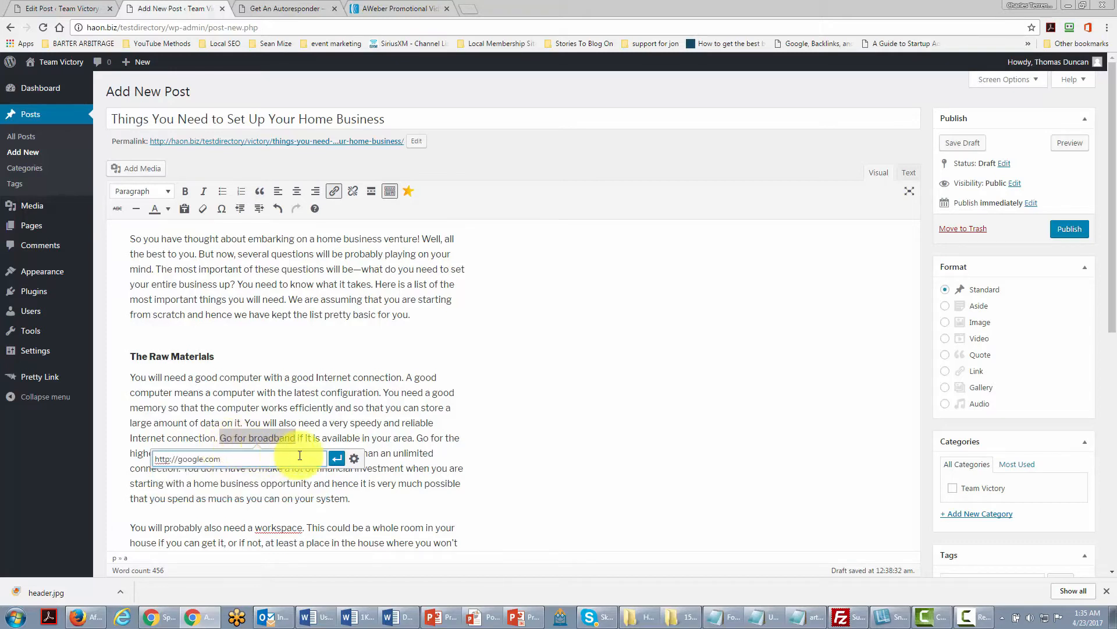
{"action": "left_click", "coordinate": [336, 461]}
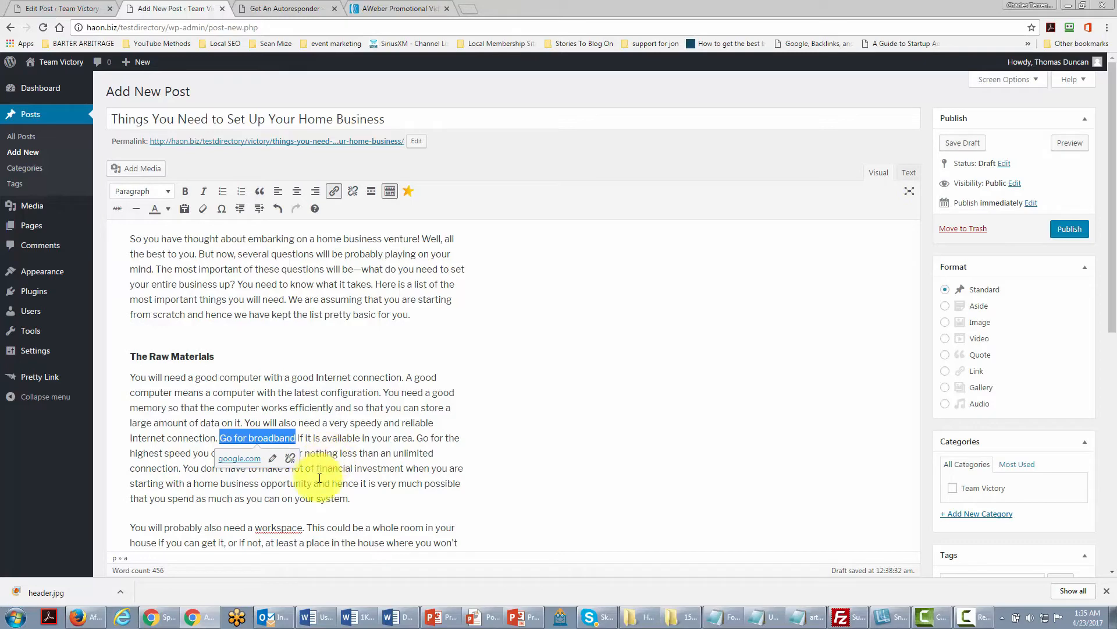
{"action": "left_click", "coordinate": [323, 475]}
{"action": "scroll", "coordinate": [324, 478], "scroll_direction": "down", "scroll_amount": 7}
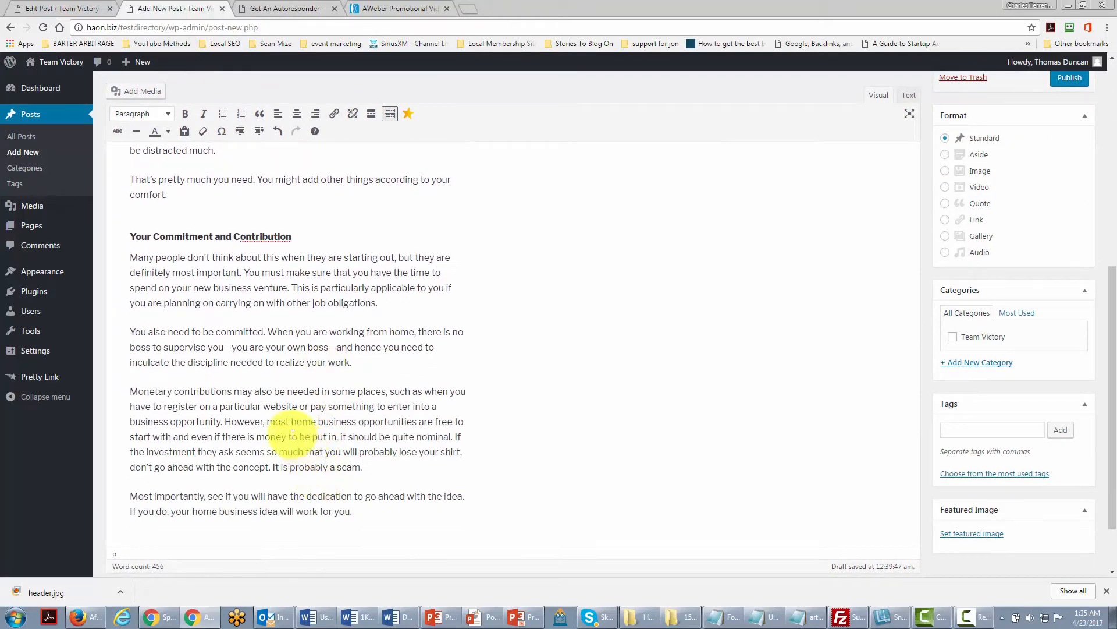
{"action": "left_click_drag", "start_coordinate": [269, 424], "coordinate": [356, 421]}
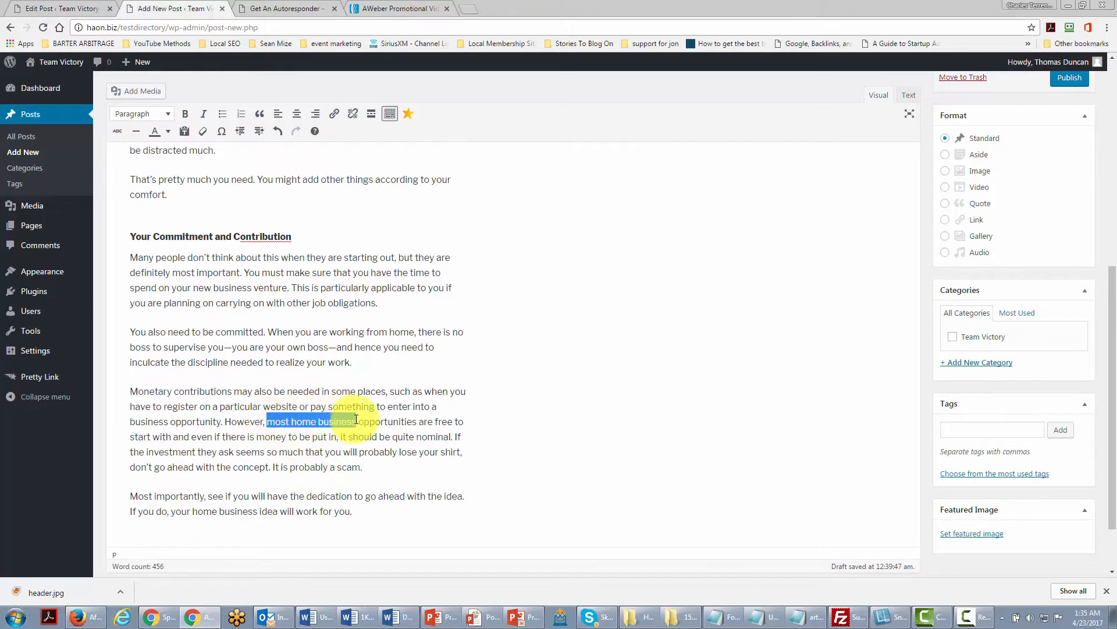
{"action": "left_click", "coordinate": [334, 114]}
{"action": "type", "text": "h"}
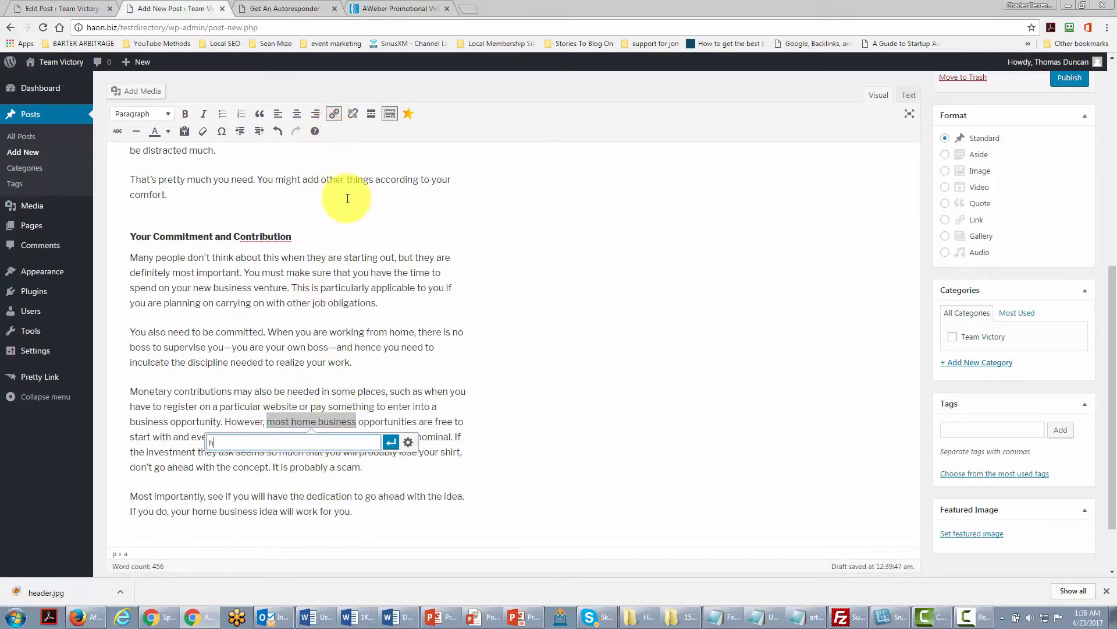
{"action": "type", "text": "ttp://g"}
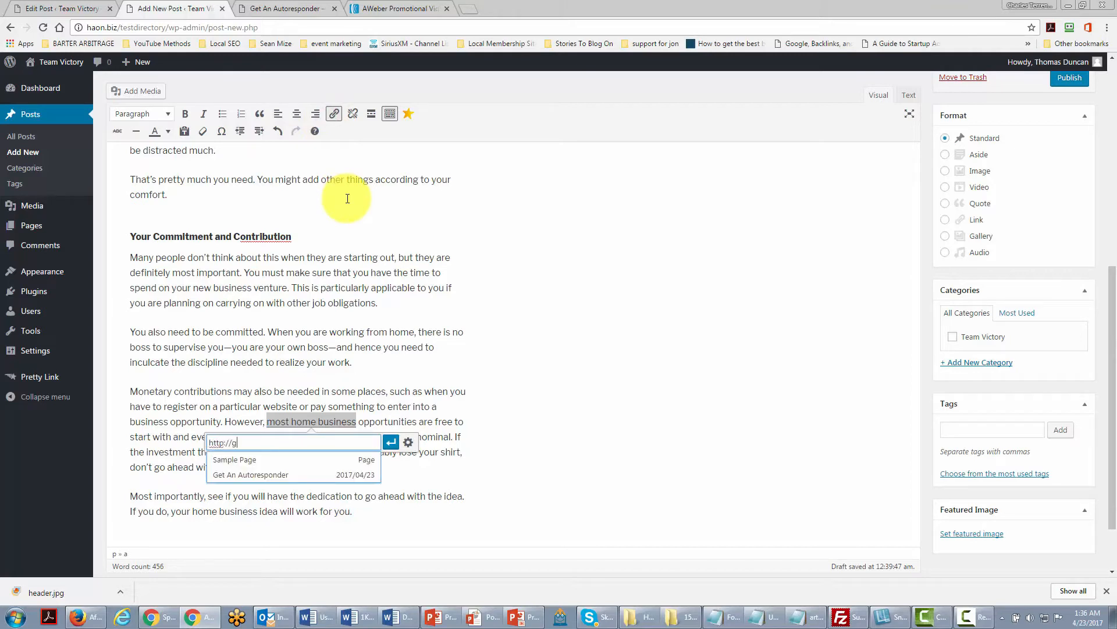
{"action": "type", "text": "o"}
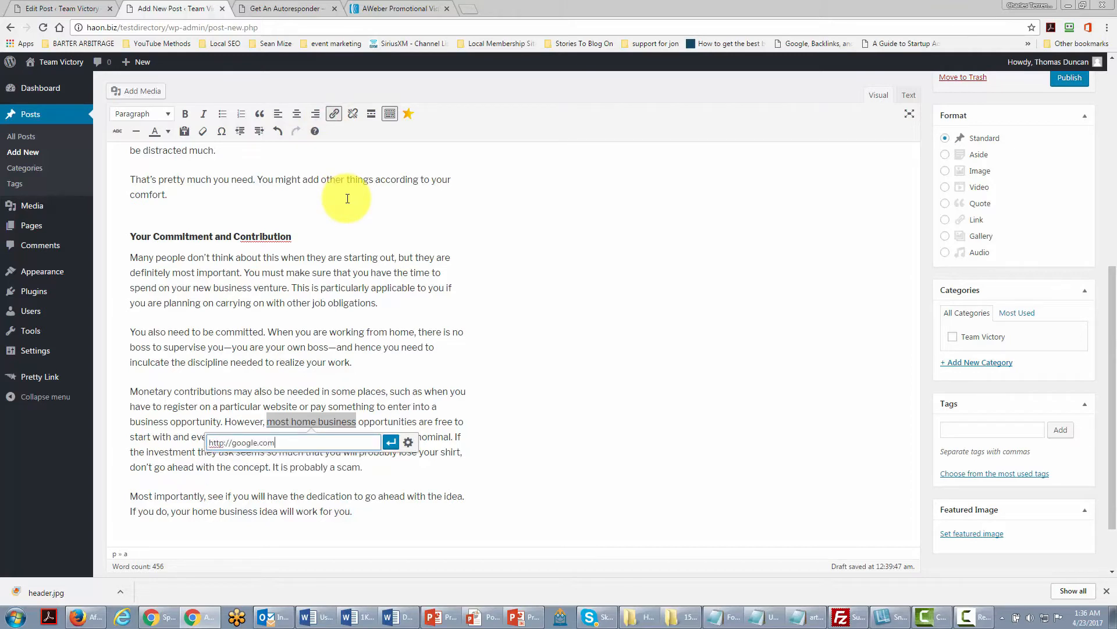
{"action": "type", "text": "ogle.com"}
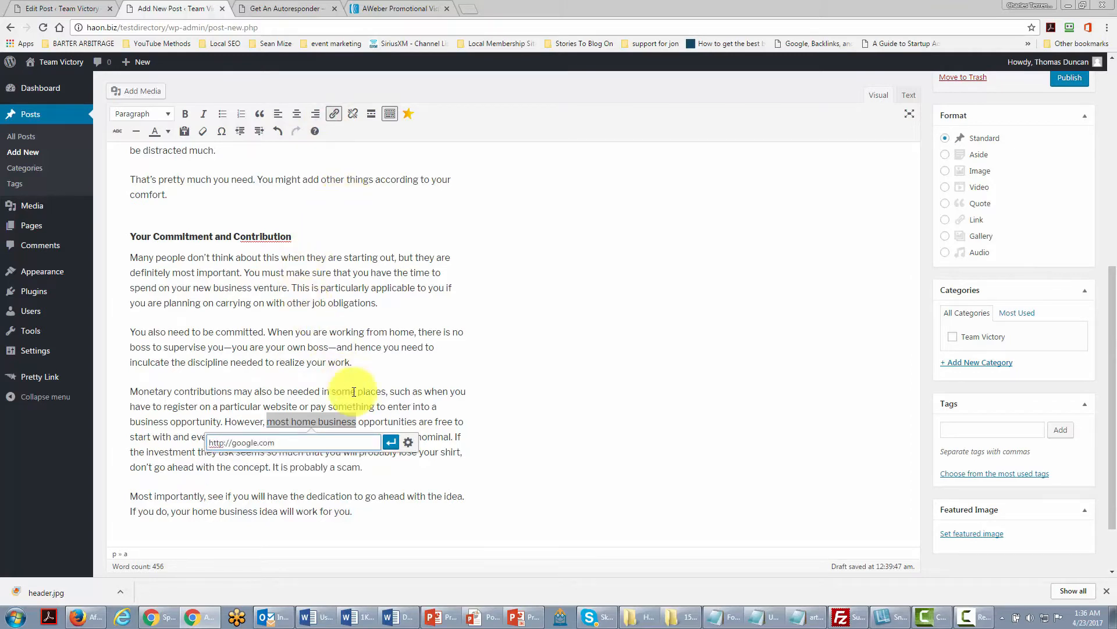
{"action": "key", "text": "Return"}
{"action": "left_click", "coordinate": [381, 457]}
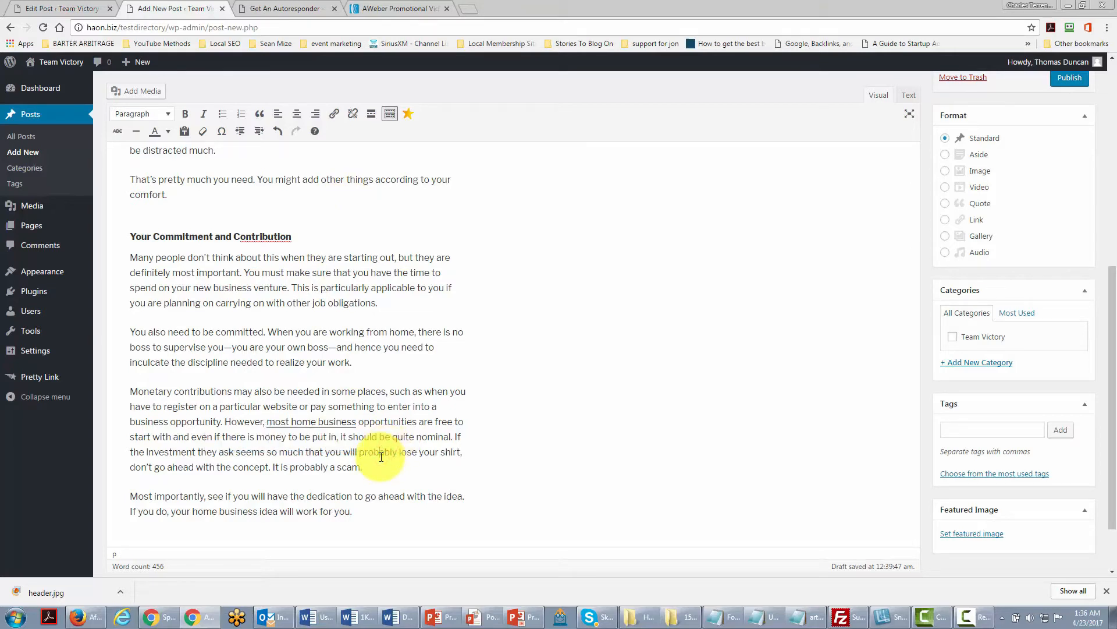
Insert the SEO word cloud image from the media library at the start of the first Raw Materials paragraph.
{"action": "scroll", "coordinate": [381, 457], "scroll_direction": "up", "scroll_amount": 2}
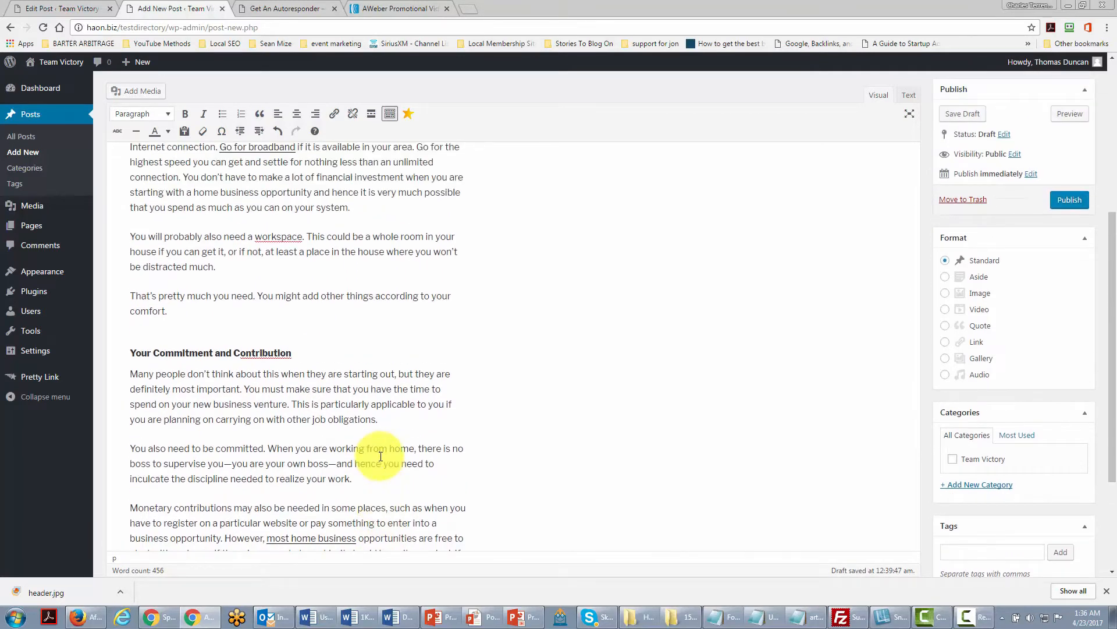
{"action": "scroll", "coordinate": [381, 457], "scroll_direction": "up", "scroll_amount": 4}
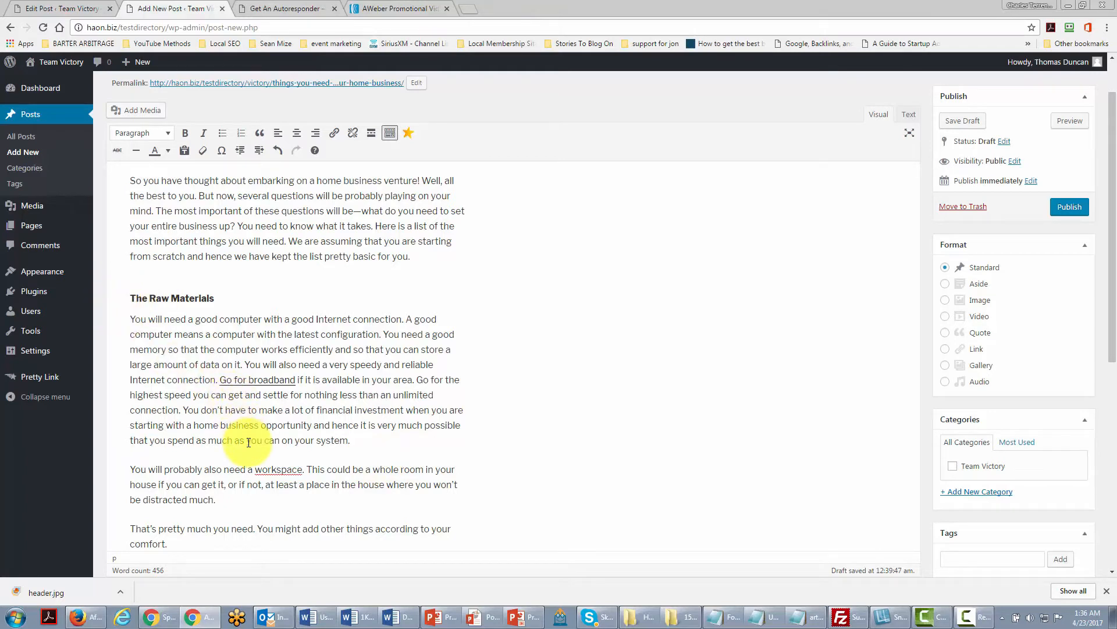
{"action": "left_click", "coordinate": [130, 319]}
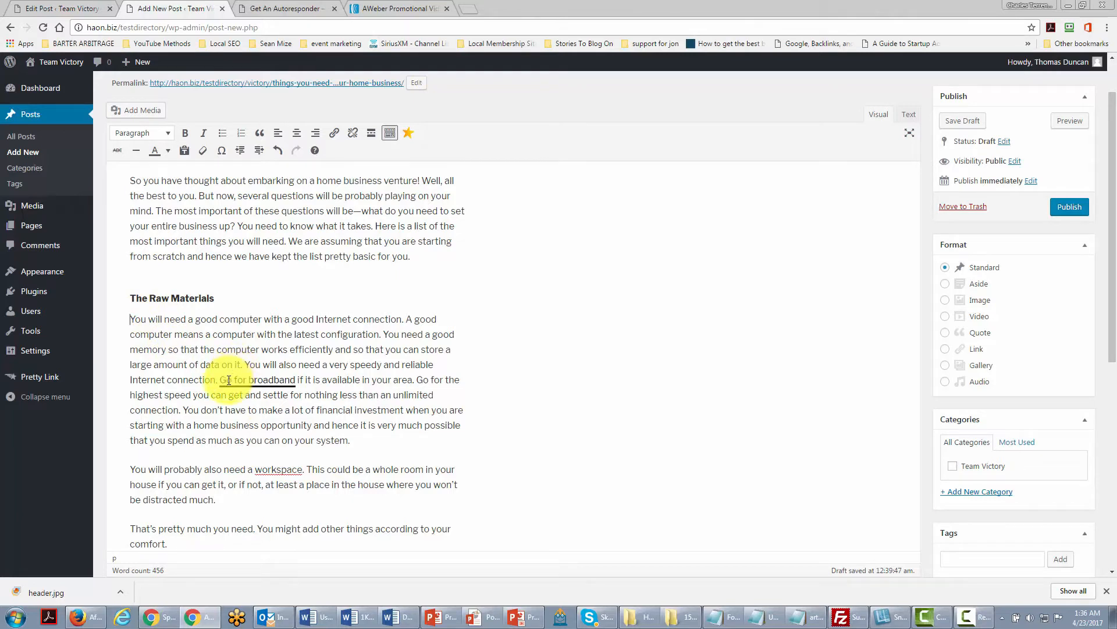
{"action": "left_click", "coordinate": [143, 112]}
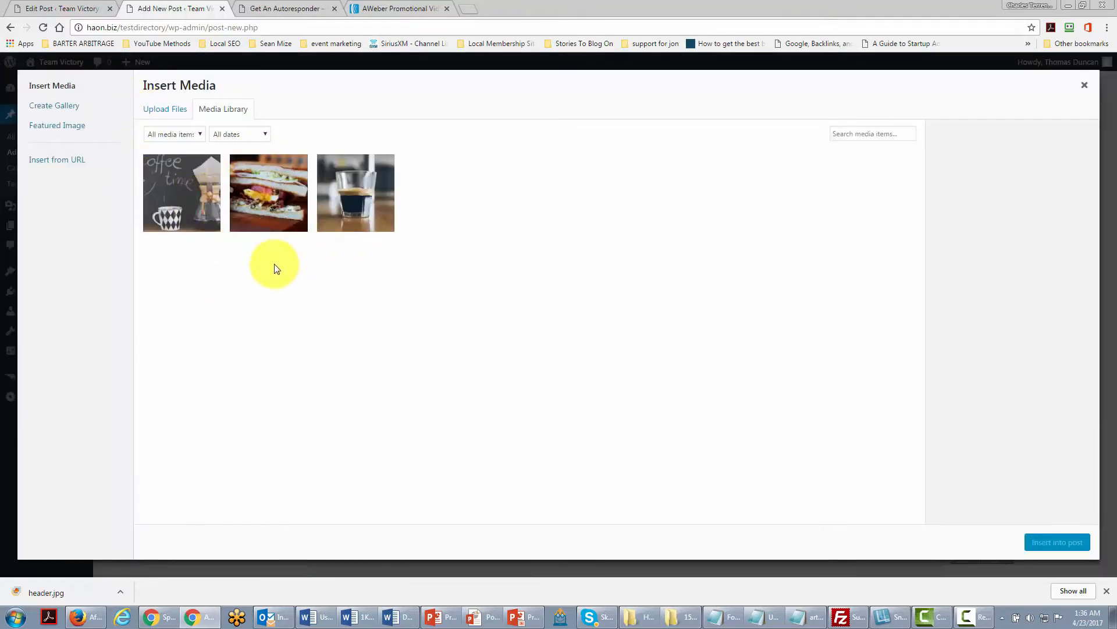
{"action": "left_click", "coordinate": [167, 115]}
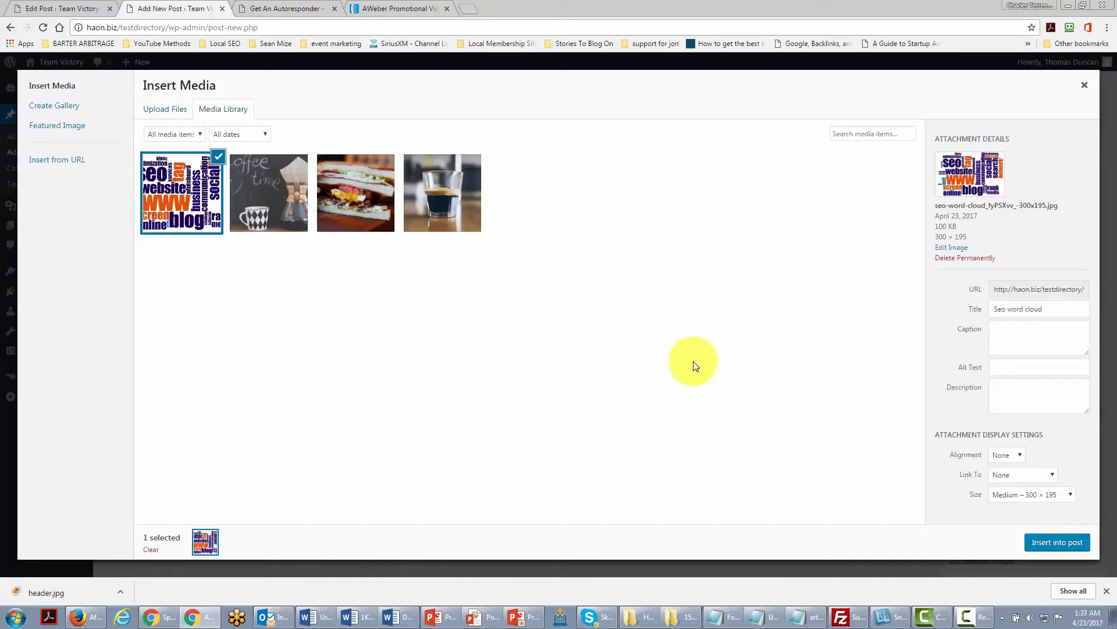
{"action": "left_click", "coordinate": [1047, 547]}
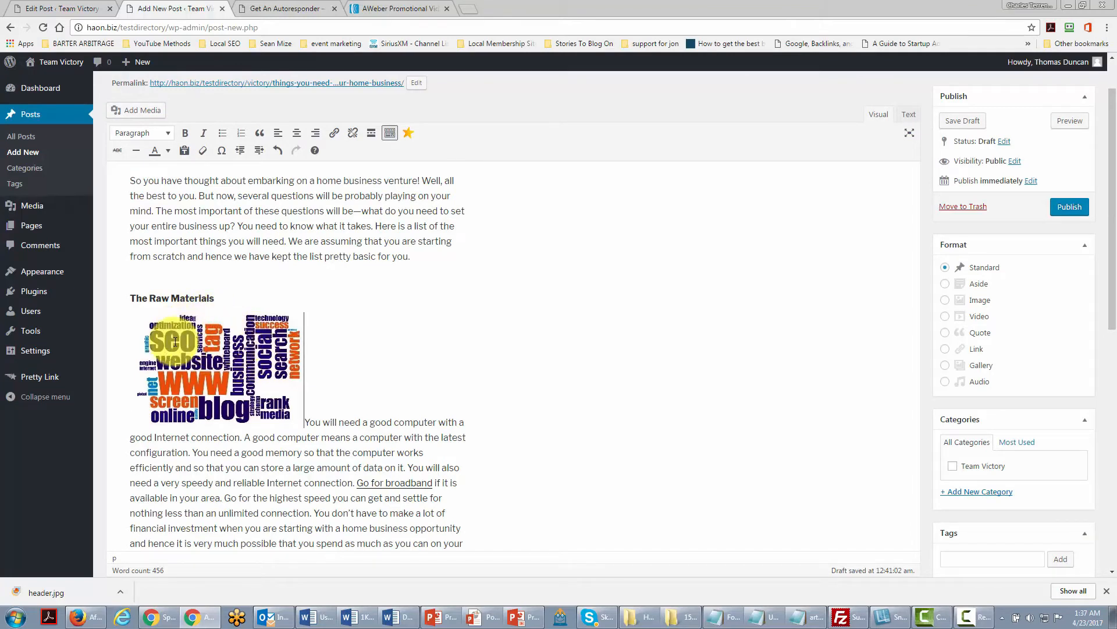
Edit the inserted image's details and set its alignment to Left.
{"action": "left_click", "coordinate": [207, 346]}
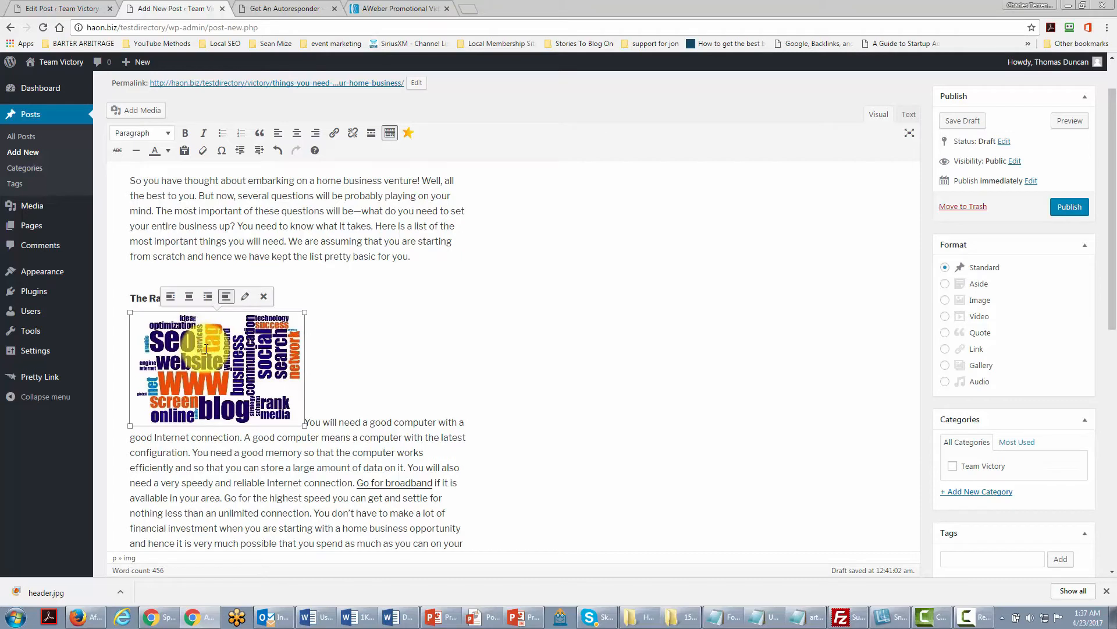
{"action": "left_click", "coordinate": [245, 298]}
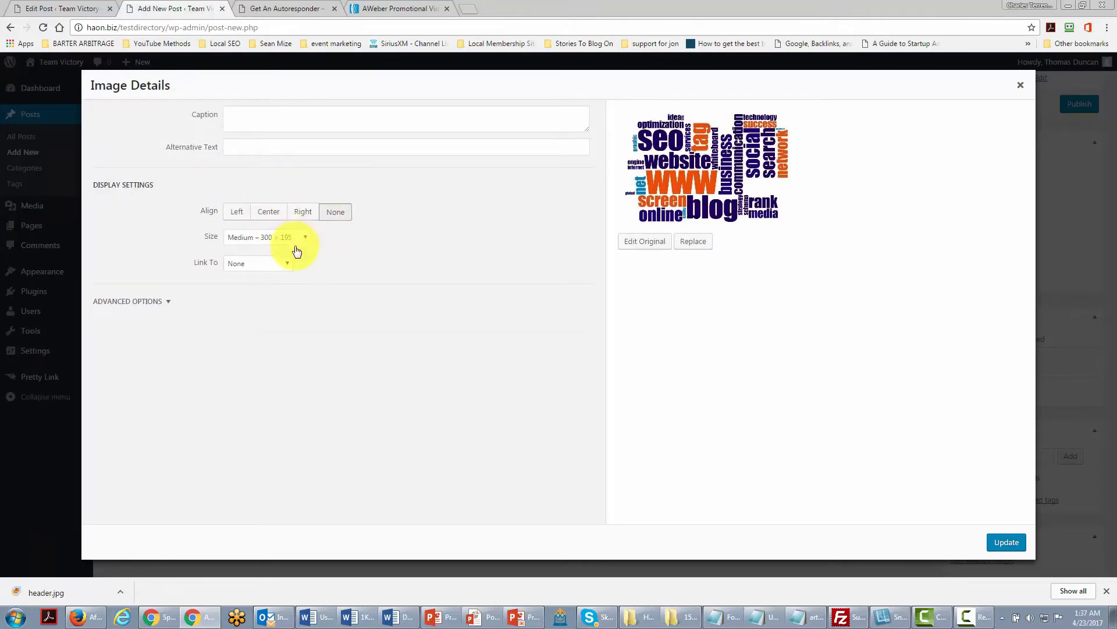
{"action": "left_click", "coordinate": [236, 213]}
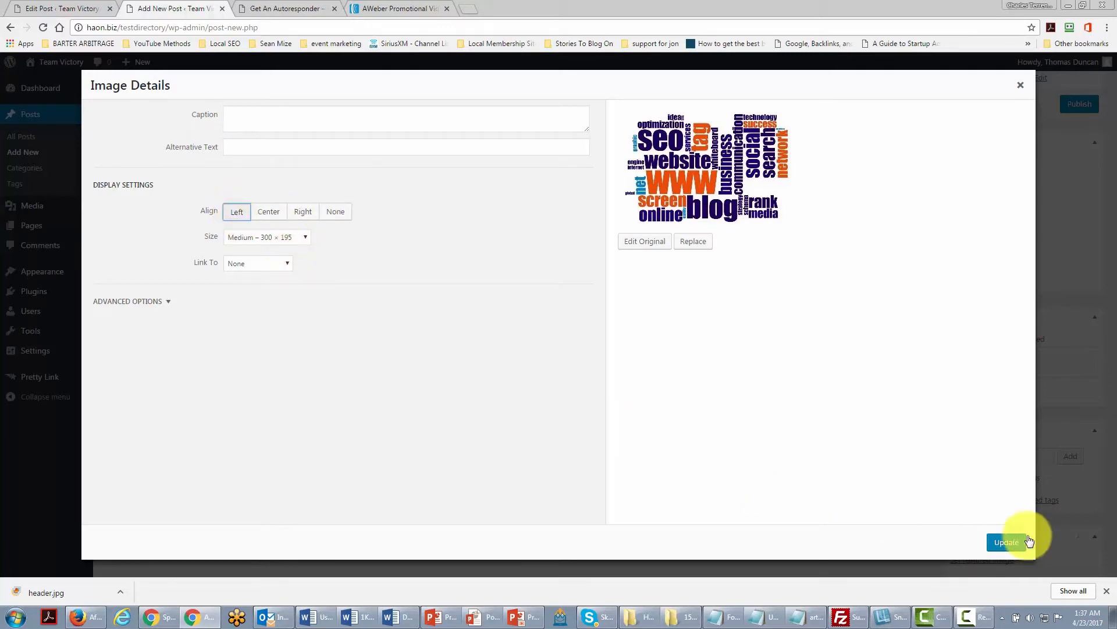
{"action": "left_click", "coordinate": [998, 542]}
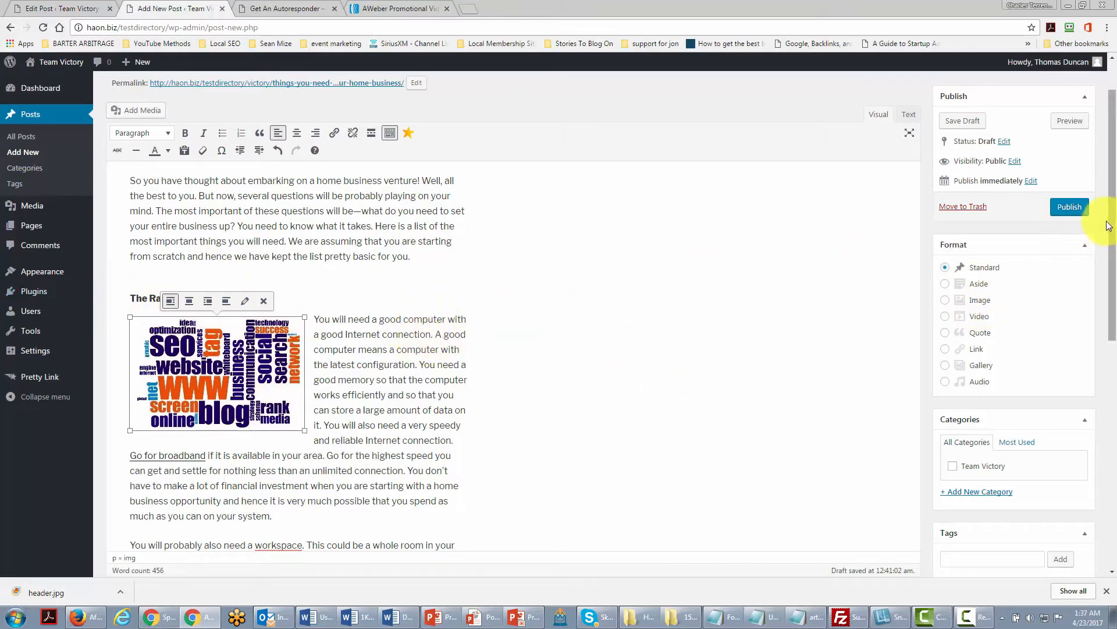
Publish the post and review it on the live site.
{"action": "left_click", "coordinate": [1070, 208]}
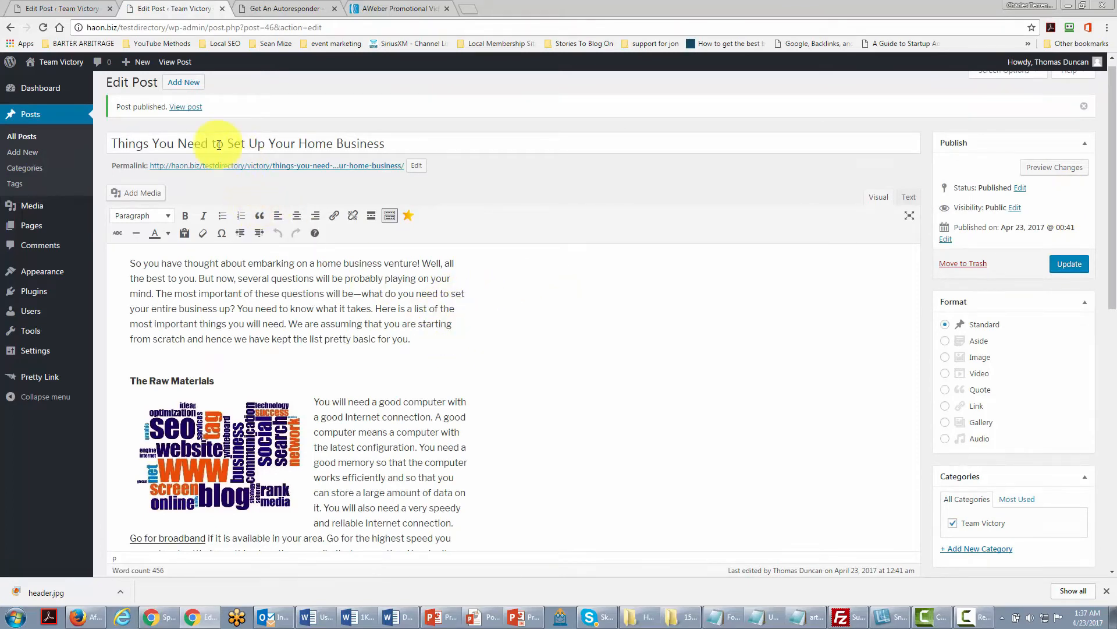
{"action": "left_click", "coordinate": [189, 111]}
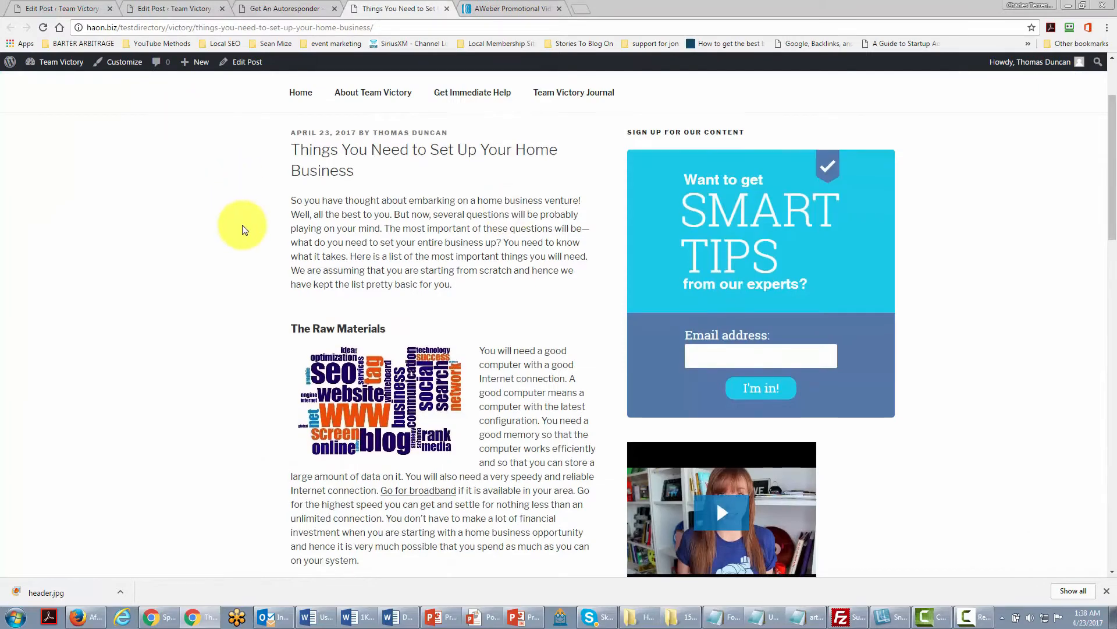
{"action": "scroll", "coordinate": [355, 263], "scroll_direction": "down", "scroll_amount": 2}
{"action": "scroll", "coordinate": [355, 263], "scroll_direction": "down", "scroll_amount": 7}
{"action": "scroll", "coordinate": [406, 319], "scroll_direction": "up", "scroll_amount": 4}
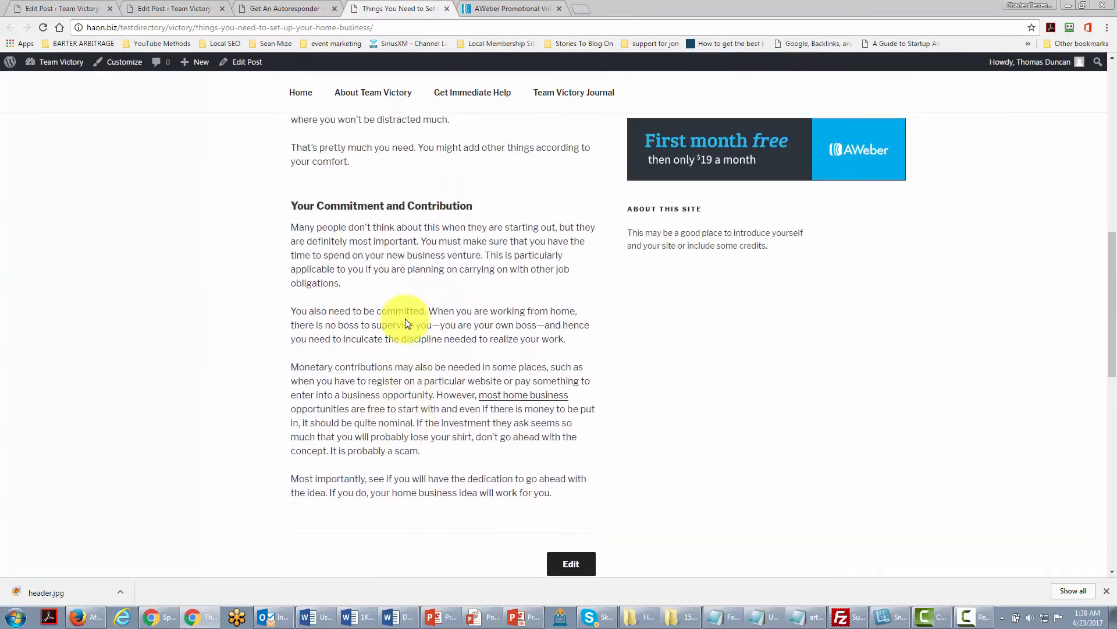
{"action": "scroll", "coordinate": [407, 319], "scroll_direction": "up", "scroll_amount": 6}
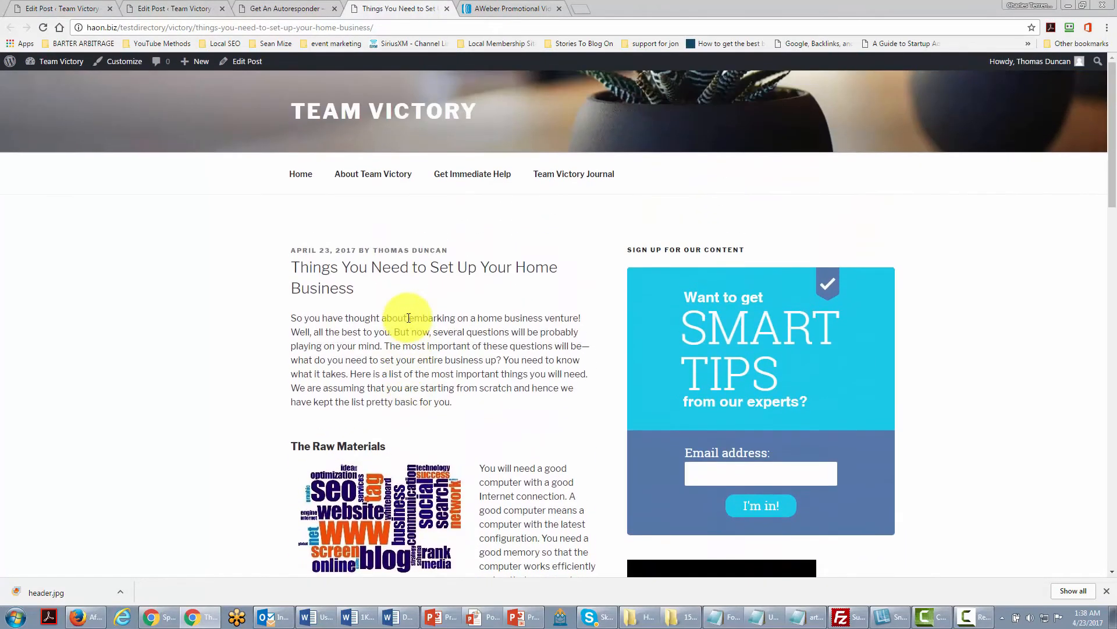
{"action": "scroll", "coordinate": [408, 318], "scroll_direction": "down", "scroll_amount": 1}
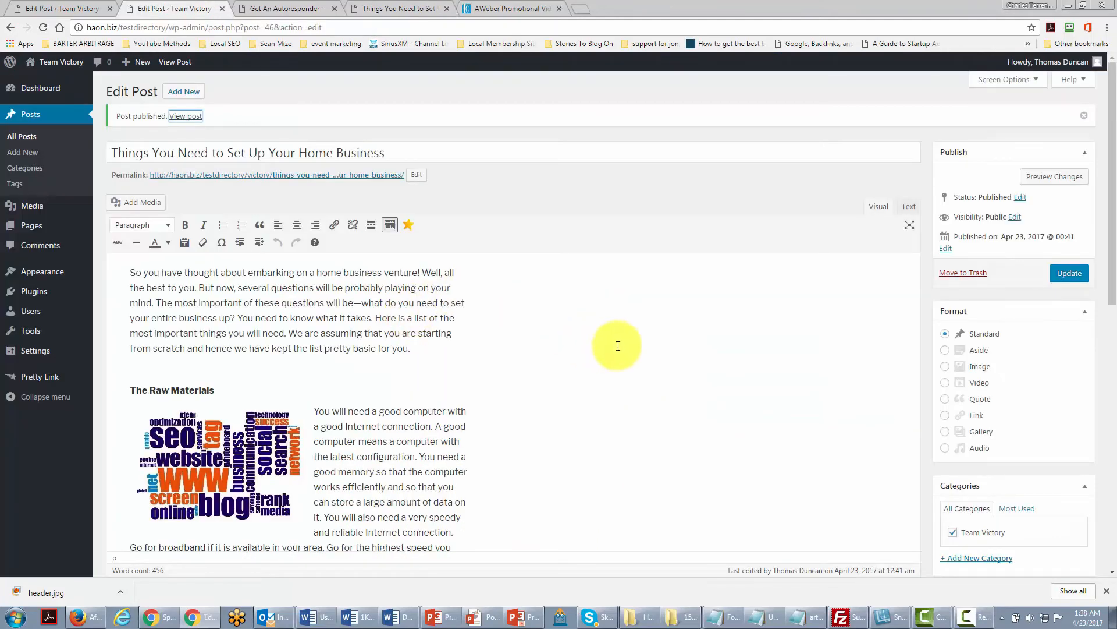
Add a new category named events to the post.
{"action": "scroll", "coordinate": [650, 348], "scroll_direction": "down", "scroll_amount": 1}
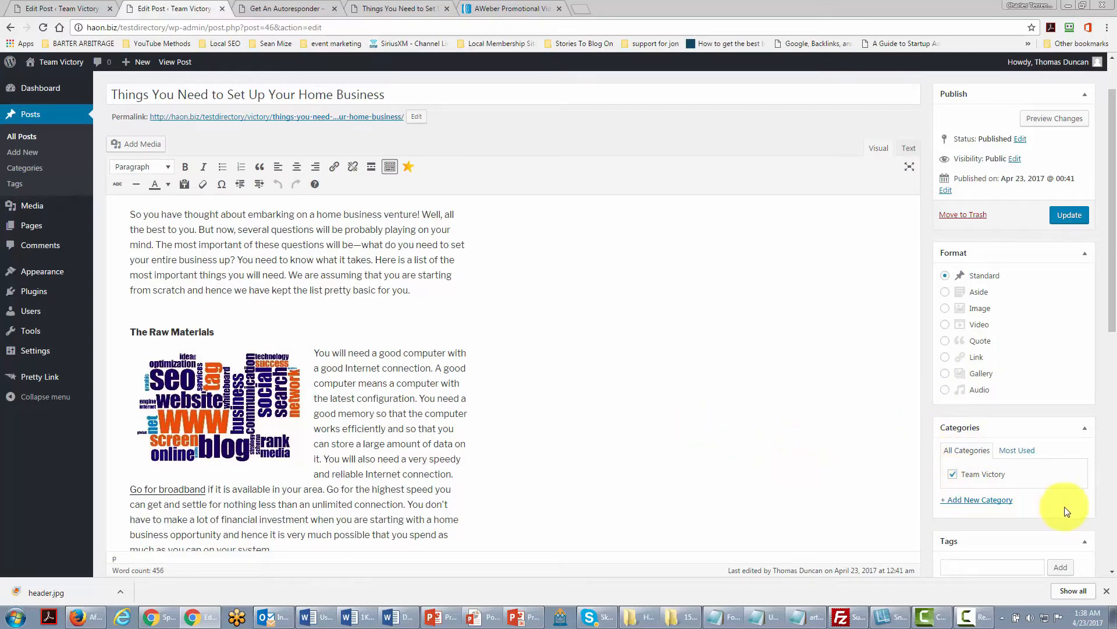
{"action": "left_click", "coordinate": [976, 502]}
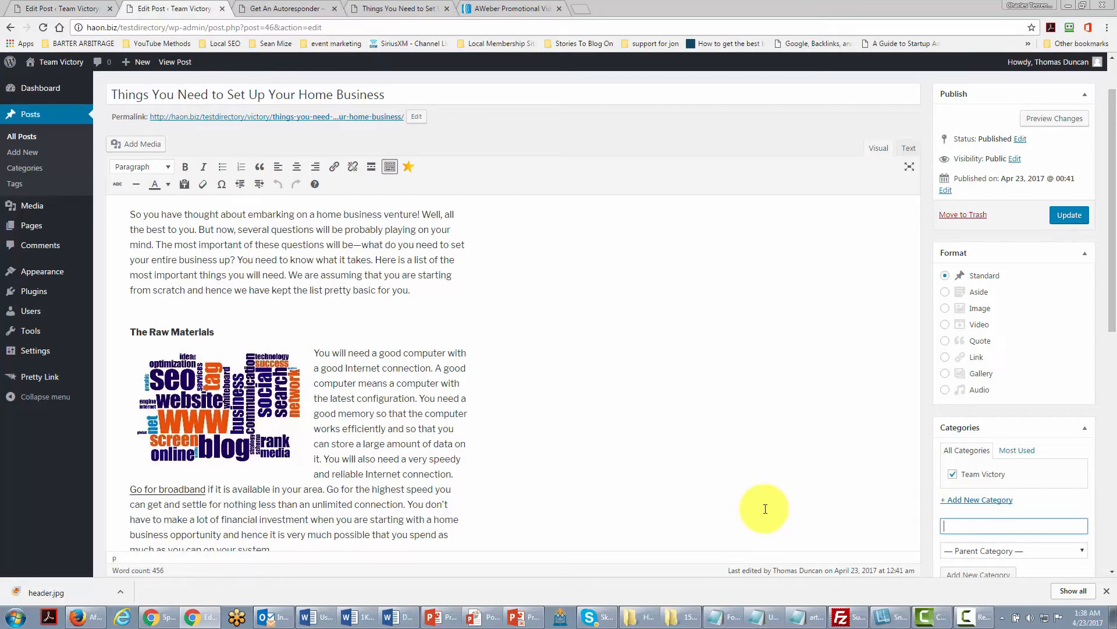
{"action": "type", "text": "events"}
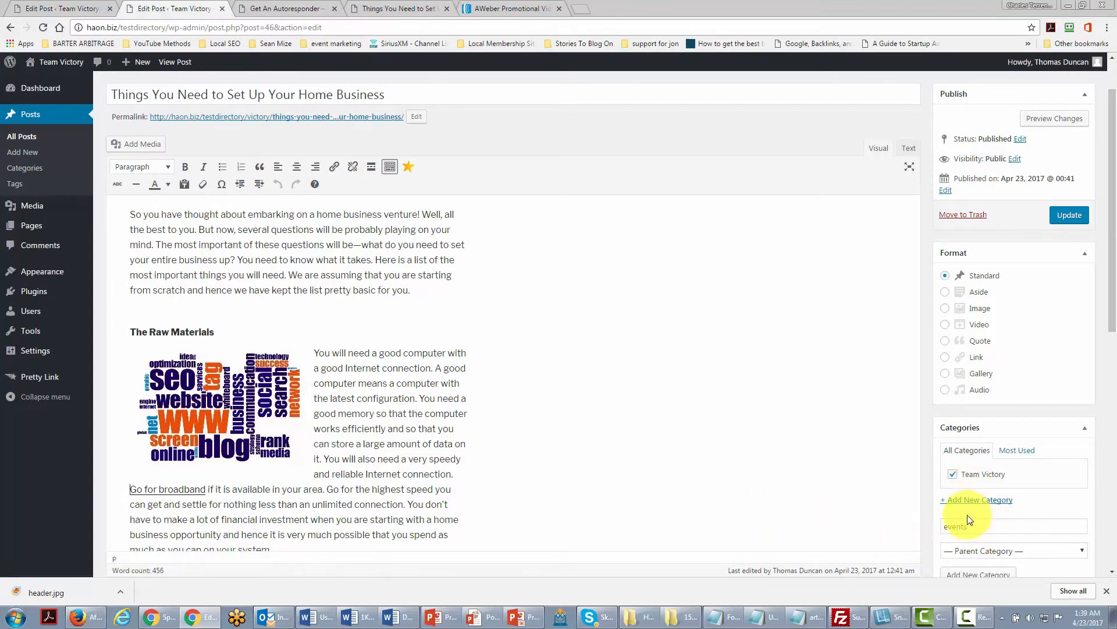
{"action": "scroll", "coordinate": [970, 522], "scroll_direction": "down", "scroll_amount": 1}
{"action": "scroll", "coordinate": [967, 526], "scroll_direction": "up", "scroll_amount": 1}
{"action": "scroll", "coordinate": [971, 537], "scroll_direction": "down", "scroll_amount": 1}
{"action": "scroll", "coordinate": [970, 536], "scroll_direction": "down", "scroll_amount": 1}
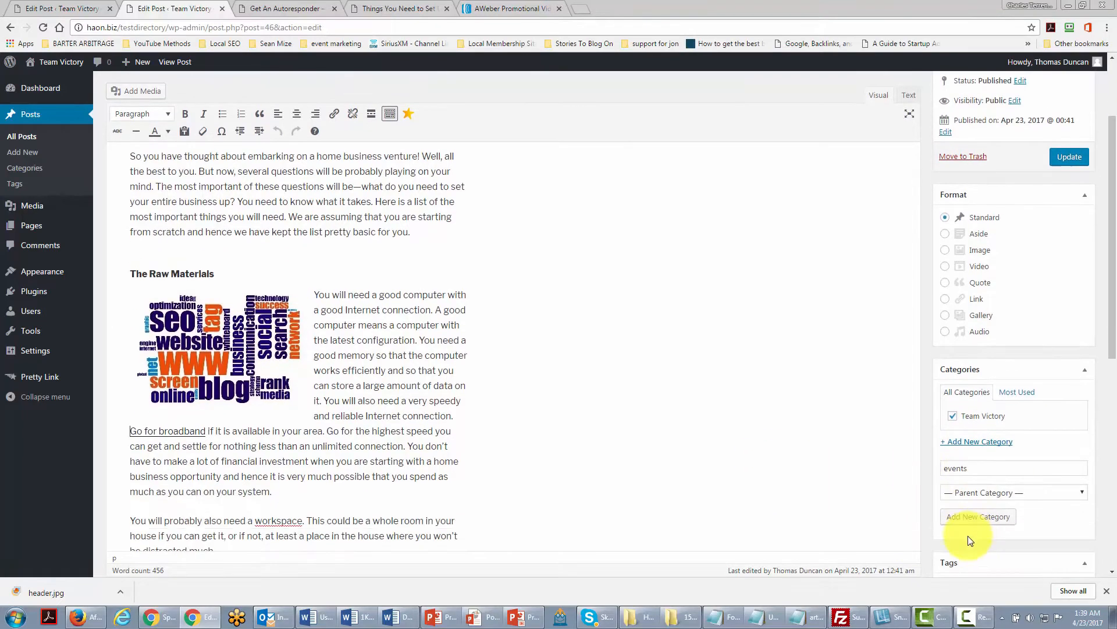
{"action": "left_click", "coordinate": [972, 523]}
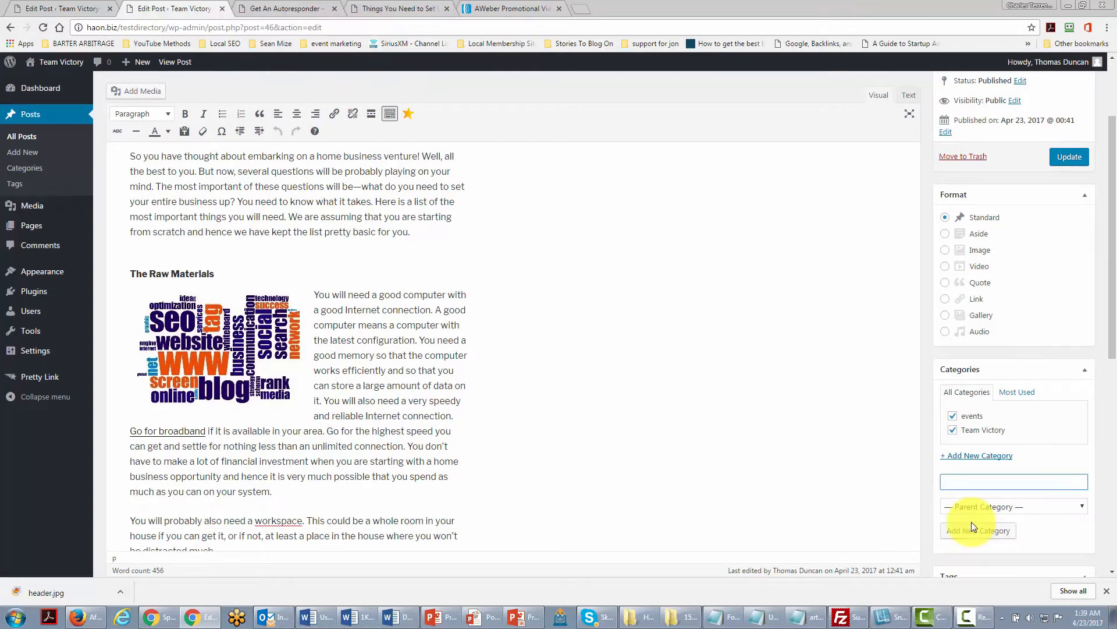
Deselect the Team Victory category and update the post.
{"action": "left_click", "coordinate": [953, 431]}
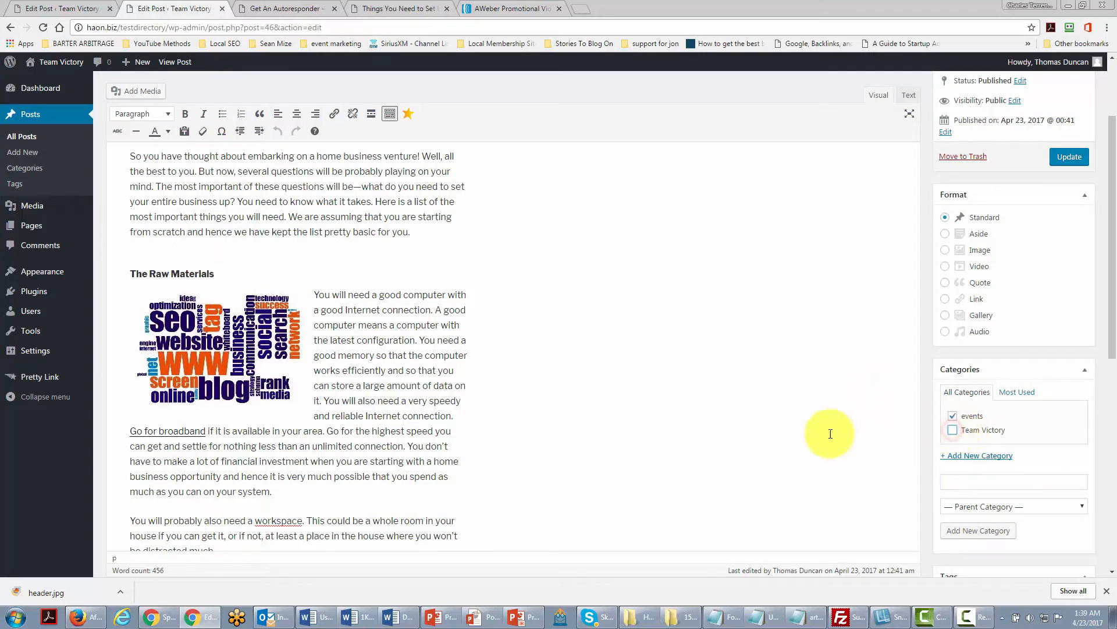
{"action": "left_click", "coordinate": [1060, 161]}
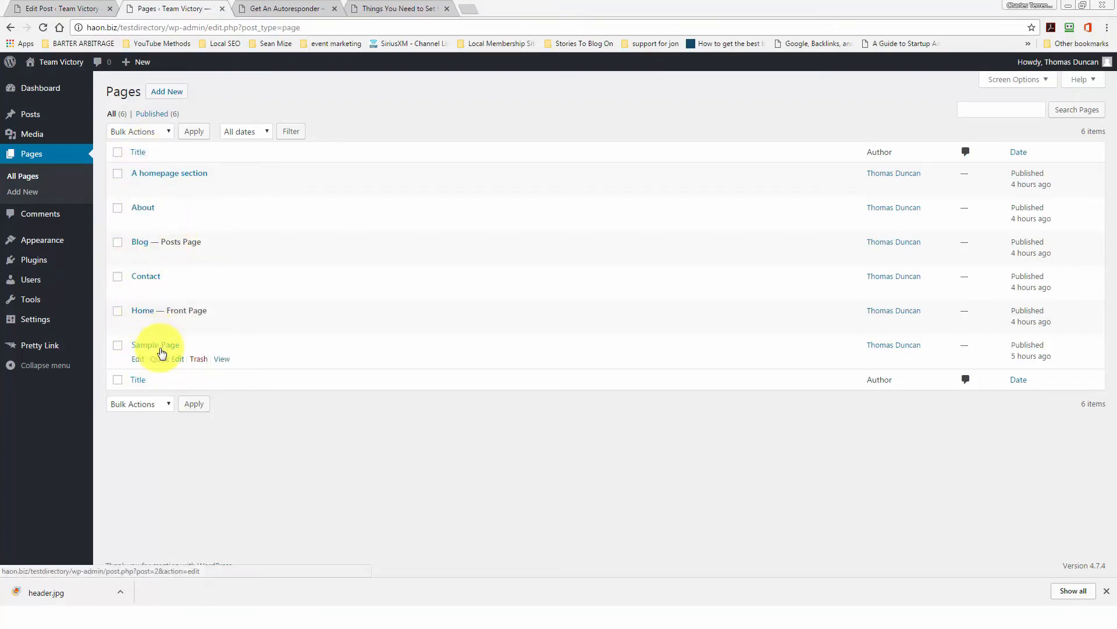
Start a new page and paste the article text into its body.
{"action": "left_click", "coordinate": [163, 94]}
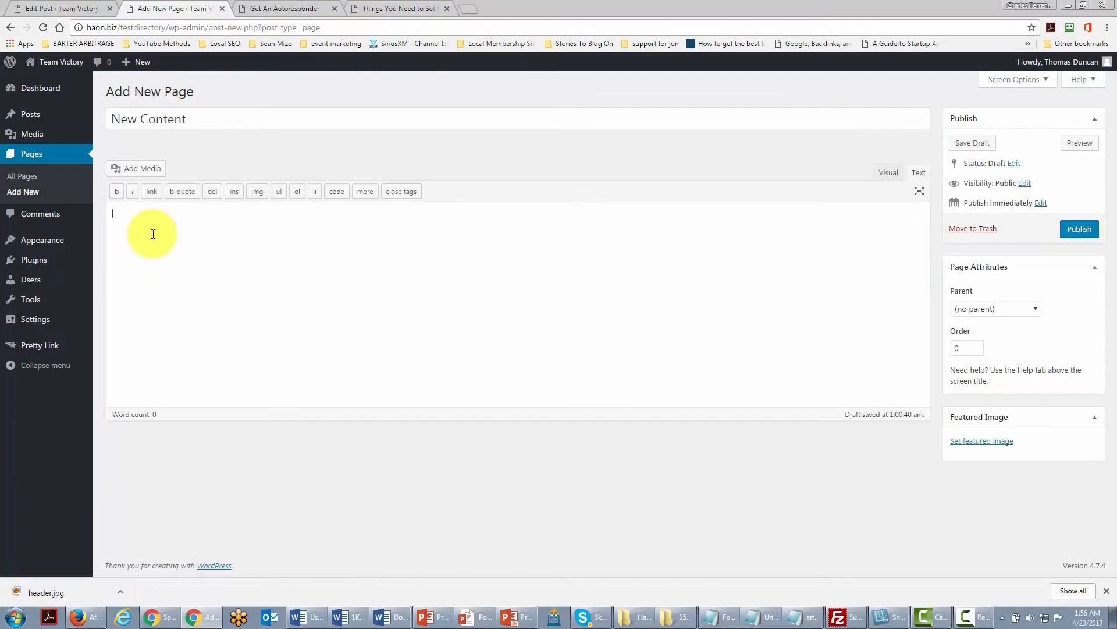
{"action": "key", "text": "ctrl+v"}
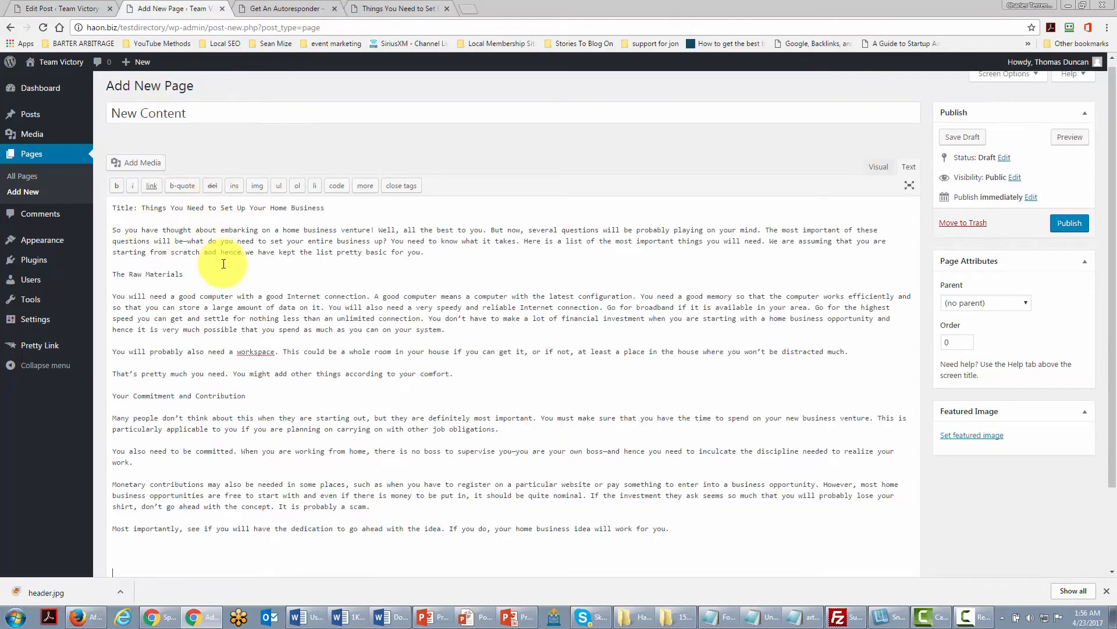
Delete the pasted title line from the top of the page body.
{"action": "left_click_drag", "start_coordinate": [325, 213], "coordinate": [87, 213]}
{"action": "key", "text": "Delete"}
{"action": "key", "text": "Delete"}
{"action": "key", "text": "Delete"}
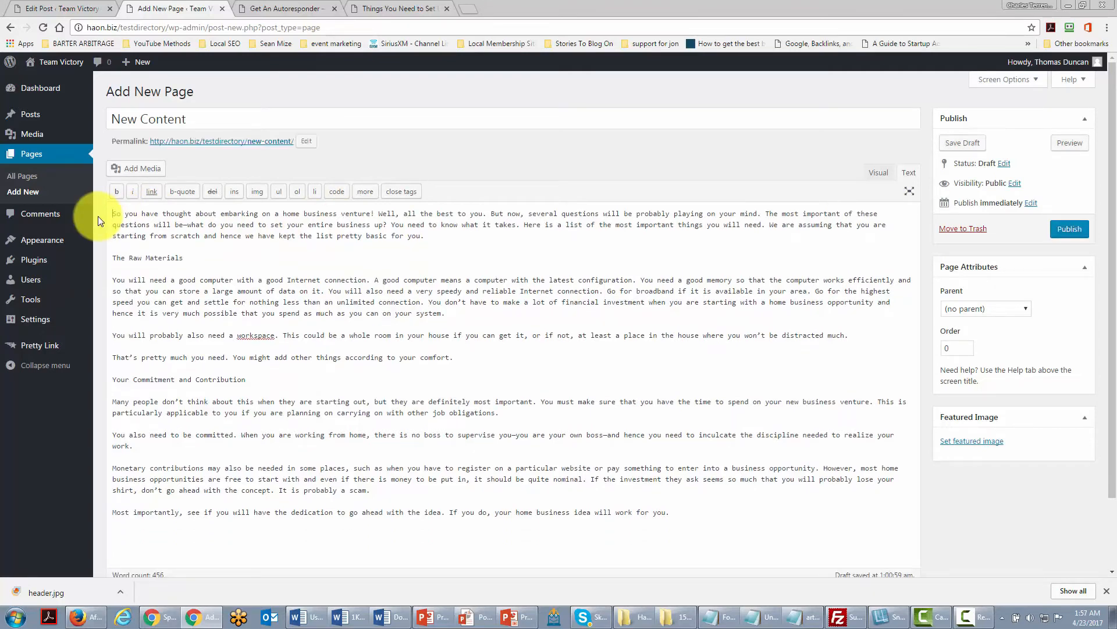
Switch the page editor to Visual mode and format "The Raw Materials" as Heading 4.
{"action": "left_click", "coordinate": [873, 174]}
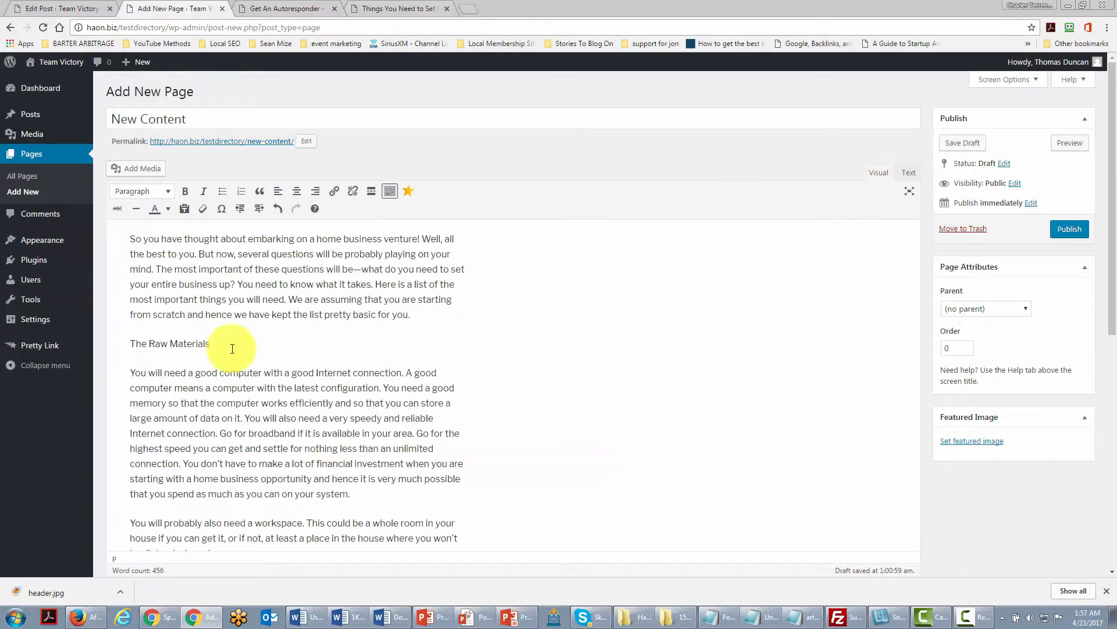
{"action": "left_click_drag", "start_coordinate": [238, 347], "coordinate": [114, 347]}
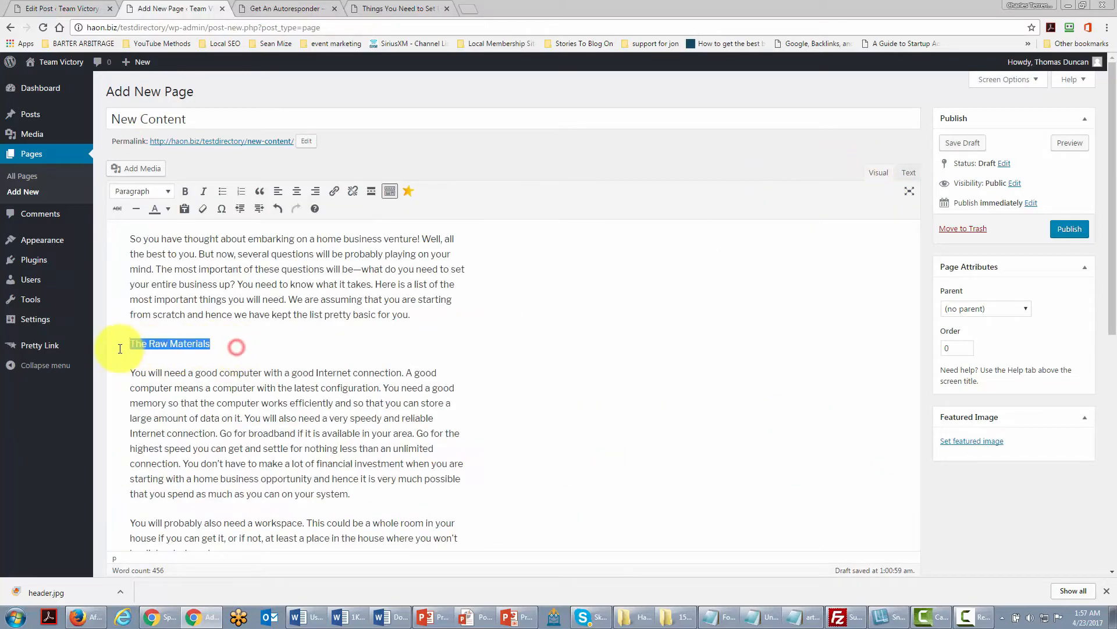
{"action": "left_click", "coordinate": [167, 192]}
{"action": "left_click", "coordinate": [156, 297]}
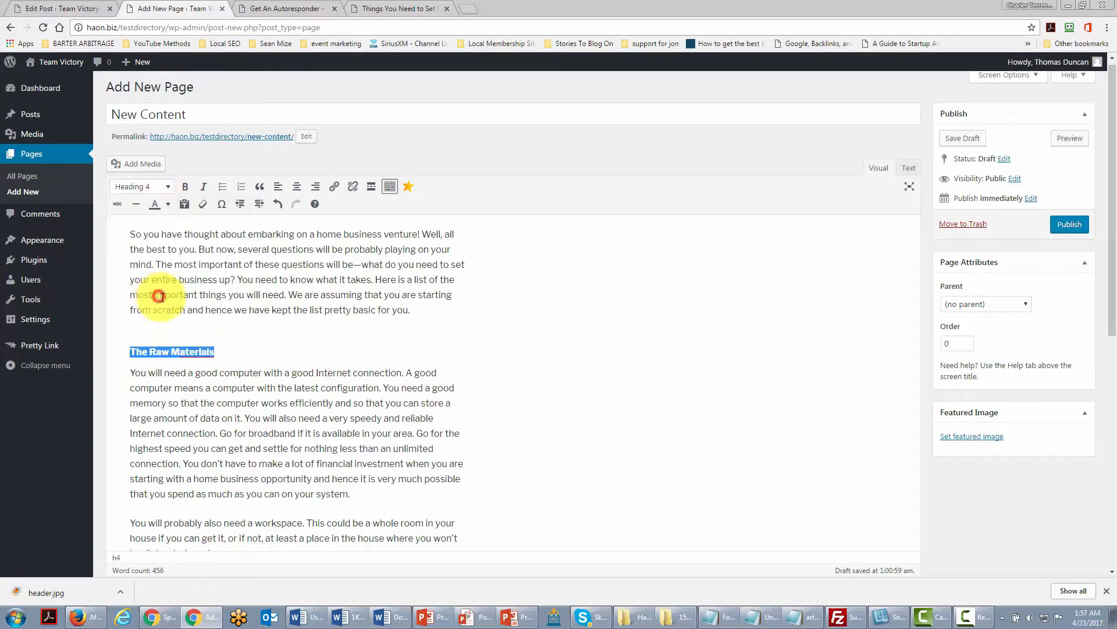
Format the "Your Commitment and Contribution" line in the page body as Heading 4.
{"action": "left_click", "coordinate": [256, 334]}
{"action": "scroll", "coordinate": [250, 332], "scroll_direction": "down", "scroll_amount": 3}
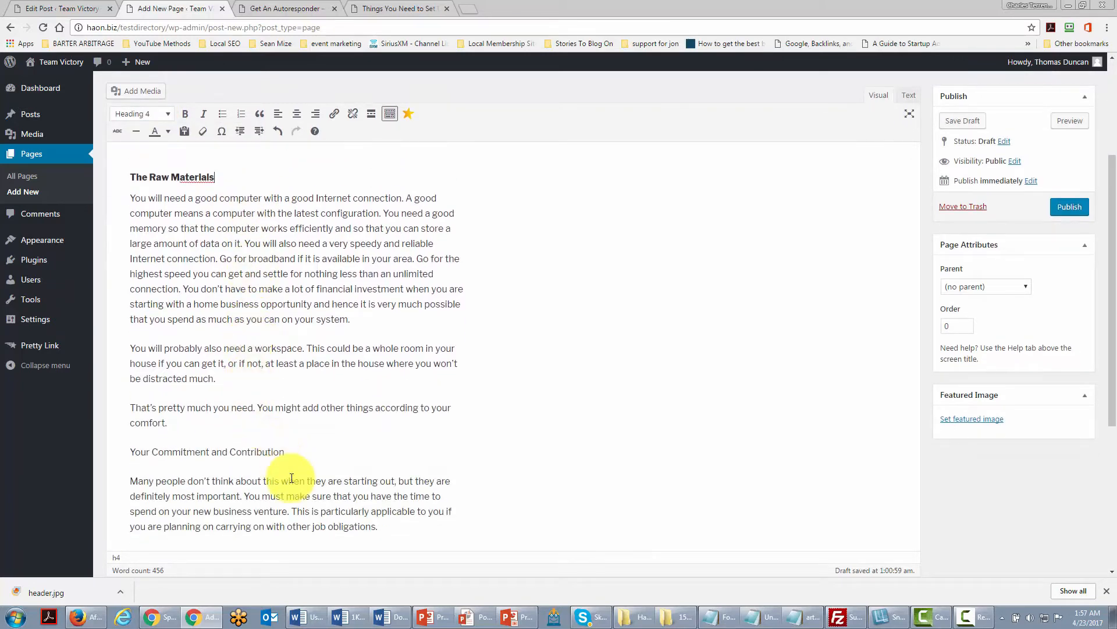
{"action": "left_click", "coordinate": [288, 451]}
{"action": "left_click_drag", "start_coordinate": [288, 451], "coordinate": [148, 452]}
{"action": "left_click_drag", "start_coordinate": [147, 452], "coordinate": [127, 453]}
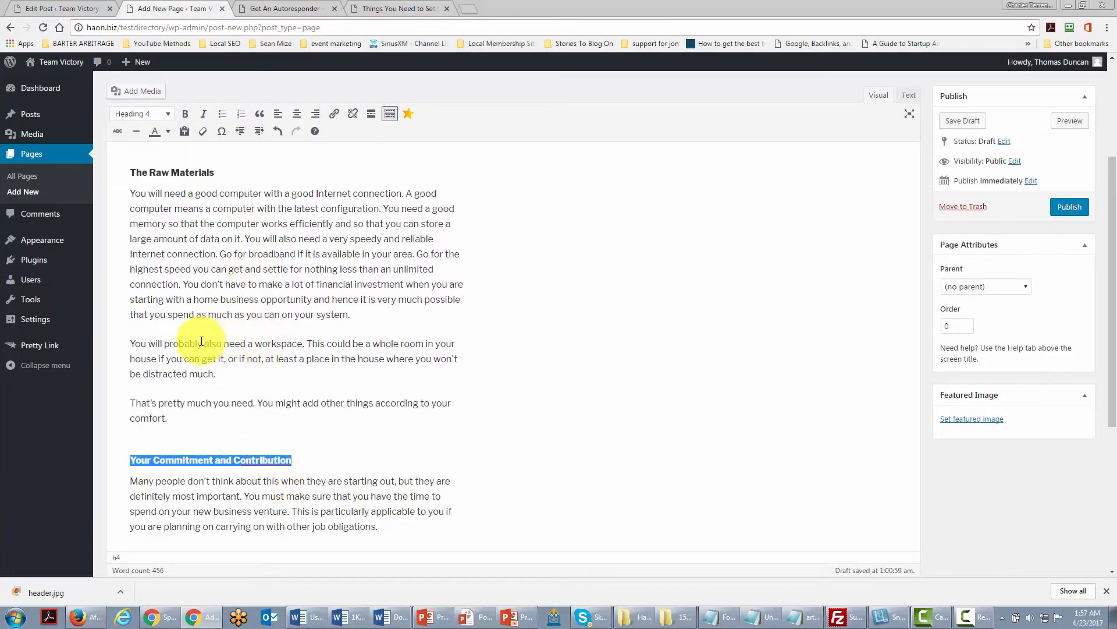
Link the phrase "also need a workspace" to google.com.
{"action": "left_click_drag", "start_coordinate": [204, 342], "coordinate": [299, 345]}
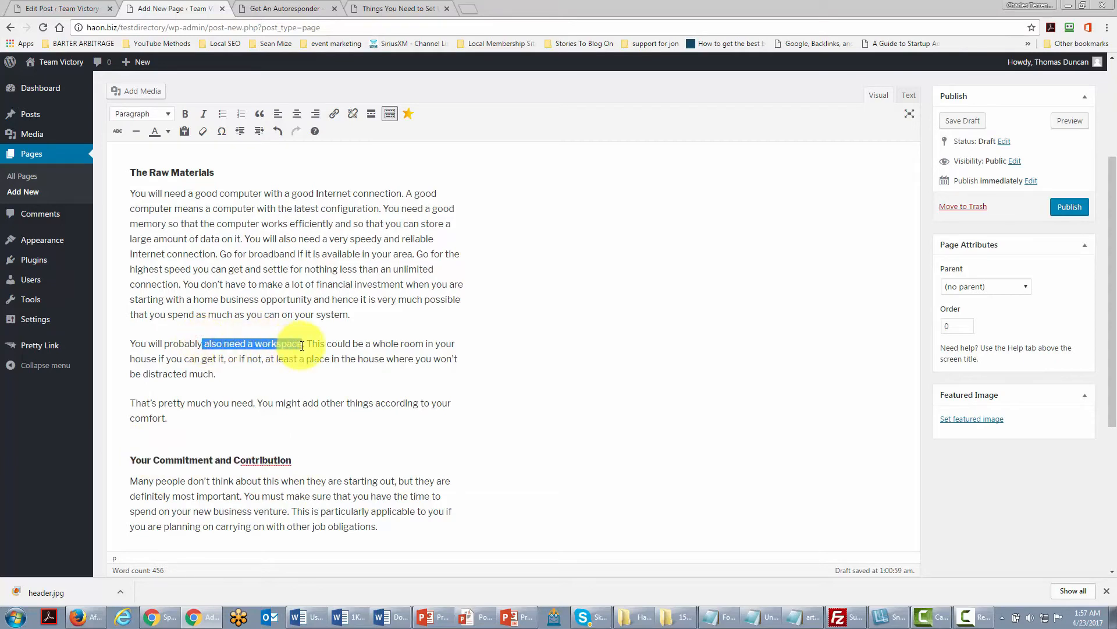
{"action": "left_click", "coordinate": [334, 114]}
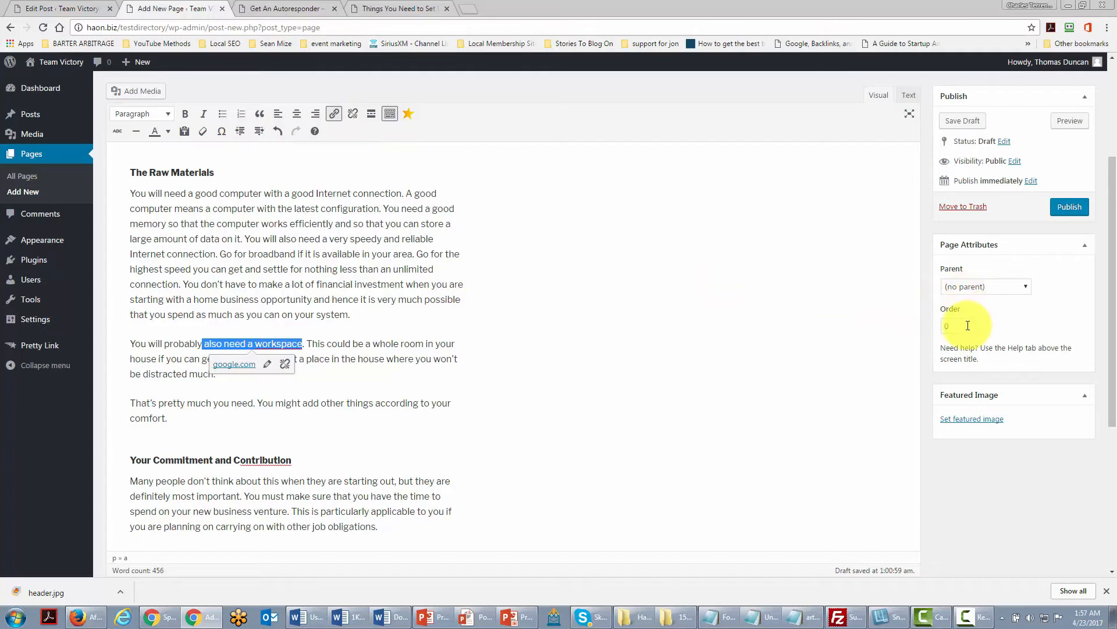
Set the page's parent to About and publish the page.
{"action": "left_click", "coordinate": [1025, 285]}
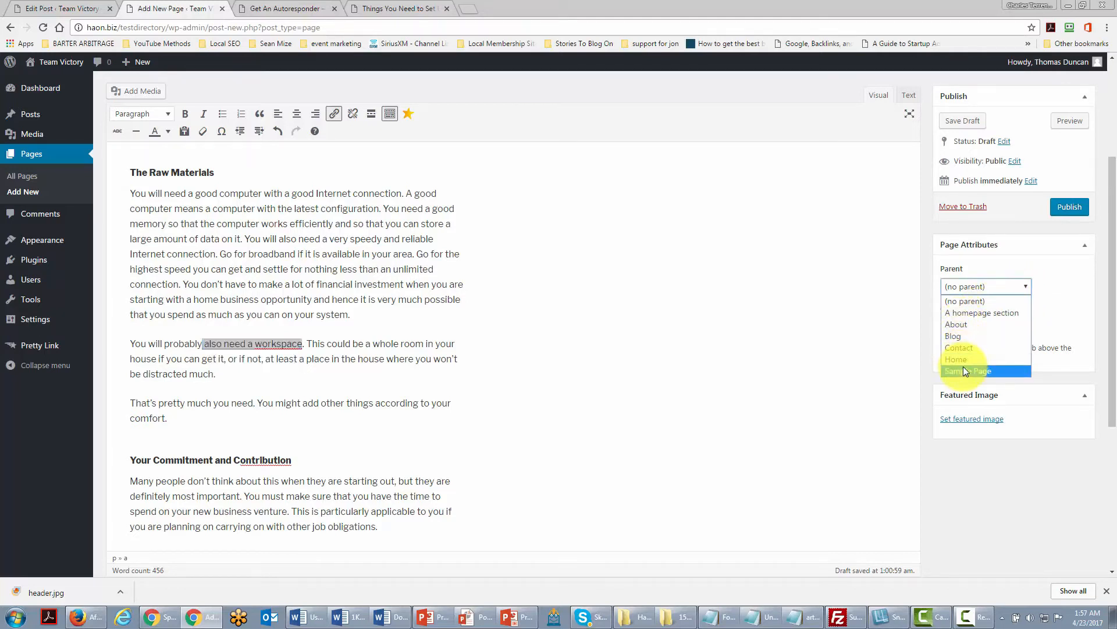
{"action": "left_click", "coordinate": [959, 324]}
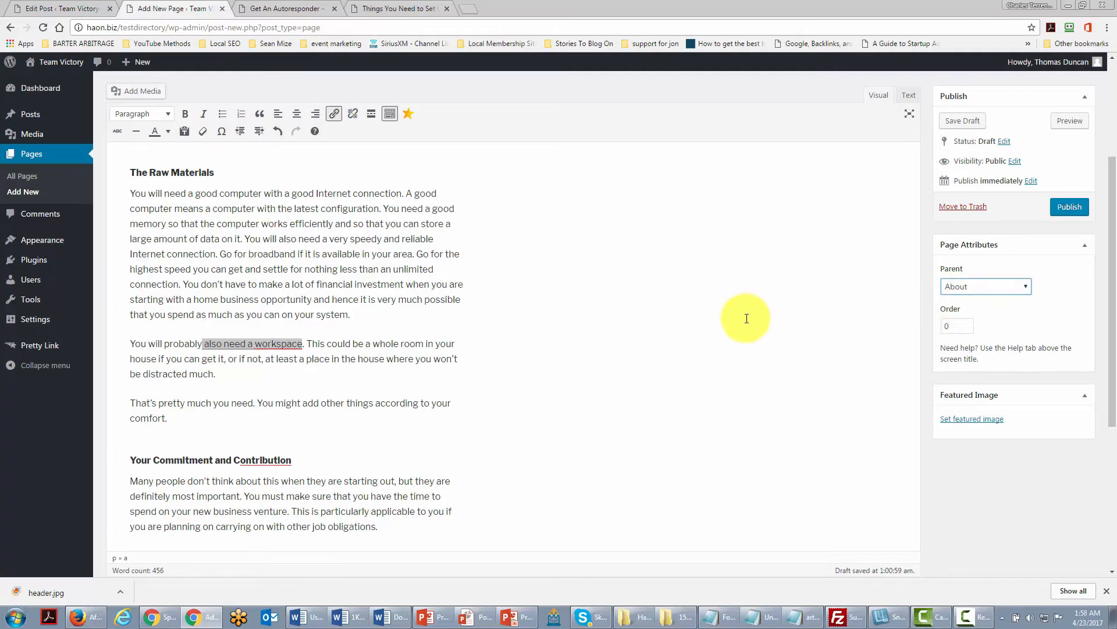
{"action": "left_click", "coordinate": [1068, 208]}
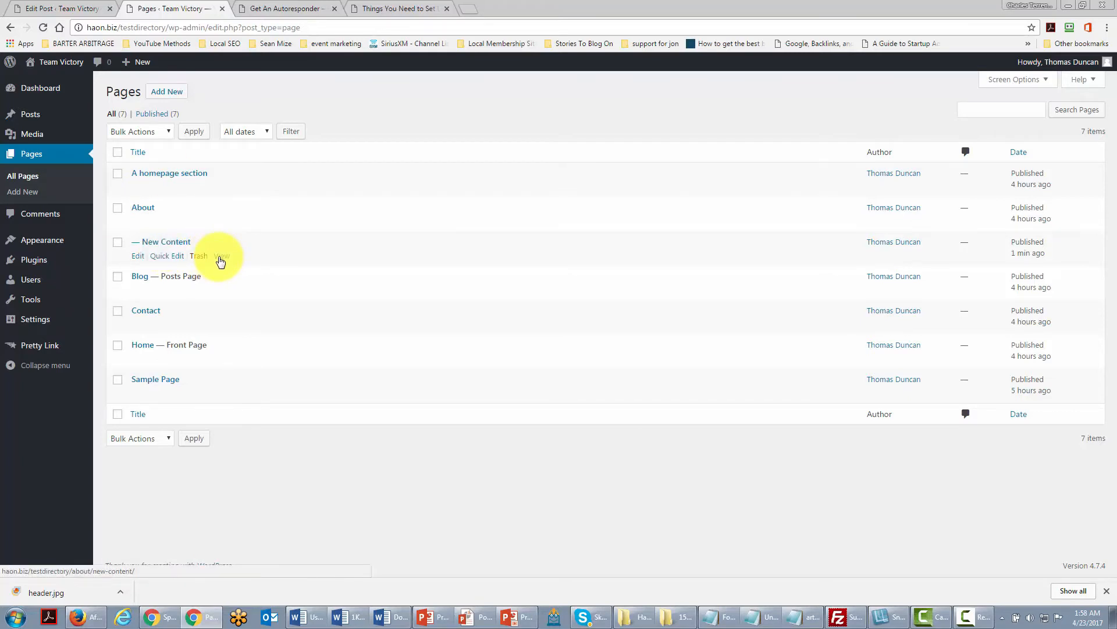
View the published New Content page and examine its address path.
{"action": "left_click", "coordinate": [221, 260]}
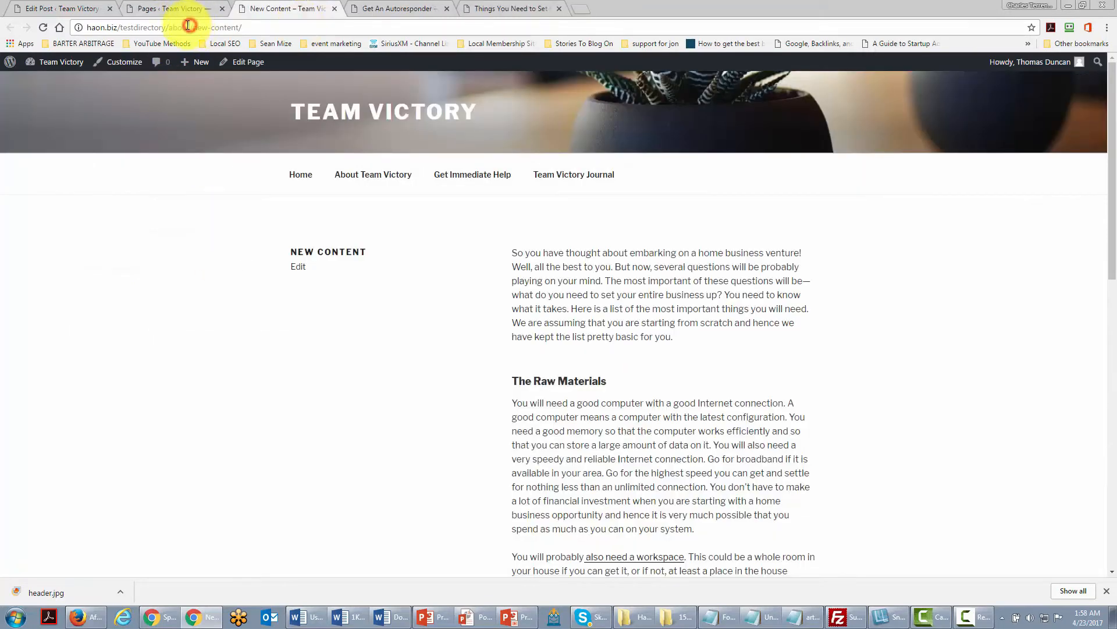
{"action": "double_click", "coordinate": [188, 25]}
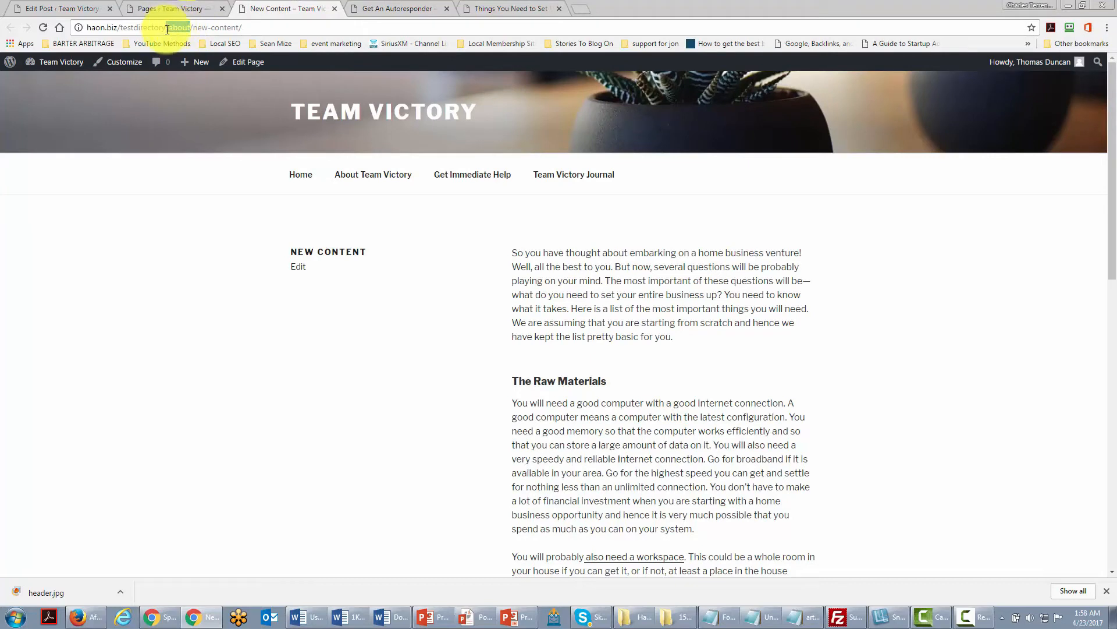
{"action": "left_click", "coordinate": [169, 27]}
{"action": "left_click_drag", "start_coordinate": [184, 27], "coordinate": [235, 27]}
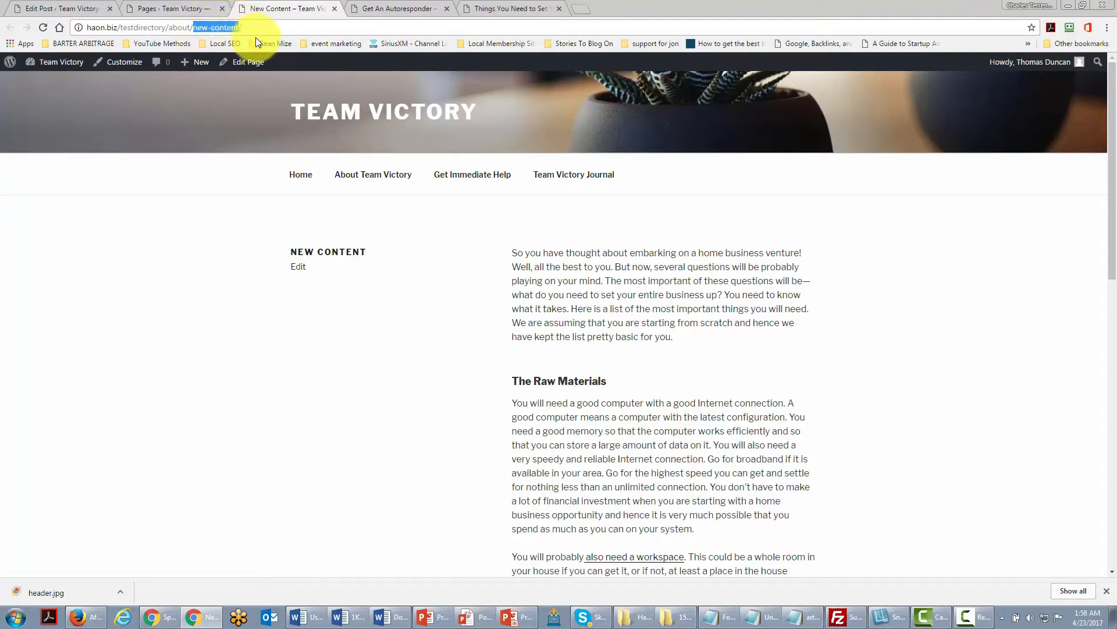
{"action": "left_click", "coordinate": [259, 27]}
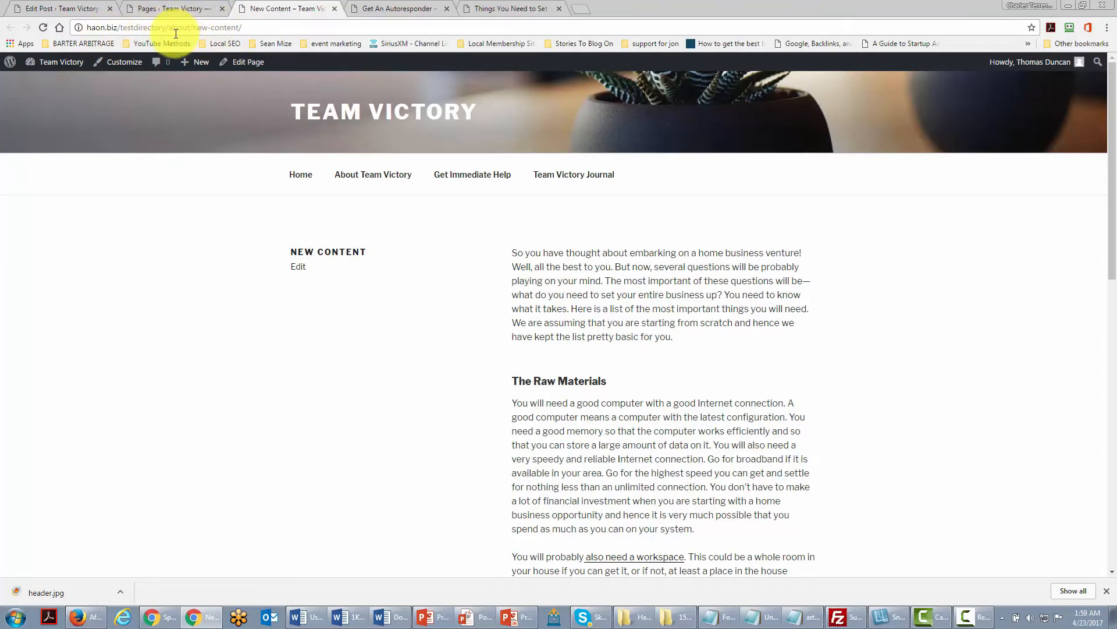
{"action": "left_click", "coordinate": [174, 10]}
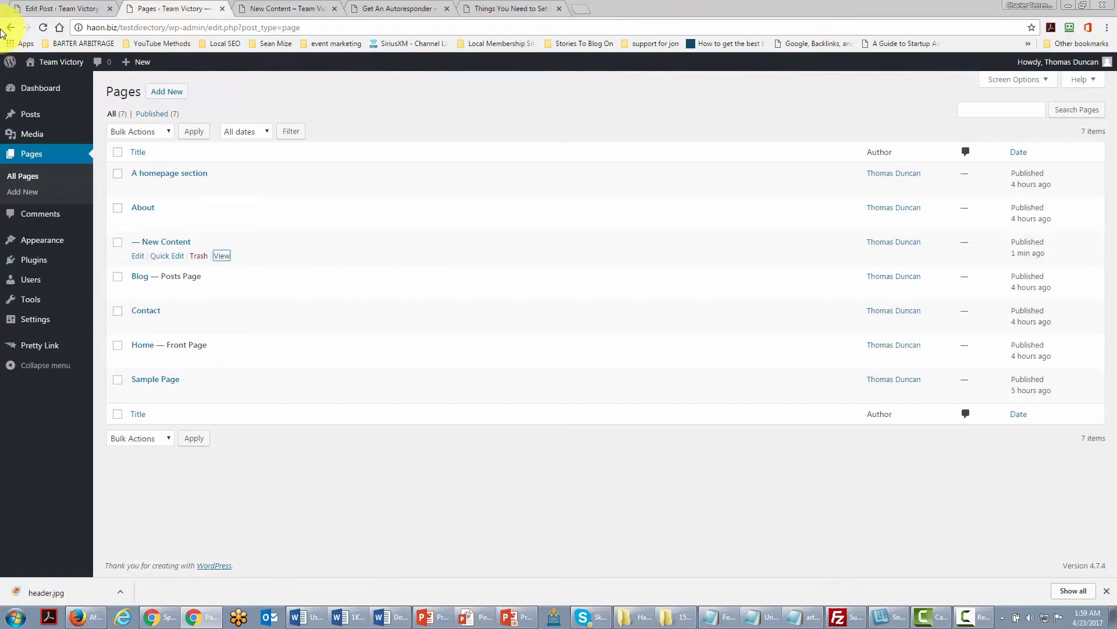
Edit the New Content page, set the SEO word cloud image as its featured image, and update it.
{"action": "left_click", "coordinate": [137, 256]}
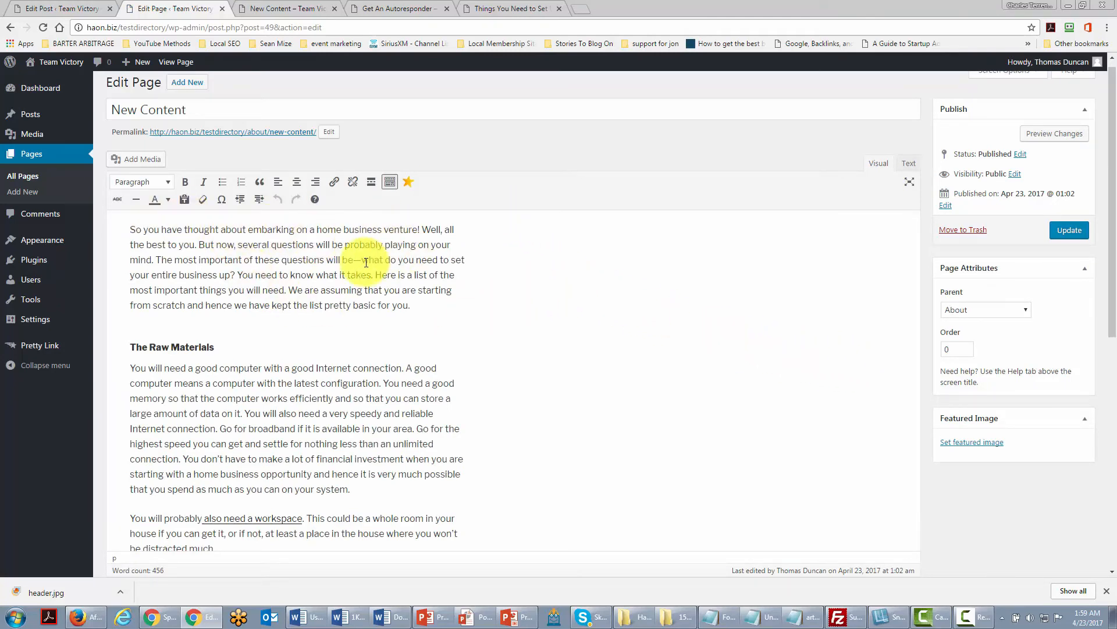
{"action": "left_click", "coordinate": [965, 444]}
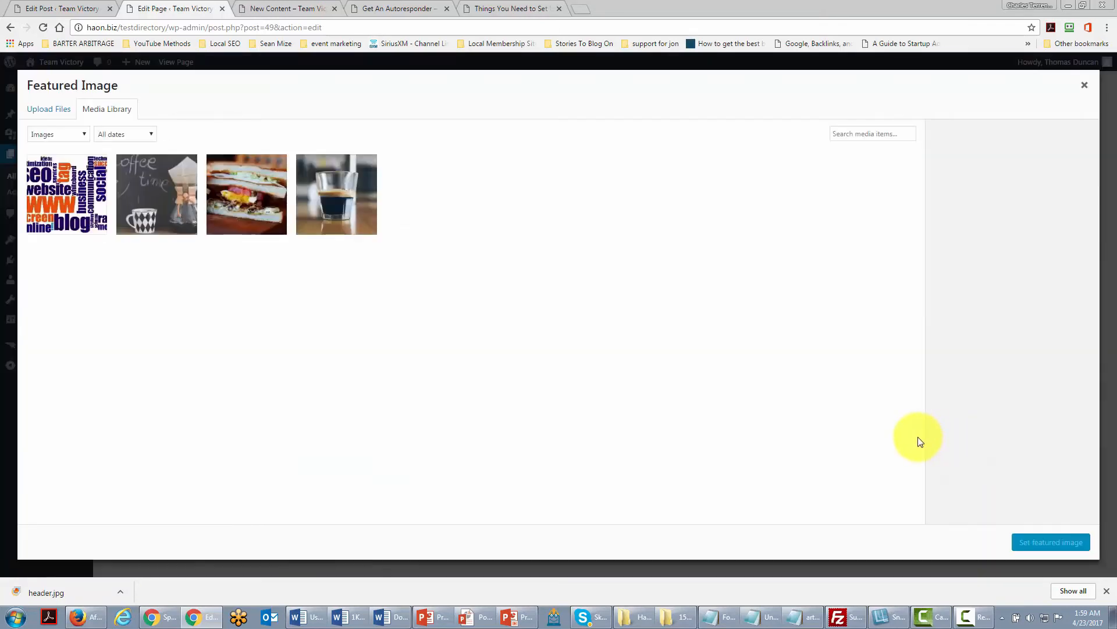
{"action": "left_click", "coordinate": [72, 206]}
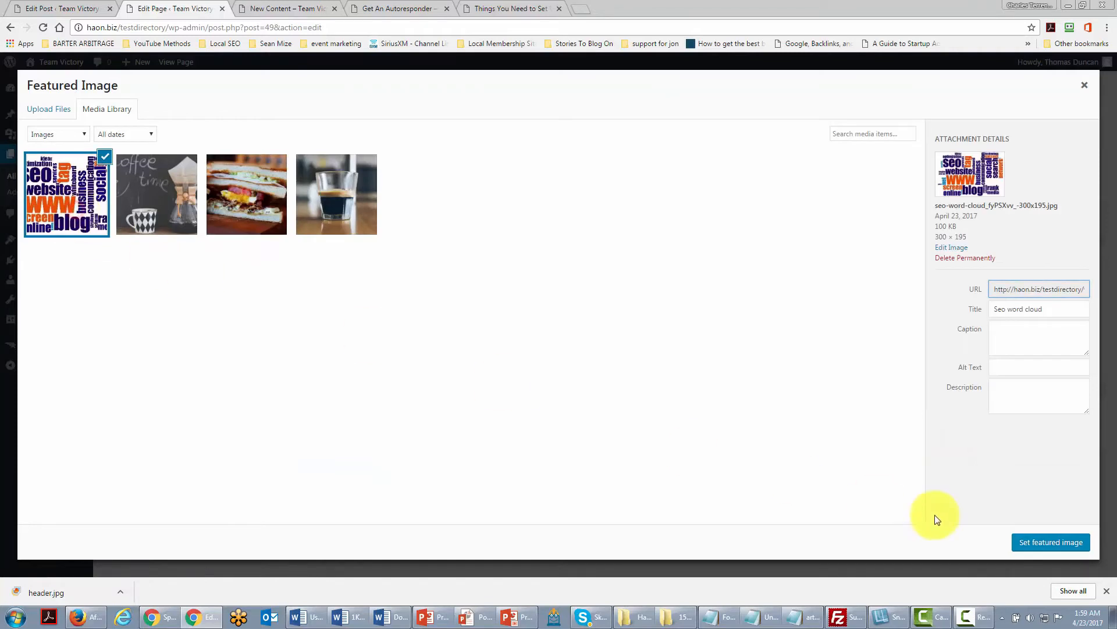
{"action": "left_click", "coordinate": [1046, 543]}
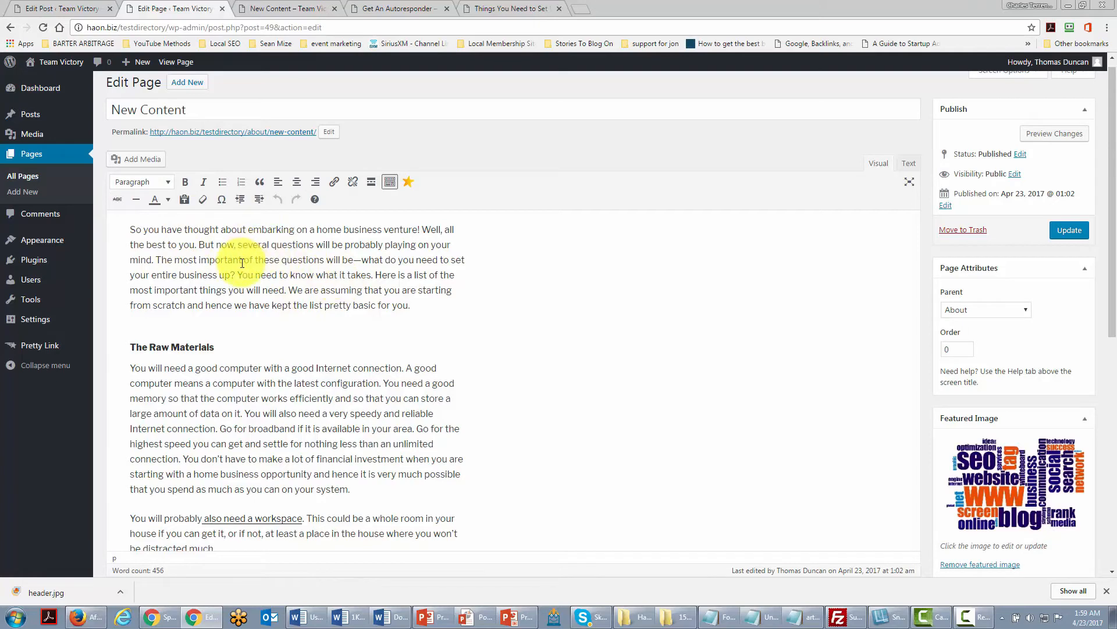
{"action": "left_click", "coordinate": [1069, 232]}
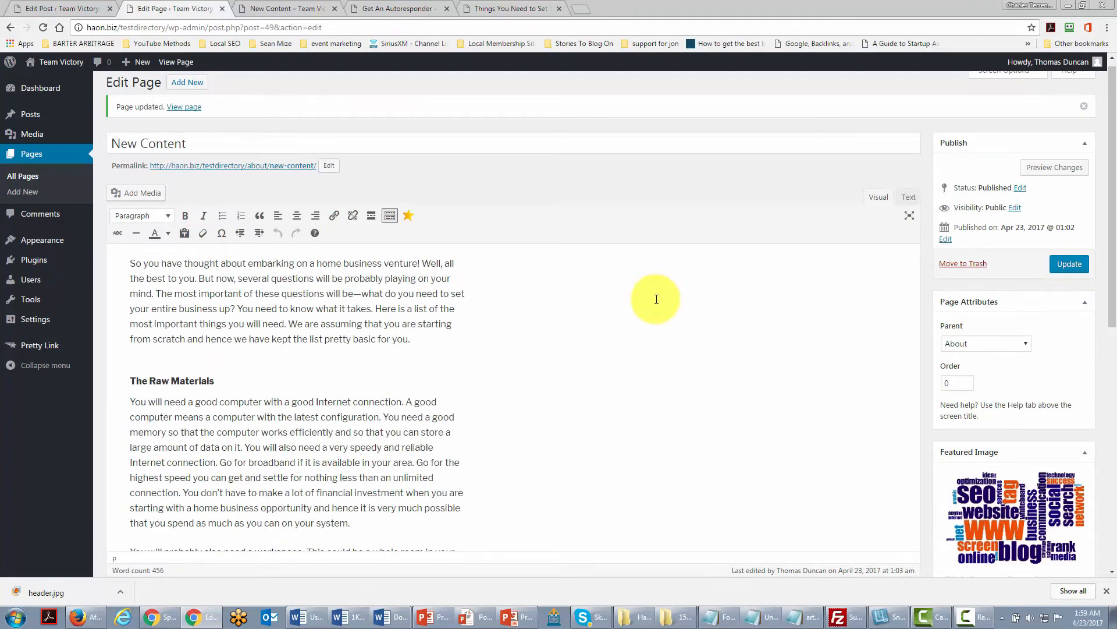
Check the live page with its featured image in the other tab.
{"action": "key", "text": "ctrl+Tab"}
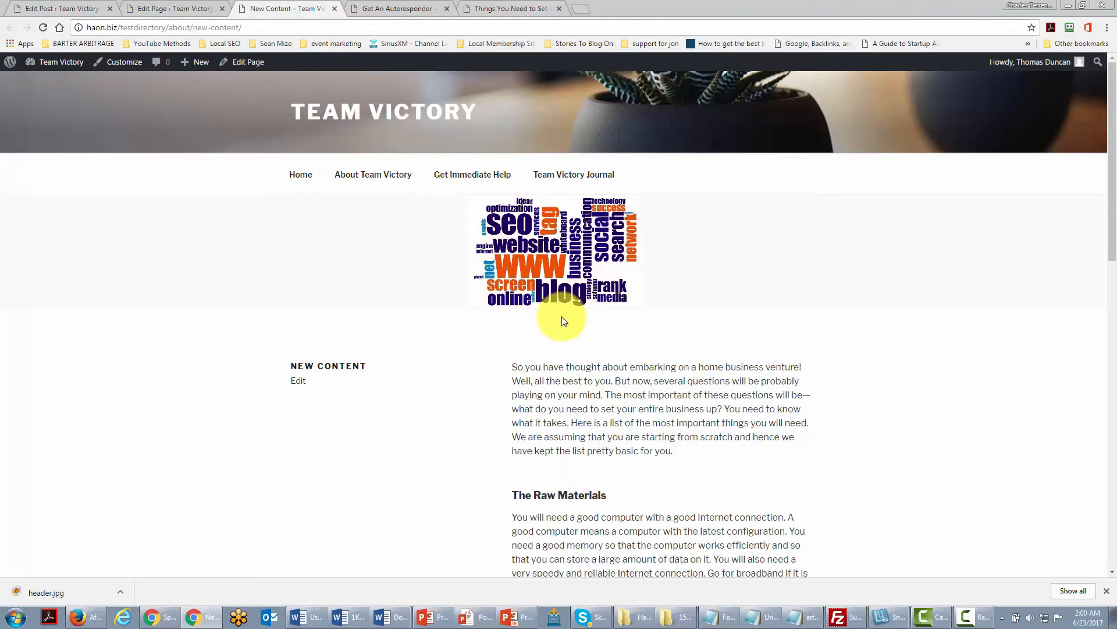
{"action": "key", "text": "ctrl+shift+Tab"}
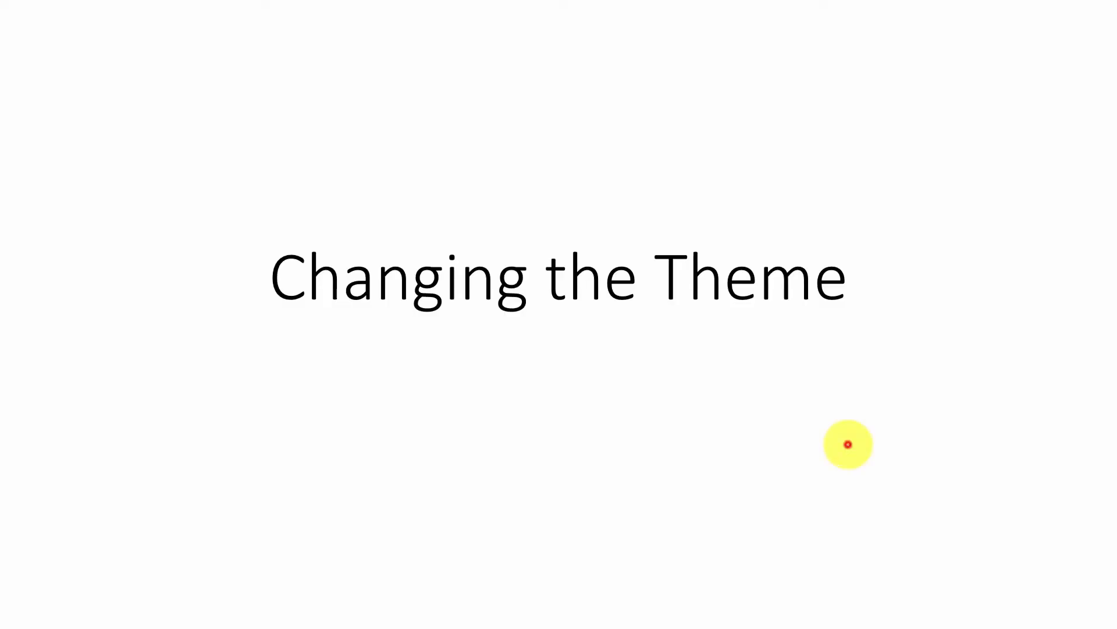
Open the Add Themes screen and browse the featured themes.
{"action": "left_click", "coordinate": [848, 444]}
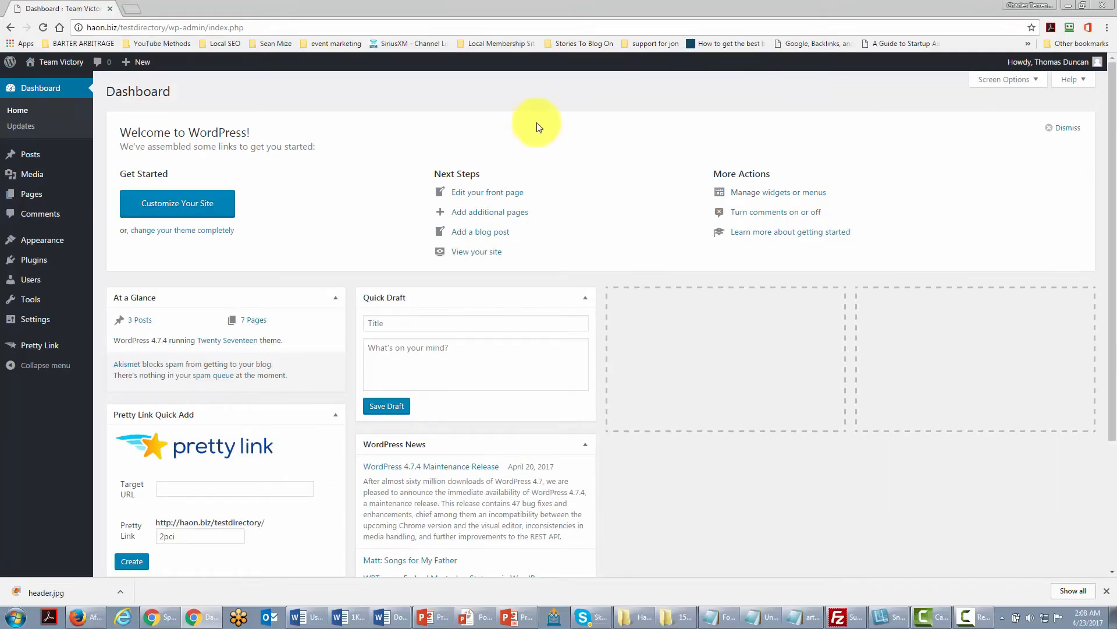
{"action": "mouse_move", "coordinate": [42, 246]}
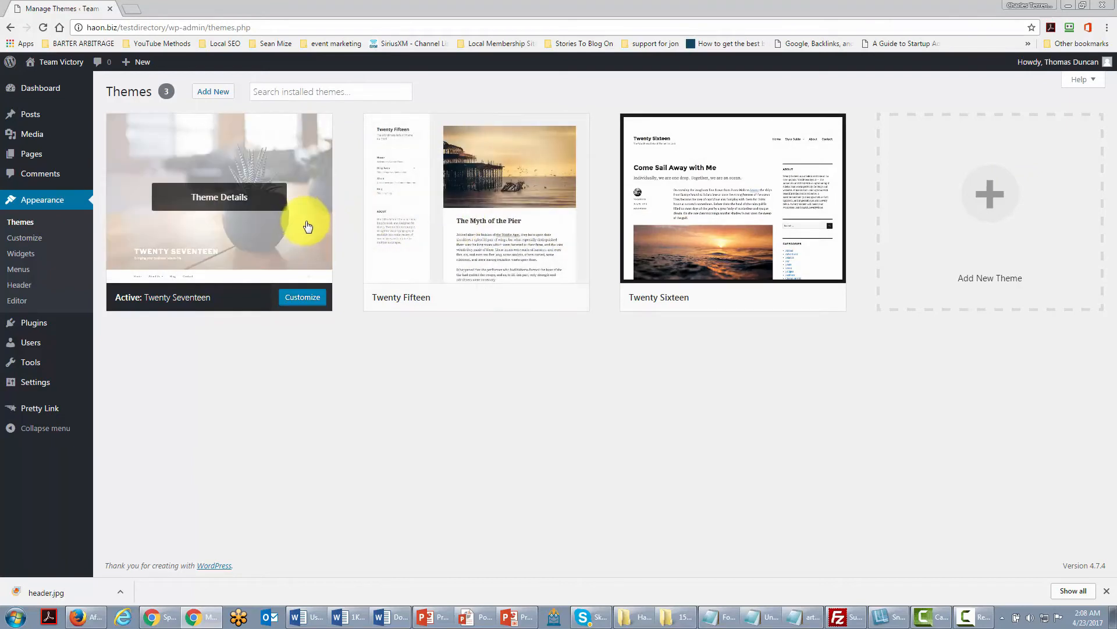
{"action": "left_click", "coordinate": [209, 95]}
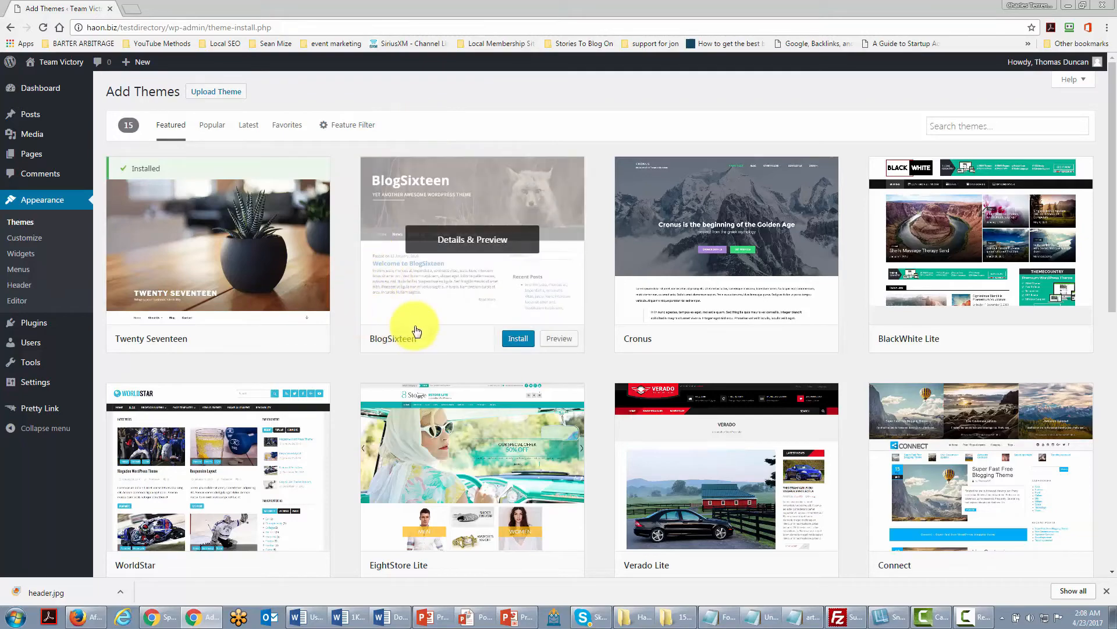
{"action": "scroll", "coordinate": [416, 331], "scroll_direction": "down", "scroll_amount": 2}
{"action": "scroll", "coordinate": [413, 329], "scroll_direction": "up", "scroll_amount": 2}
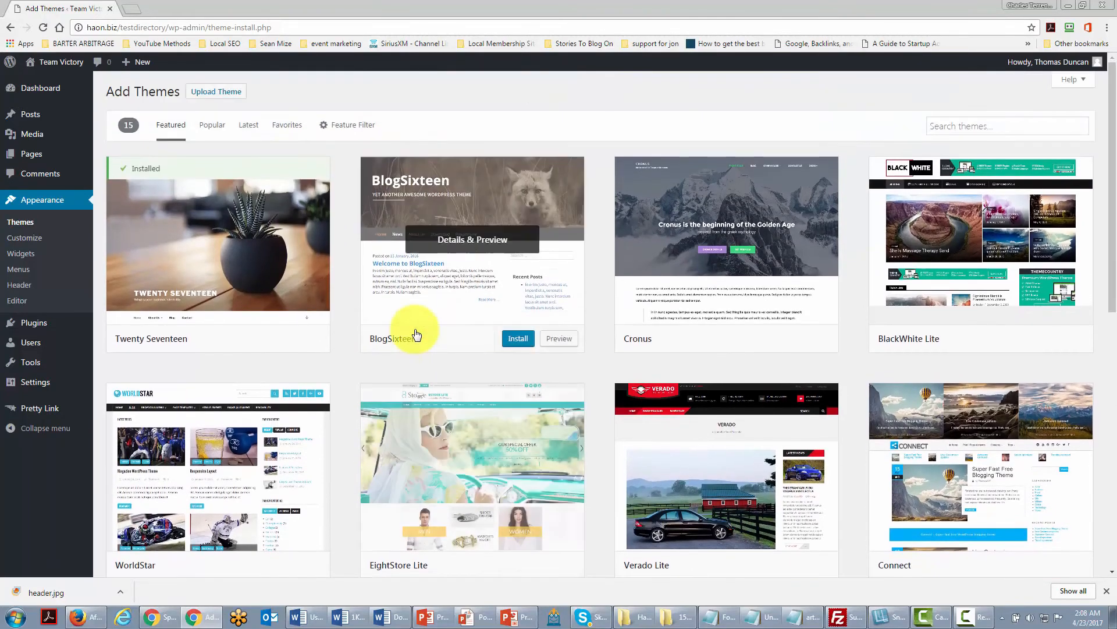
{"action": "scroll", "coordinate": [445, 257], "scroll_direction": "down", "scroll_amount": 4}
{"action": "scroll", "coordinate": [441, 264], "scroll_direction": "down", "scroll_amount": 4}
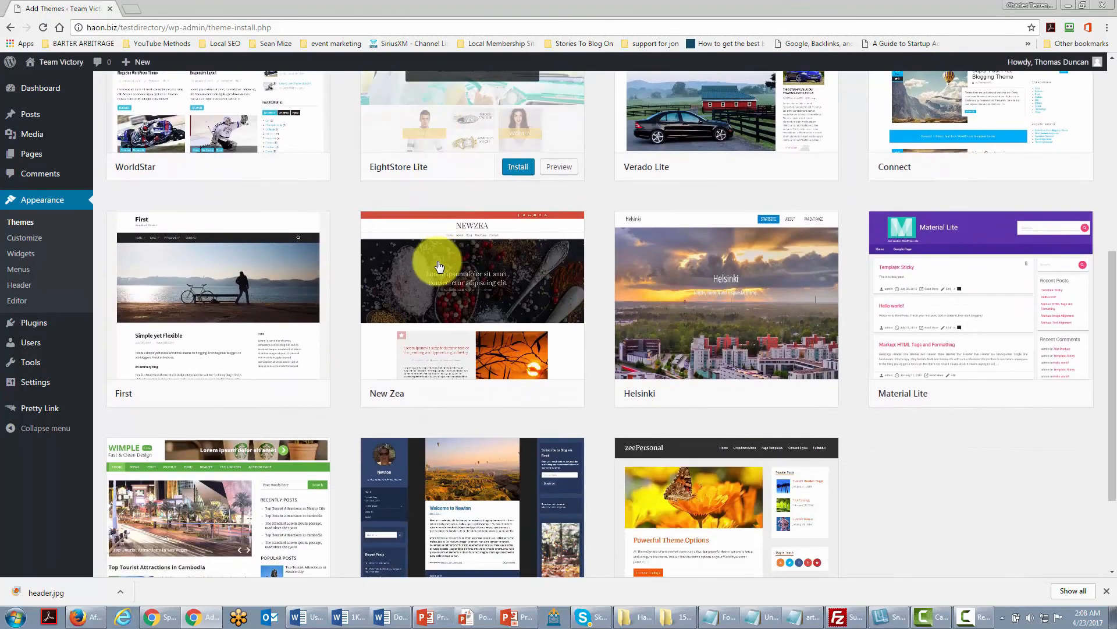
{"action": "scroll", "coordinate": [445, 245], "scroll_direction": "up", "scroll_amount": 4}
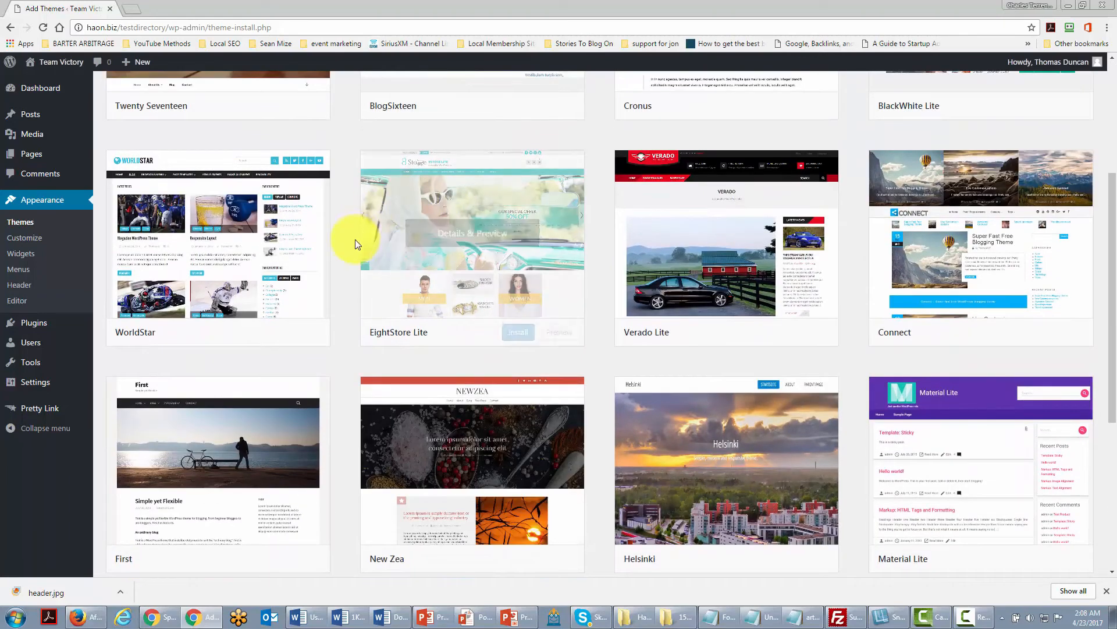
{"action": "scroll", "coordinate": [364, 169], "scroll_direction": "up", "scroll_amount": 2}
{"action": "scroll", "coordinate": [382, 314], "scroll_direction": "up", "scroll_amount": 2}
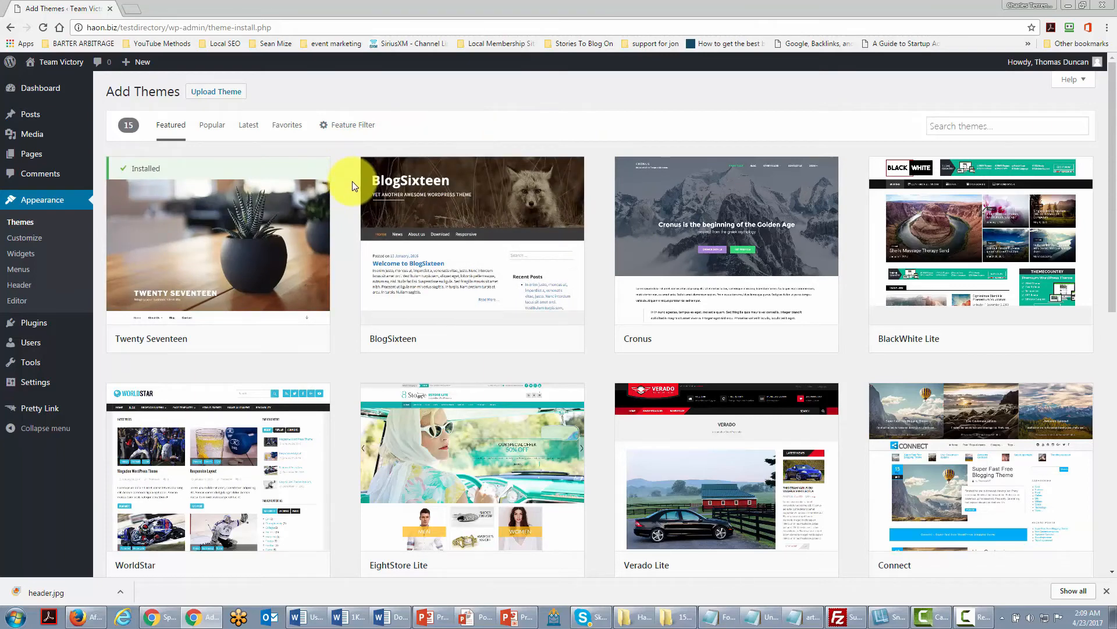
Live-preview the BlogSixteen theme and leave the preview without saving.
{"action": "mouse_move", "coordinate": [449, 245]}
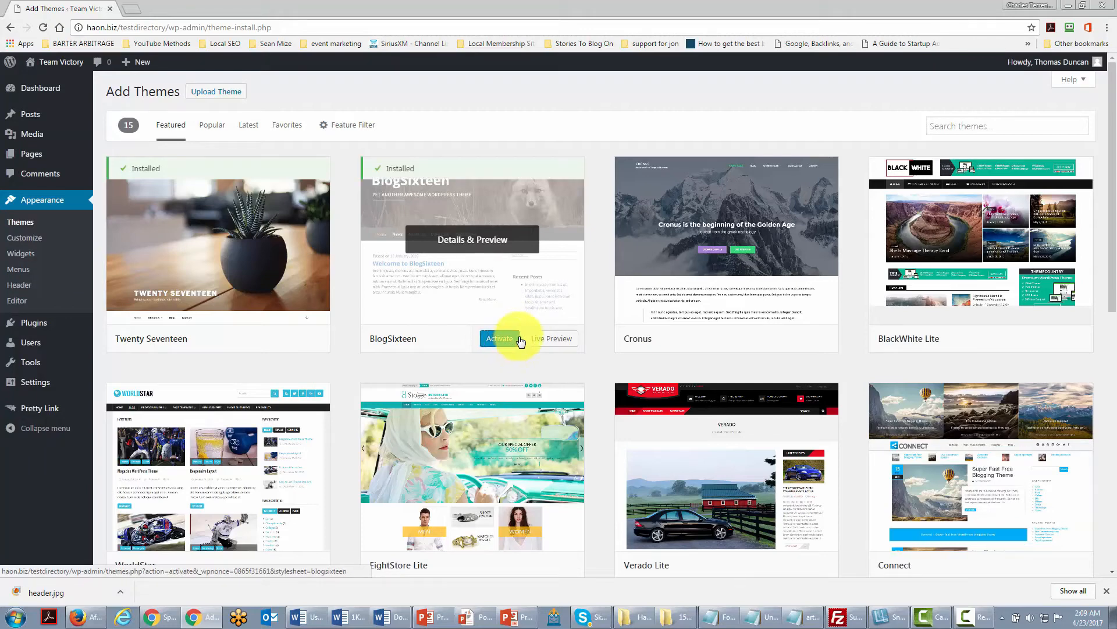
{"action": "left_click", "coordinate": [547, 340]}
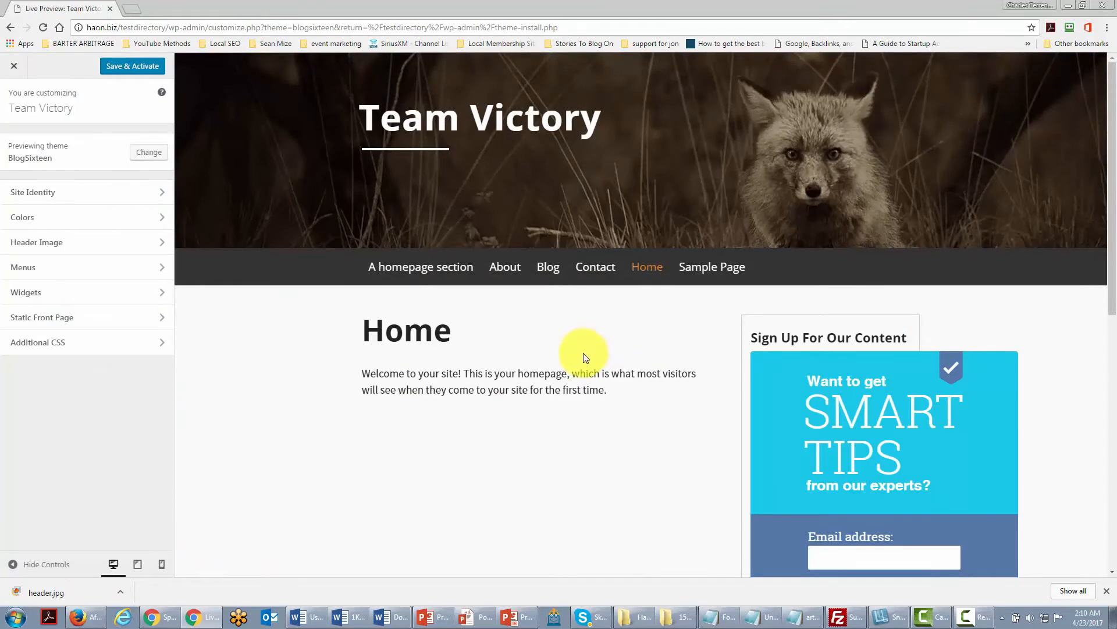
{"action": "left_click", "coordinate": [14, 66]}
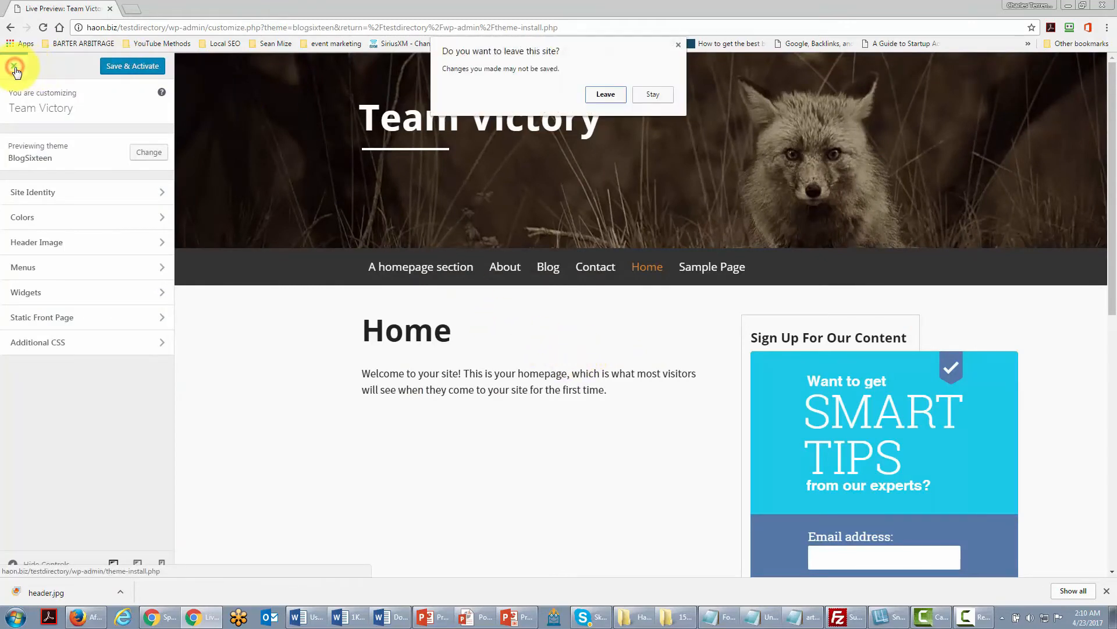
{"action": "left_click", "coordinate": [604, 94]}
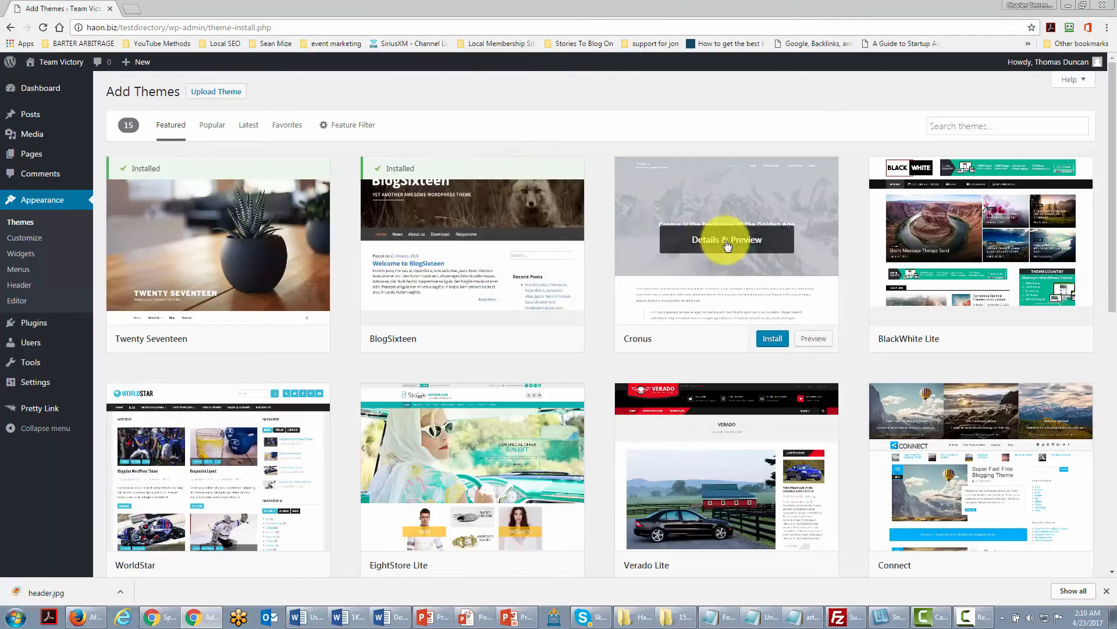
Install and activate the Cronus theme and visit the site.
{"action": "left_click", "coordinate": [724, 241]}
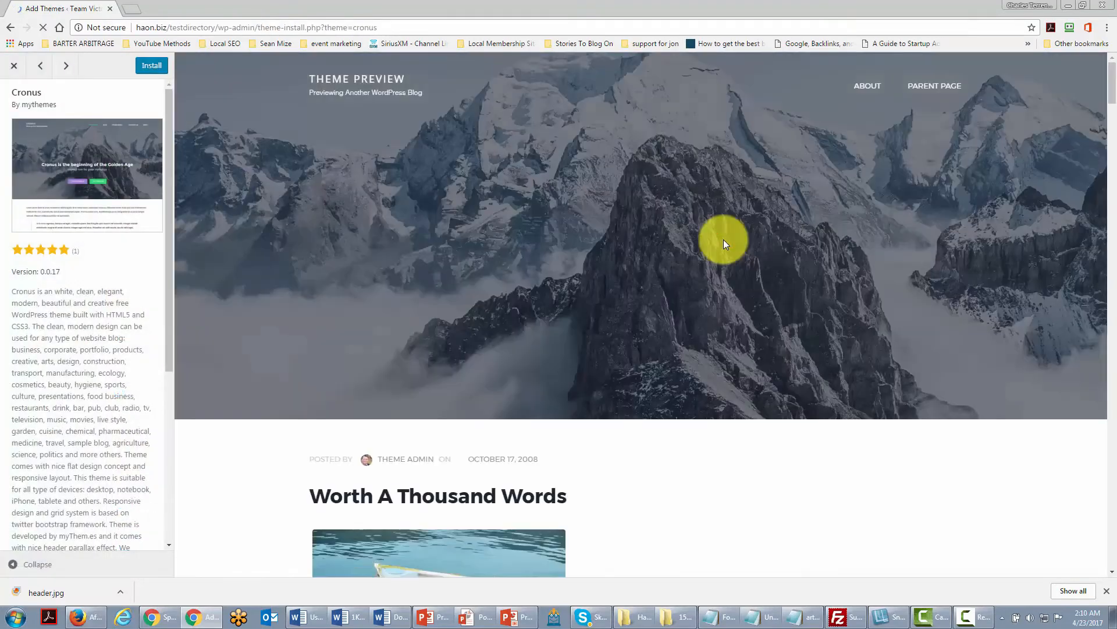
{"action": "left_click", "coordinate": [152, 66]}
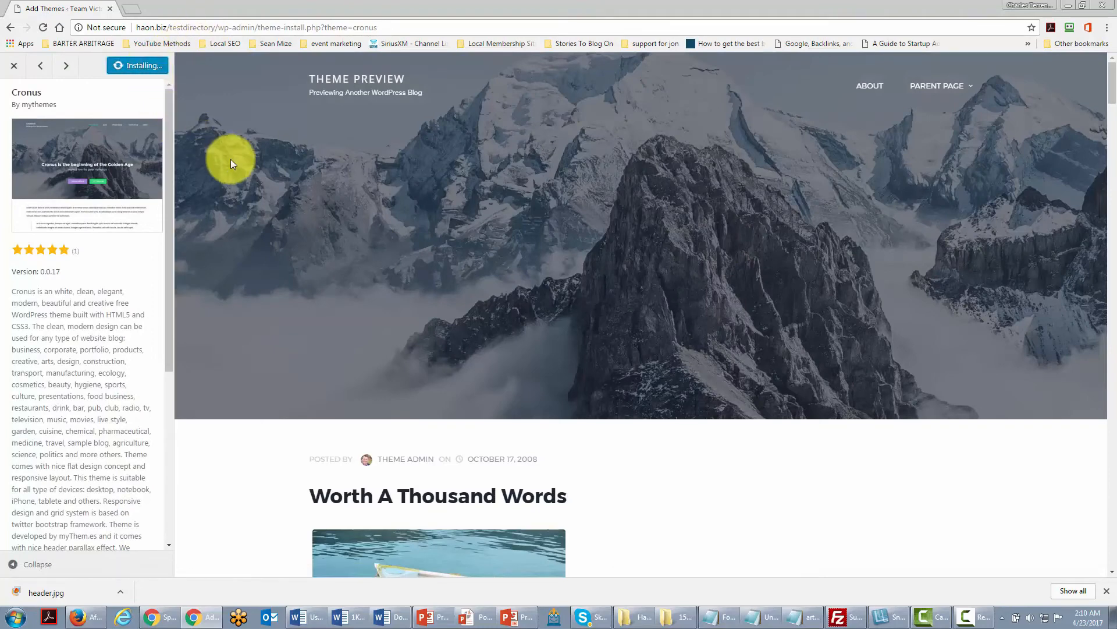
{"action": "scroll", "coordinate": [394, 221], "scroll_direction": "down", "scroll_amount": 12}
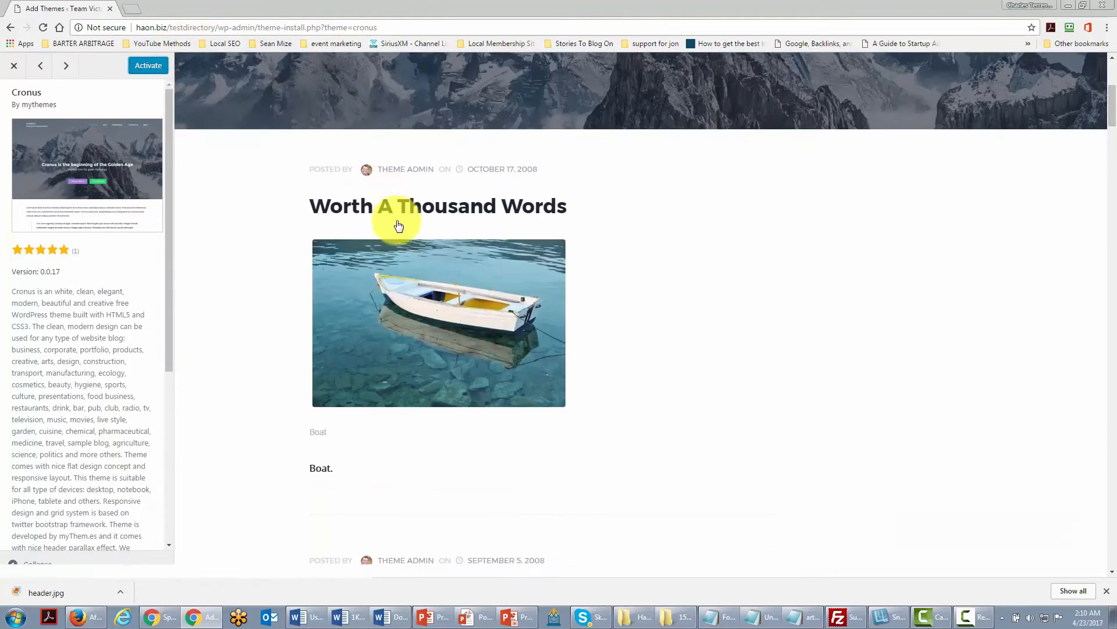
{"action": "scroll", "coordinate": [400, 237], "scroll_direction": "down", "scroll_amount": 6}
{"action": "left_click", "coordinate": [150, 67]}
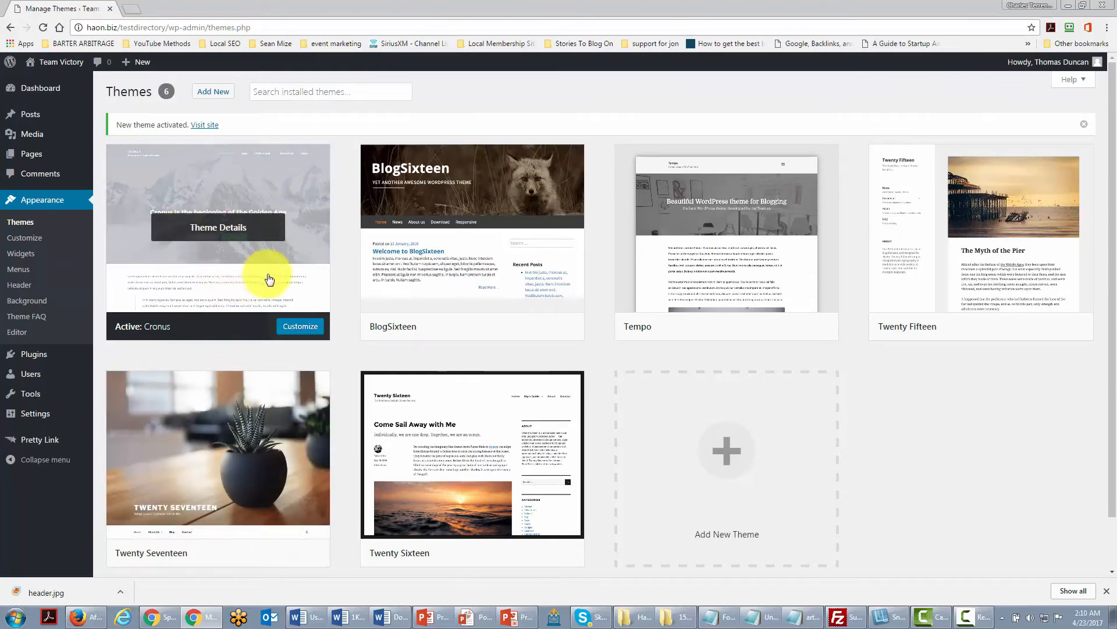
{"action": "mouse_move", "coordinate": [52, 86]}
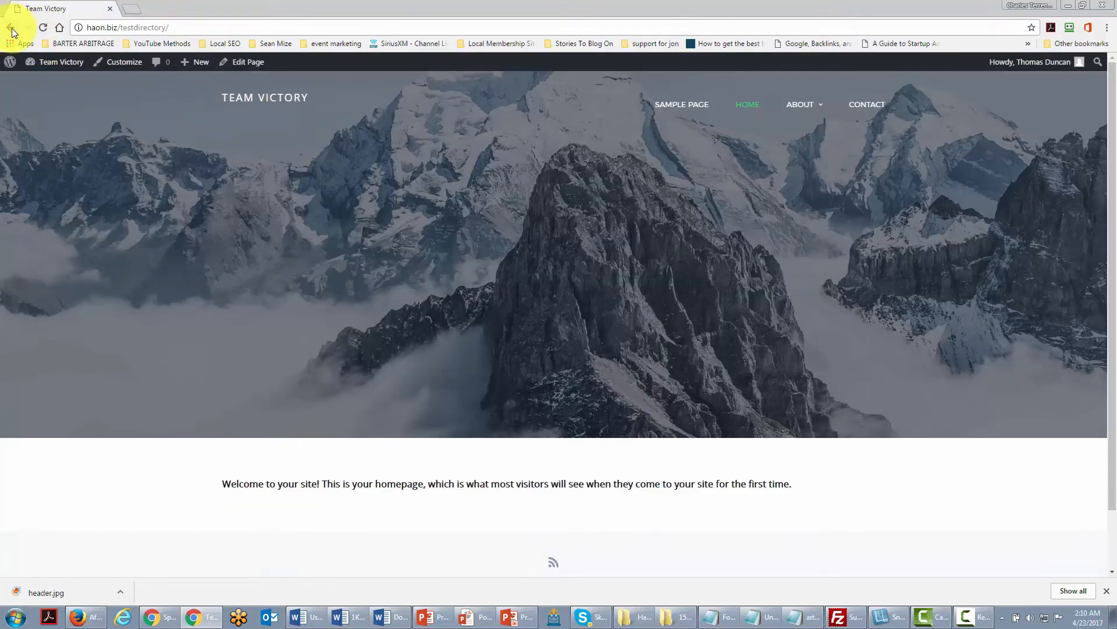
Return to the installed themes and activate the Twenty Seventeen theme again.
{"action": "left_click", "coordinate": [11, 28]}
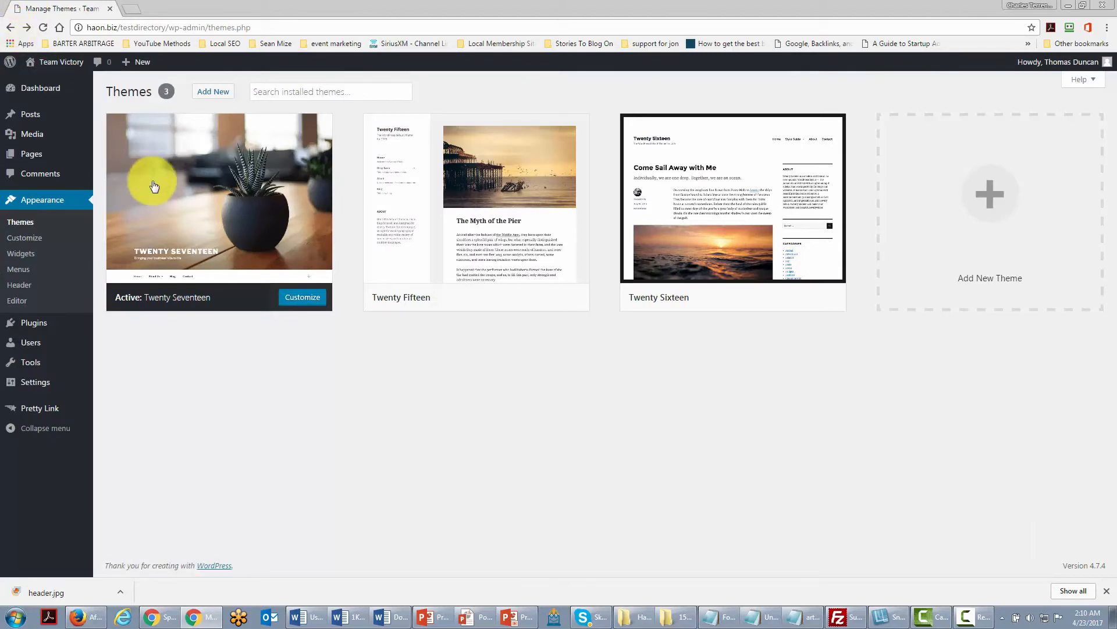
{"action": "mouse_move", "coordinate": [187, 199]}
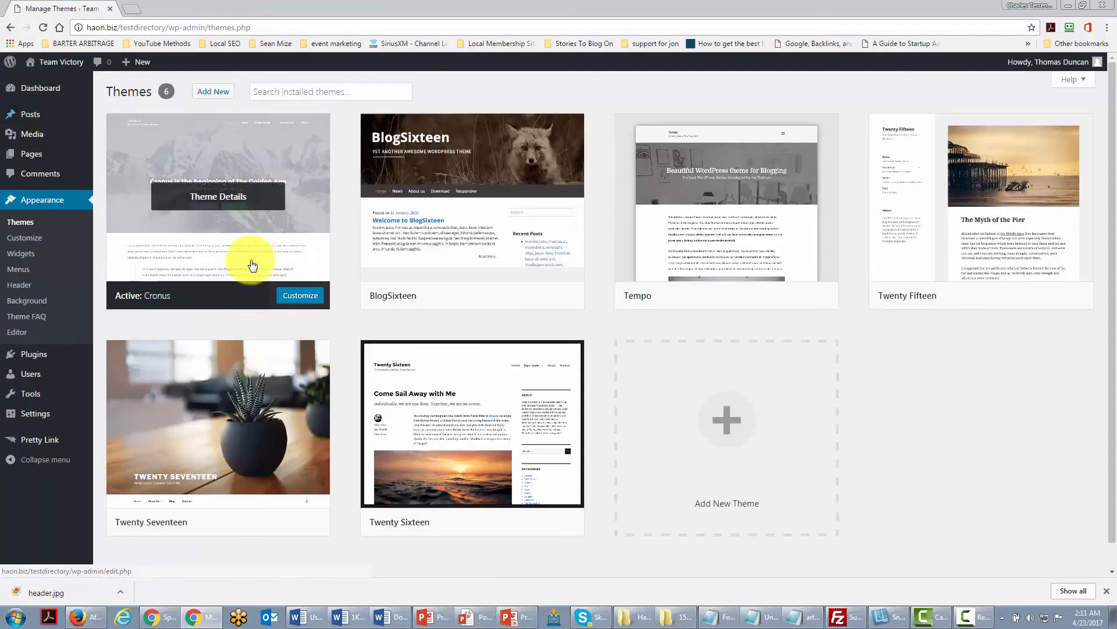
{"action": "mouse_move", "coordinate": [233, 431]}
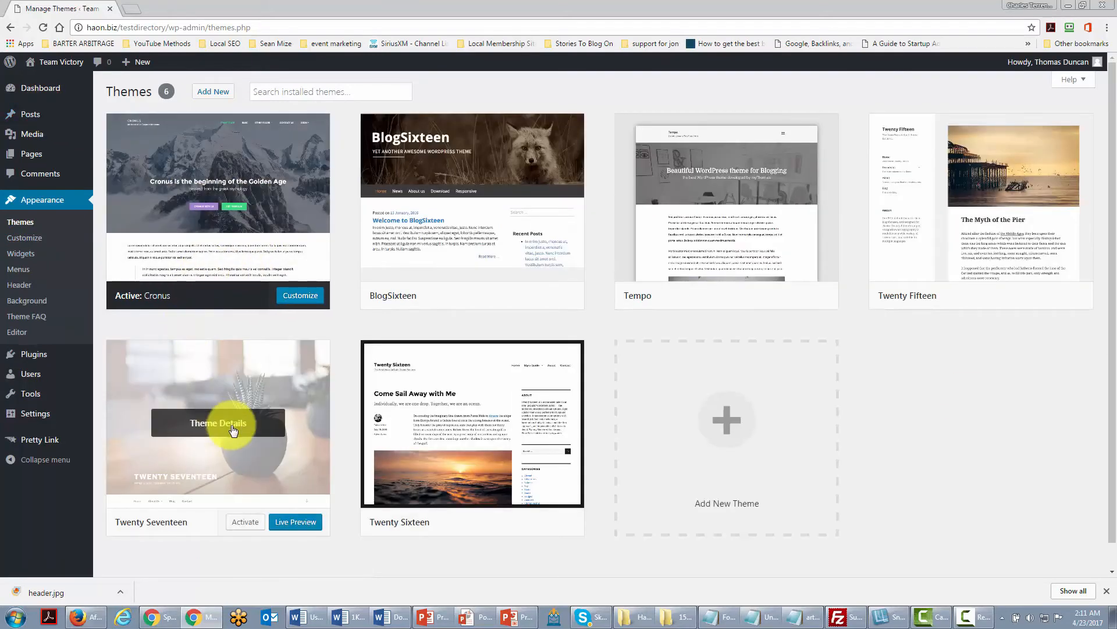
{"action": "left_click", "coordinate": [242, 522]}
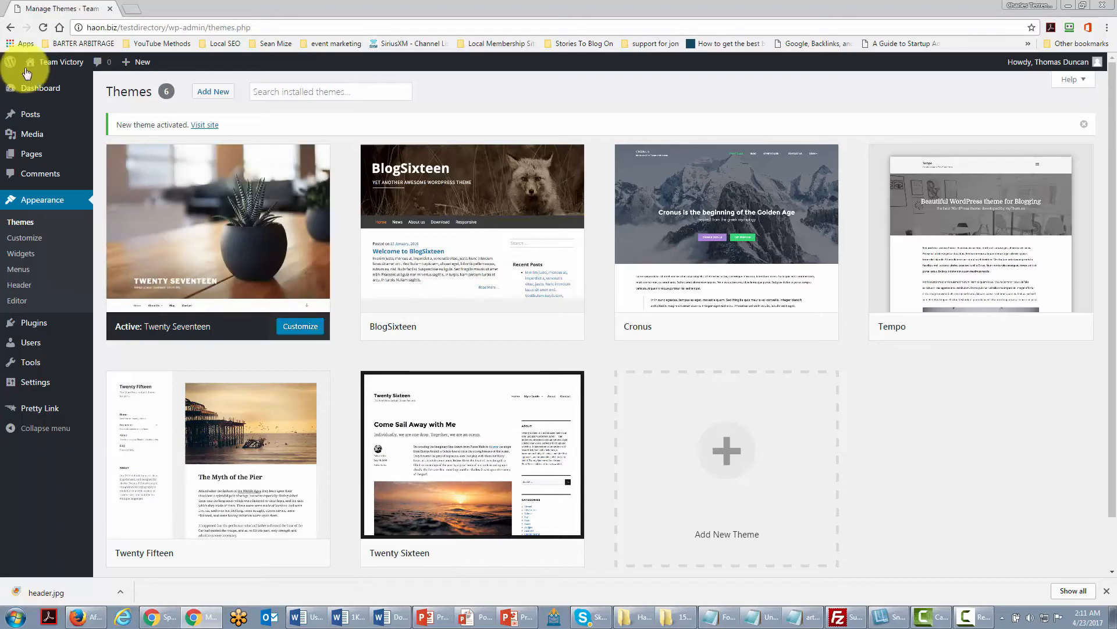
Open a new browser tab and search Google for wp wordpress theme.
{"action": "left_click", "coordinate": [126, 11]}
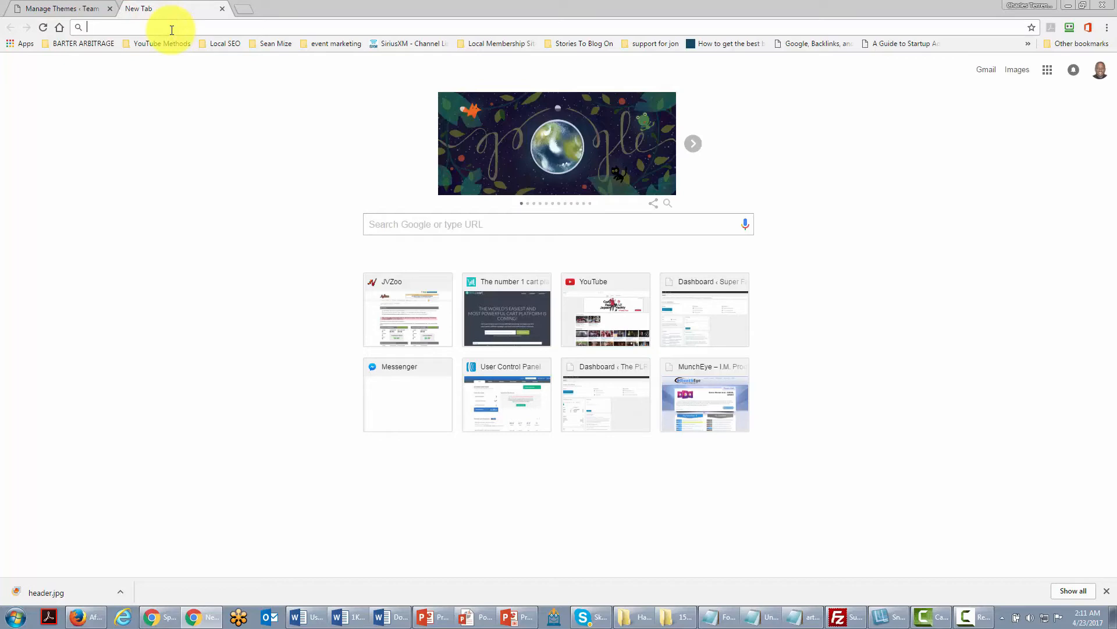
{"action": "type", "text": "wp wpr"}
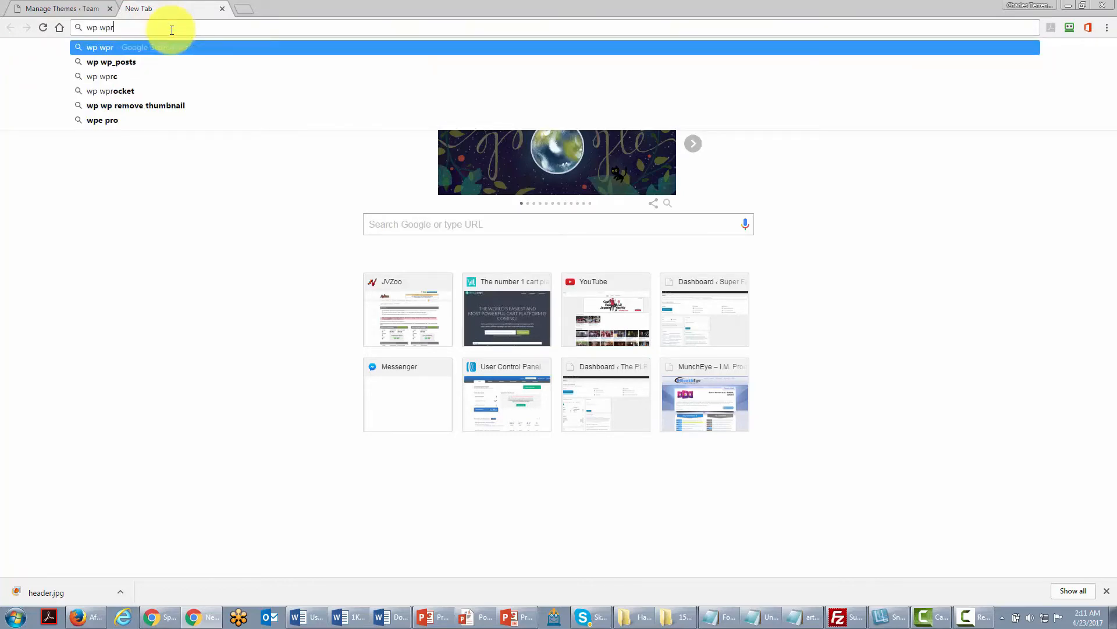
{"action": "key", "text": "BackSpace"}
{"action": "key", "text": "BackSpace"}
{"action": "type", "text": "ordpress theme"}
{"action": "key", "text": "Return"}
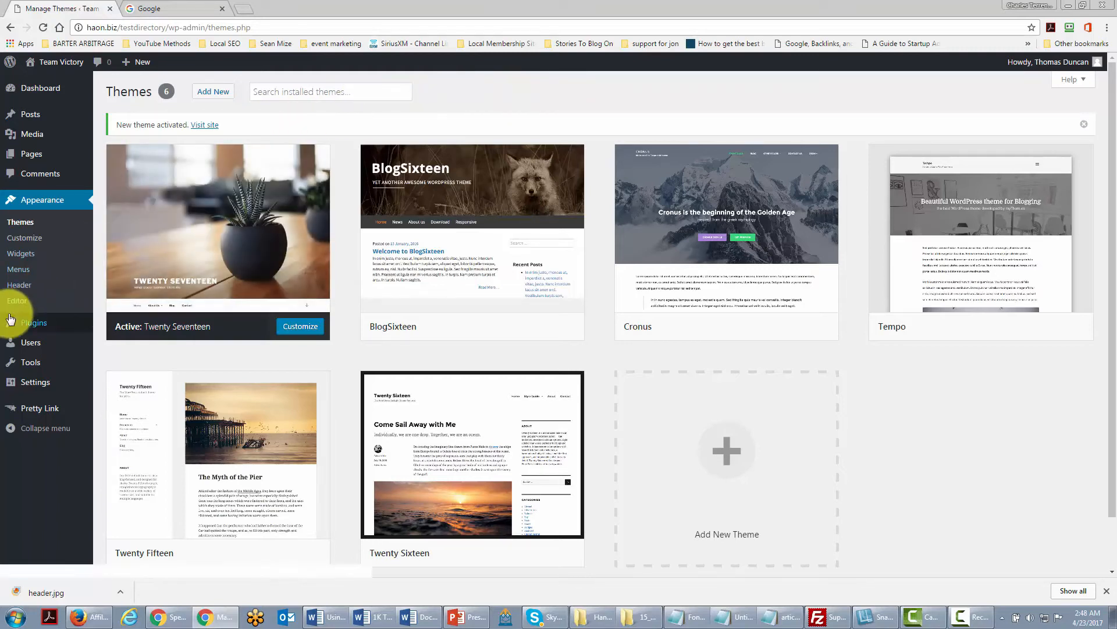
Open the Add Plugins screen and search the plugin directory for forum plugins.
{"action": "mouse_move", "coordinate": [36, 324]}
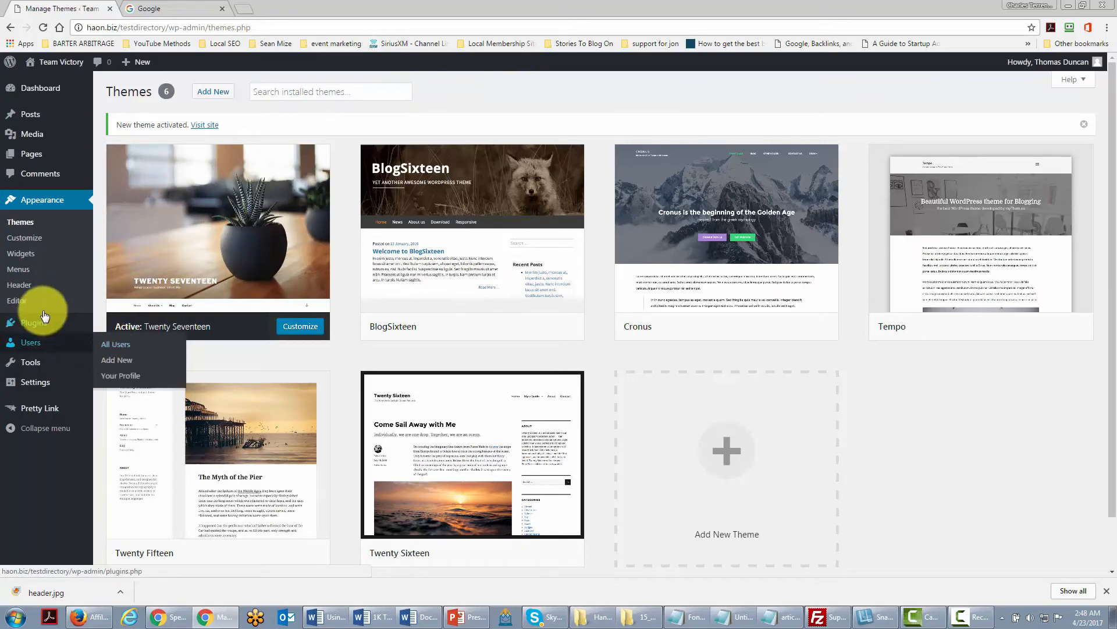
{"action": "left_click", "coordinate": [116, 340]}
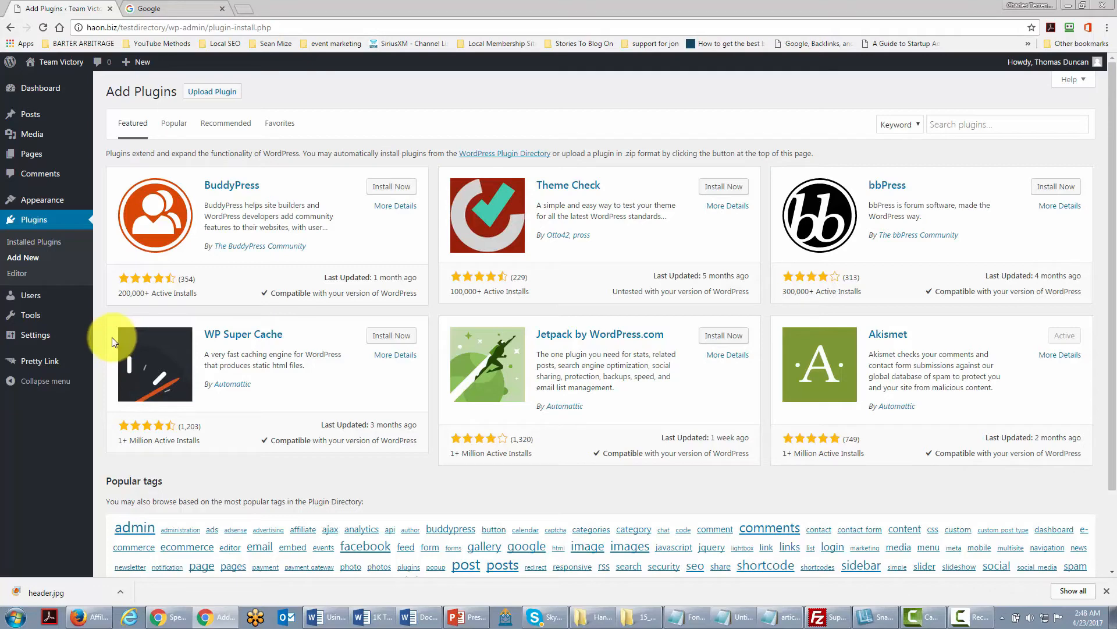
{"action": "left_click", "coordinate": [939, 124]}
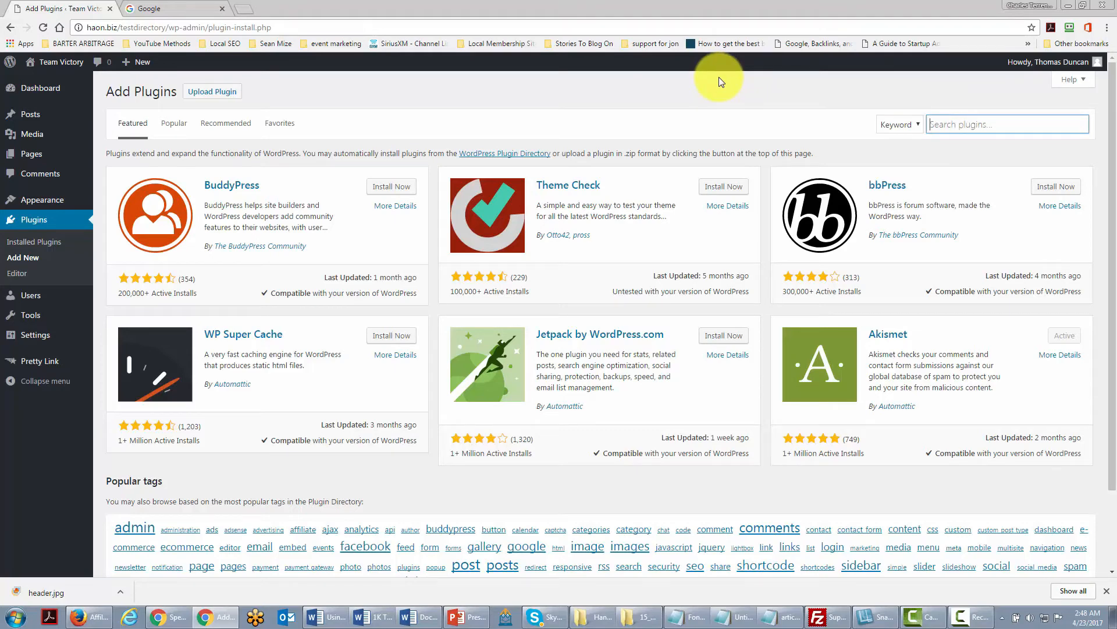
{"action": "type", "text": "fo"}
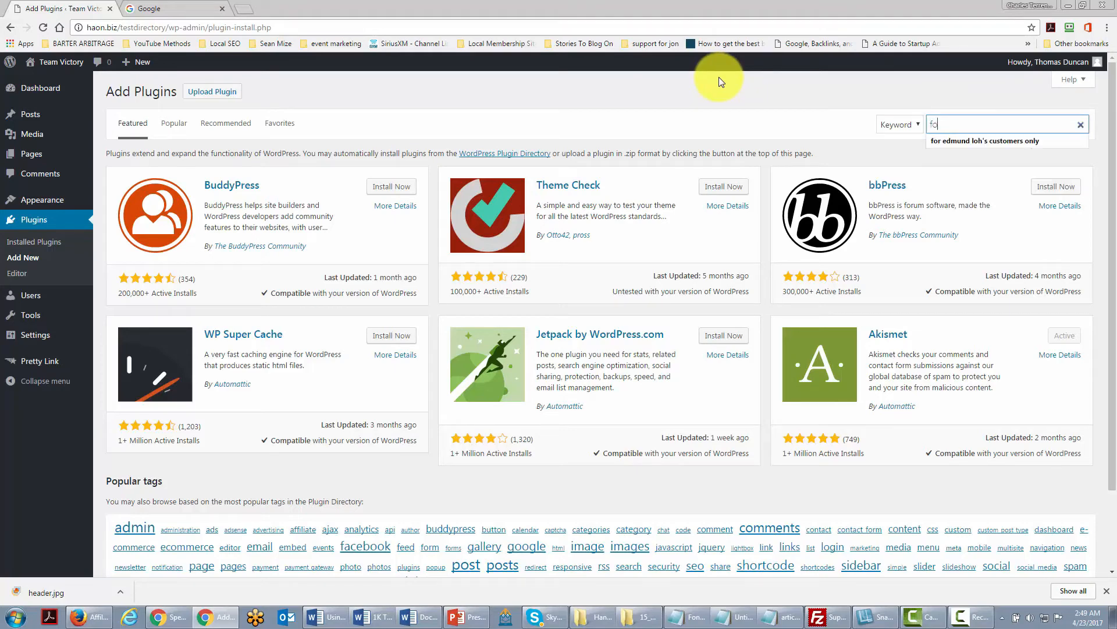
{"action": "type", "text": "rum"}
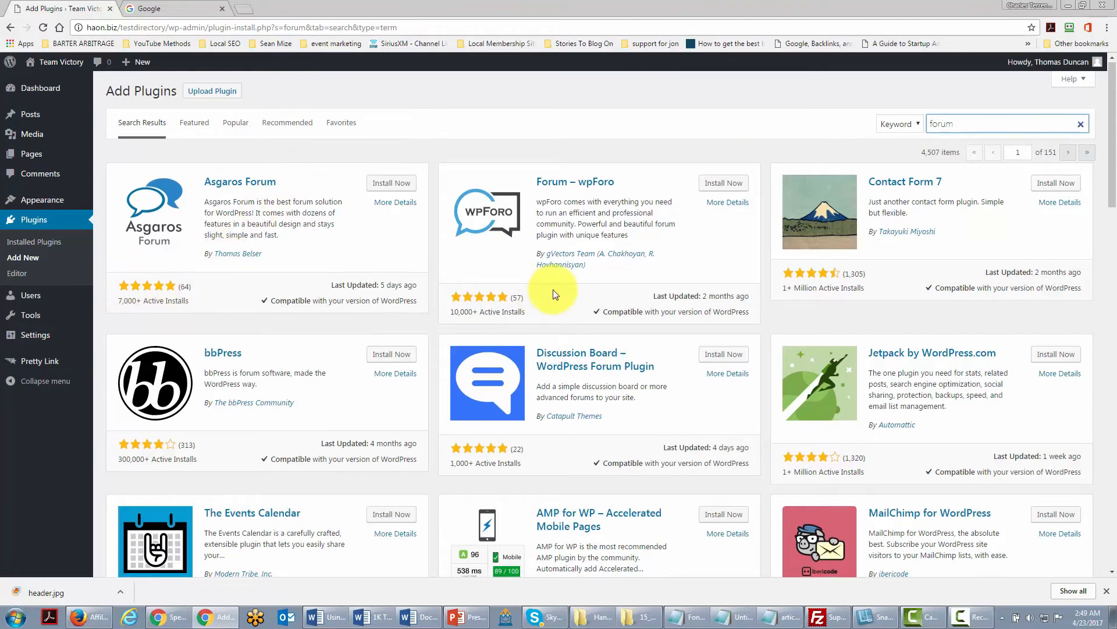
{"action": "scroll", "coordinate": [553, 289], "scroll_direction": "down", "scroll_amount": 4}
{"action": "scroll", "coordinate": [547, 284], "scroll_direction": "up", "scroll_amount": 4}
{"action": "scroll", "coordinate": [408, 285], "scroll_direction": "down", "scroll_amount": 1}
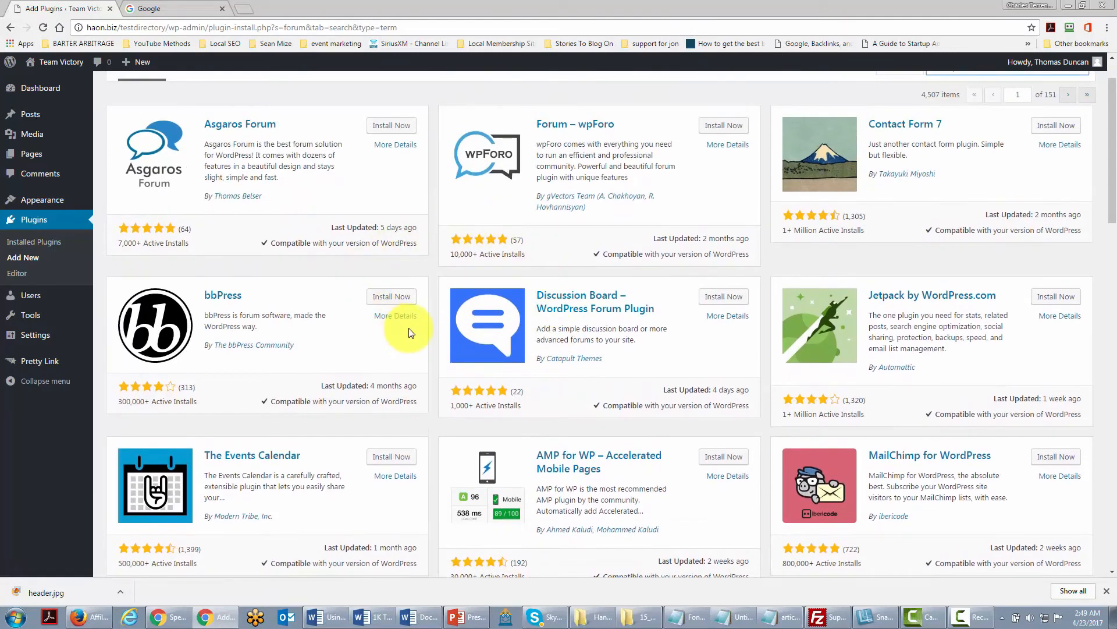
{"action": "scroll", "coordinate": [407, 327], "scroll_direction": "up", "scroll_amount": 1}
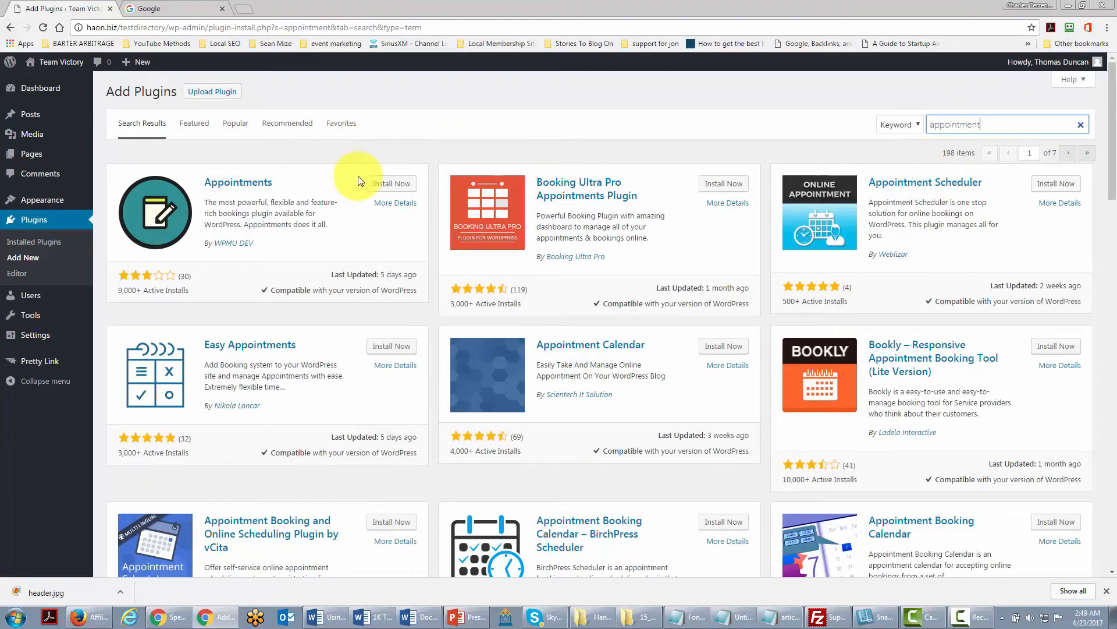
Browse the appointment plugin search results.
{"action": "scroll", "coordinate": [357, 197], "scroll_direction": "down", "scroll_amount": 2}
{"action": "scroll", "coordinate": [356, 186], "scroll_direction": "up", "scroll_amount": 2}
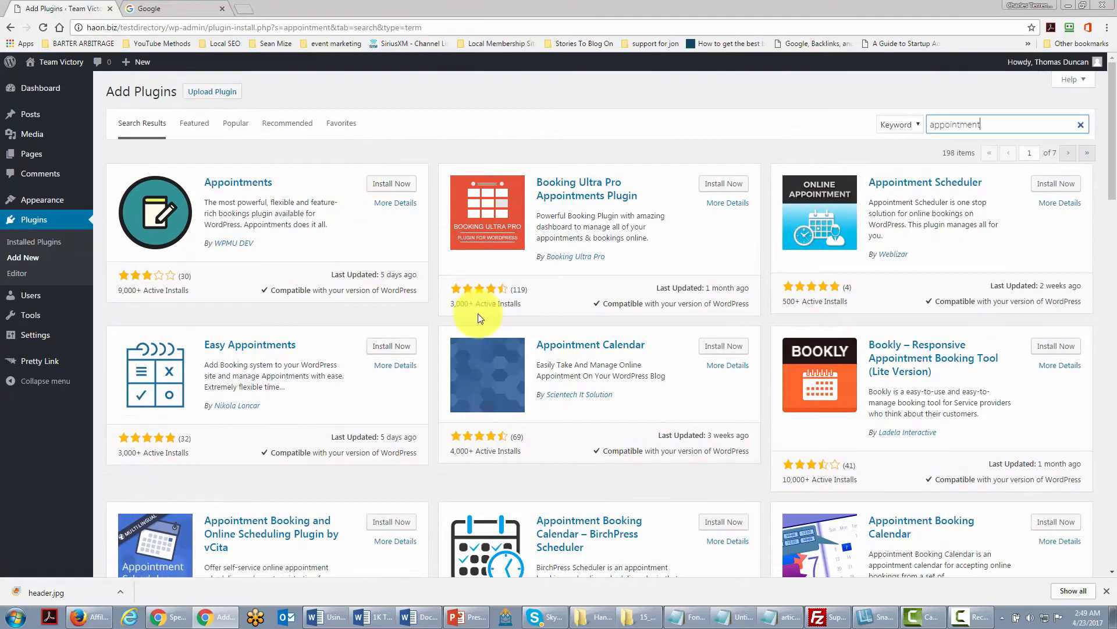
{"action": "scroll", "coordinate": [477, 314], "scroll_direction": "down", "scroll_amount": 4}
{"action": "scroll", "coordinate": [477, 323], "scroll_direction": "up", "scroll_amount": 3}
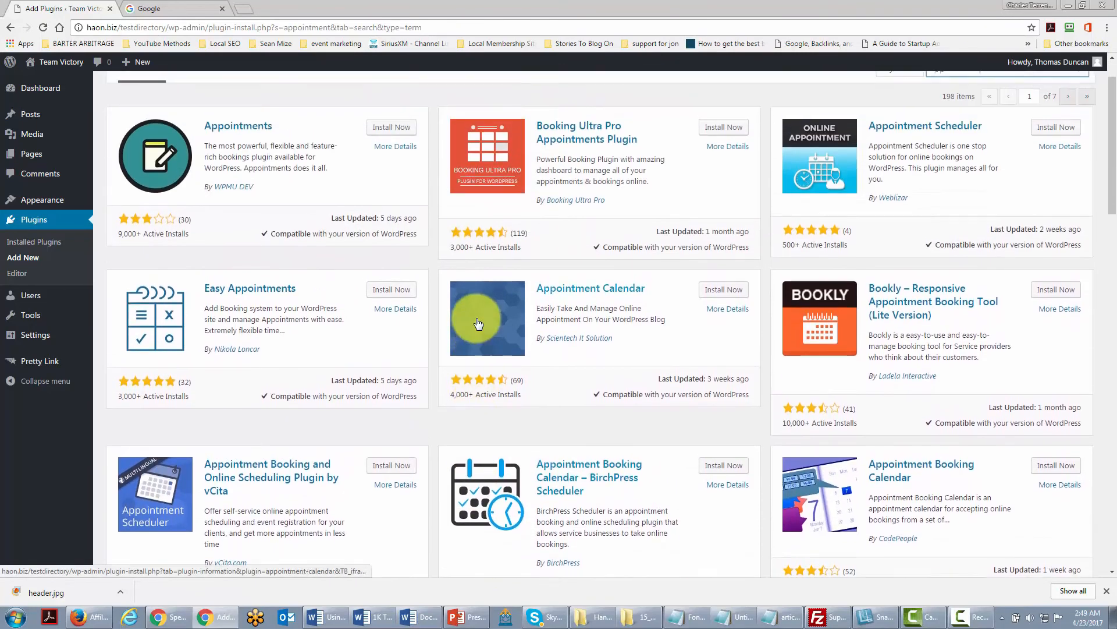
{"action": "scroll", "coordinate": [477, 324], "scroll_direction": "up", "scroll_amount": 1}
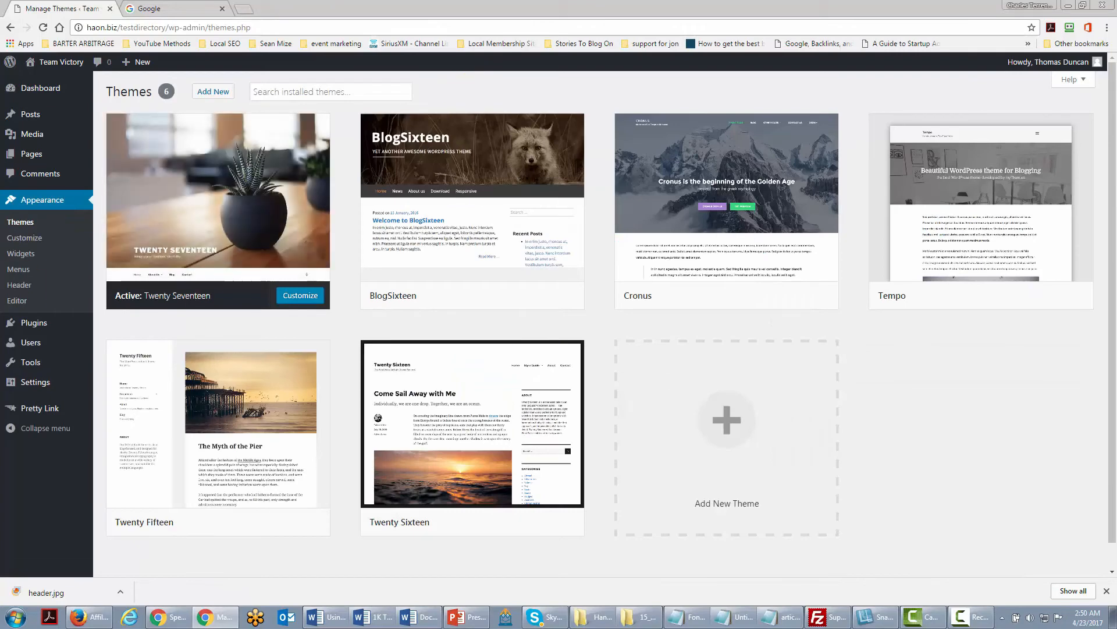
Open Add Themes and filter the theme directory by Three Columns layout and Custom Header feature.
{"action": "left_click", "coordinate": [213, 91]}
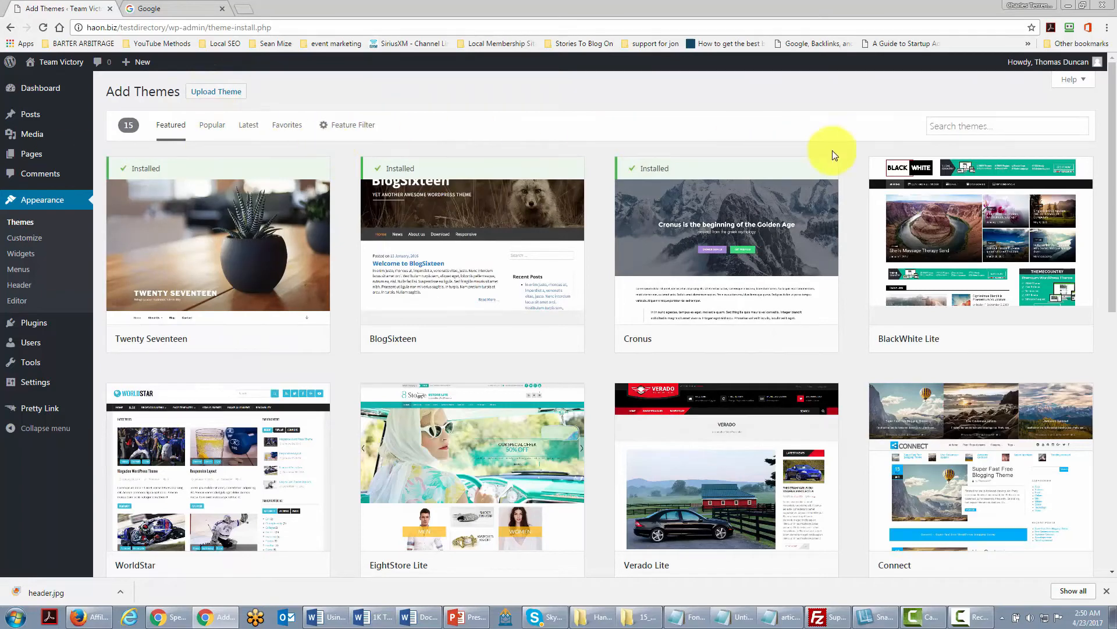
{"action": "left_click", "coordinate": [338, 127]}
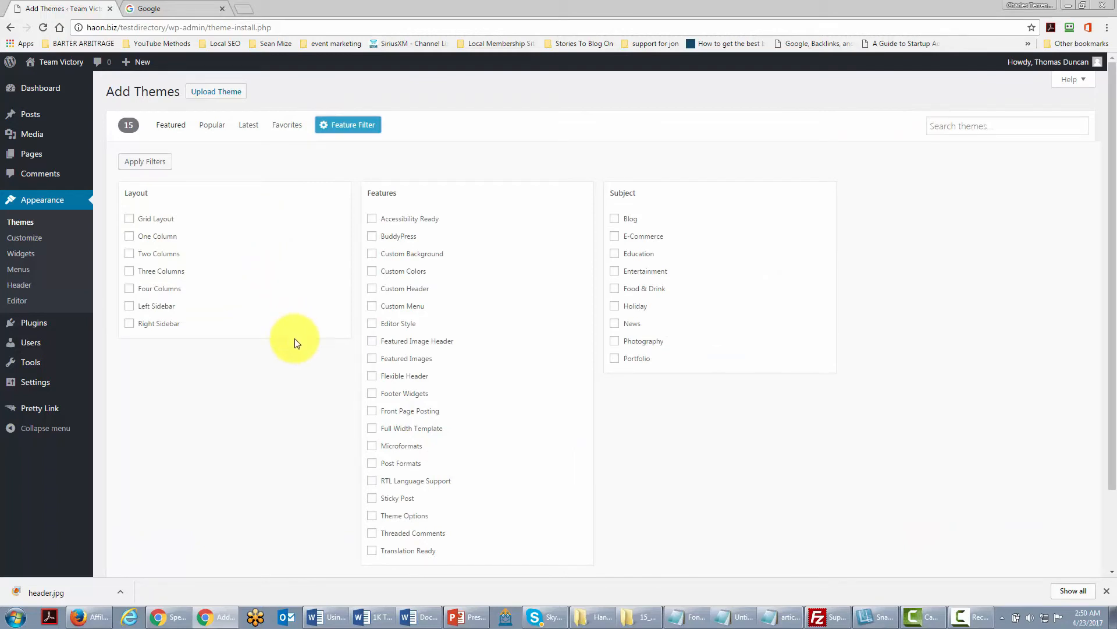
{"action": "scroll", "coordinate": [296, 343], "scroll_direction": "down", "scroll_amount": 2}
{"action": "scroll", "coordinate": [297, 347], "scroll_direction": "up", "scroll_amount": 2}
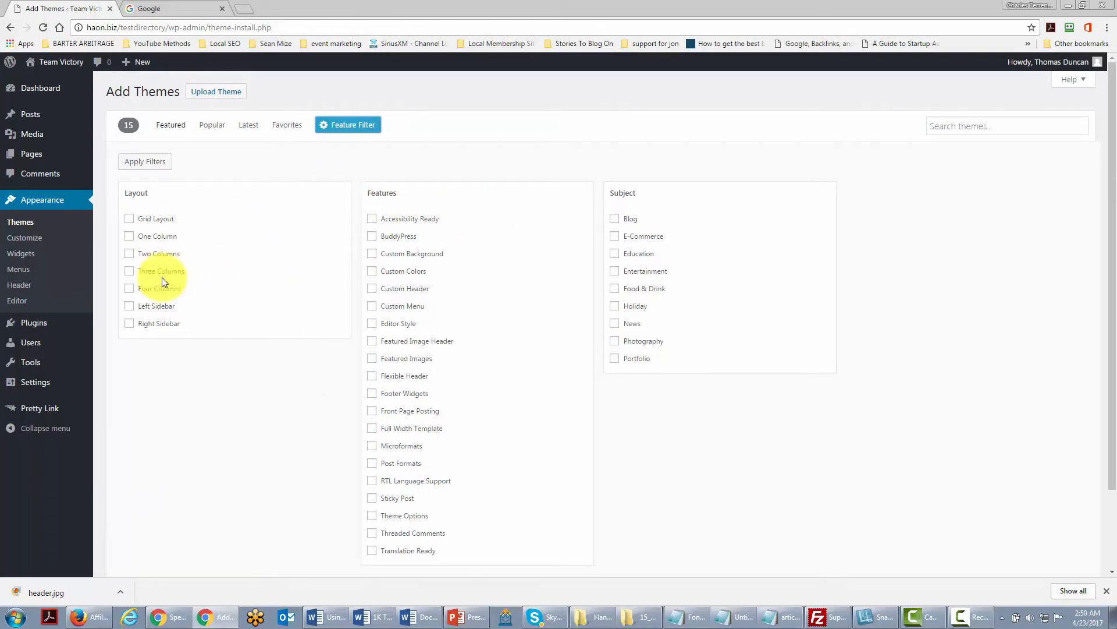
{"action": "left_click", "coordinate": [130, 271]}
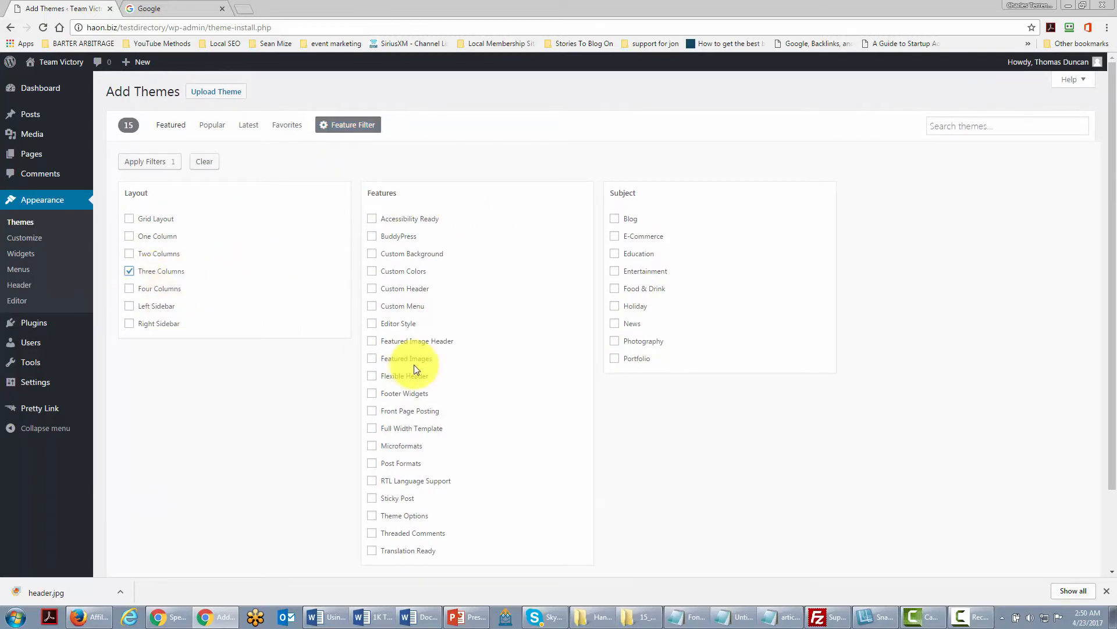
{"action": "scroll", "coordinate": [415, 368], "scroll_direction": "down", "scroll_amount": 2}
{"action": "scroll", "coordinate": [411, 369], "scroll_direction": "up", "scroll_amount": 2}
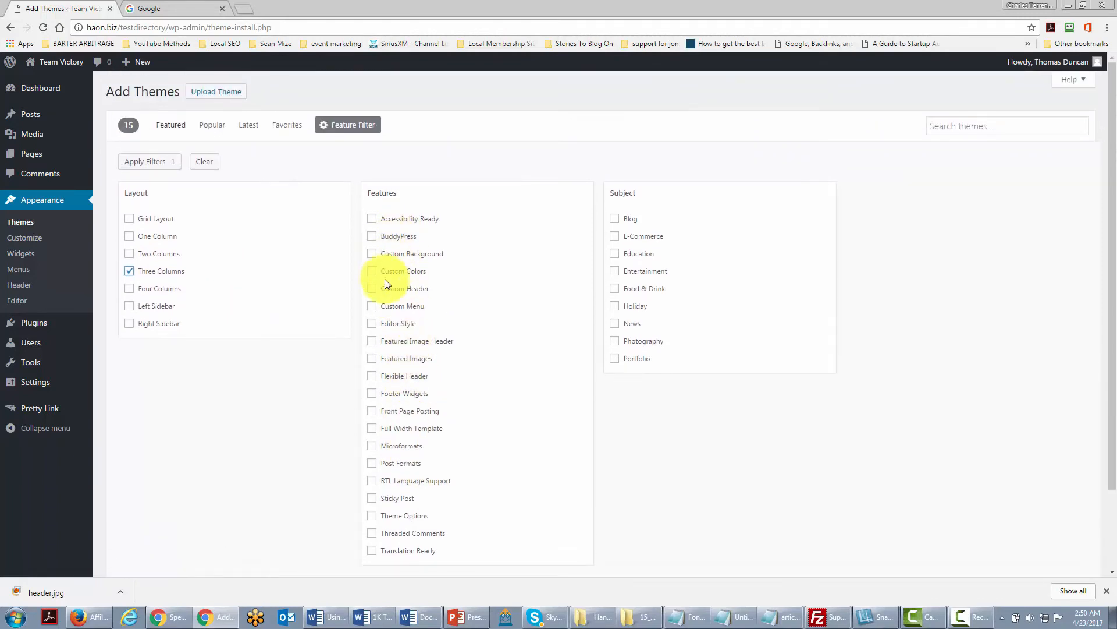
{"action": "left_click", "coordinate": [373, 291]}
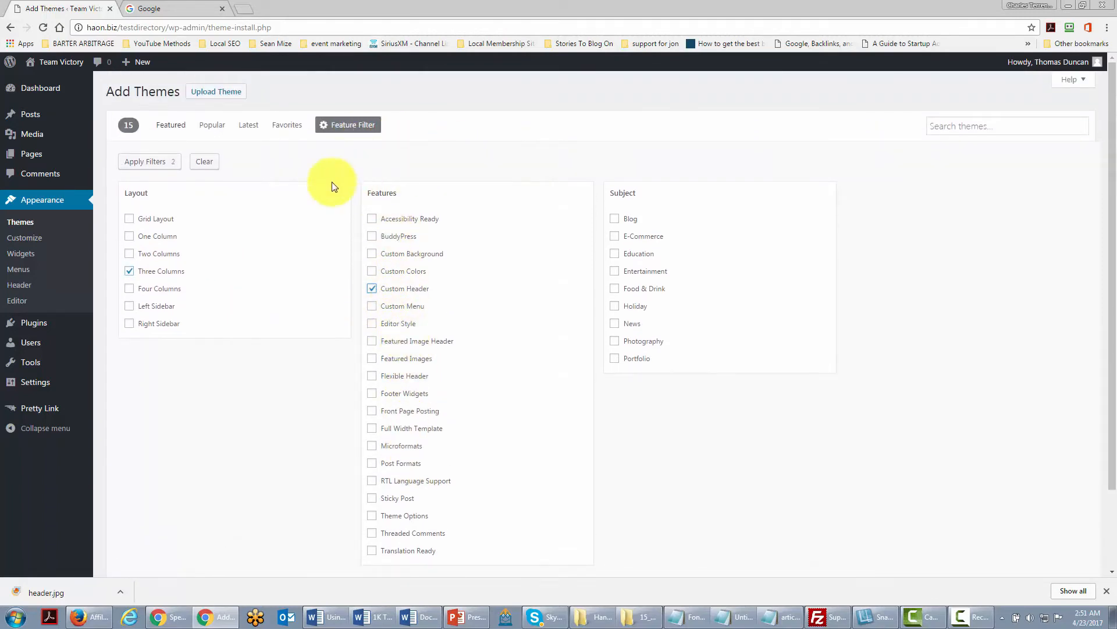
{"action": "left_click", "coordinate": [150, 162]}
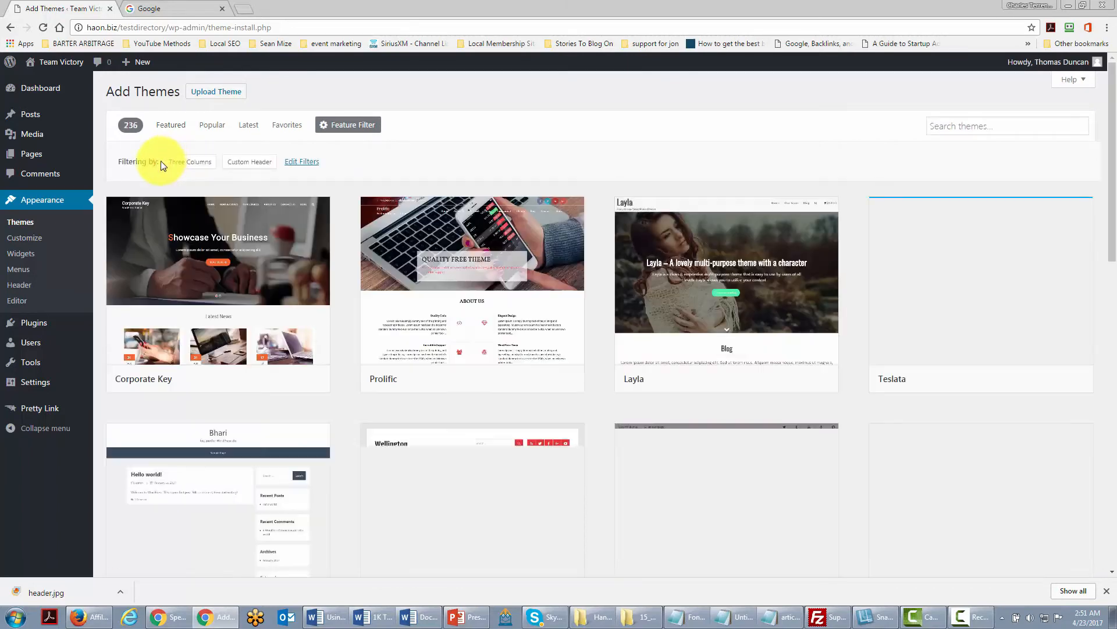
Browse the filtered theme results.
{"action": "scroll", "coordinate": [524, 294], "scroll_direction": "down", "scroll_amount": 4}
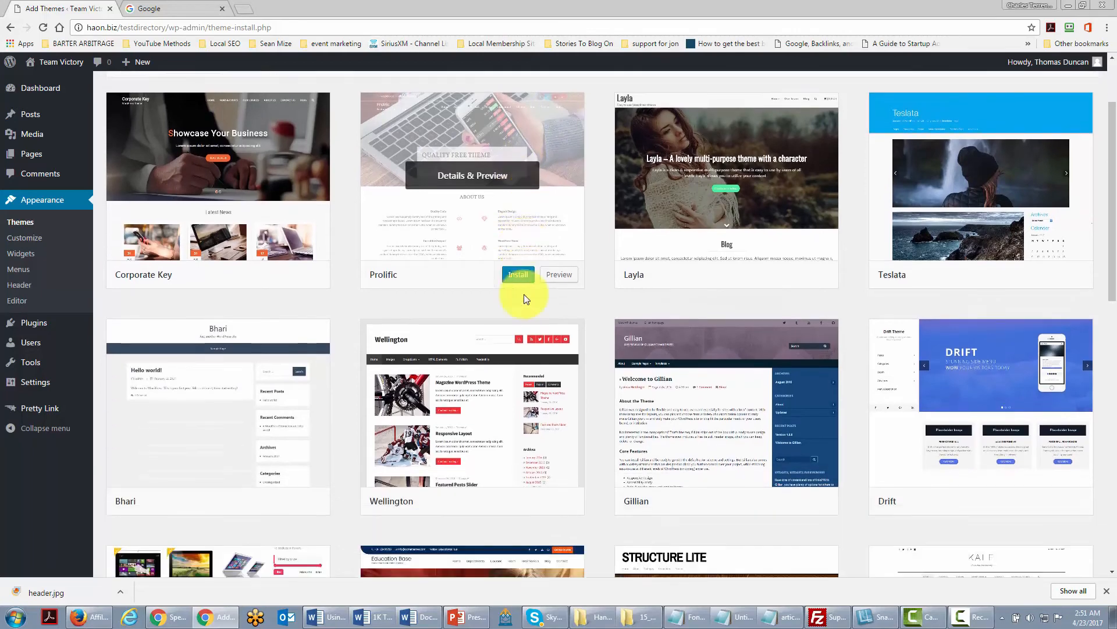
{"action": "scroll", "coordinate": [526, 299], "scroll_direction": "up", "scroll_amount": 4}
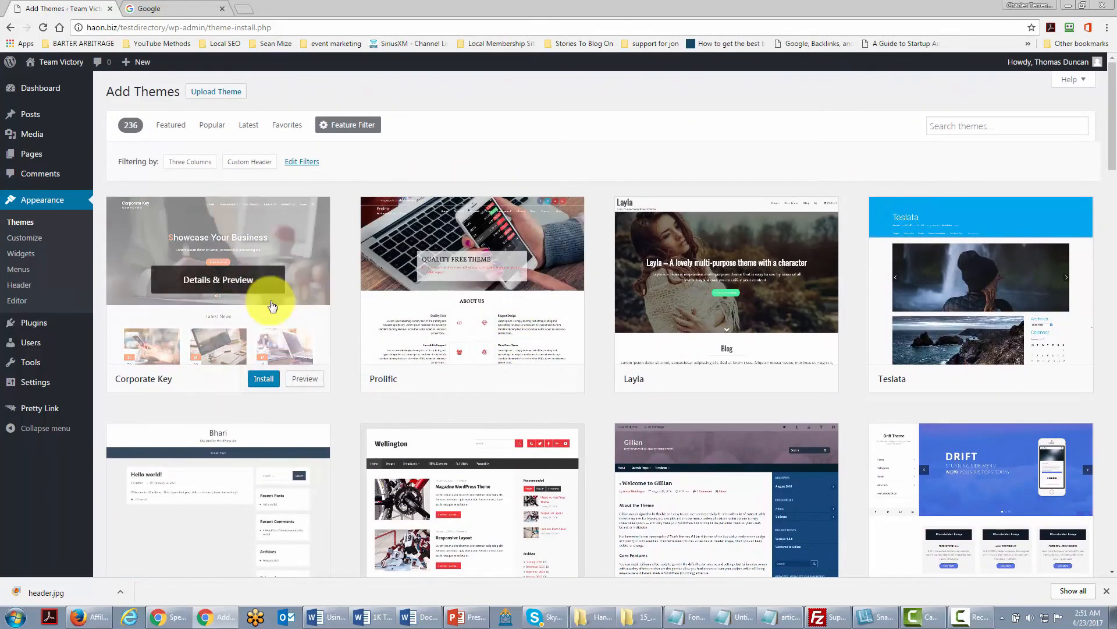
{"action": "scroll", "coordinate": [559, 372], "scroll_direction": "down", "scroll_amount": 2}
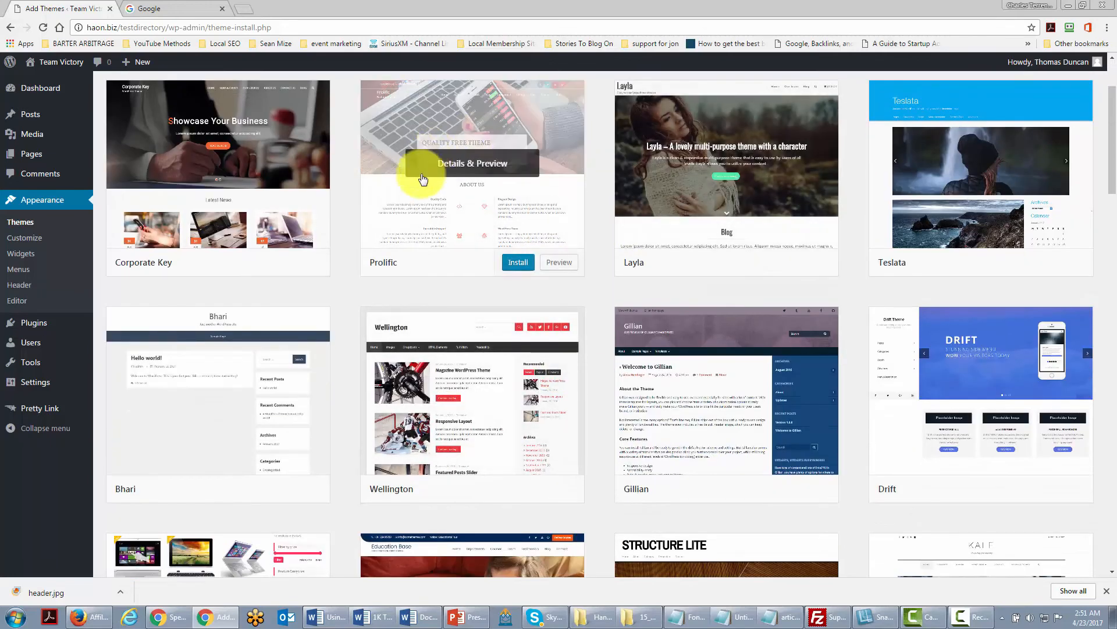
{"action": "scroll", "coordinate": [424, 175], "scroll_direction": "up", "scroll_amount": 1}
{"action": "scroll", "coordinate": [396, 244], "scroll_direction": "up", "scroll_amount": 1}
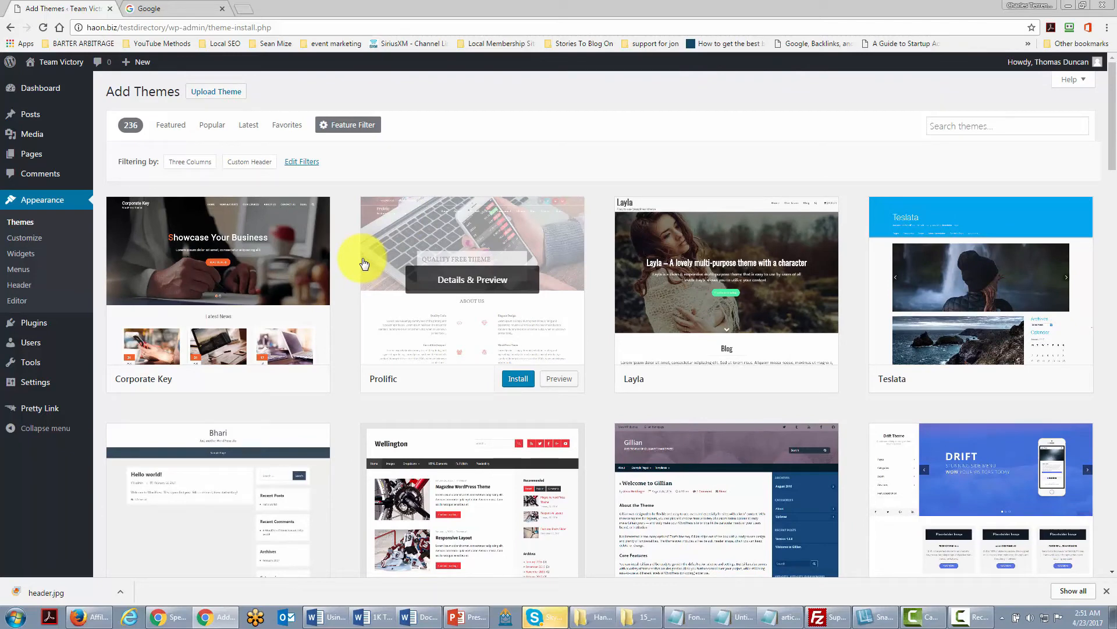
Deactivate and delete the Pretty Link plugin from the installed plugins.
{"action": "mouse_move", "coordinate": [32, 326]}
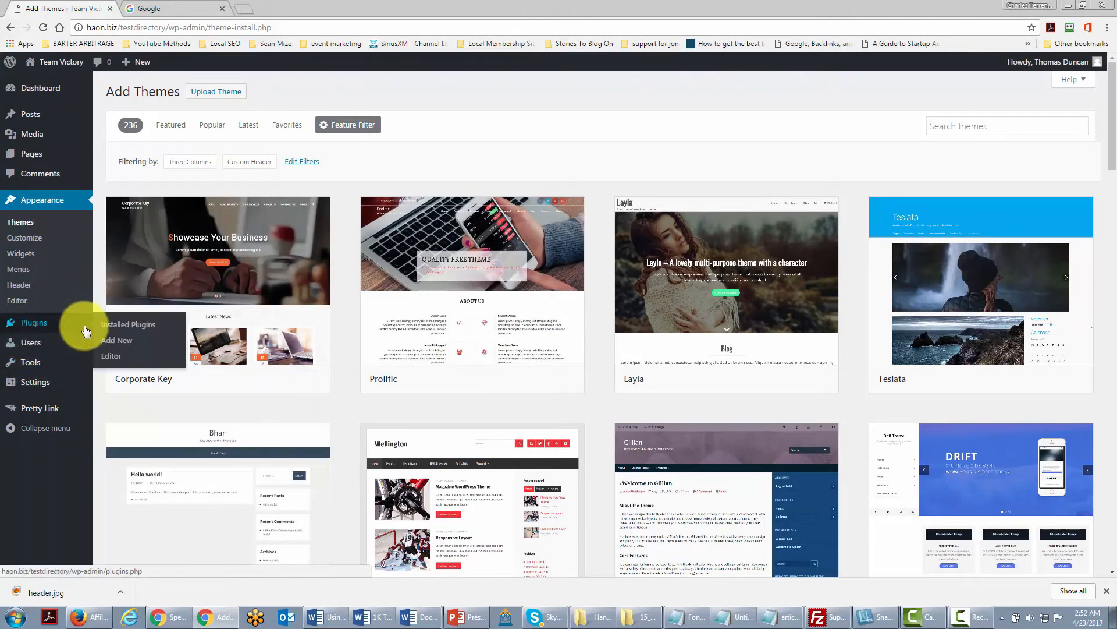
{"action": "left_click", "coordinate": [125, 326]}
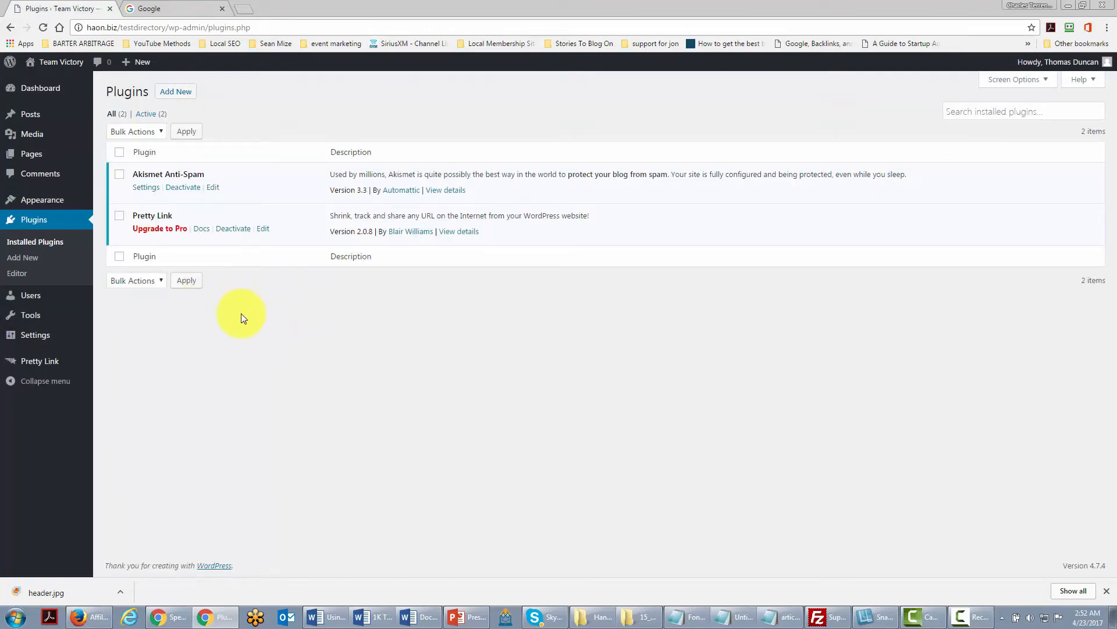
{"action": "left_click", "coordinate": [233, 230]}
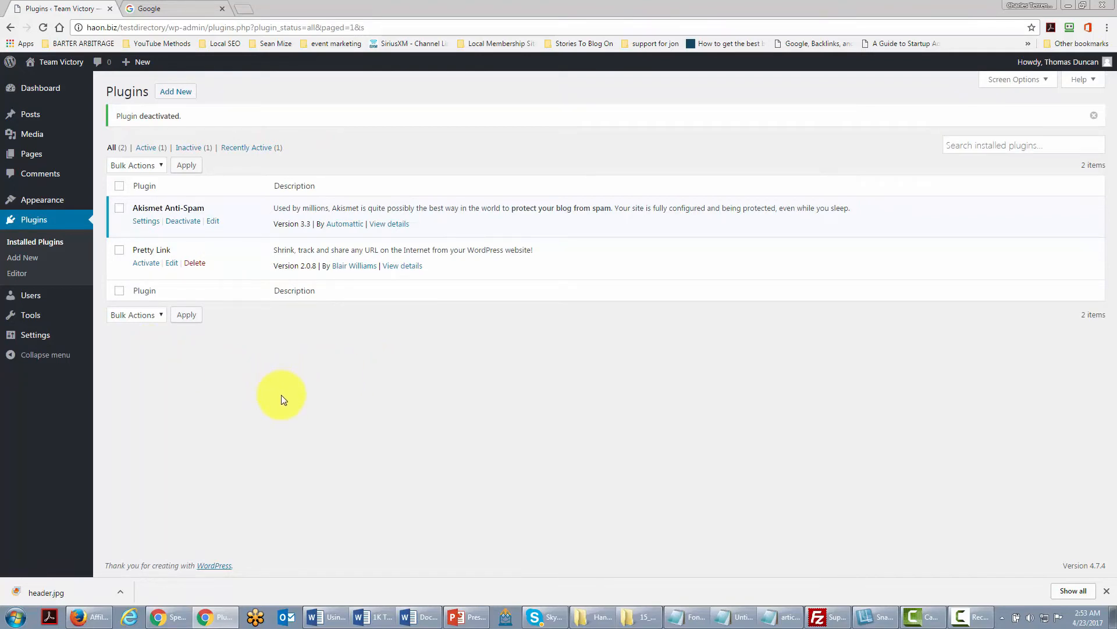
{"action": "left_click", "coordinate": [196, 266]}
{"action": "left_click", "coordinate": [601, 96]}
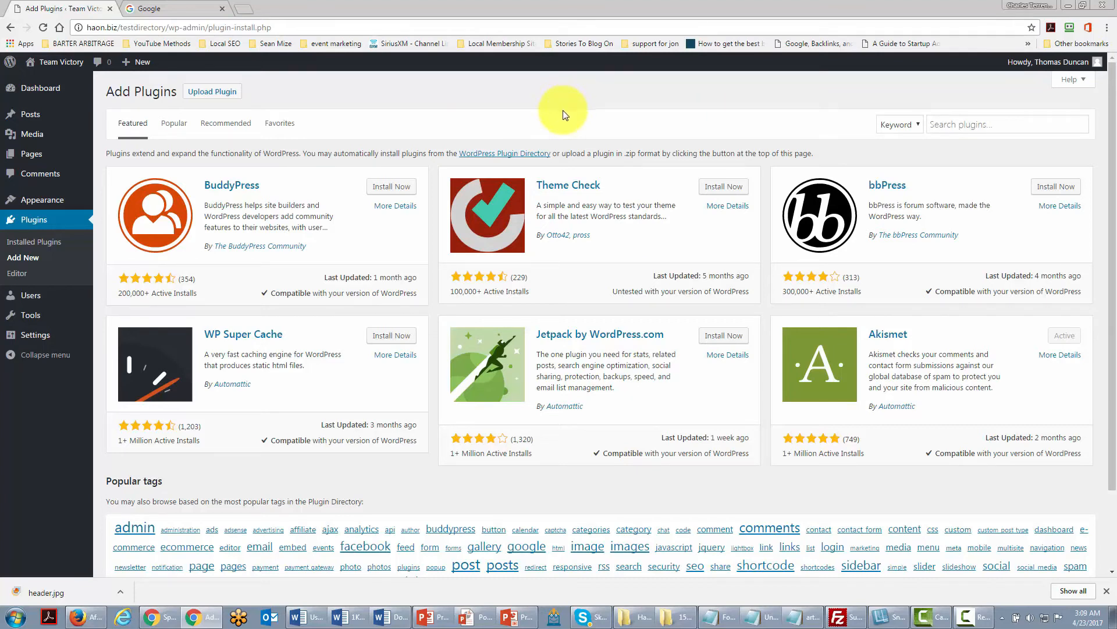
Search the plugin directory for google analytics, then install and activate the Google Analytics WD plugin.
{"action": "left_click", "coordinate": [965, 122]}
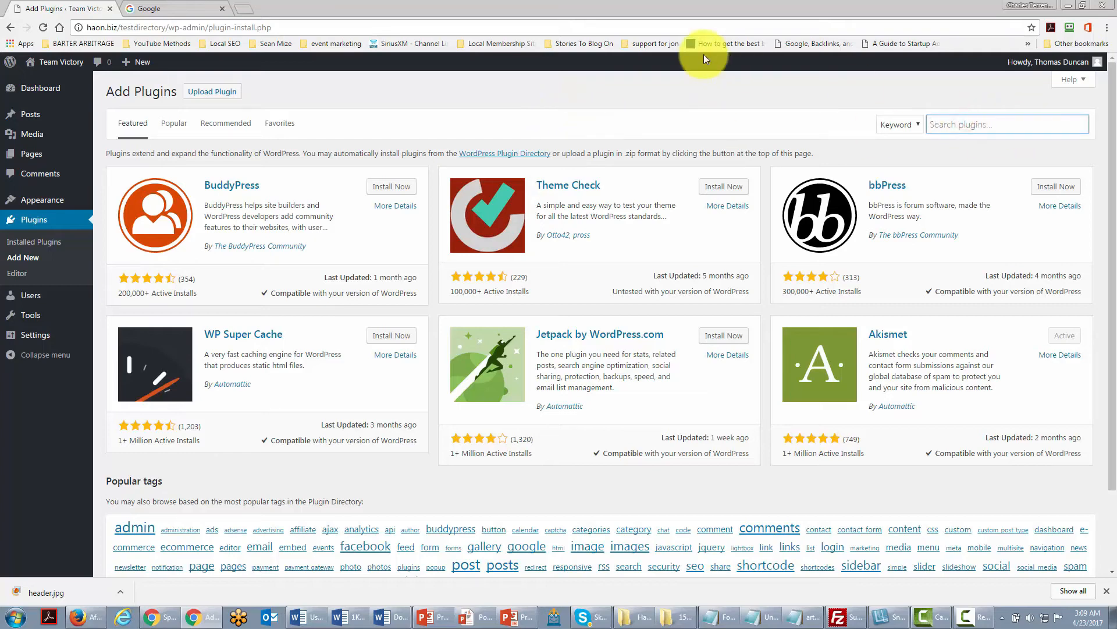
{"action": "type", "text": "aweber"}
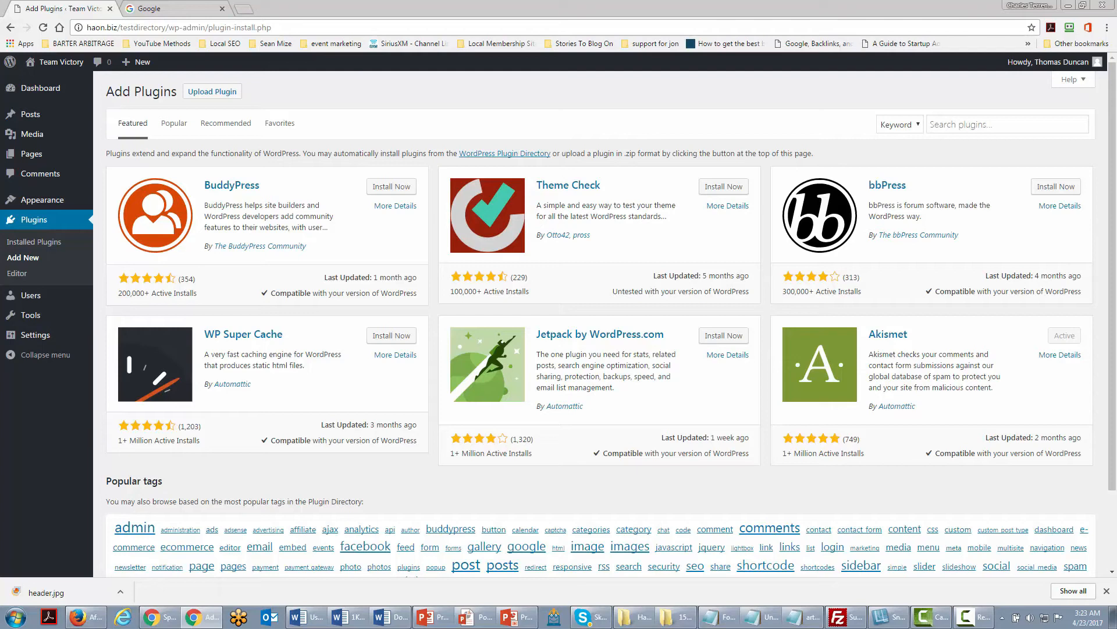
{"action": "left_click", "coordinate": [956, 124]}
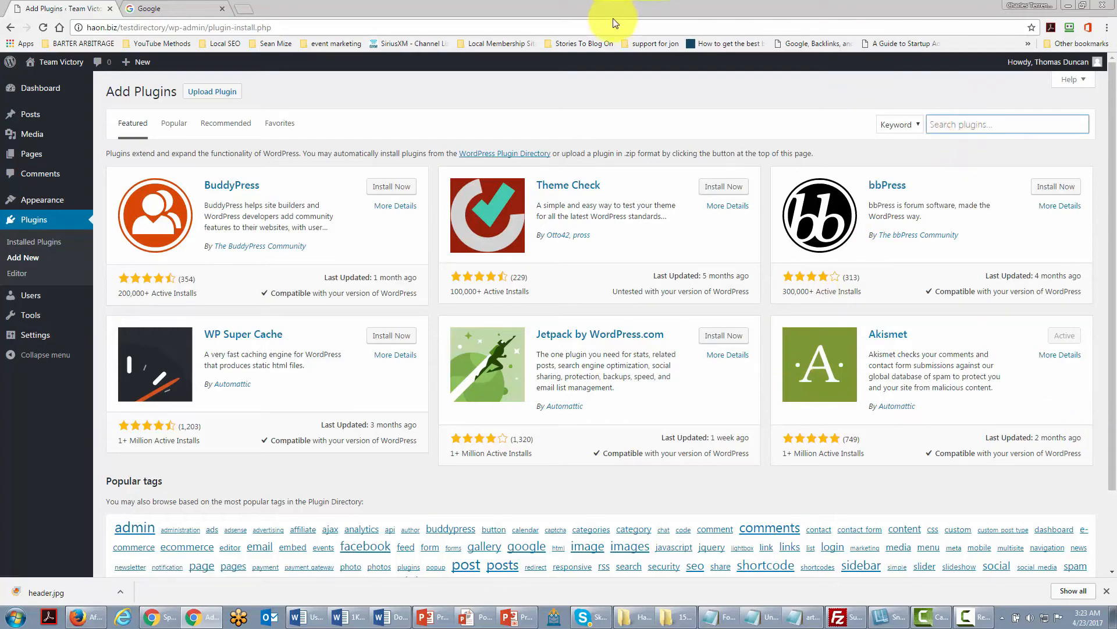
{"action": "type", "text": "google analytics"}
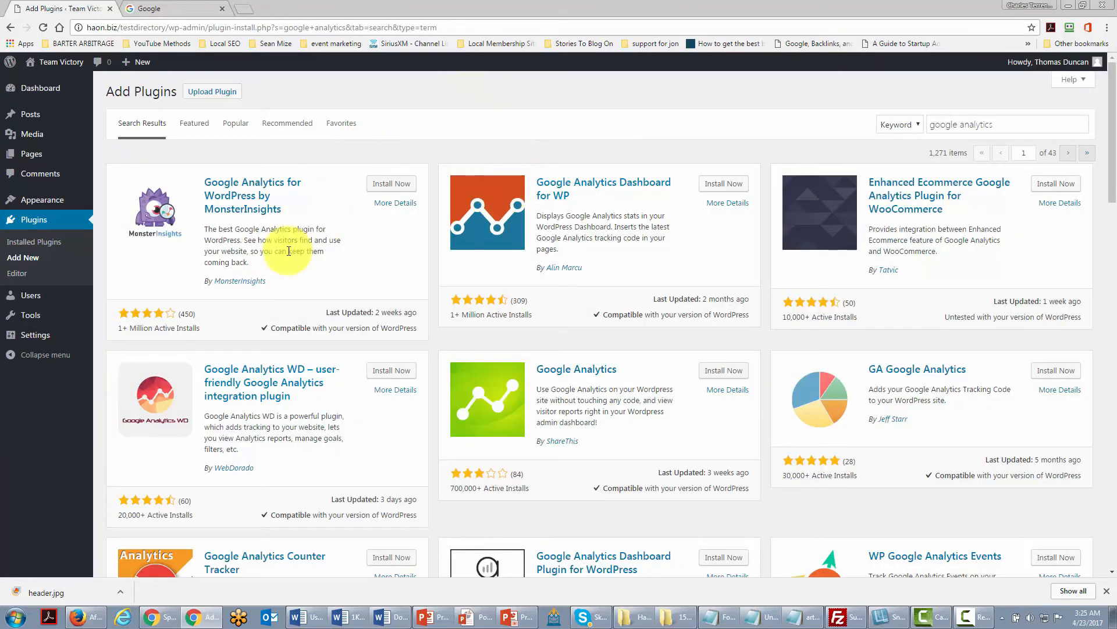
{"action": "left_click", "coordinate": [390, 373]}
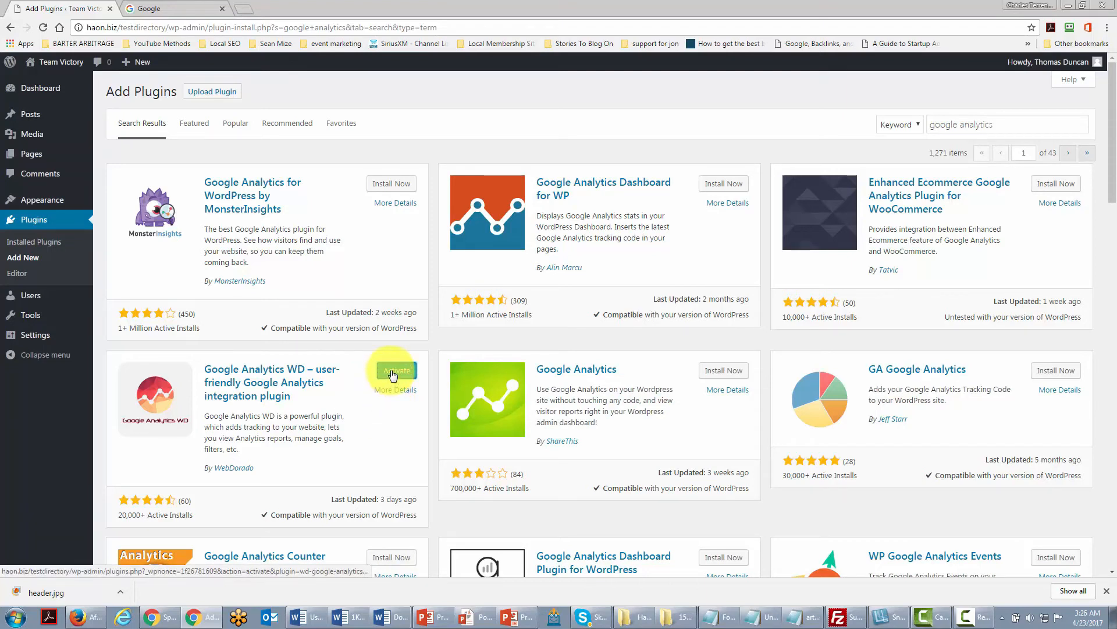
{"action": "left_click", "coordinate": [394, 372]}
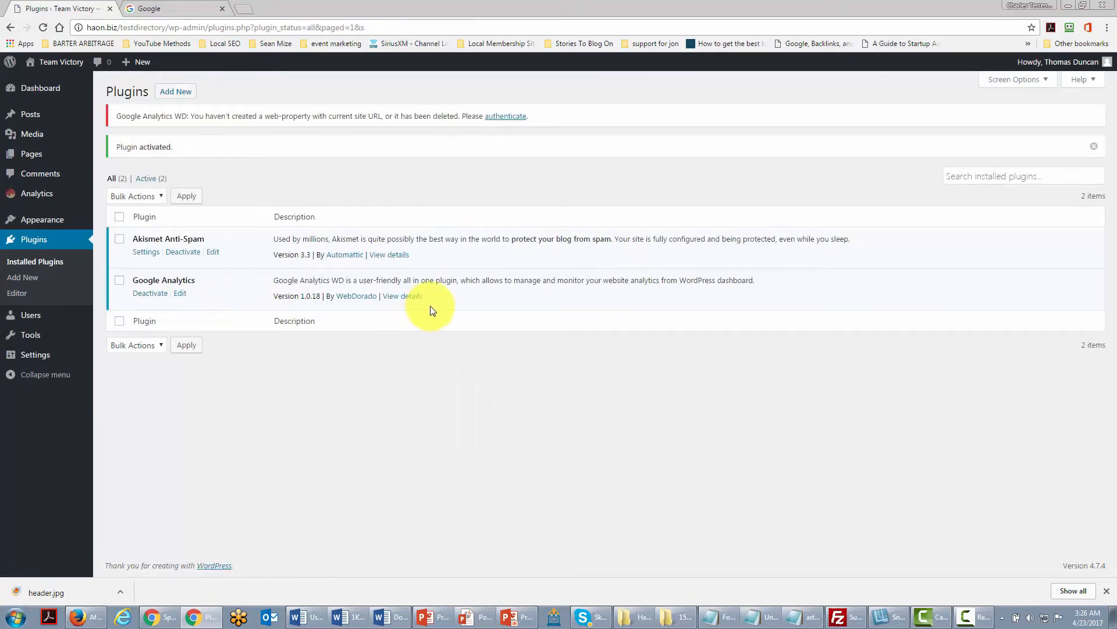
Open the Analytics page, allow usage data collection, and authenticate the plugin with the Google authorization code.
{"action": "left_click", "coordinate": [42, 195]}
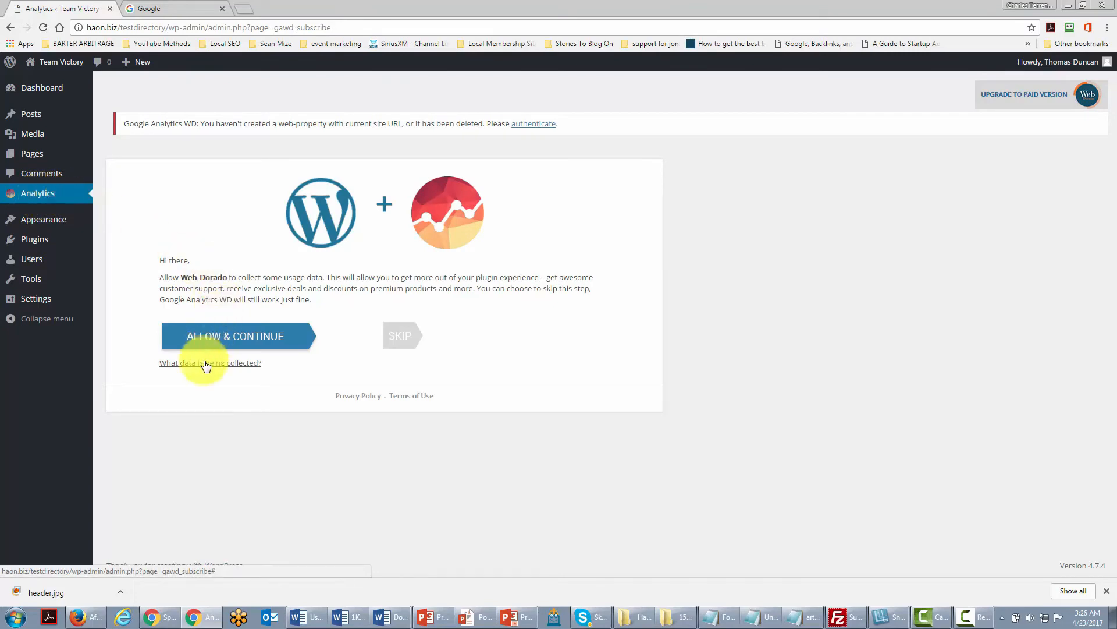
{"action": "left_click", "coordinate": [242, 338]}
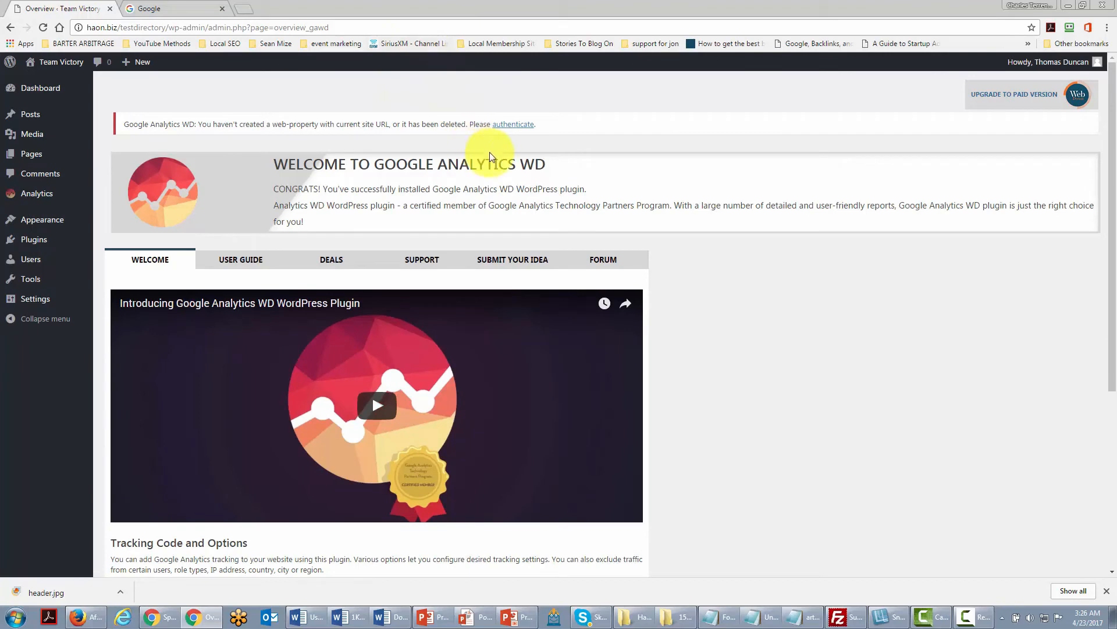
{"action": "left_click", "coordinate": [504, 126]}
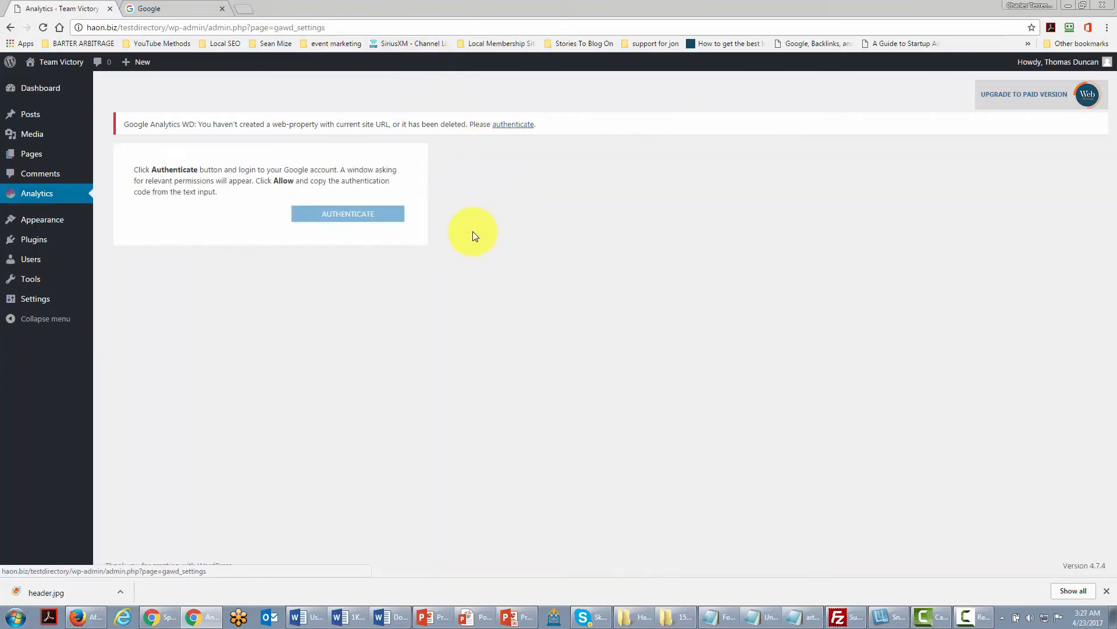
{"action": "left_click", "coordinate": [351, 215]}
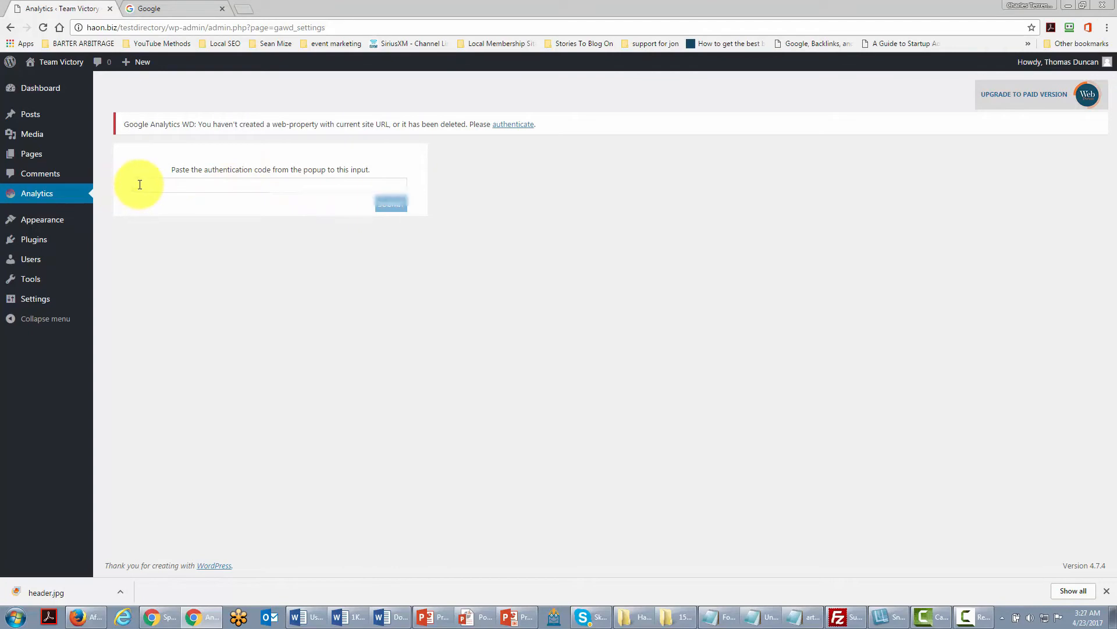
{"action": "left_click", "coordinate": [391, 204]}
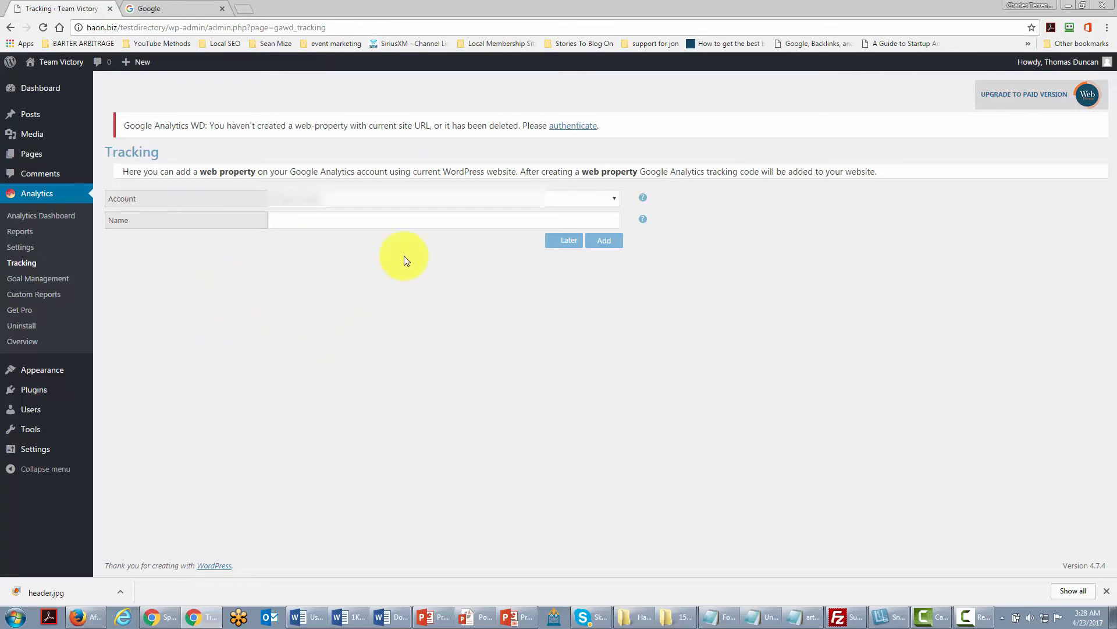
Add a tracking web property named Test Directory Haon to the Analytics account.
{"action": "left_click", "coordinate": [284, 220]}
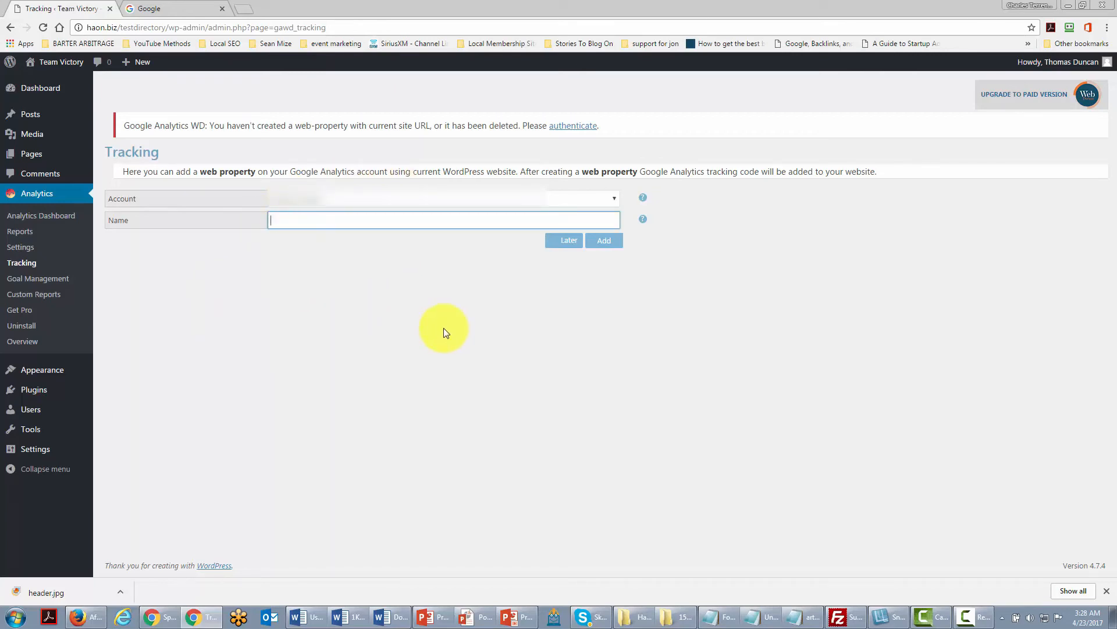
{"action": "type", "text": "Test Directory Haon"}
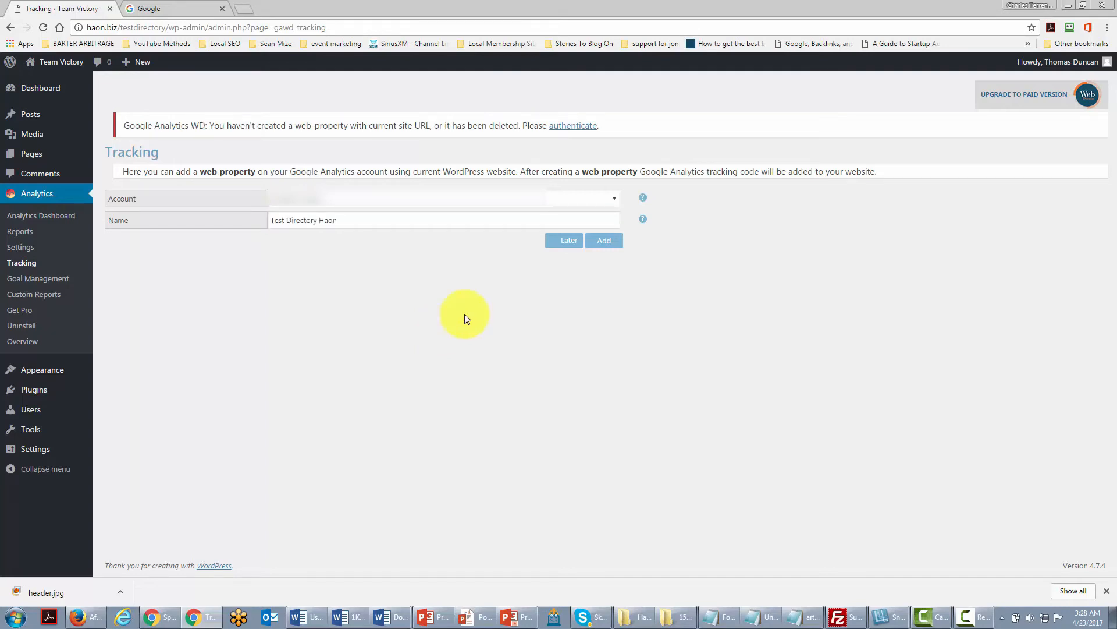
{"action": "left_click", "coordinate": [604, 243]}
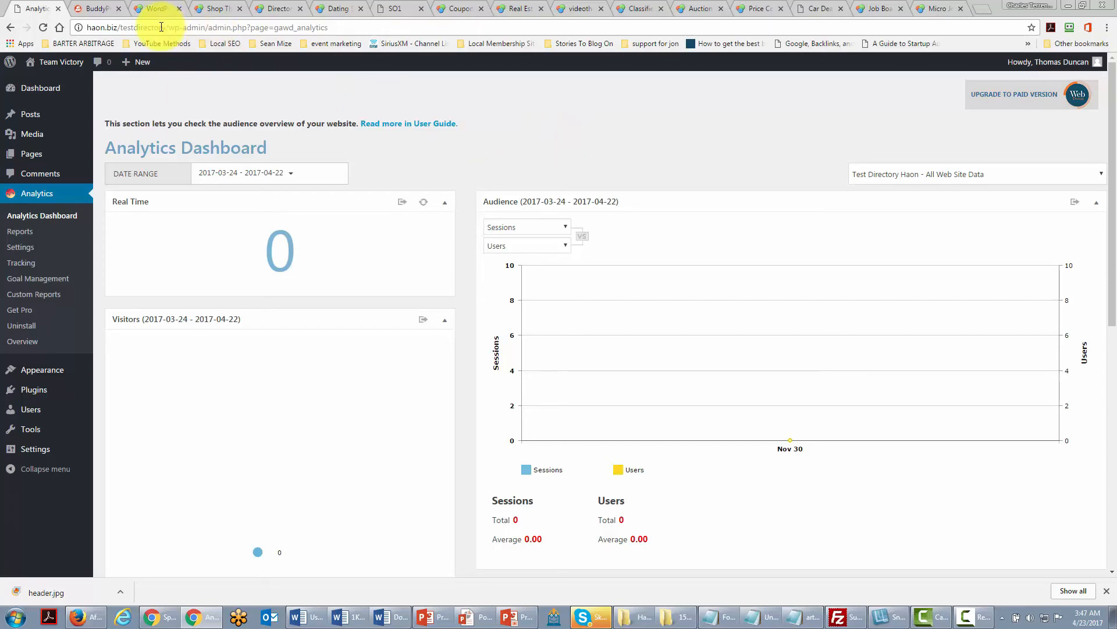
{"action": "left_click", "coordinate": [121, 27]}
{"action": "left_click_drag", "start_coordinate": [121, 27], "coordinate": [167, 28]}
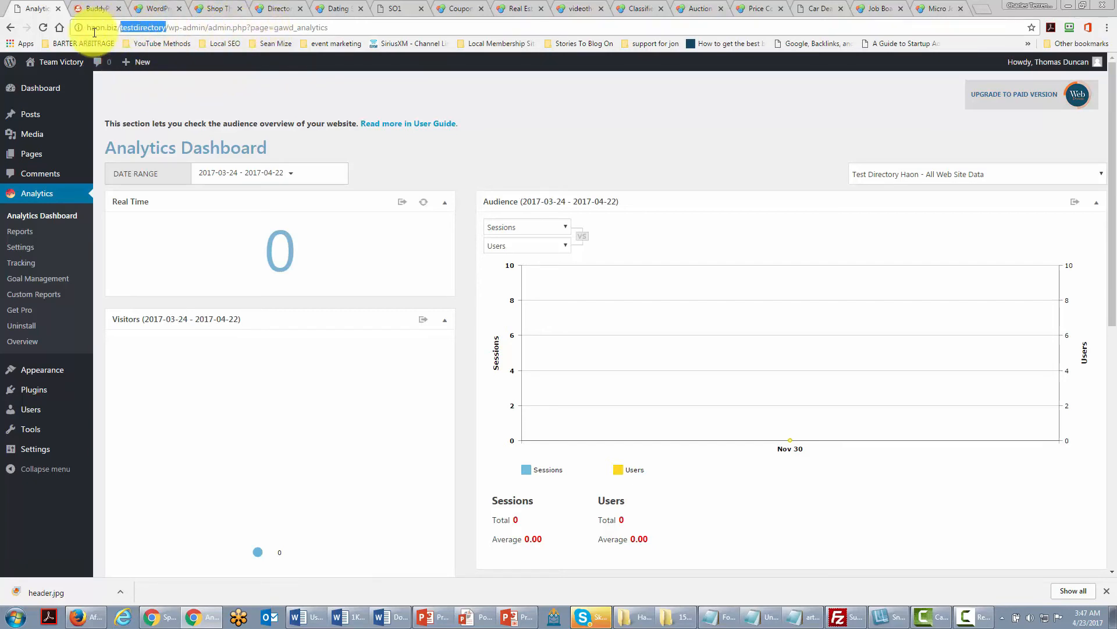
{"action": "mouse_move", "coordinate": [142, 69]}
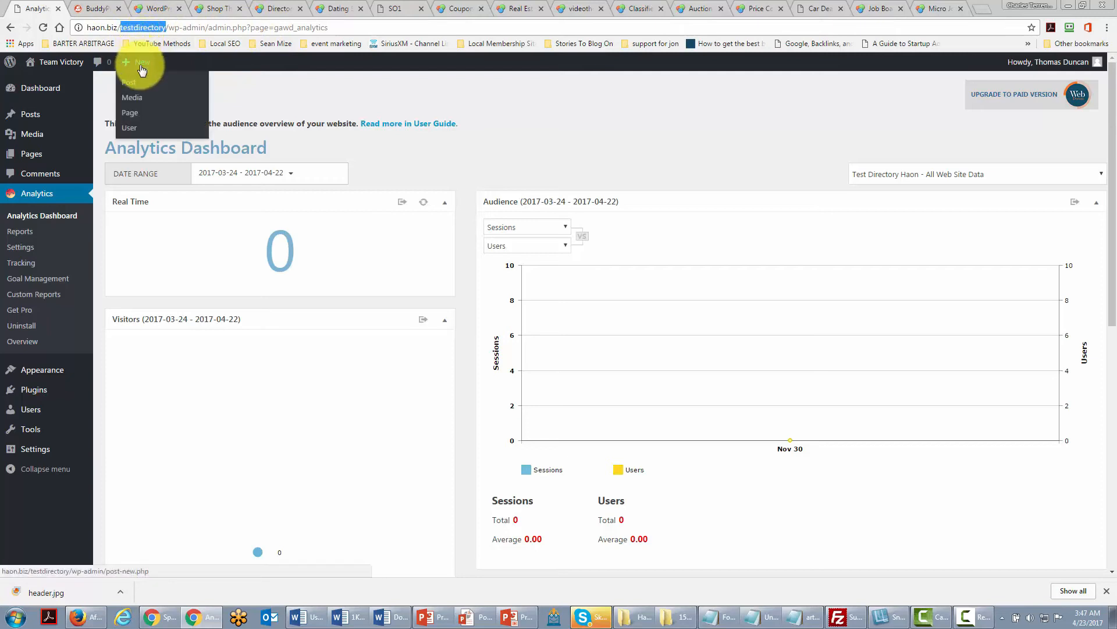
{"action": "left_click", "coordinate": [362, 100]}
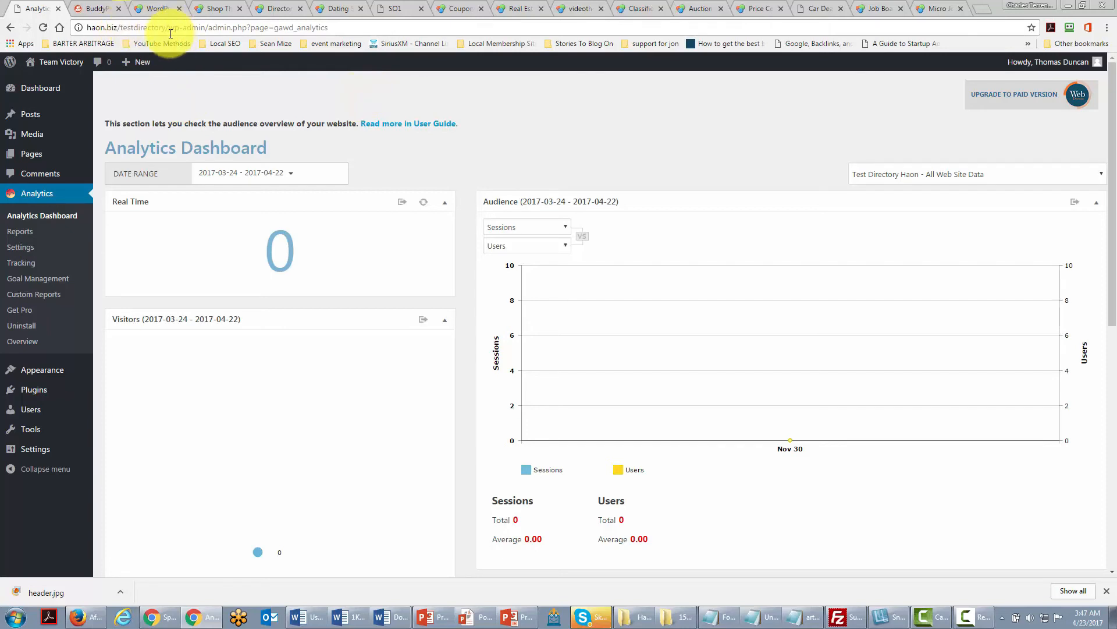
Browse the BuddyPress site and the PremiumPress micro jobs, shopping cart and directory theme demos in the open tabs.
{"action": "key", "text": "ctrl+Tab"}
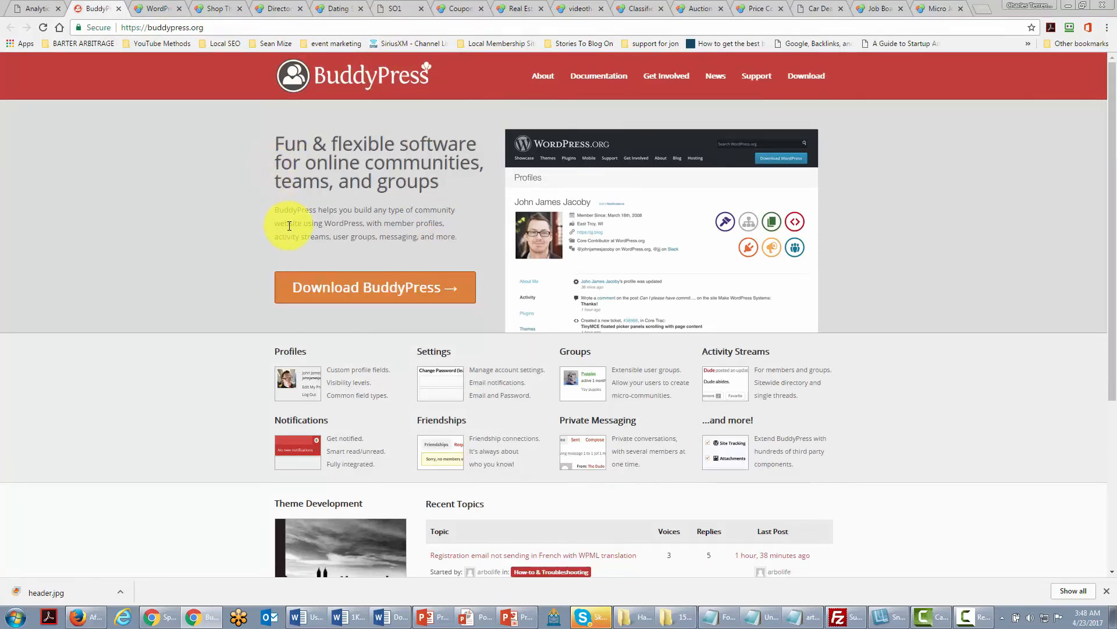
{"action": "key", "text": "ctrl+Tab"}
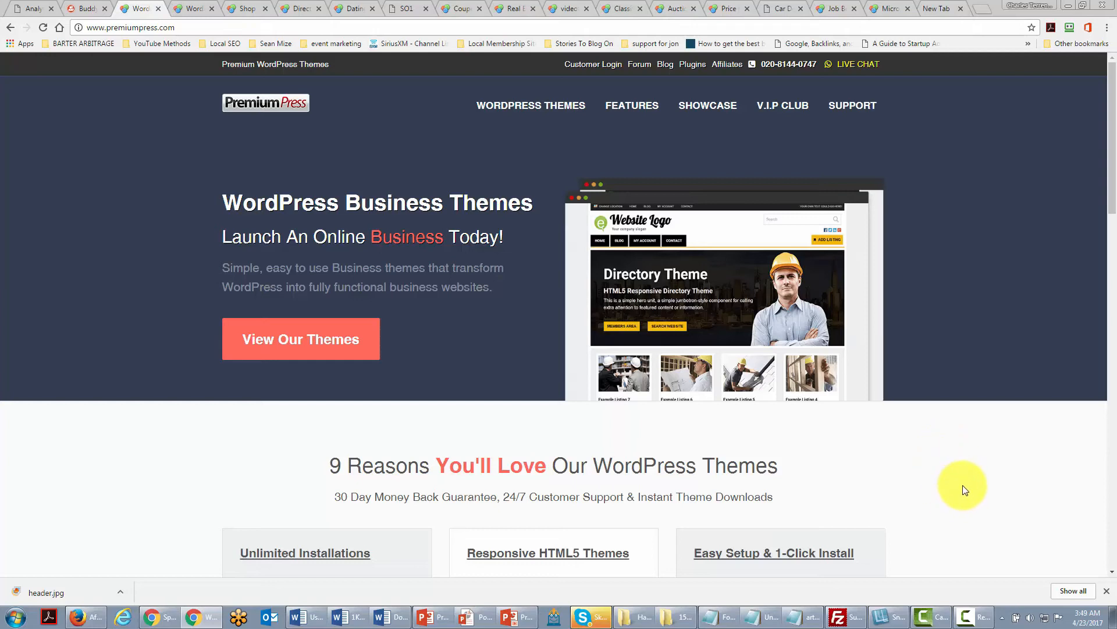
{"action": "left_click", "coordinate": [192, 9]}
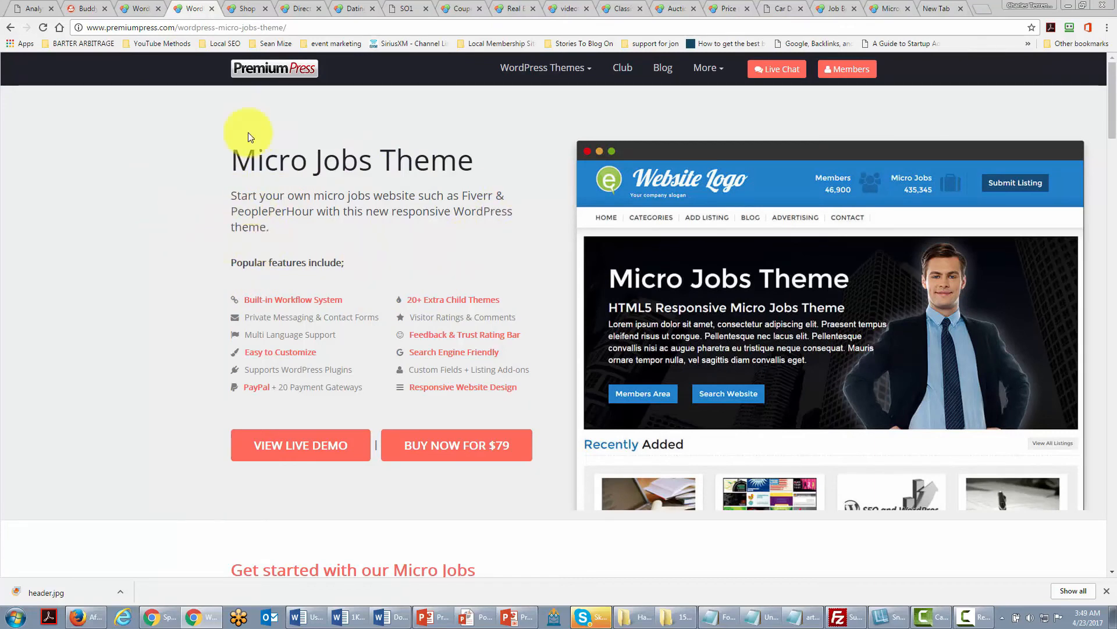
{"action": "left_click", "coordinate": [248, 11]}
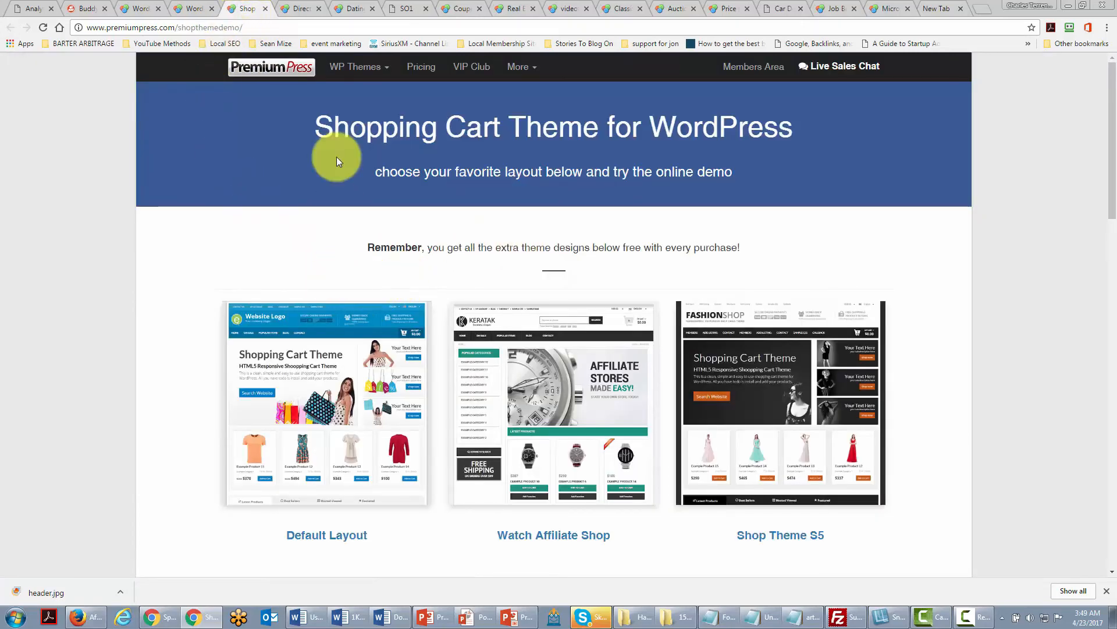
{"action": "left_click", "coordinate": [300, 11]}
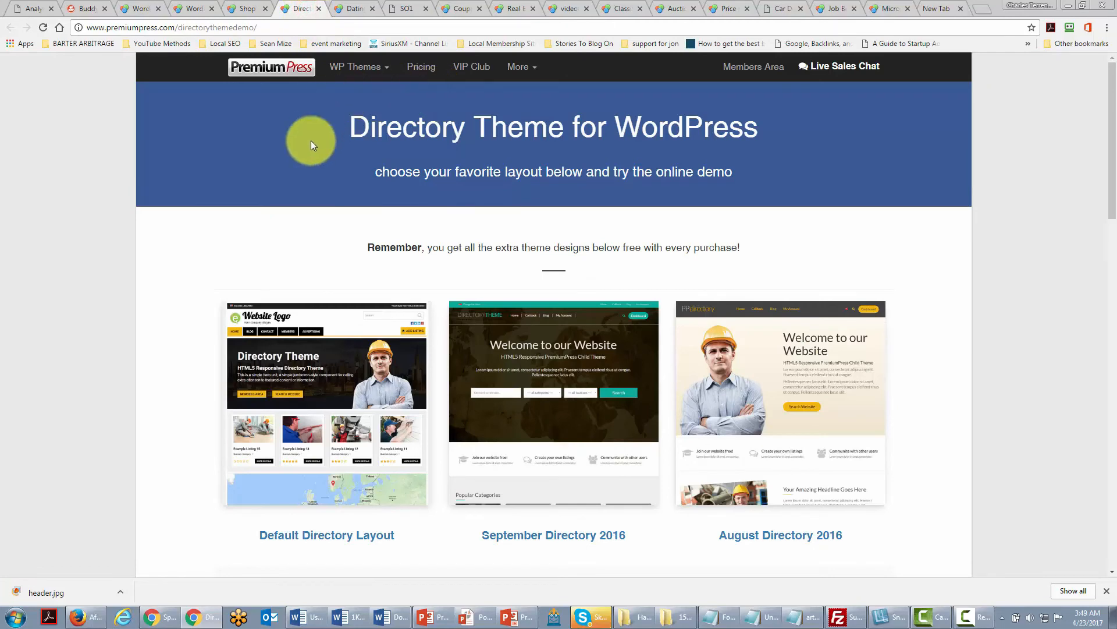
{"action": "scroll", "coordinate": [931, 317], "scroll_direction": "down", "scroll_amount": 1}
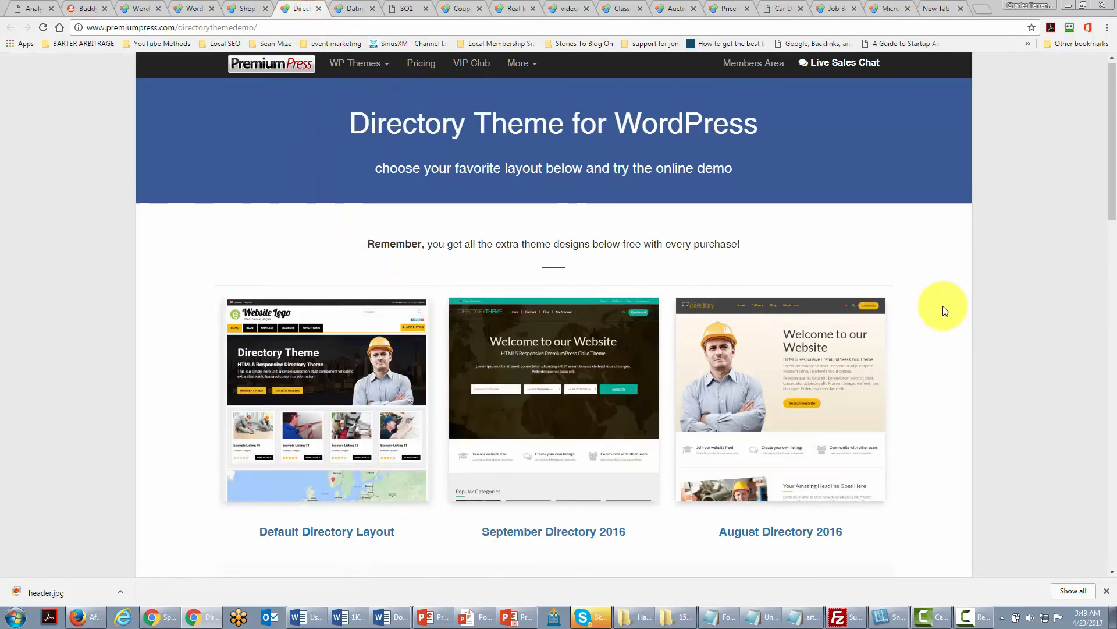
{"action": "scroll", "coordinate": [943, 314], "scroll_direction": "down", "scroll_amount": 2}
{"action": "scroll", "coordinate": [931, 291], "scroll_direction": "up", "scroll_amount": 3}
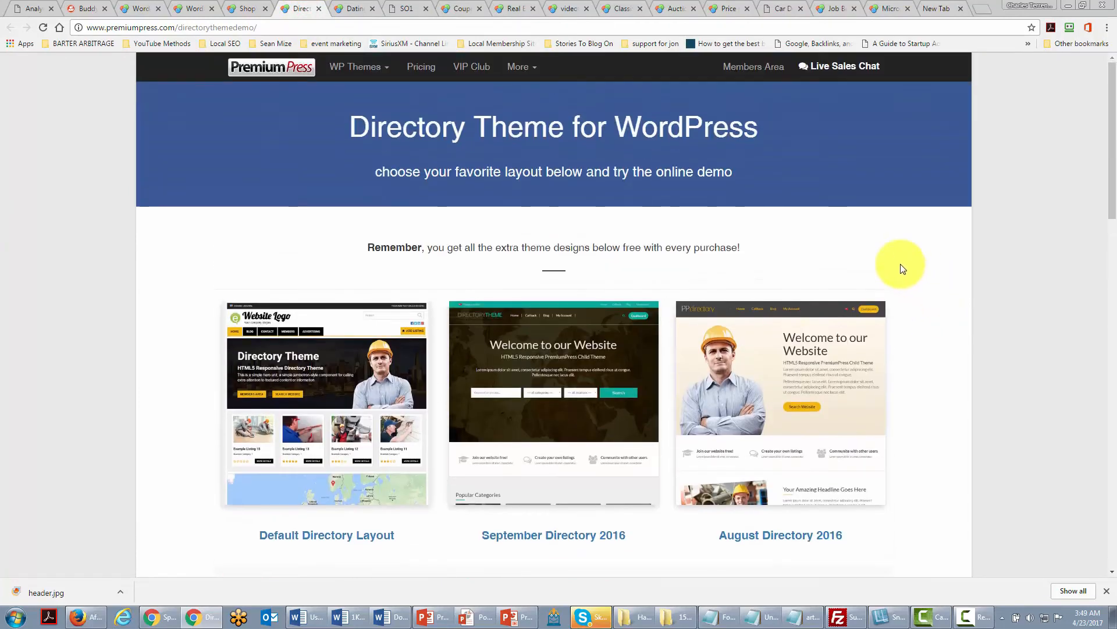
Browse the remaining PremiumPress theme demo tabs, from the dating theme through the job board theme.
{"action": "left_click", "coordinate": [351, 8]}
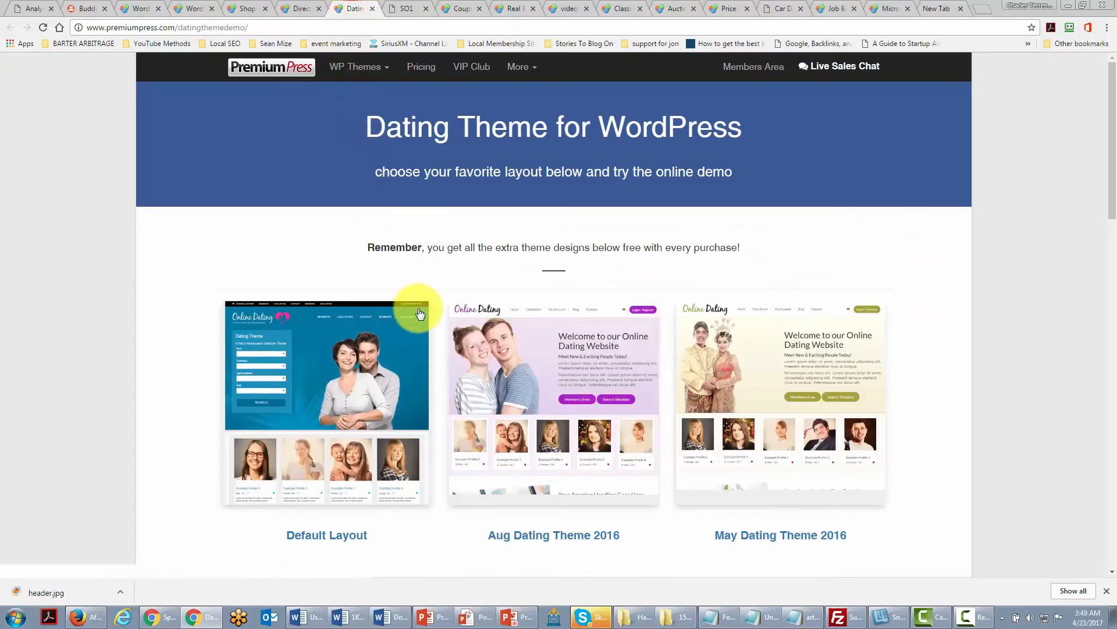
{"action": "left_click", "coordinate": [404, 9]}
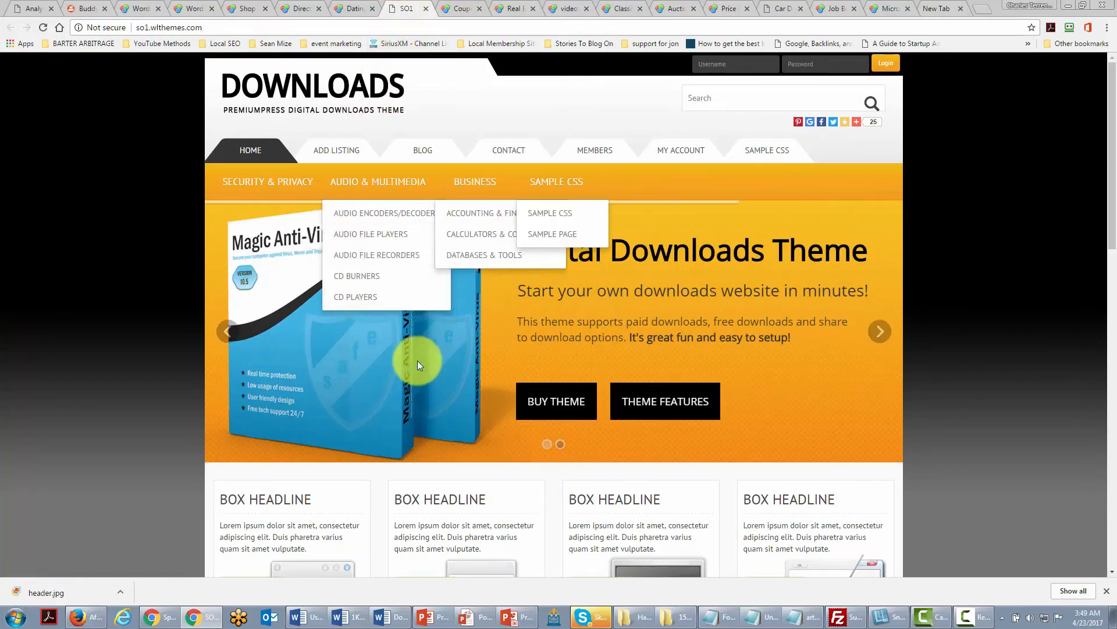
{"action": "left_click", "coordinate": [454, 3]}
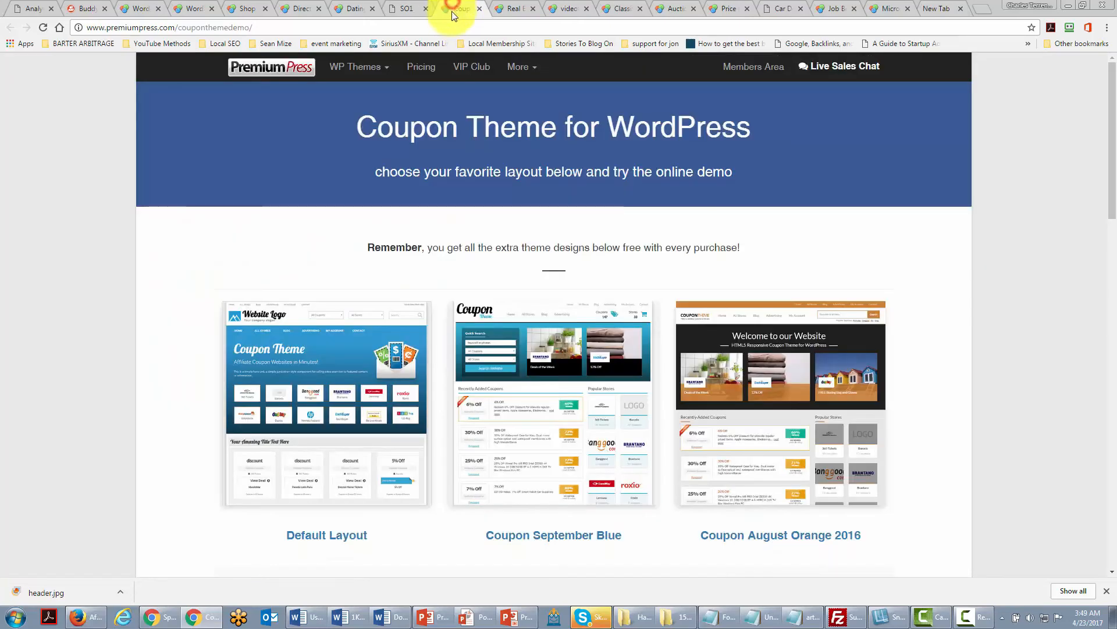
{"action": "left_click", "coordinate": [512, 12]}
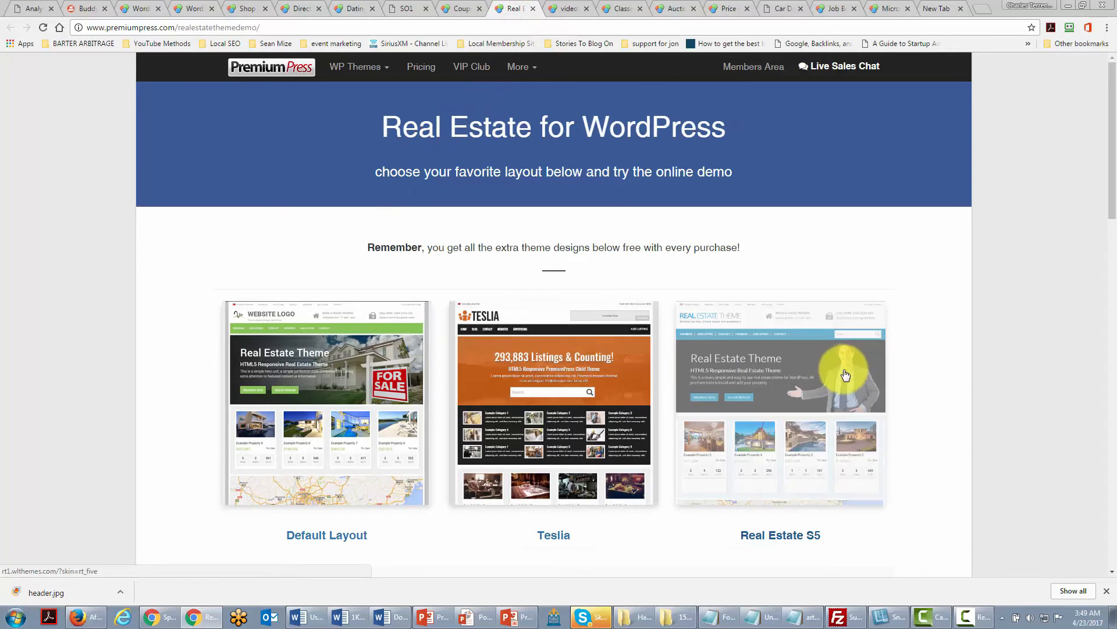
{"action": "left_click", "coordinate": [570, 11]}
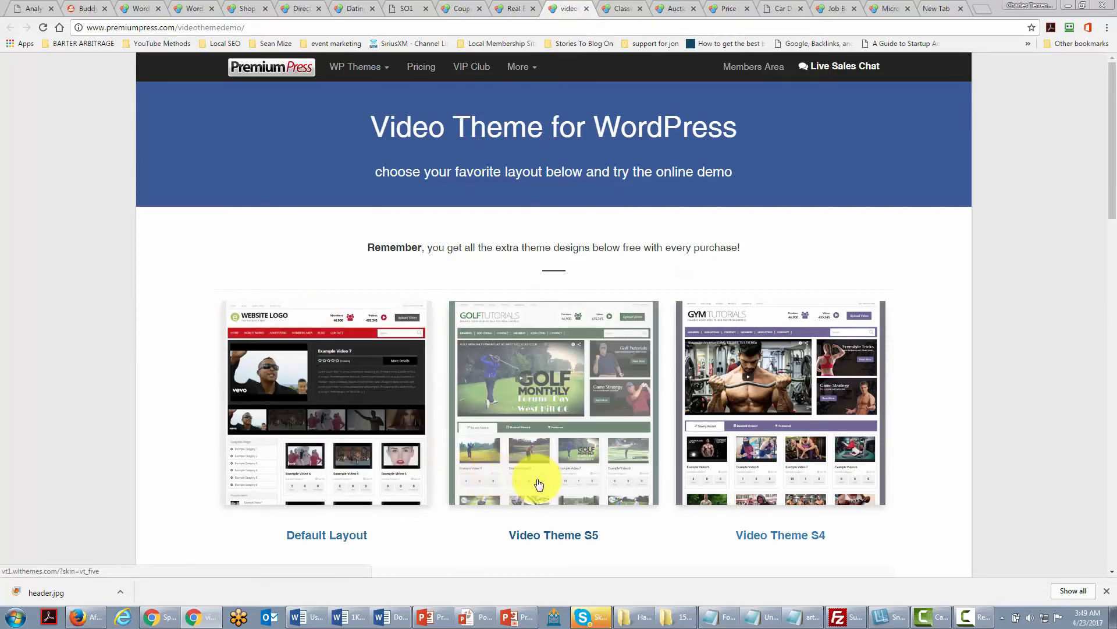
{"action": "left_click", "coordinate": [617, 7]}
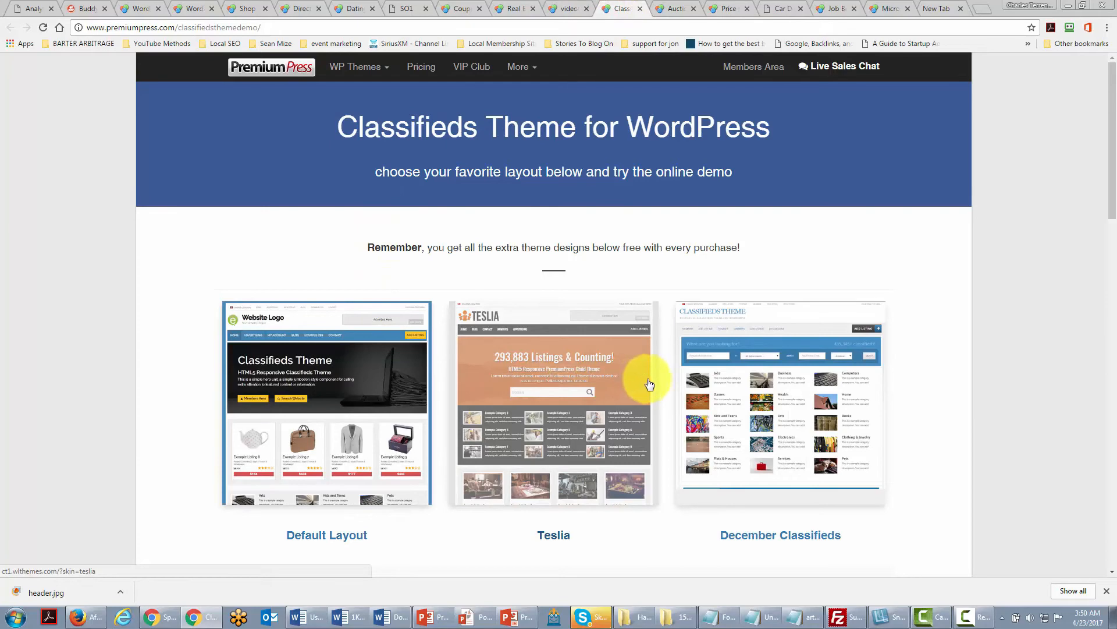
{"action": "left_click", "coordinate": [674, 5]}
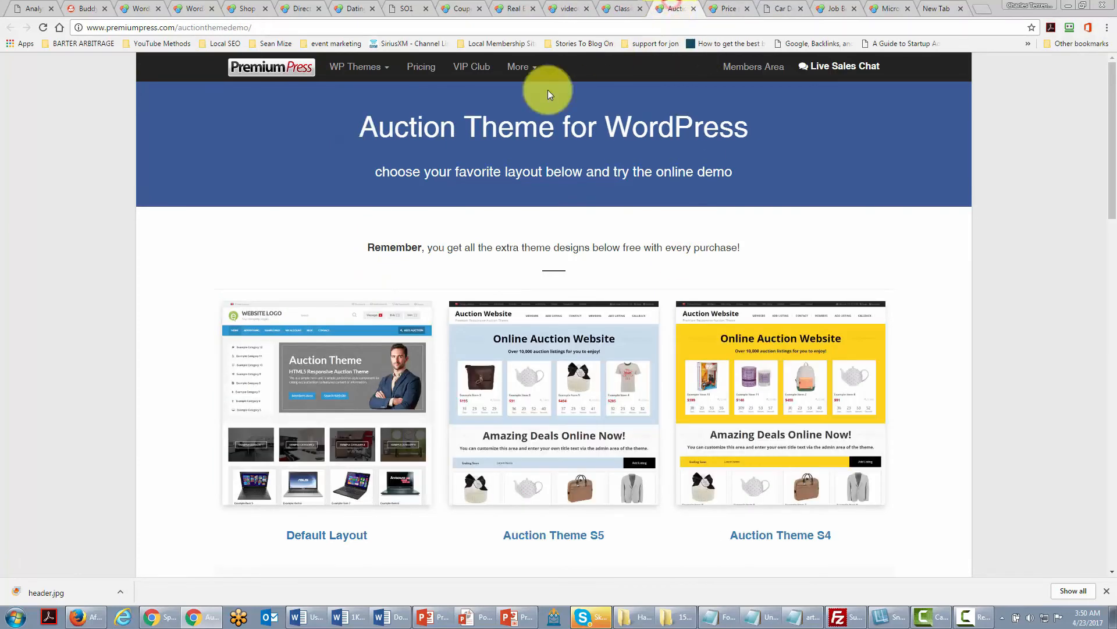
{"action": "left_click", "coordinate": [725, 8]}
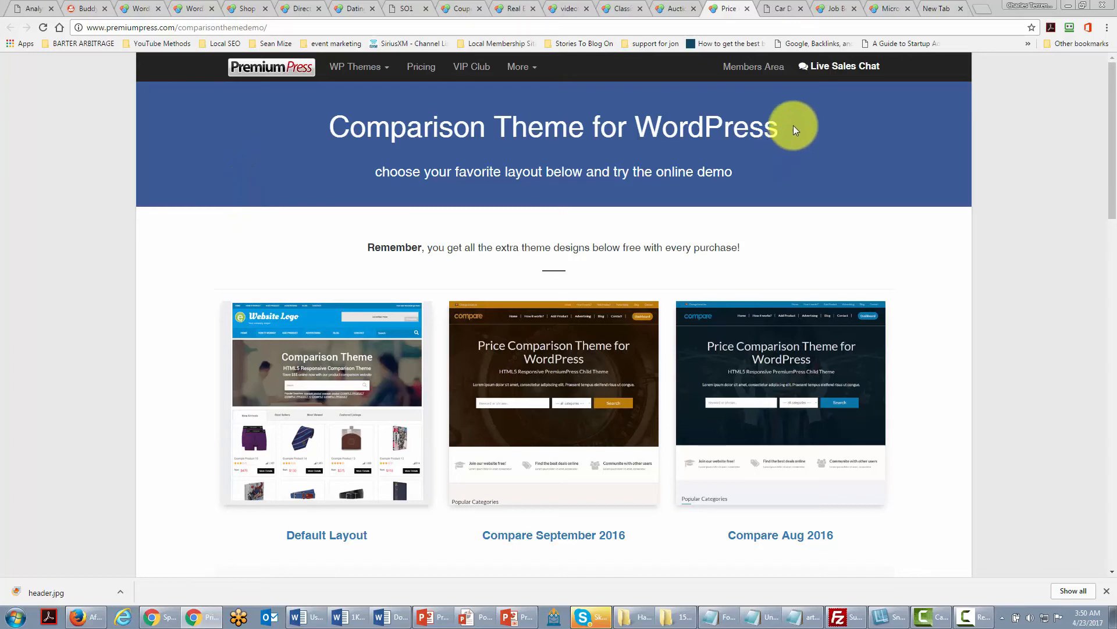
{"action": "left_click", "coordinate": [779, 7]}
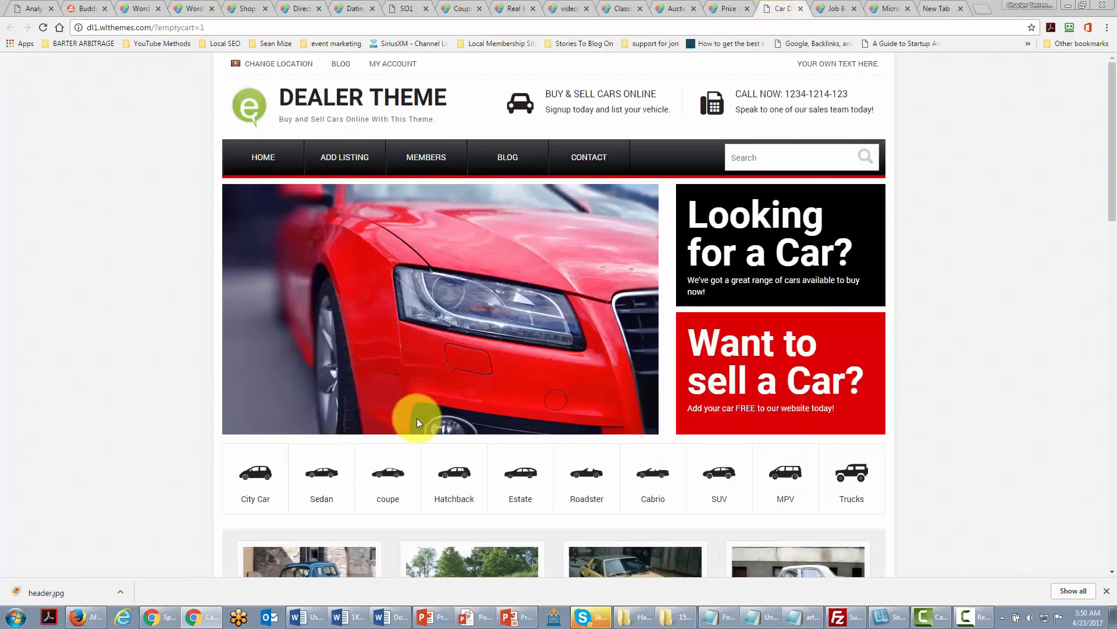
{"action": "left_click", "coordinate": [833, 11]}
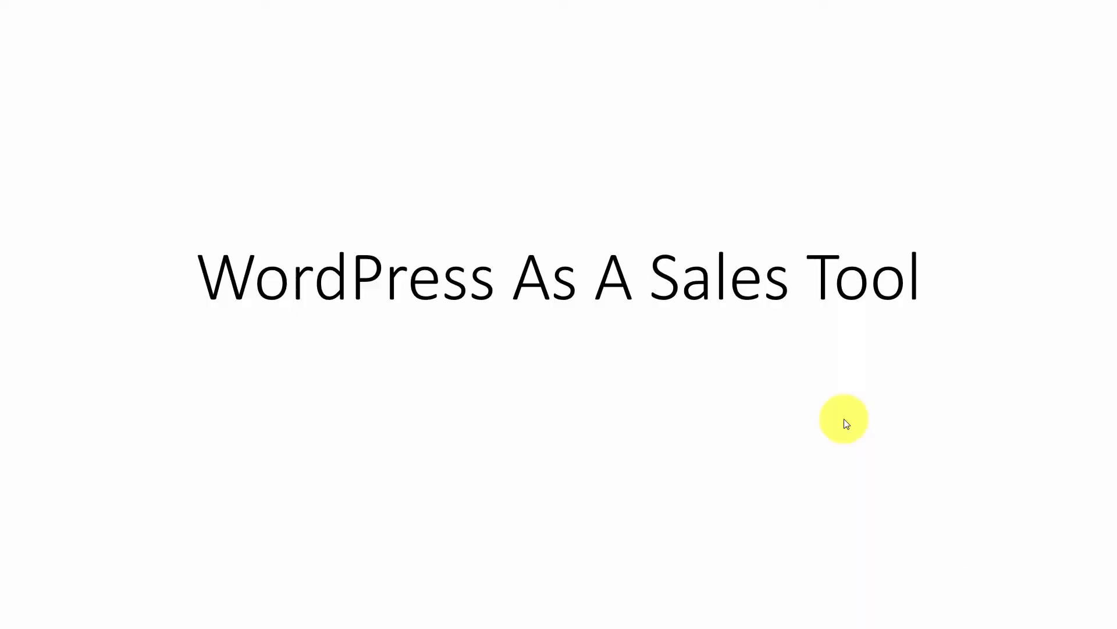
{"action": "left_click", "coordinate": [844, 418]}
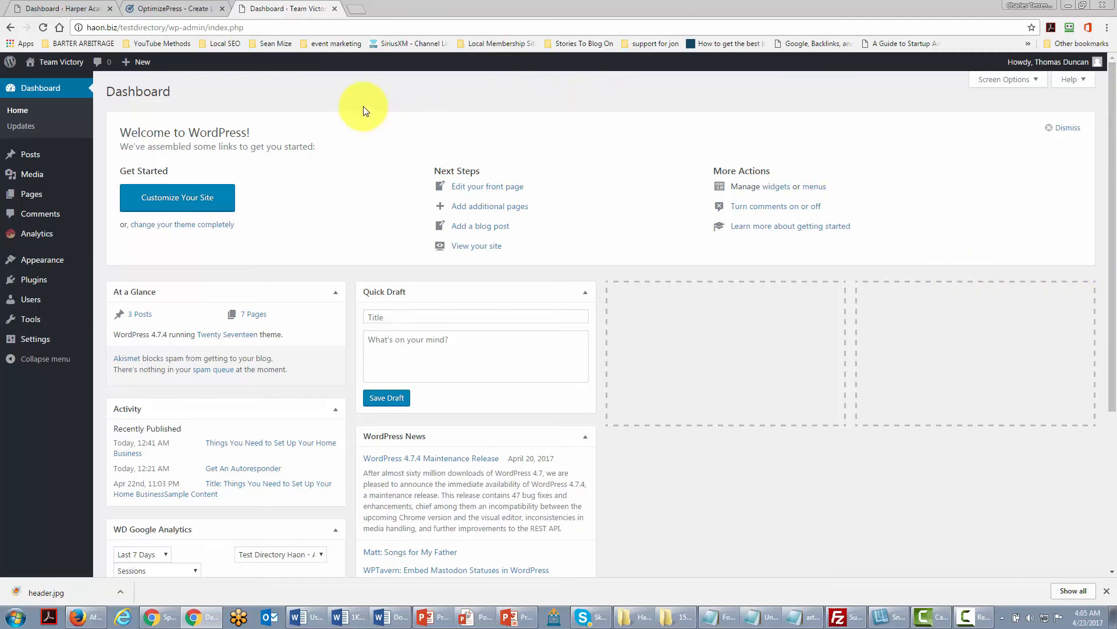
Switch to the Harper Academy dashboard and open OptimizePress's Create New Page screen.
{"action": "mouse_move", "coordinate": [42, 284]}
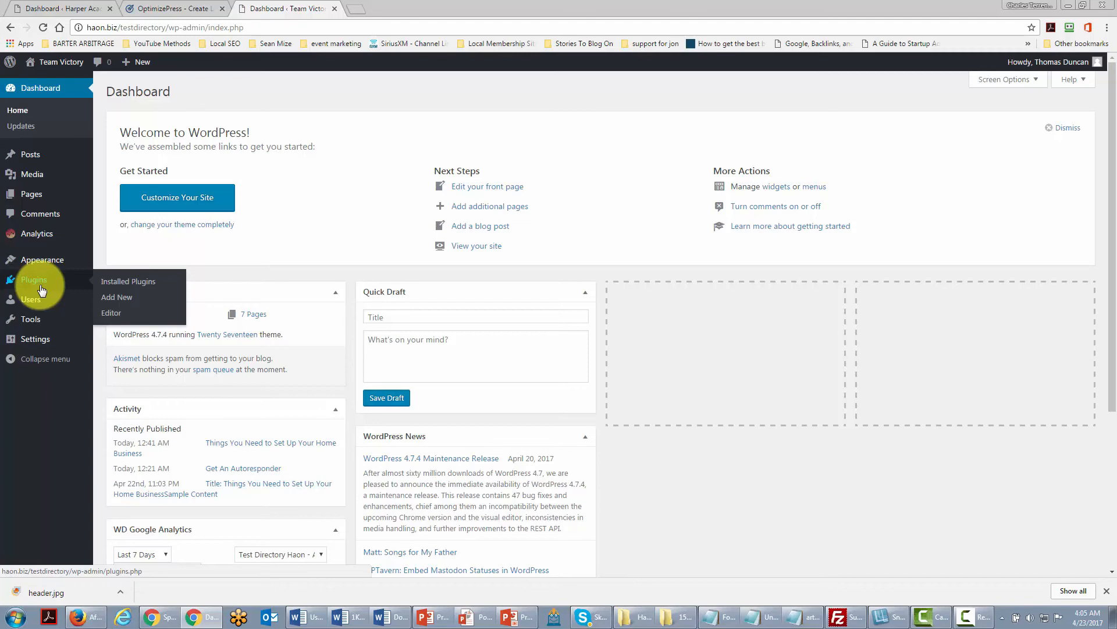
{"action": "key", "text": "ctrl+shift+Tab"}
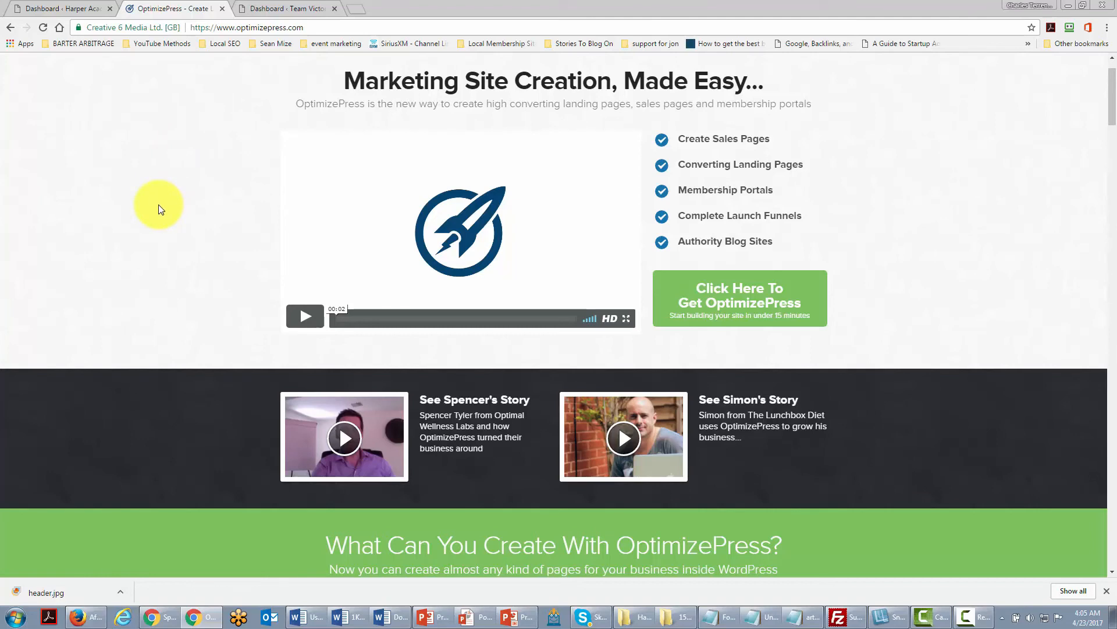
{"action": "key", "text": "ctrl+shift+Tab"}
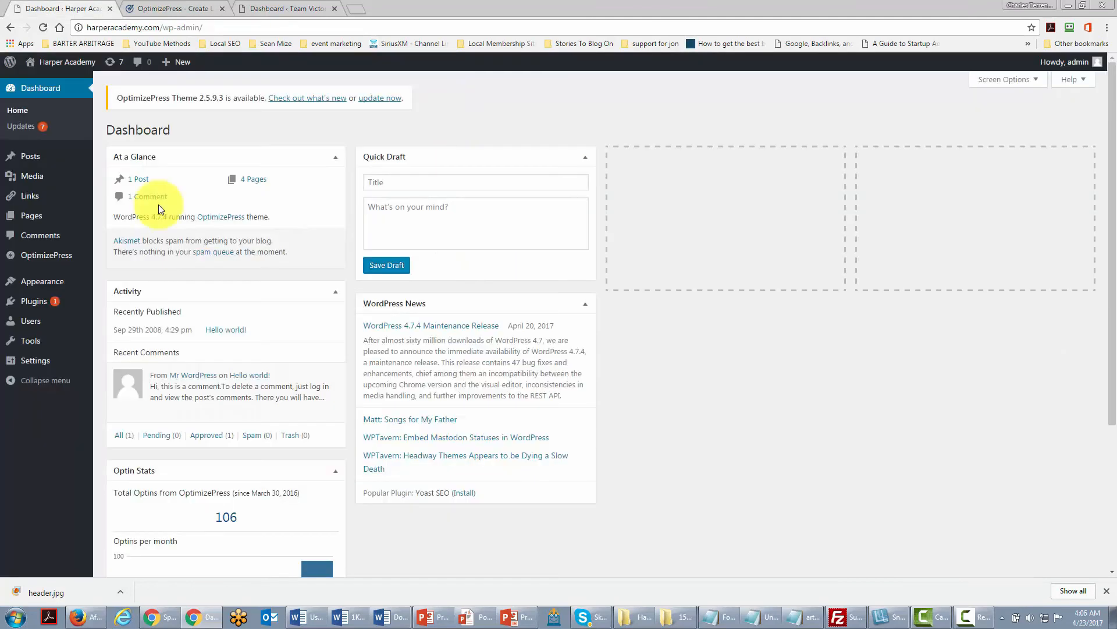
{"action": "mouse_move", "coordinate": [23, 260]}
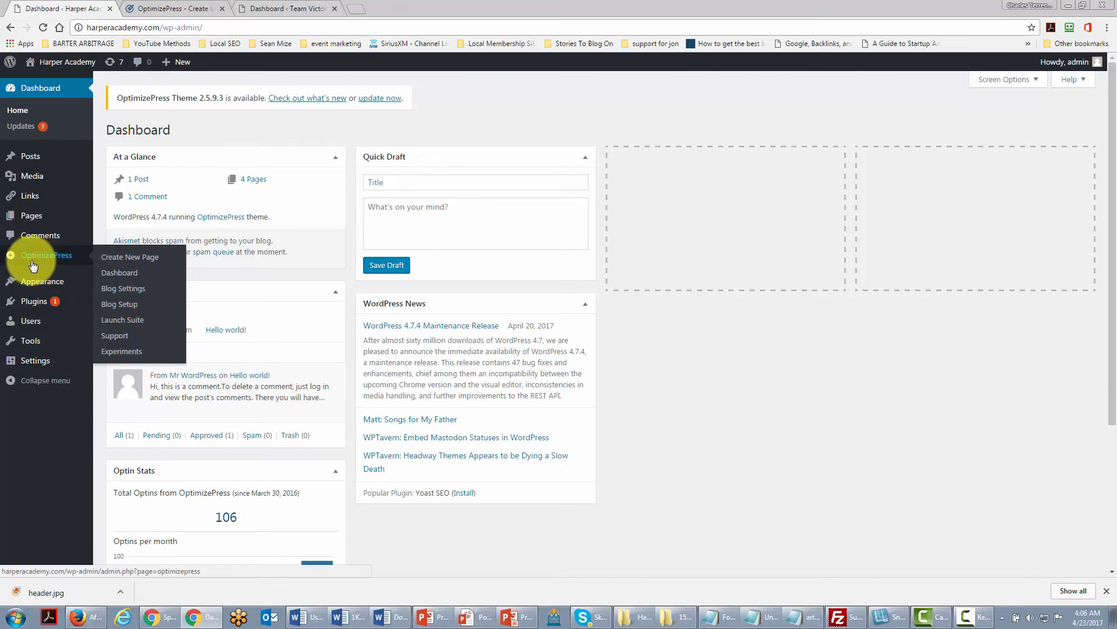
{"action": "left_click", "coordinate": [129, 262]}
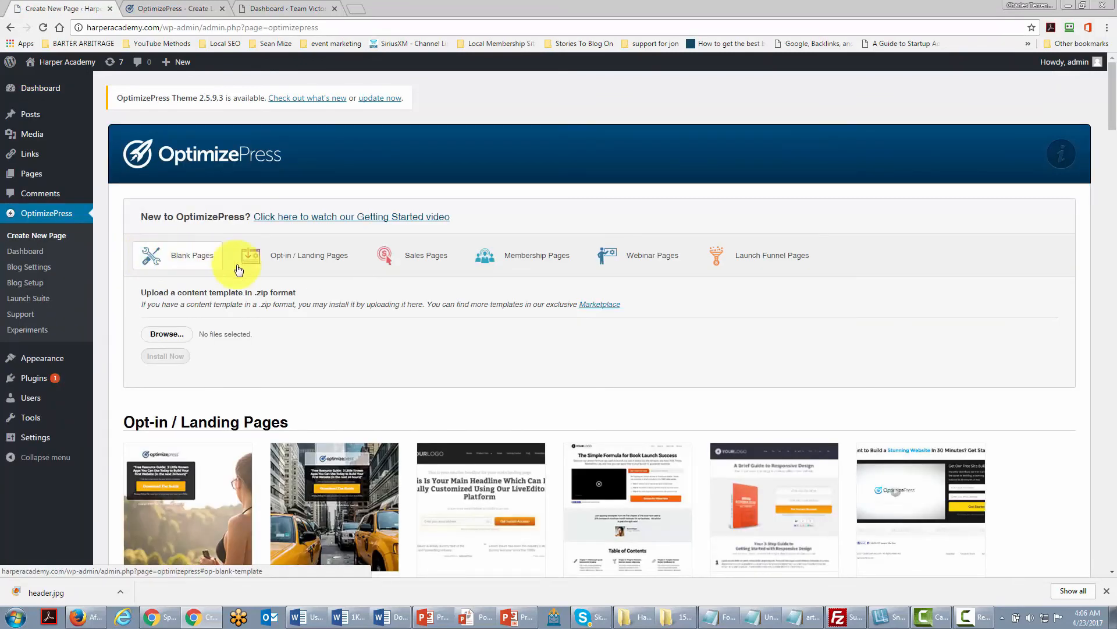
{"action": "left_click", "coordinate": [517, 208]}
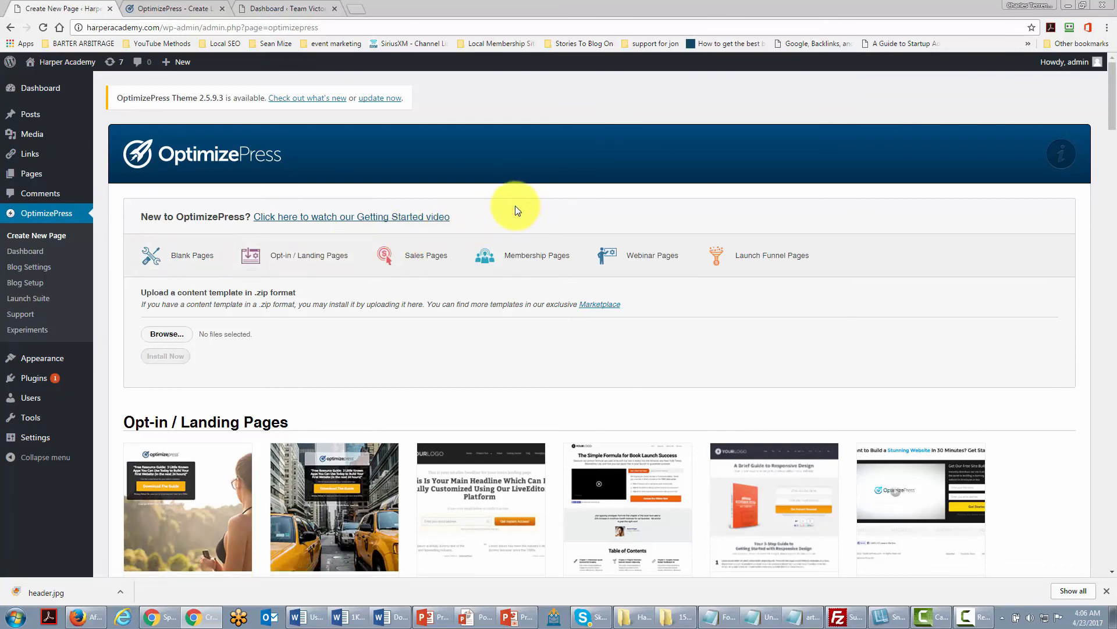
Browse the OptimizePress page templates from the opt-in landing pages down to the other pages section.
{"action": "scroll", "coordinate": [516, 205], "scroll_direction": "down", "scroll_amount": 3}
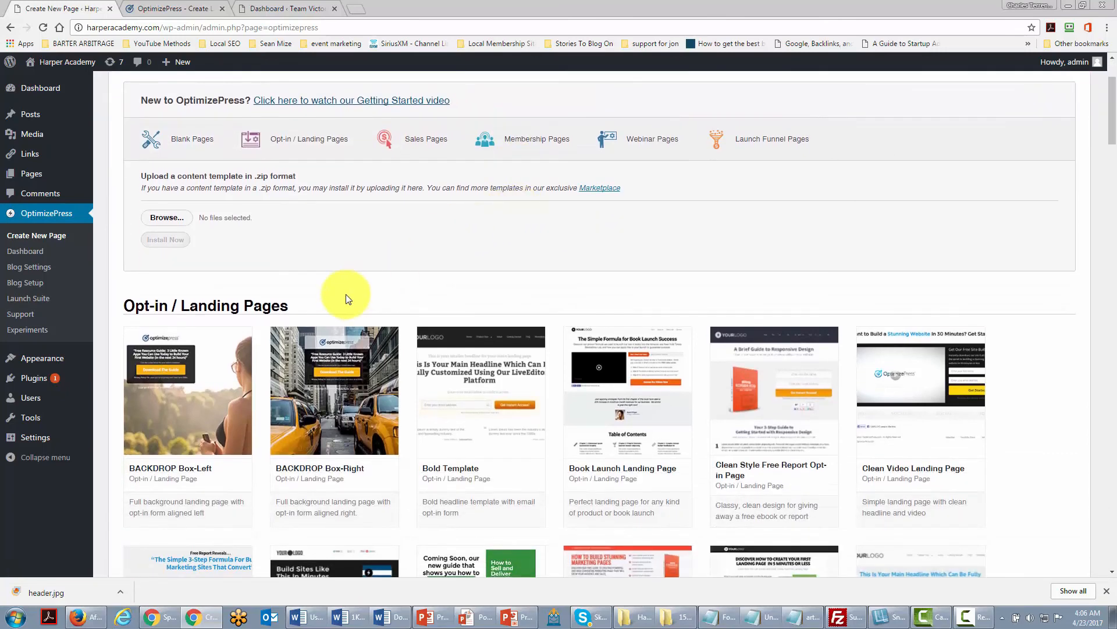
{"action": "mouse_move", "coordinate": [346, 294]}
{"action": "scroll", "coordinate": [345, 294], "scroll_direction": "down", "scroll_amount": 13}
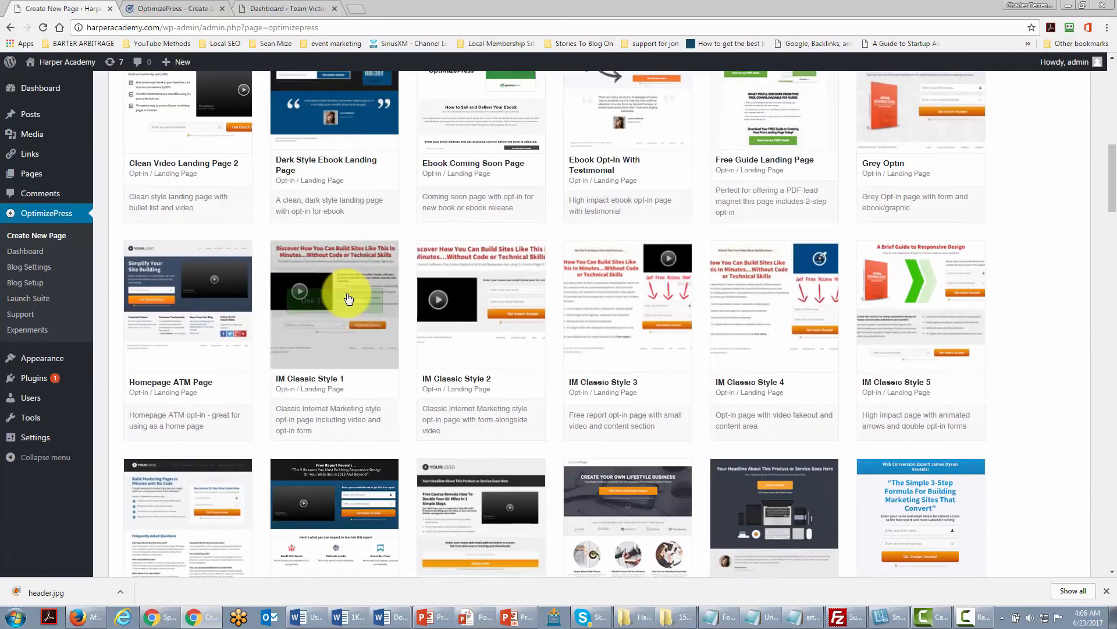
{"action": "scroll", "coordinate": [347, 292], "scroll_direction": "down", "scroll_amount": 6}
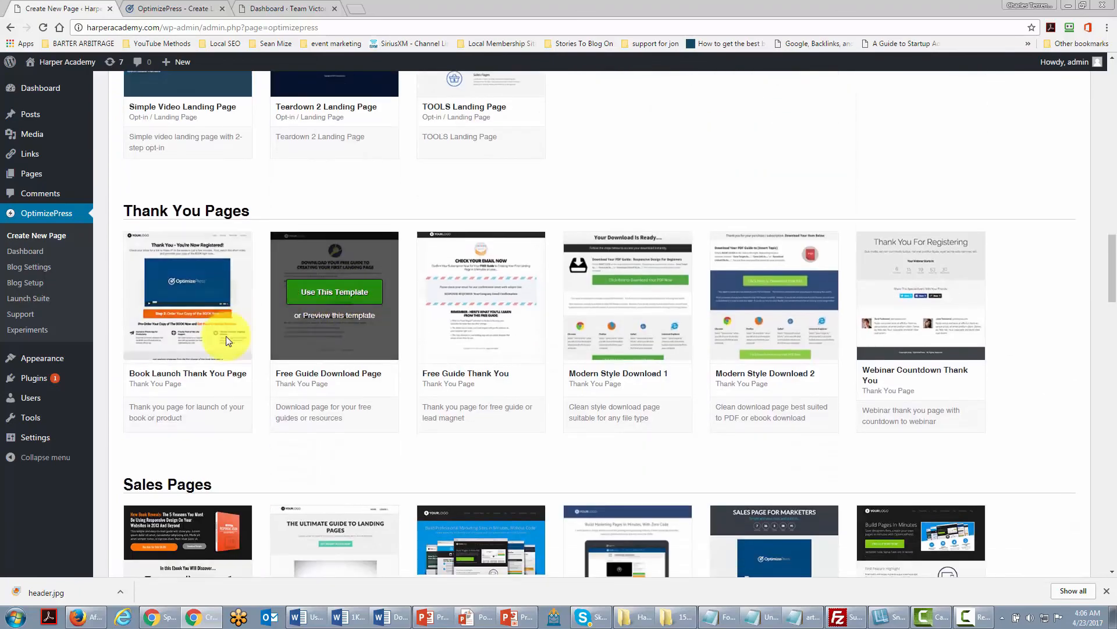
{"action": "scroll", "coordinate": [458, 344], "scroll_direction": "down", "scroll_amount": 5}
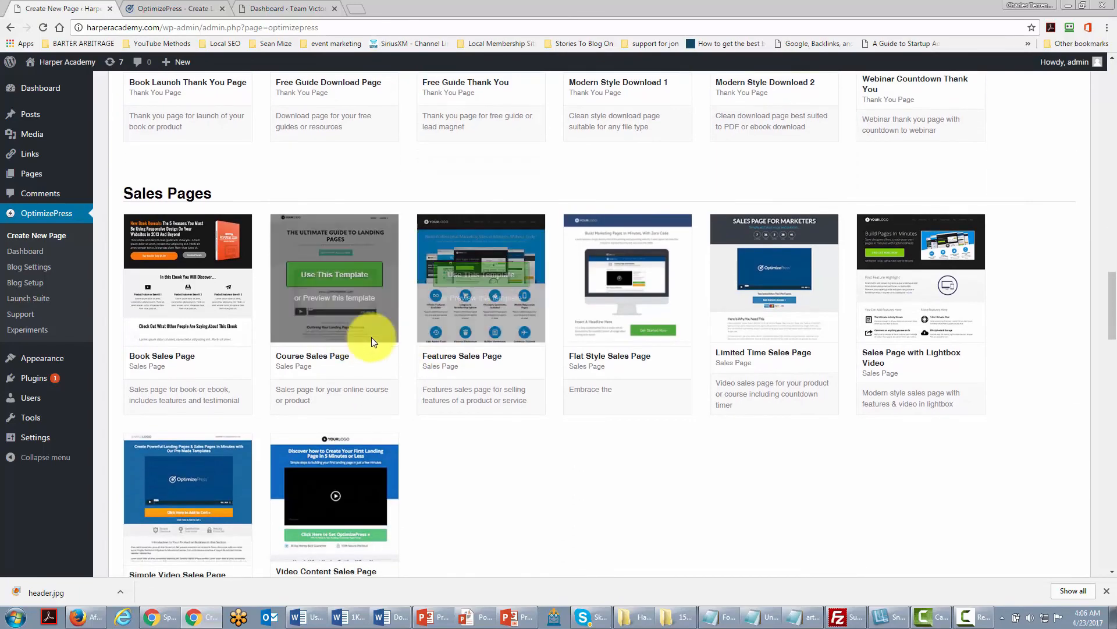
{"action": "scroll", "coordinate": [406, 342], "scroll_direction": "down", "scroll_amount": 11}
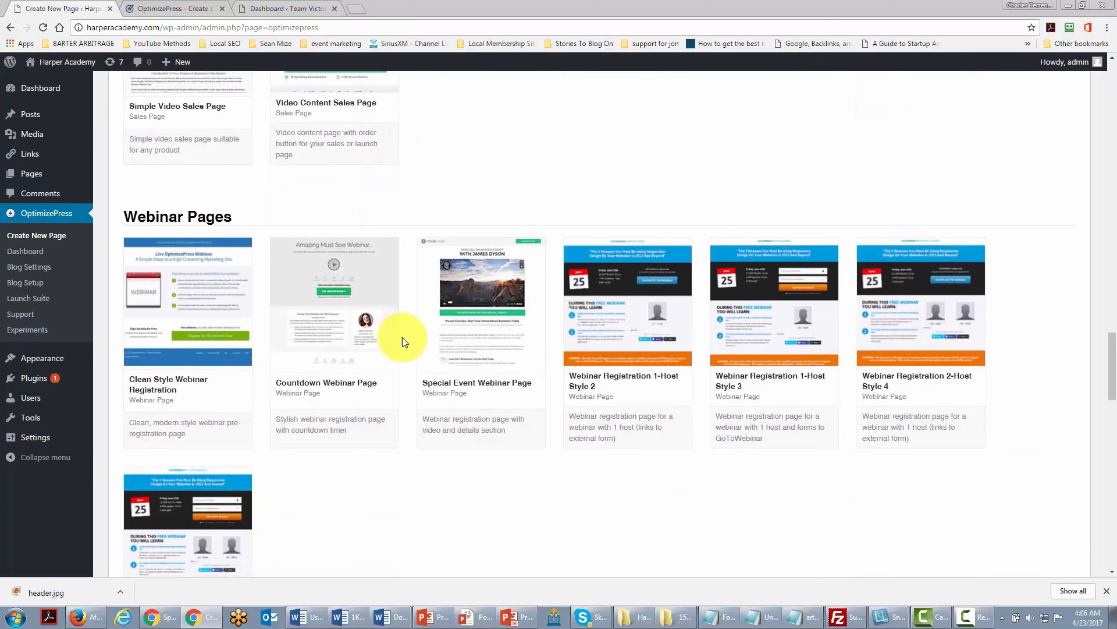
{"action": "scroll", "coordinate": [406, 342], "scroll_direction": "down", "scroll_amount": 9}
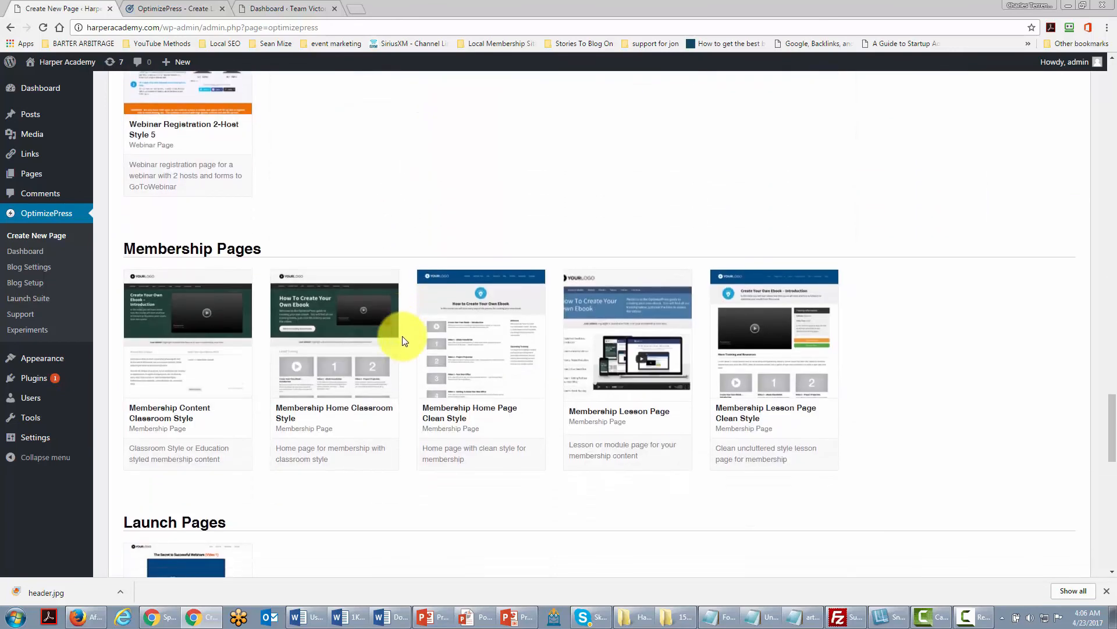
{"action": "scroll", "coordinate": [404, 341], "scroll_direction": "down", "scroll_amount": 5}
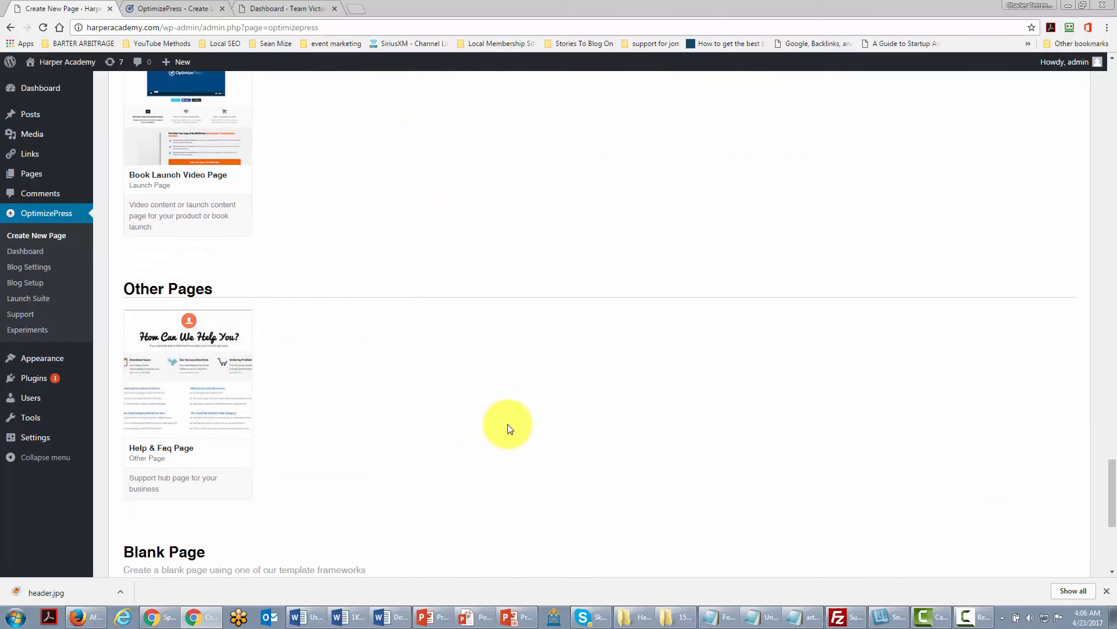
{"action": "scroll", "coordinate": [507, 429], "scroll_direction": "up", "scroll_amount": 14}
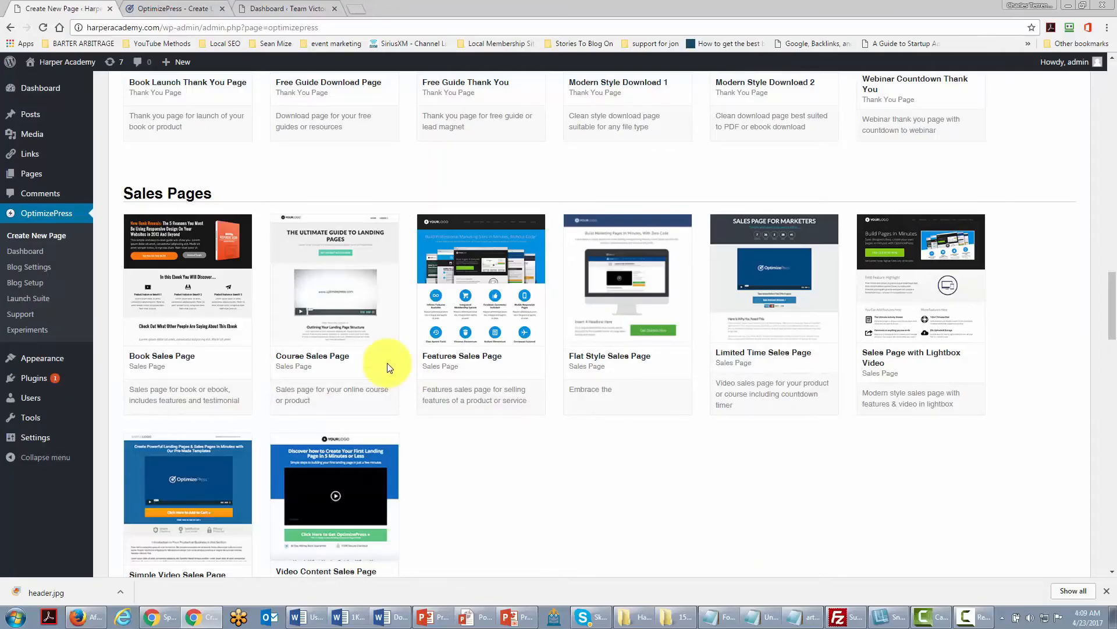
Create a page from the Course Sales Page template and open it in the LiveEditor.
{"action": "mouse_move", "coordinate": [302, 307]}
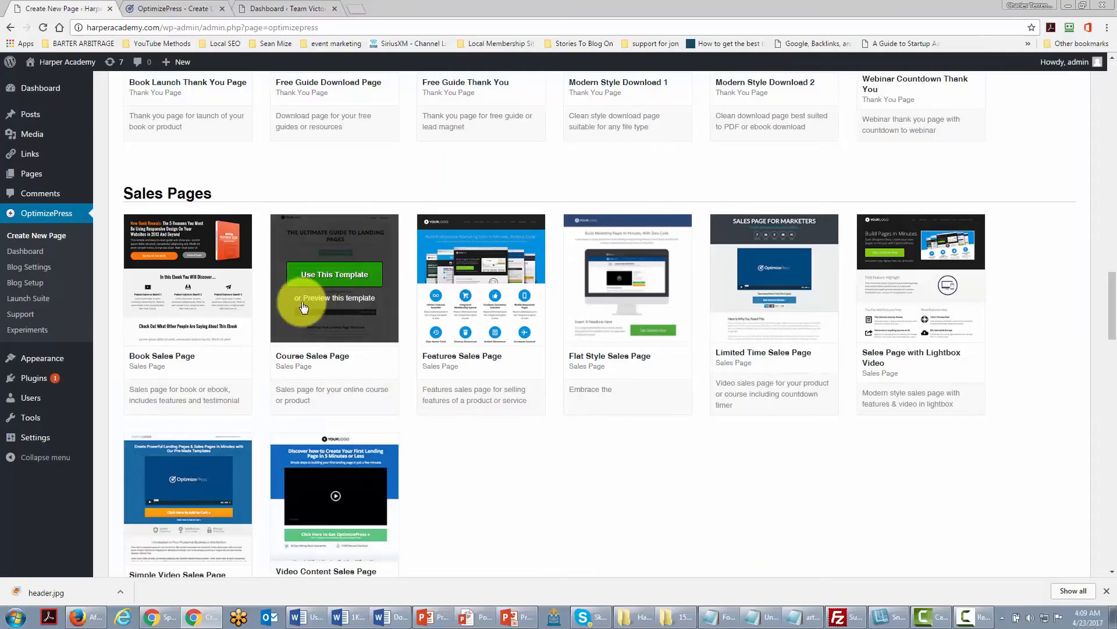
{"action": "left_click", "coordinate": [335, 279]}
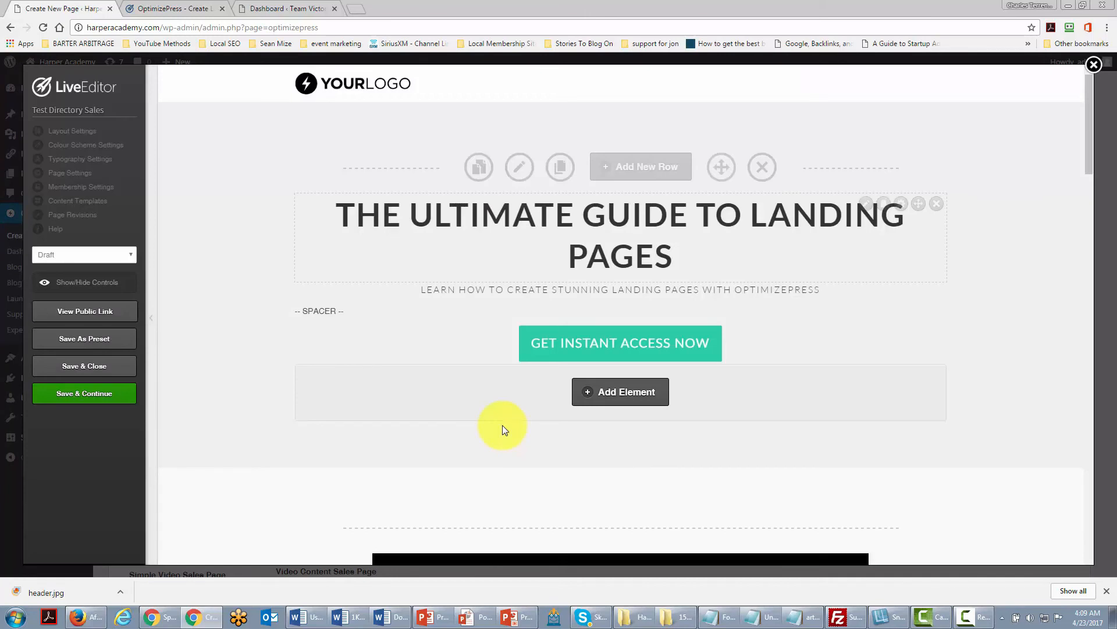
{"action": "scroll", "coordinate": [448, 271], "scroll_direction": "down", "scroll_amount": 3}
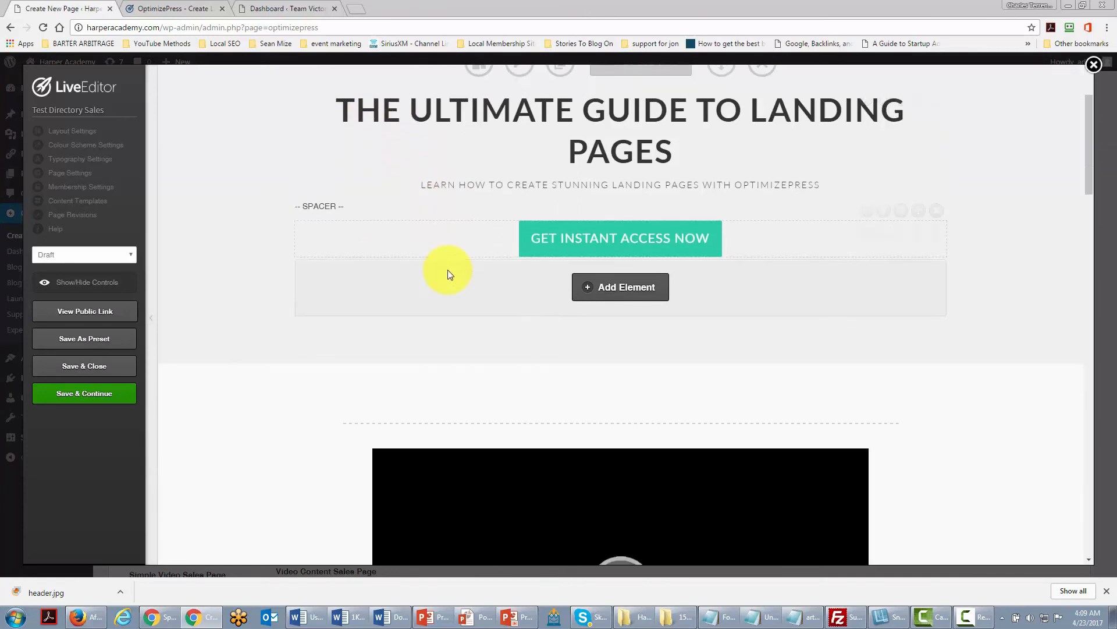
{"action": "scroll", "coordinate": [448, 273], "scroll_direction": "down", "scroll_amount": 3}
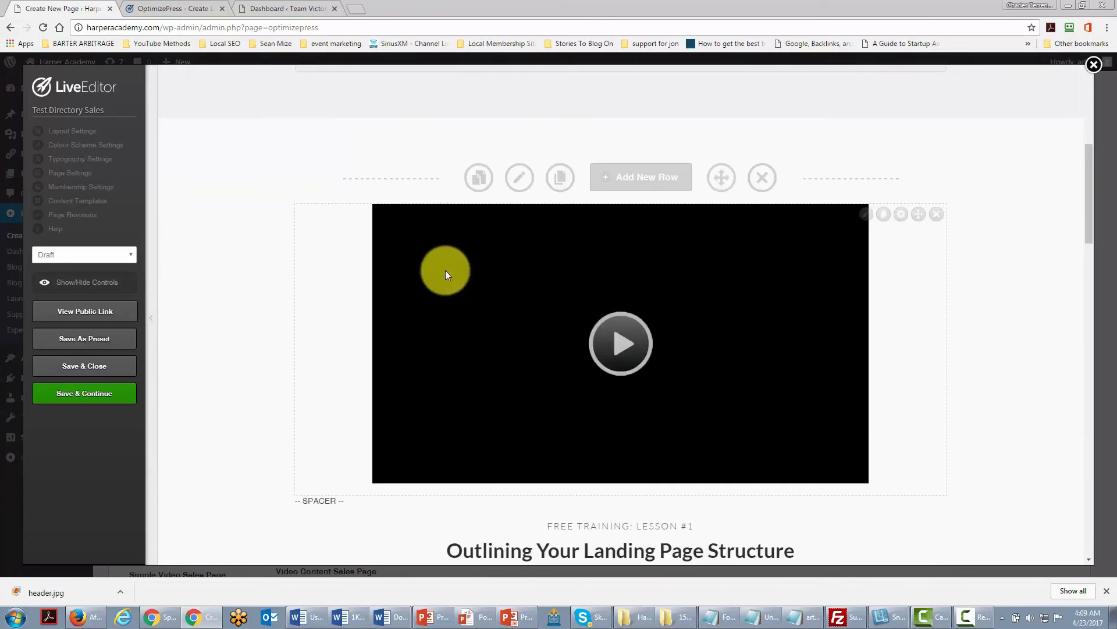
Inspect the video element's settings and scroll through the course sales page content.
{"action": "left_click", "coordinate": [865, 217]}
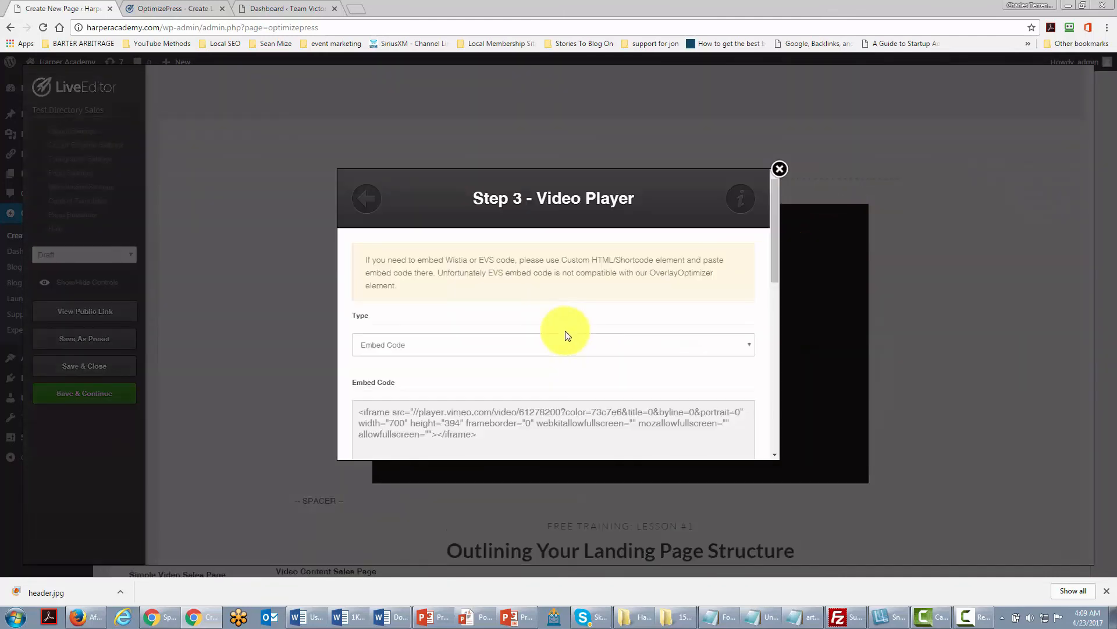
{"action": "left_click", "coordinate": [780, 169]}
{"action": "scroll", "coordinate": [689, 221], "scroll_direction": "down", "scroll_amount": 7}
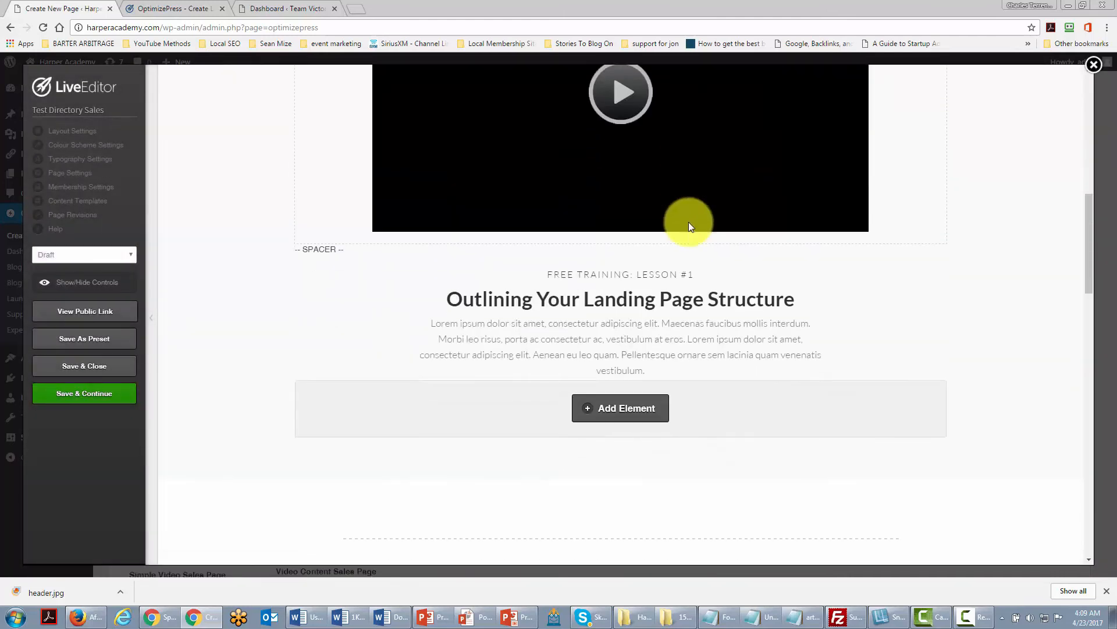
{"action": "scroll", "coordinate": [689, 226], "scroll_direction": "down", "scroll_amount": 4}
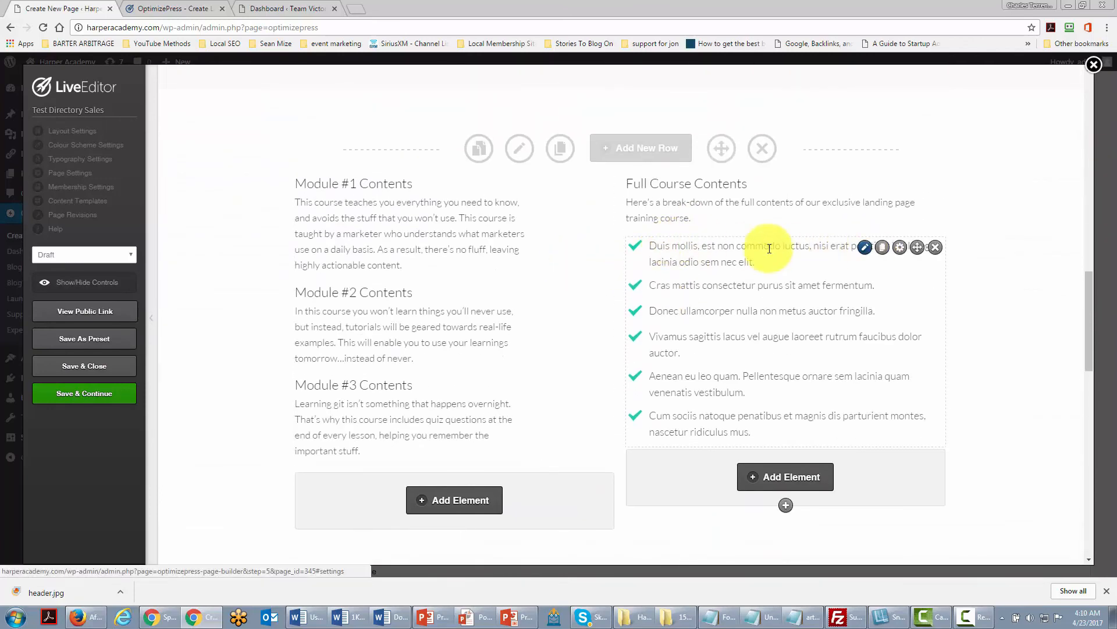
{"action": "scroll", "coordinate": [609, 256], "scroll_direction": "down", "scroll_amount": 10}
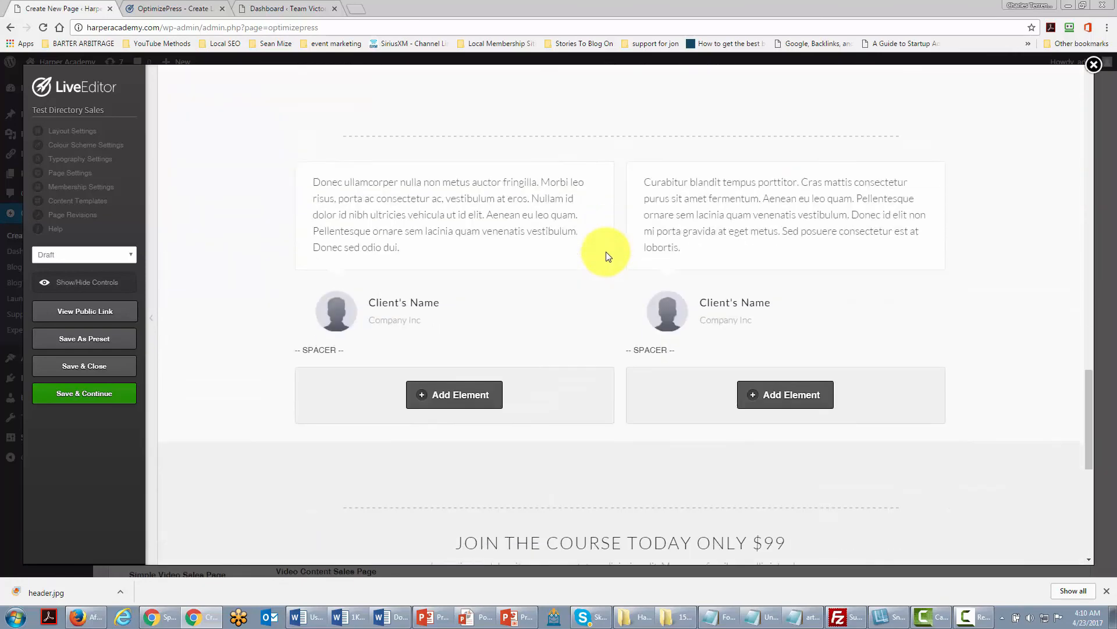
{"action": "scroll", "coordinate": [607, 256], "scroll_direction": "down", "scroll_amount": 4}
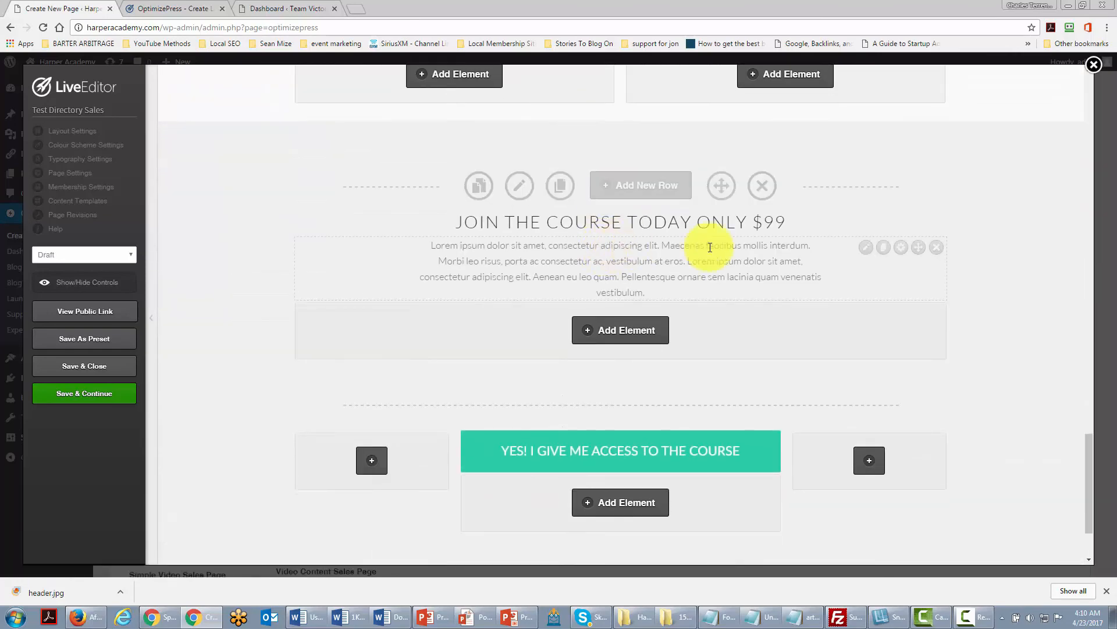
Inspect the text block element's content and style chooser, then close them and return to the templates.
{"action": "left_click", "coordinate": [866, 247]}
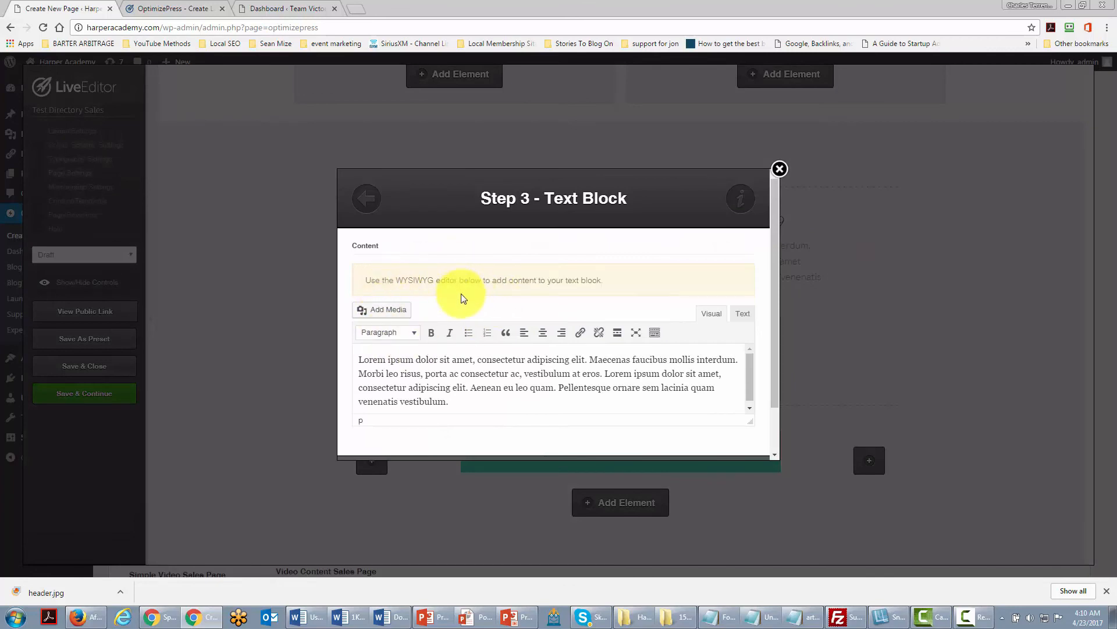
{"action": "scroll", "coordinate": [460, 309], "scroll_direction": "down", "scroll_amount": 1}
{"action": "scroll", "coordinate": [457, 320], "scroll_direction": "up", "scroll_amount": 1}
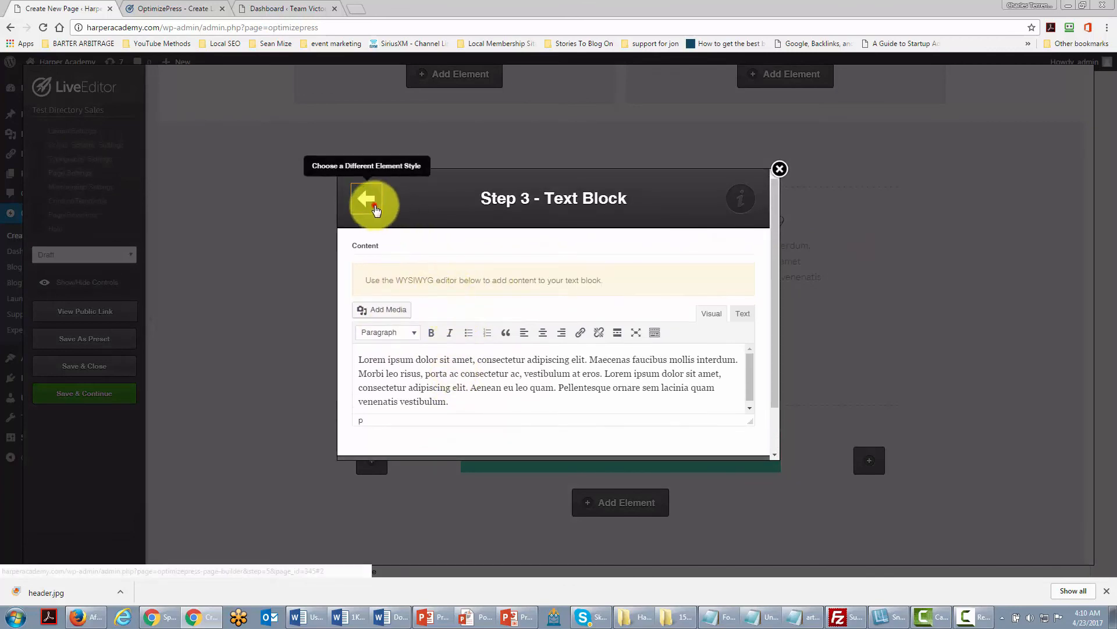
{"action": "left_click", "coordinate": [376, 207]}
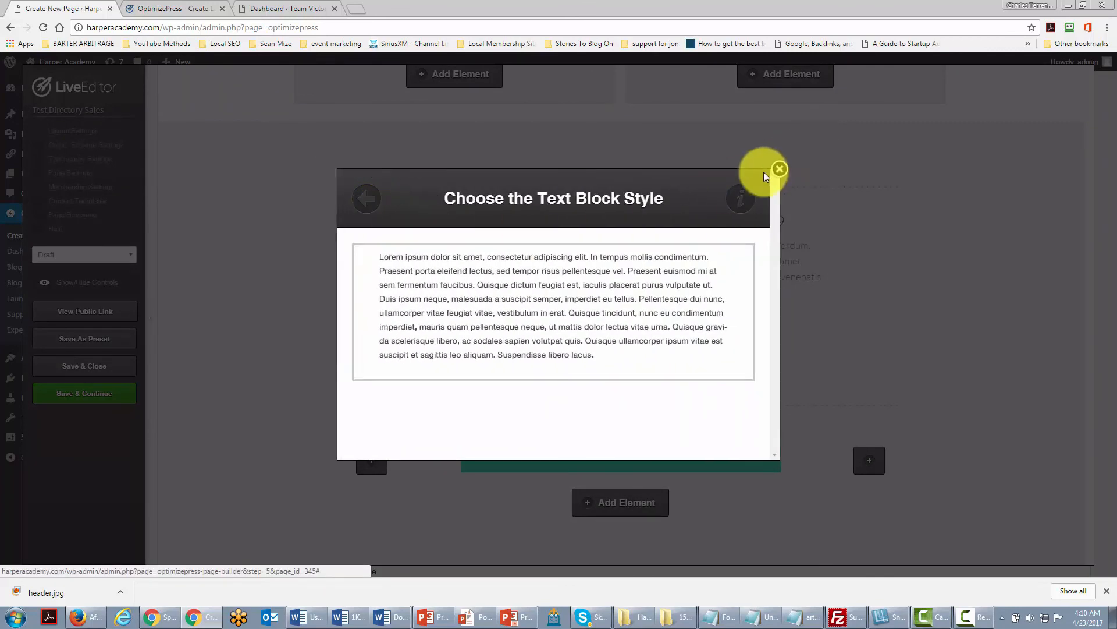
{"action": "left_click", "coordinate": [780, 170]}
{"action": "scroll", "coordinate": [581, 249], "scroll_direction": "down", "scroll_amount": 2}
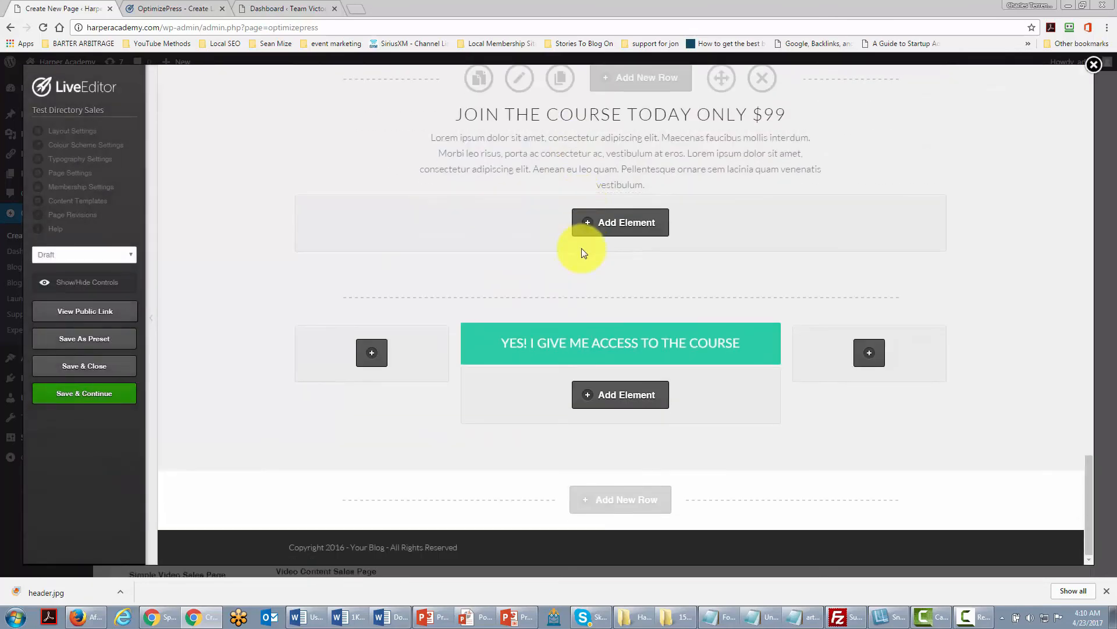
{"action": "scroll", "coordinate": [581, 249], "scroll_direction": "up", "scroll_amount": 2}
{"action": "scroll", "coordinate": [581, 250], "scroll_direction": "up", "scroll_amount": 4}
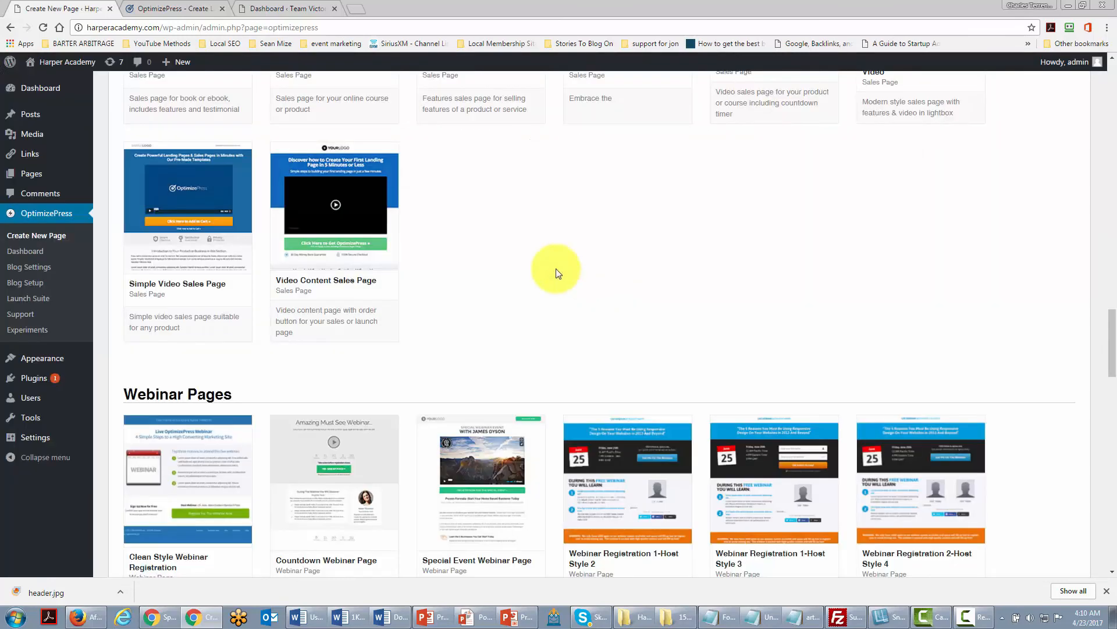
Create a page from the Video Content Sales Page template and review it in the LiveEditor.
{"action": "mouse_move", "coordinate": [375, 222]}
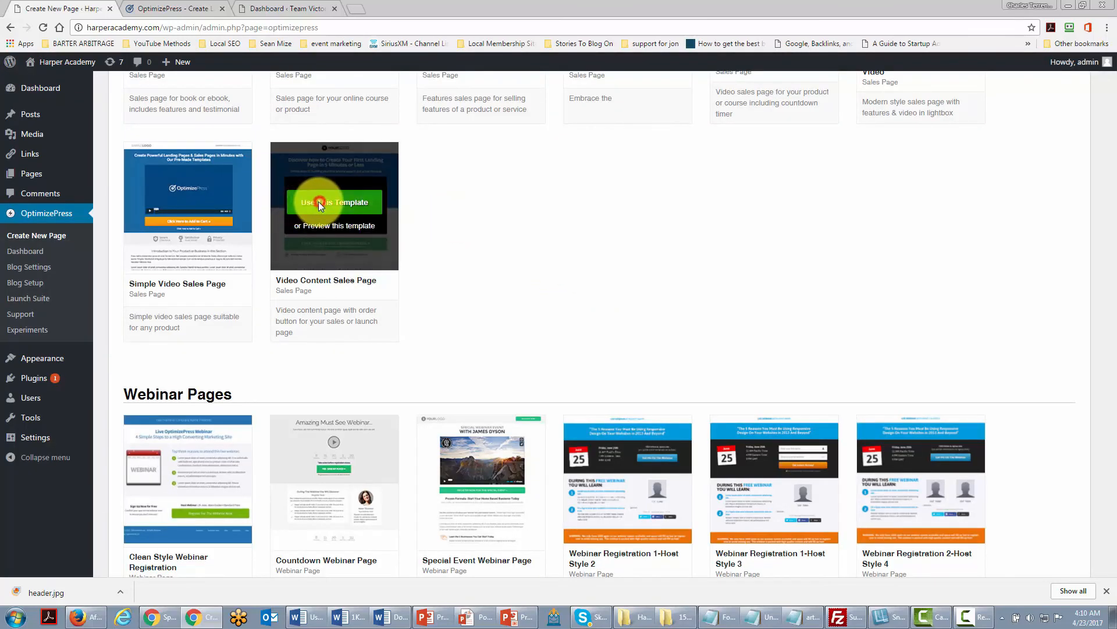
{"action": "left_click", "coordinate": [317, 201]}
{"action": "left_click", "coordinate": [490, 282]}
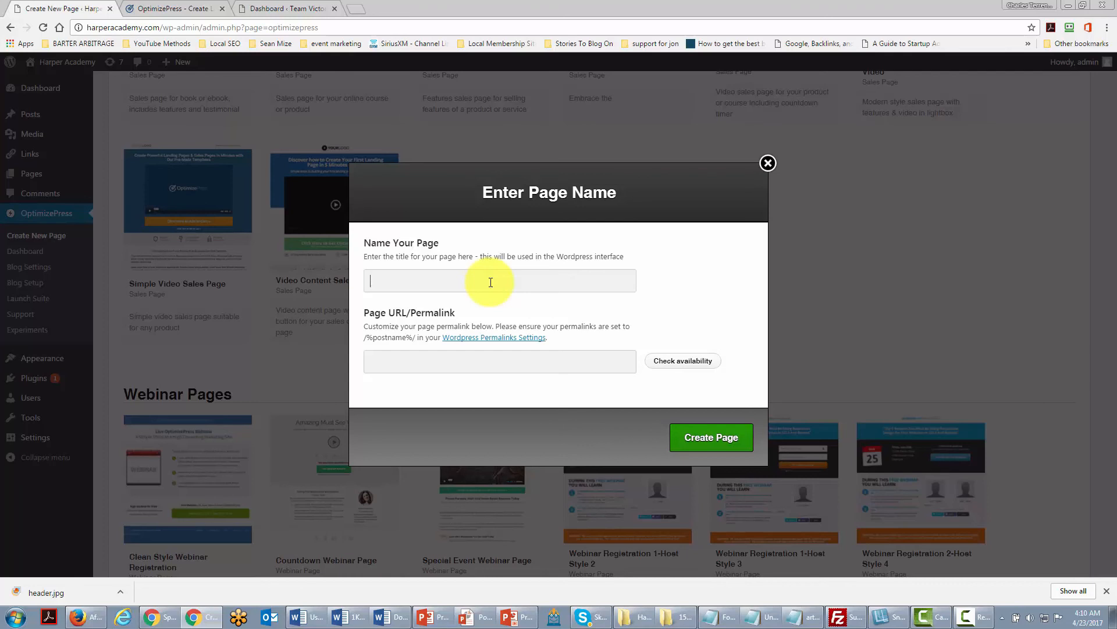
{"action": "left_click", "coordinate": [693, 446]}
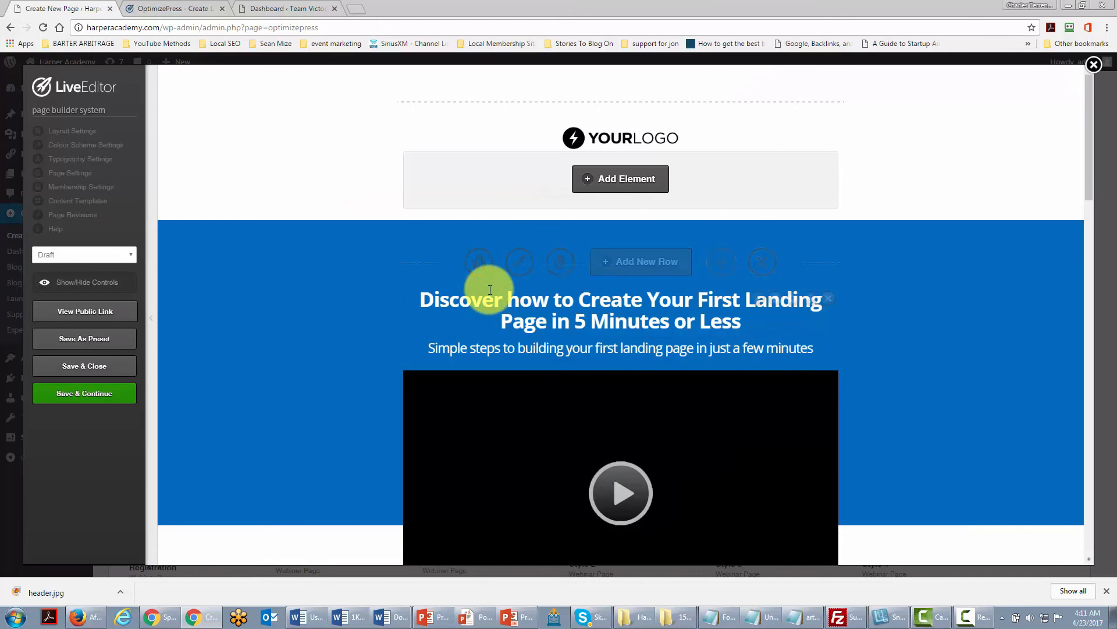
{"action": "scroll", "coordinate": [490, 284], "scroll_direction": "down", "scroll_amount": 1}
{"action": "scroll", "coordinate": [490, 289], "scroll_direction": "down", "scroll_amount": 1}
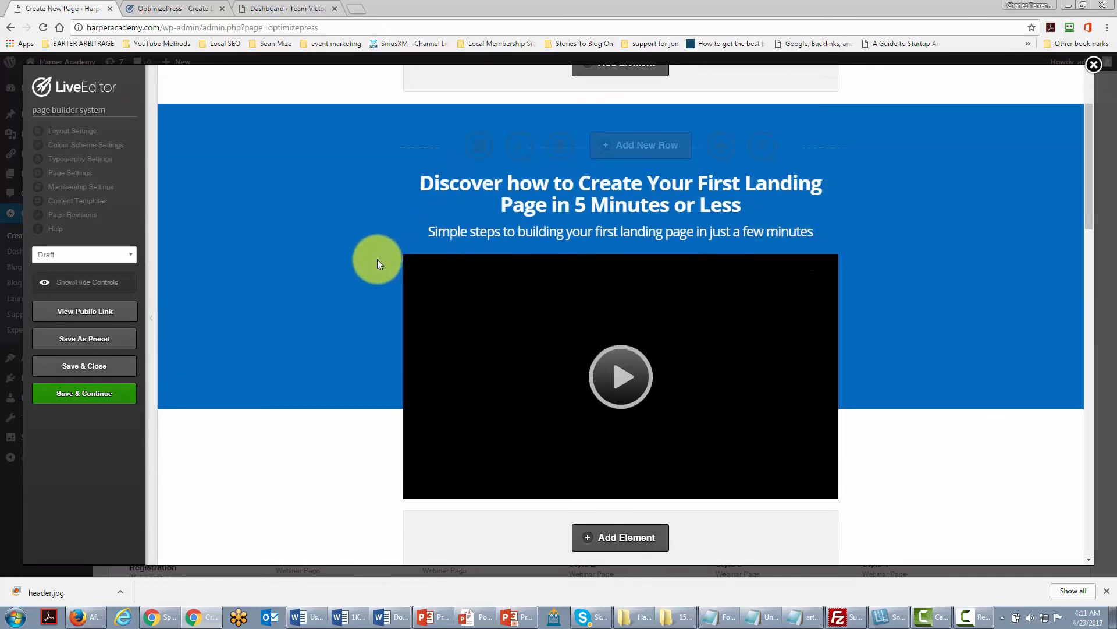
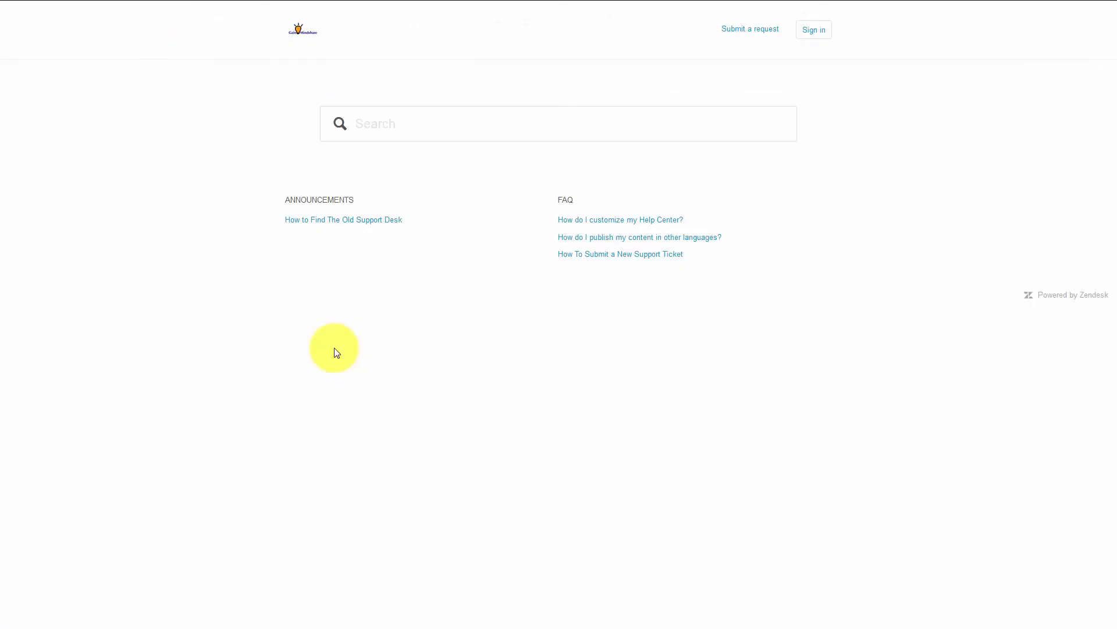
Open the help desk's request submission form, then view the request confirmation email in the Gmail inbox.
{"action": "left_click", "coordinate": [740, 31]}
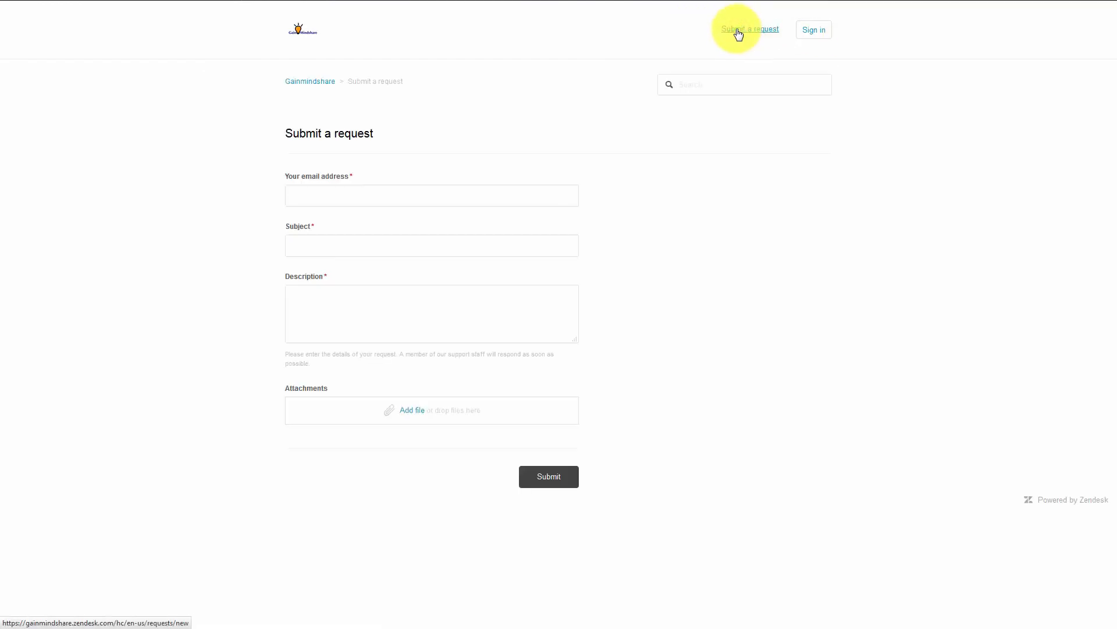
{"action": "left_click", "coordinate": [400, 195]}
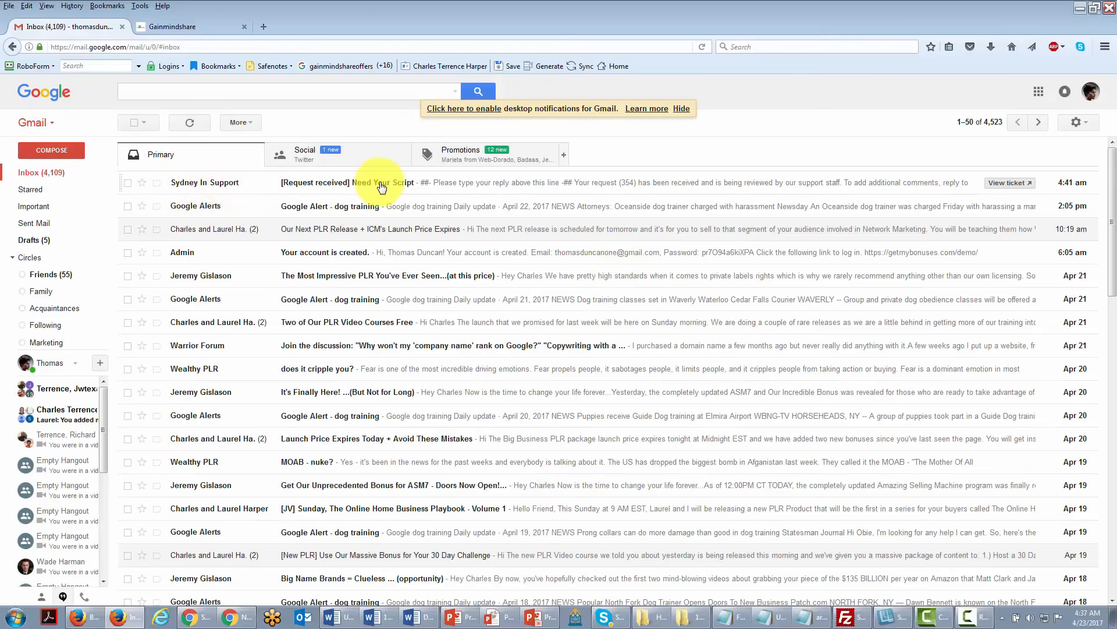
{"action": "left_click", "coordinate": [495, 183]}
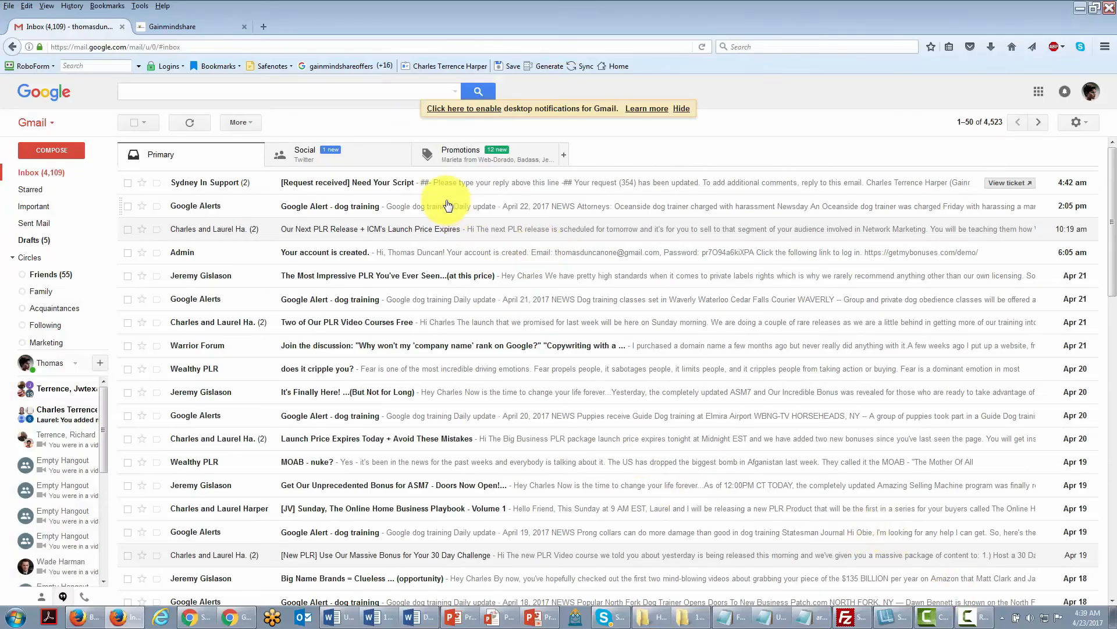
{"action": "left_click", "coordinate": [471, 188]}
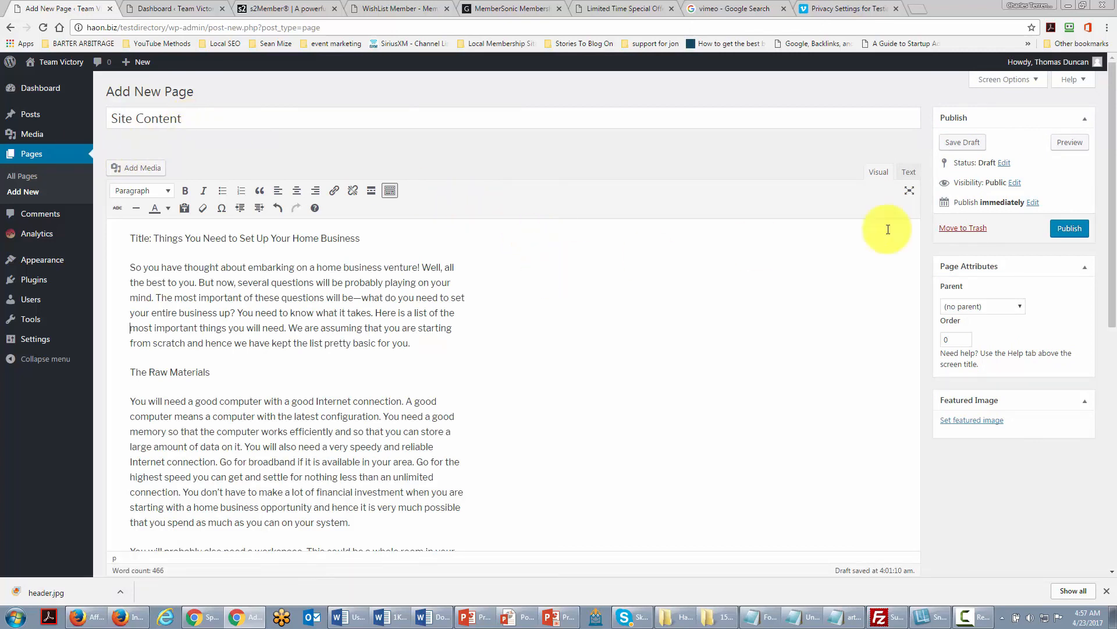
Set the Site Content page's visibility to password protected and enter a page password.
{"action": "left_click", "coordinate": [1012, 184]}
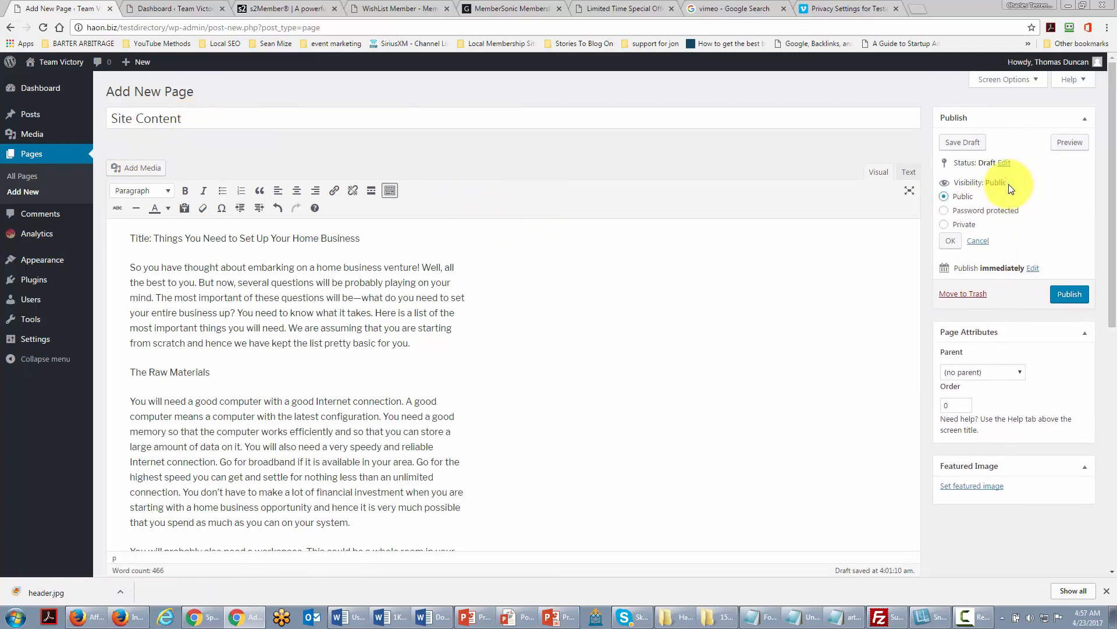
{"action": "left_click", "coordinate": [945, 212]}
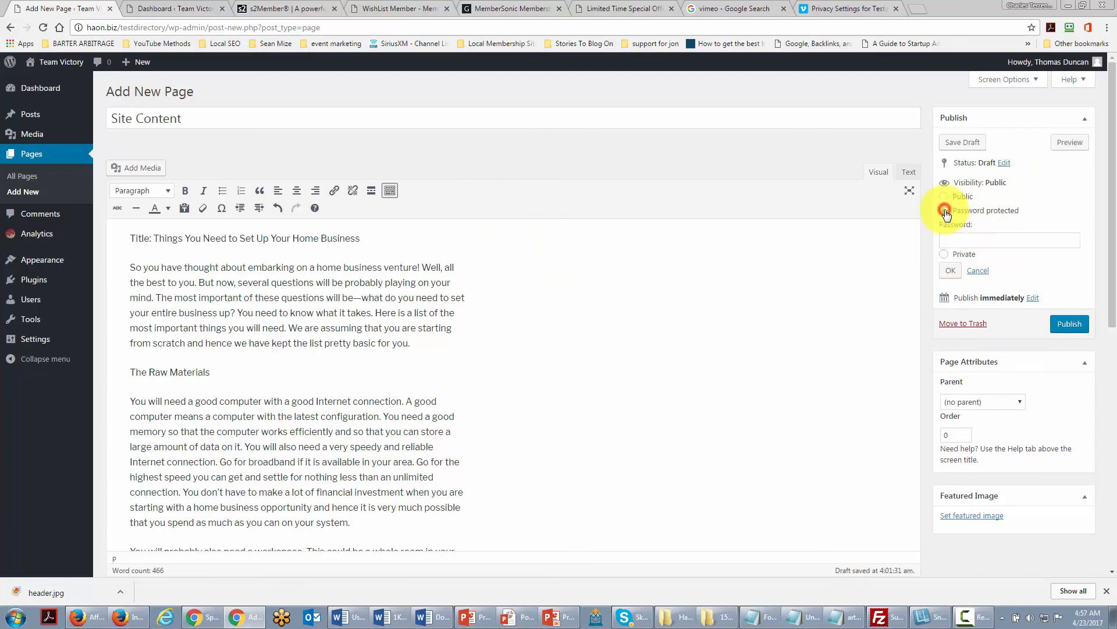
{"action": "left_click", "coordinate": [972, 241]}
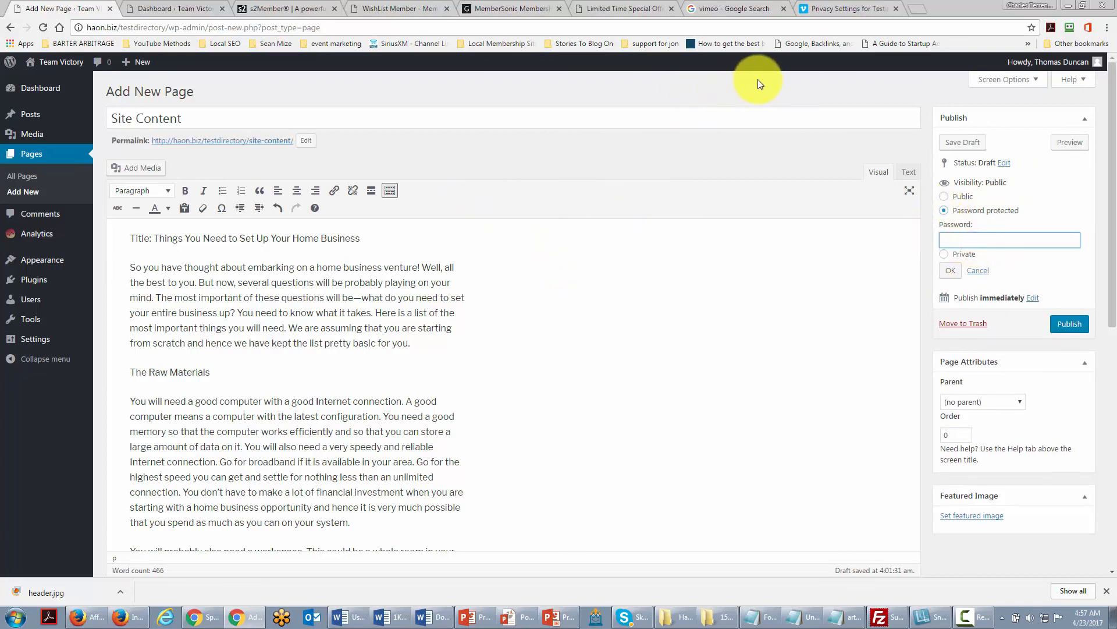
{"action": "type", "text": "sitecontent"}
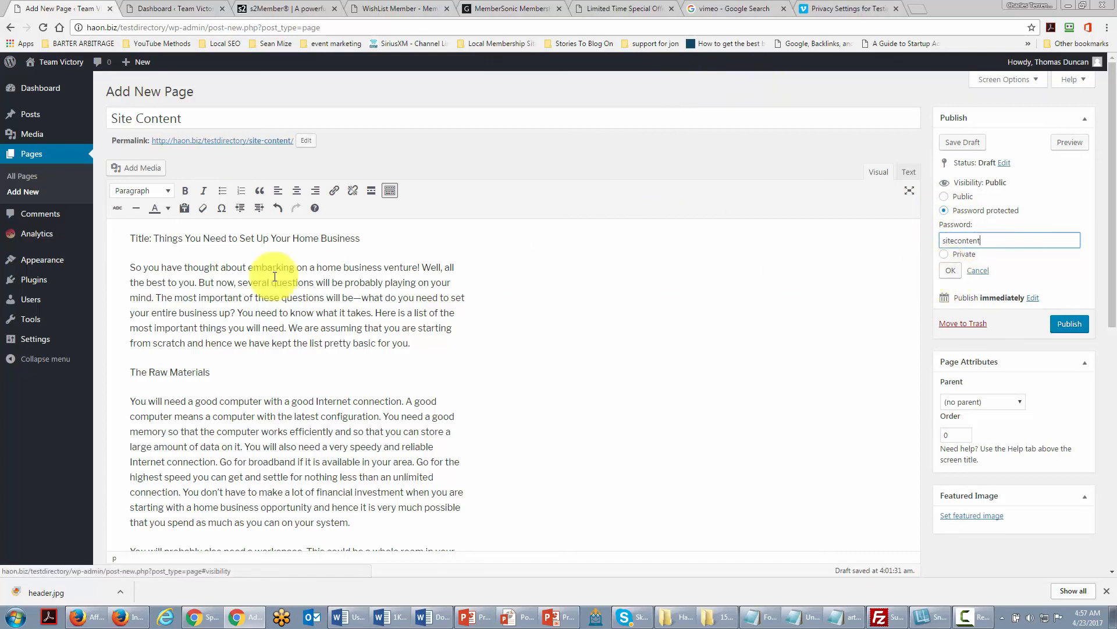
{"action": "left_click", "coordinate": [950, 272]}
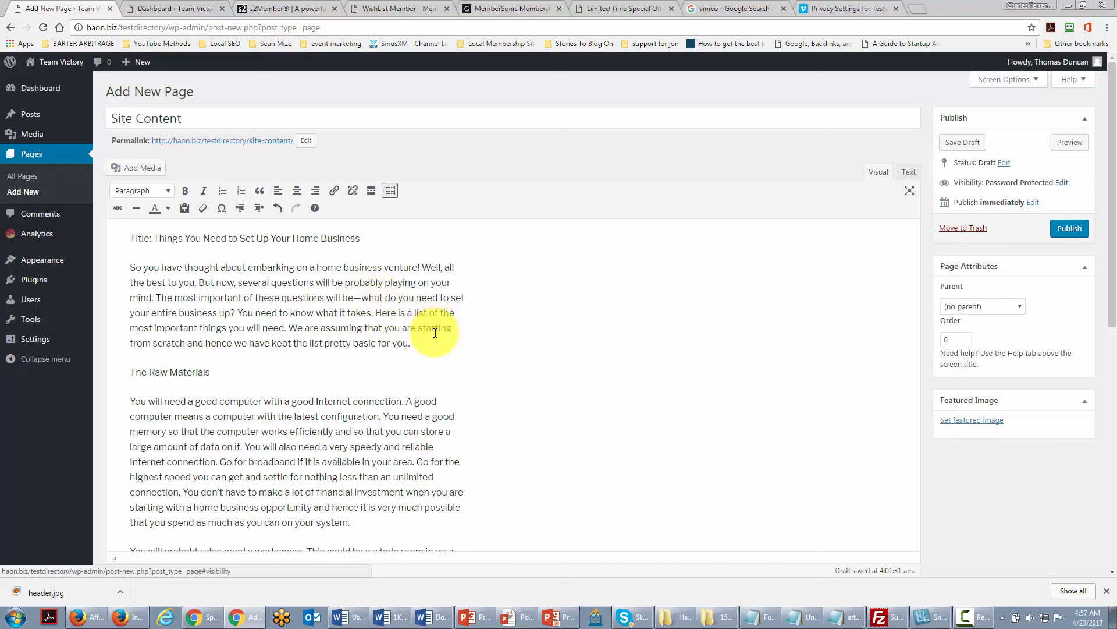
Switch to the Vimeo video's privacy settings and choose to allow only people with a password to watch it.
{"action": "left_click", "coordinate": [854, 10]}
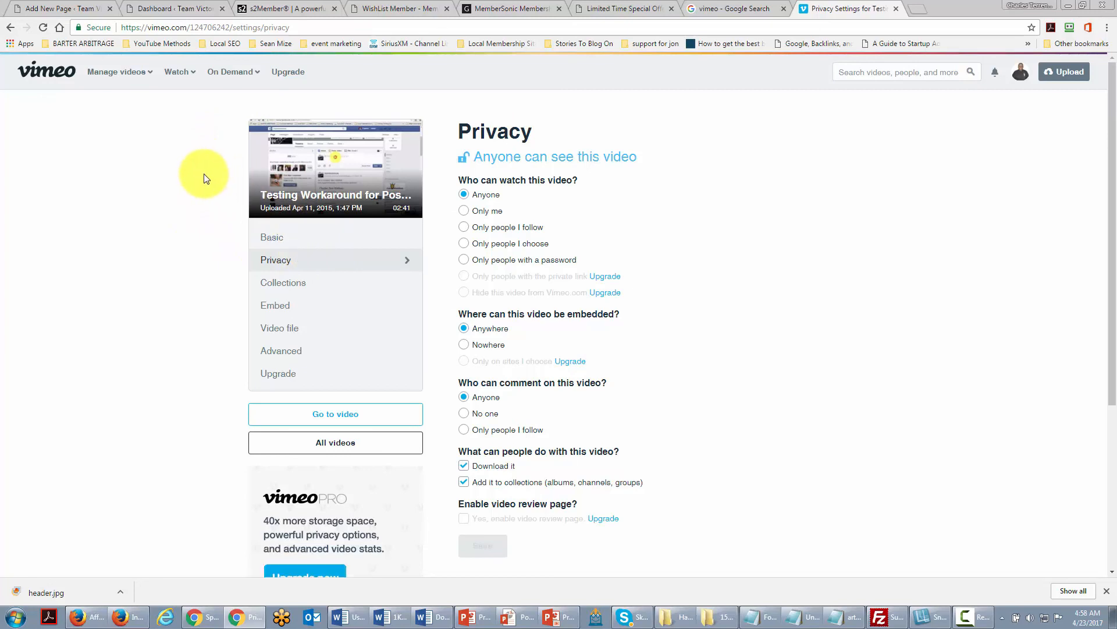
{"action": "left_click", "coordinate": [463, 259]}
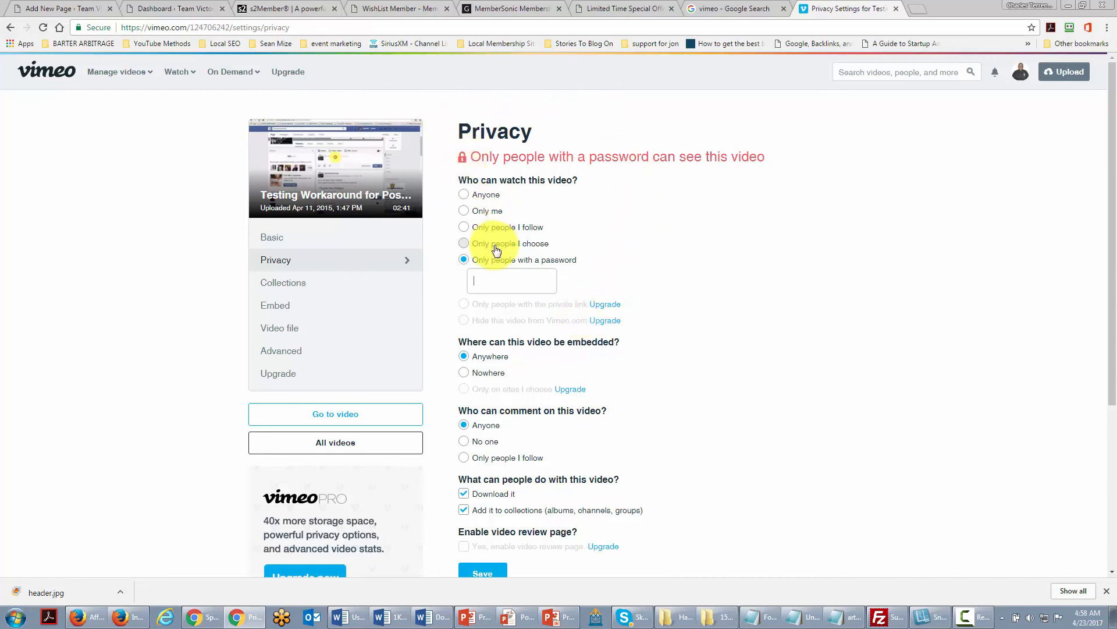
Look through the MemberSonic and Download Express sales pages in the other browser tabs.
{"action": "key", "text": "ctrl+3"}
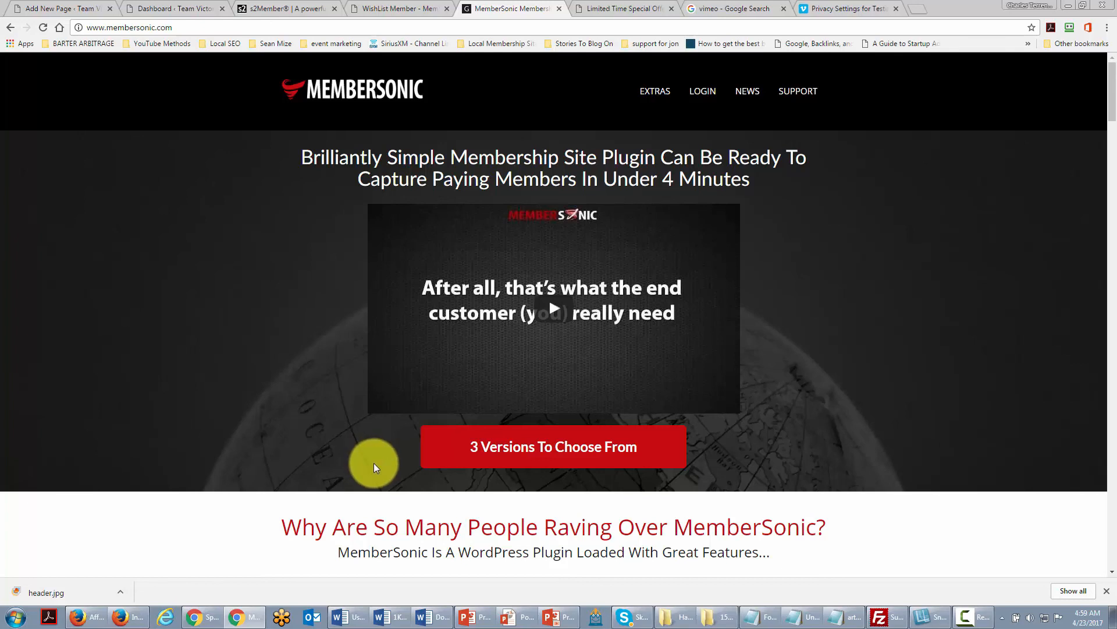
{"action": "key", "text": "ctrl+Tab"}
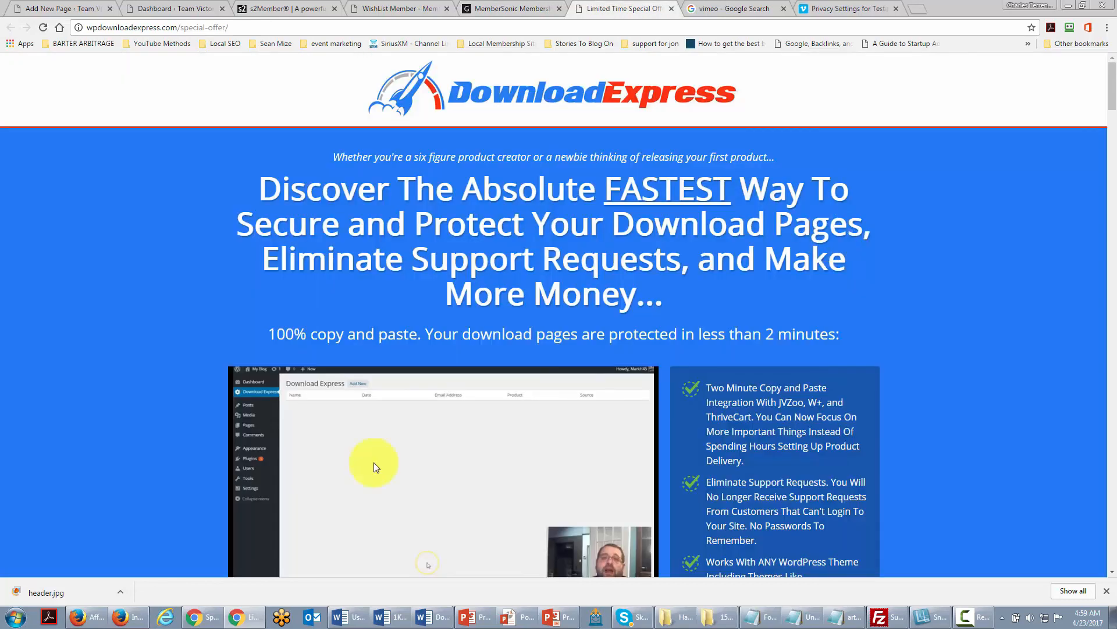